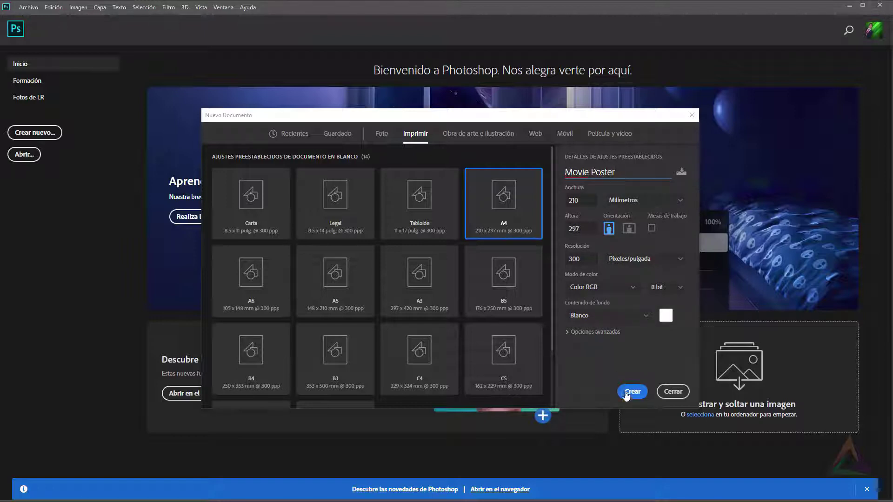
- Create the A4 portrait document "Movie Poster", 210 × 297 mm at 300 ppi in RGB, and switch to the Move tool
left_click(633, 392)
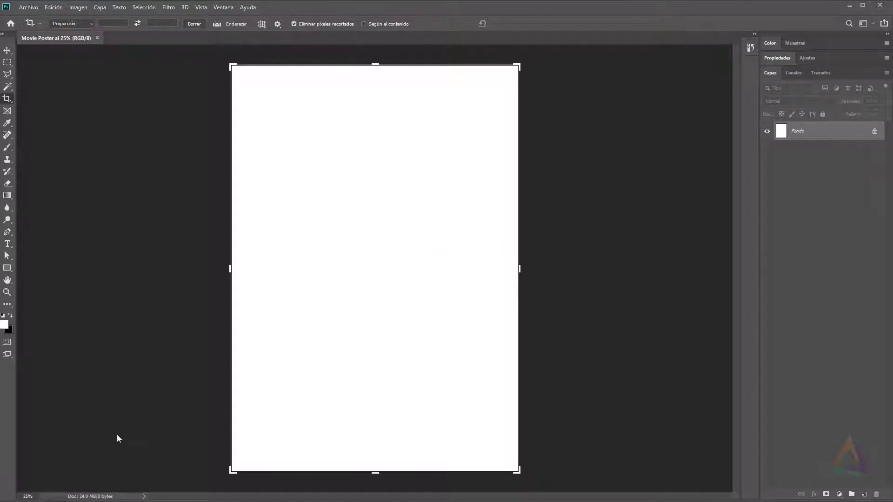
left_click(6, 51)
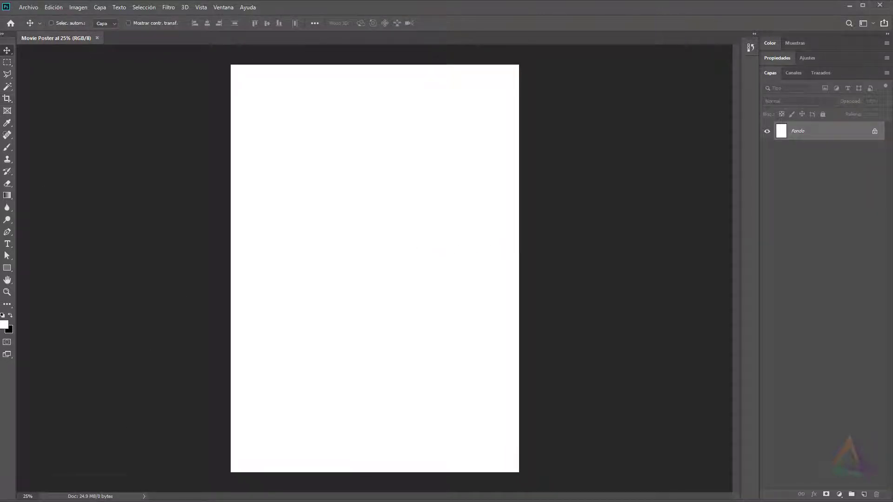
- Place the Desierto image from the Imagenes folder into the poster and align it with the page's bottom edge
left_click(85, 501)
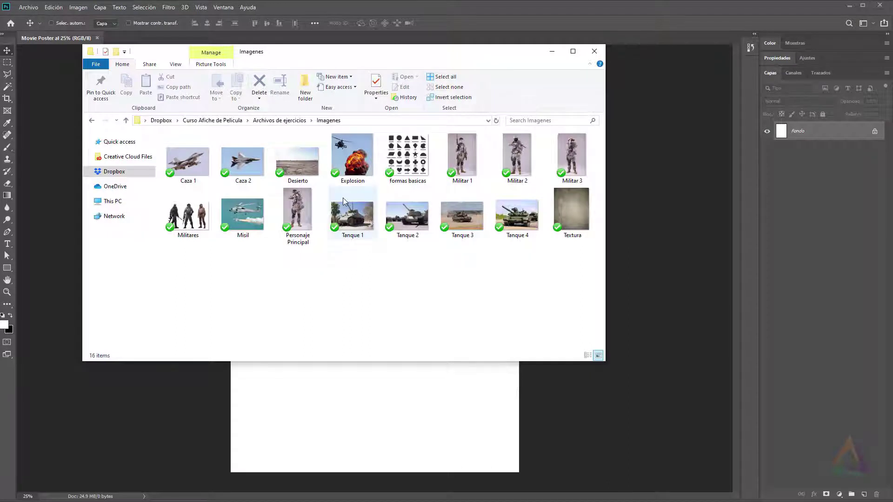
left_click_drag(328, 56, 743, 108)
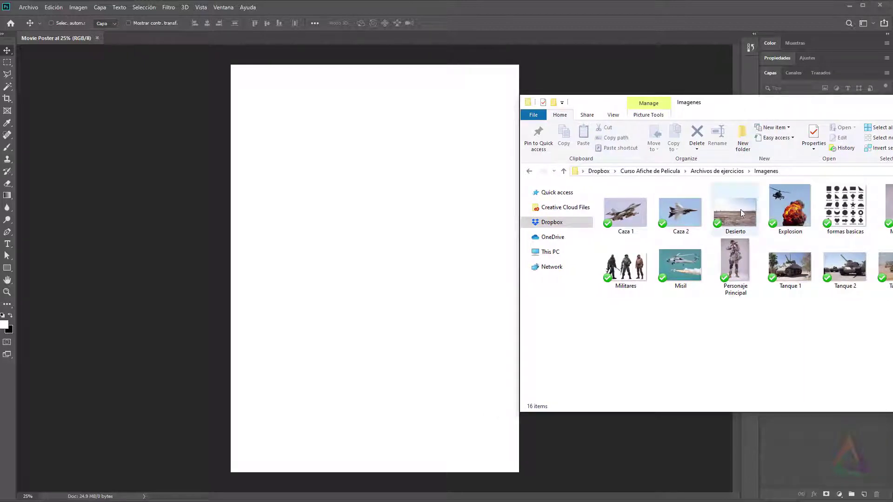
left_click_drag(743, 214, 375, 208)
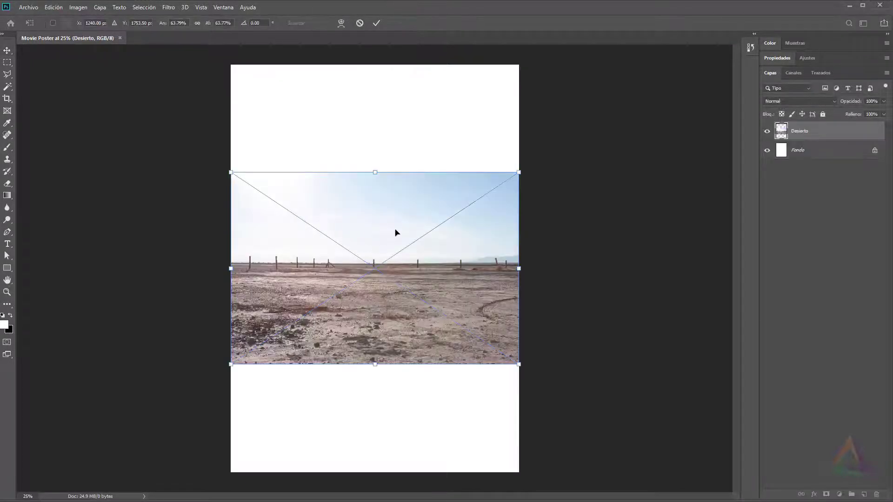
left_click_drag(406, 218, 408, 325)
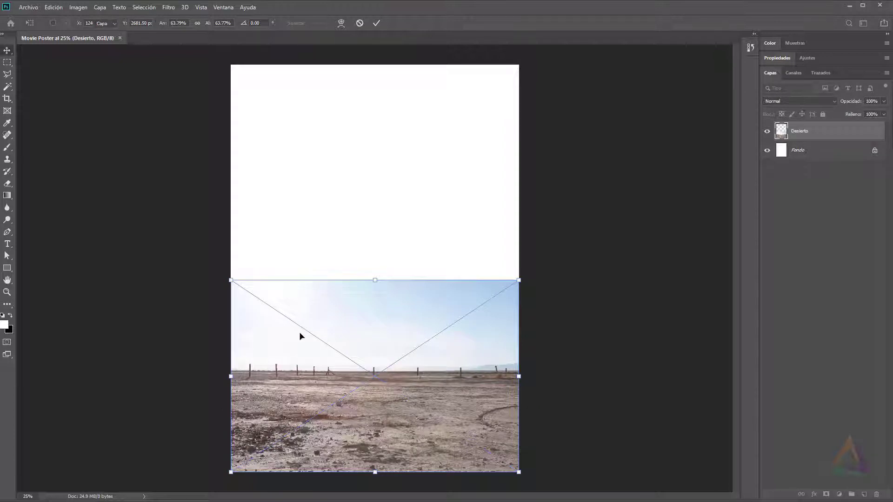
key("Return")
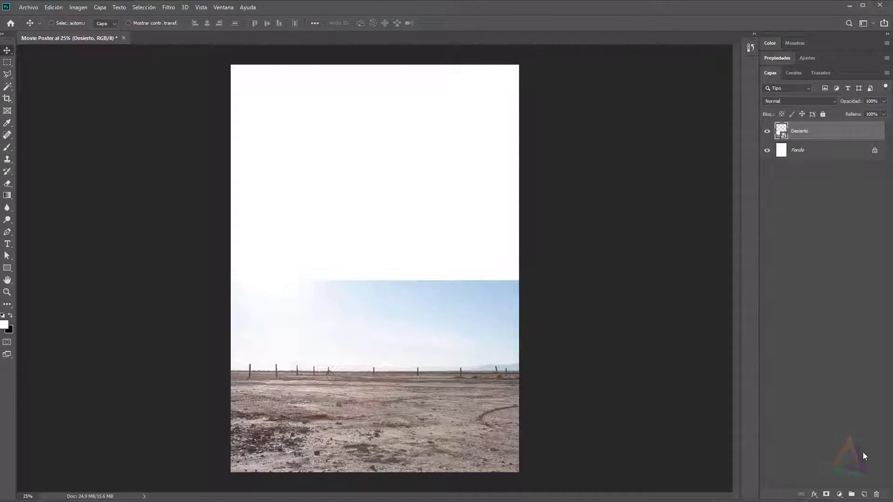
- Add a new layer above the desert photo and name it "extension"
left_click(864, 495)
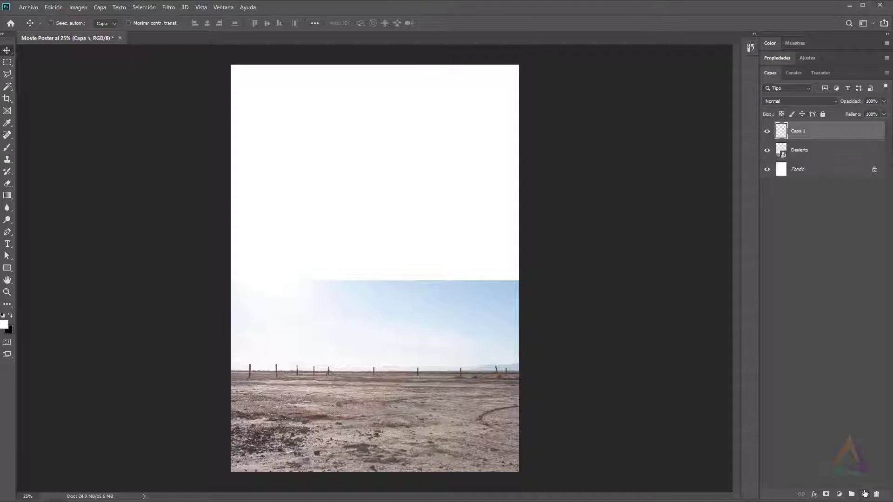
double_click(798, 132)
key("Return")
- Set up a soft round Brush of 704 px with 0% hardness
left_click(8, 148)
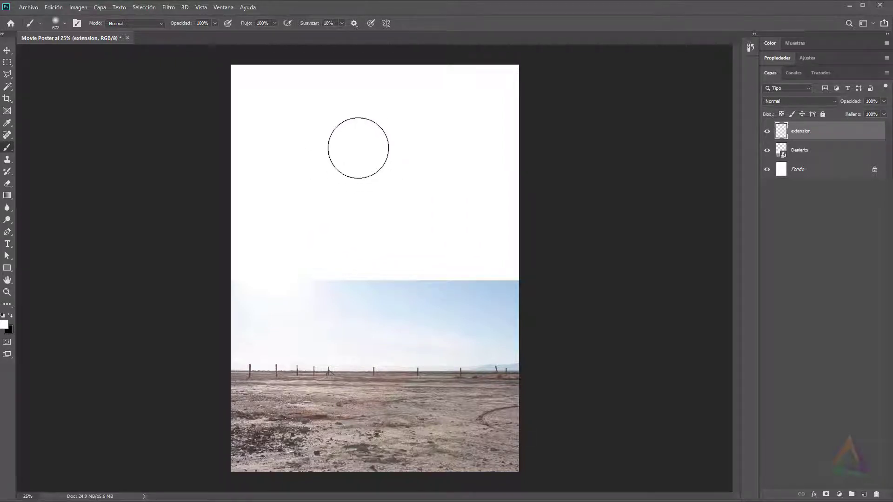
right_click(373, 164)
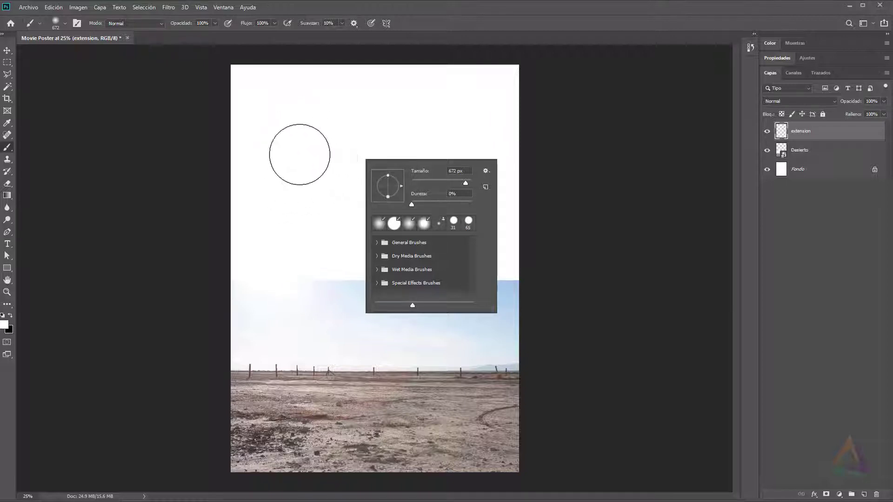
left_click(806, 133)
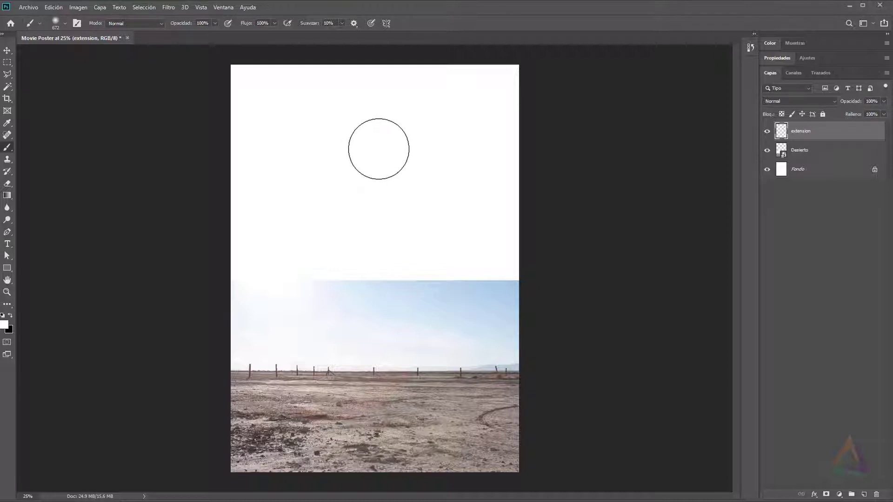
right_click(383, 149)
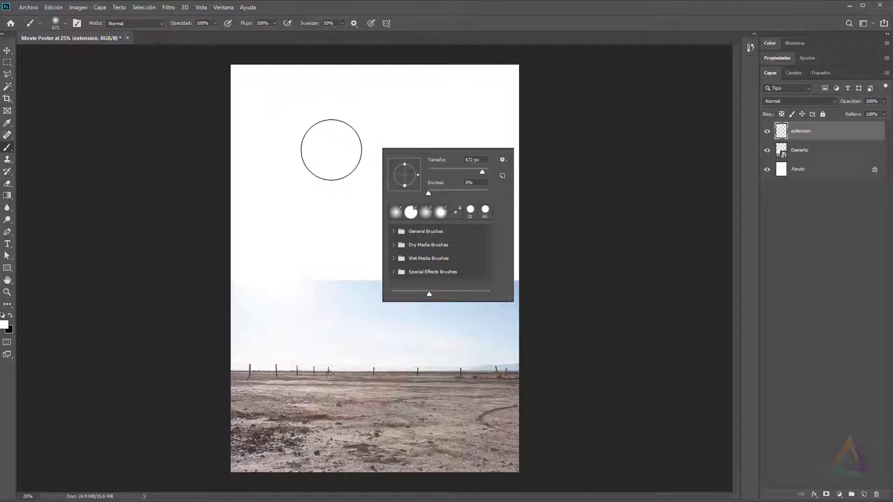
key("alt")
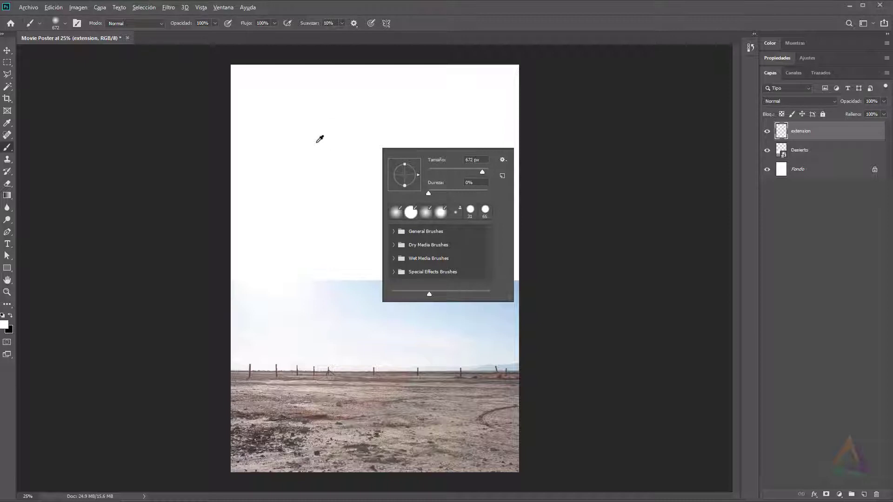
right_click(319, 138, "alt")
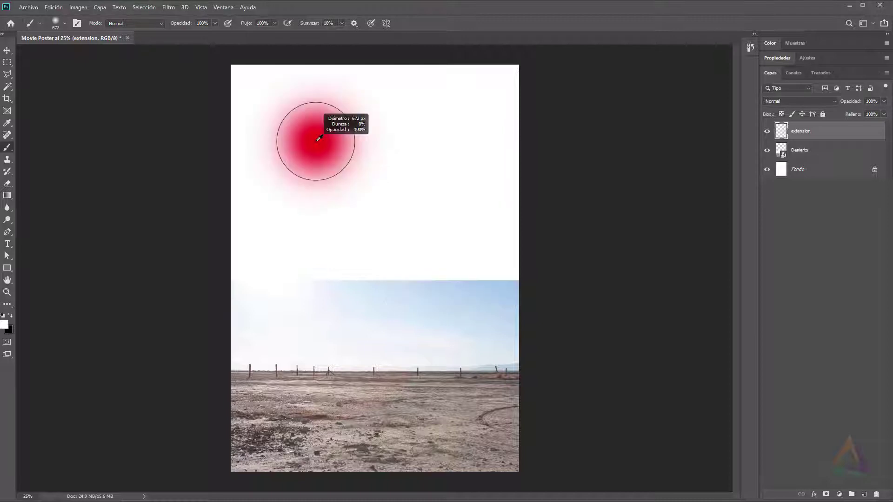
mouse_move(317, 141)
left_mouse_down()
mouse_move(387, 146)
mouse_move(311, 151)
mouse_move(315, 313)
mouse_move(319, 148)
mouse_move(325, 329)
left_mouse_up()
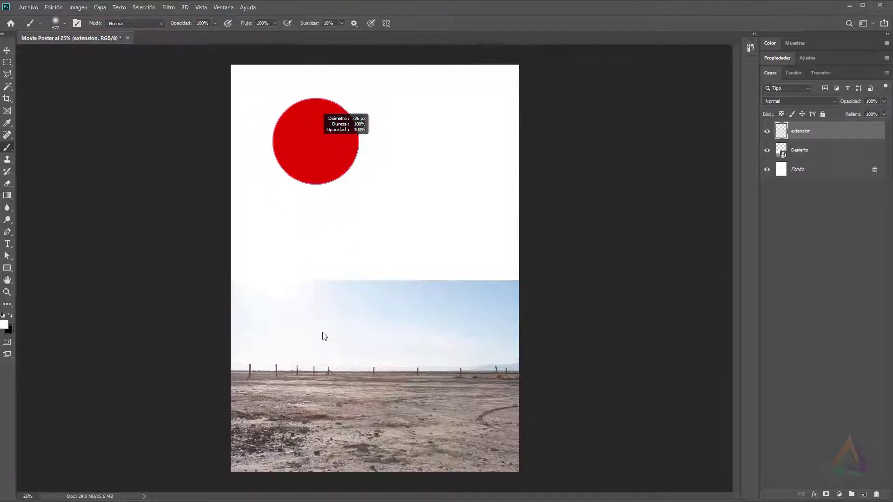
mouse_move(324, 336)
left_mouse_down()
mouse_move(333, 201)
mouse_move(323, 105)
left_mouse_up()
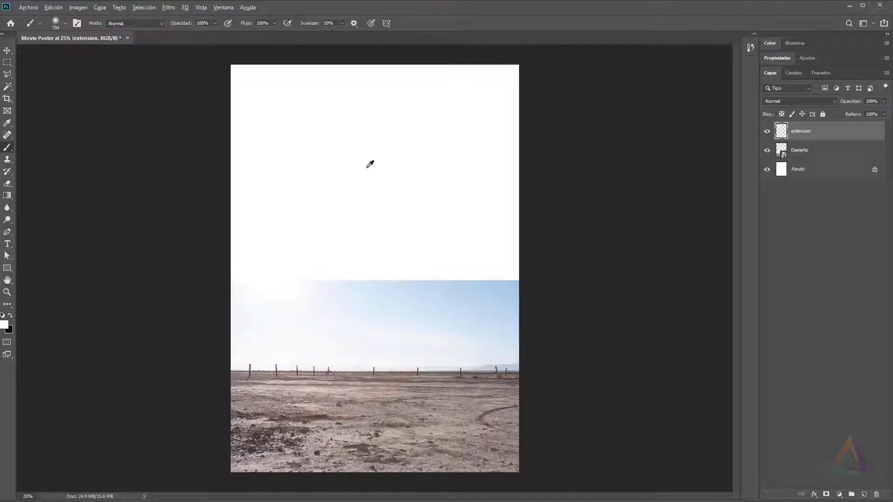
- Sample a pale blue from the desert photo's sky as the foreground colour
left_click(369, 298, "alt")
left_click(399, 303, "alt")
left_click(380, 391, "alt")
left_click(338, 392, "alt")
left_click(313, 385, "alt")
left_click(350, 293, "alt")
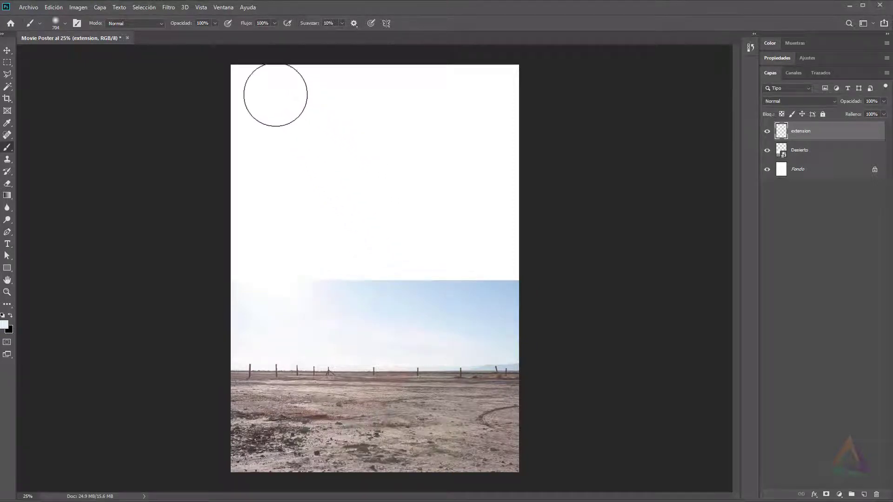
- Paint soft pale blue strokes across the full width of the page's upper part on the extension layer
left_click_drag(238, 82, 510, 92)
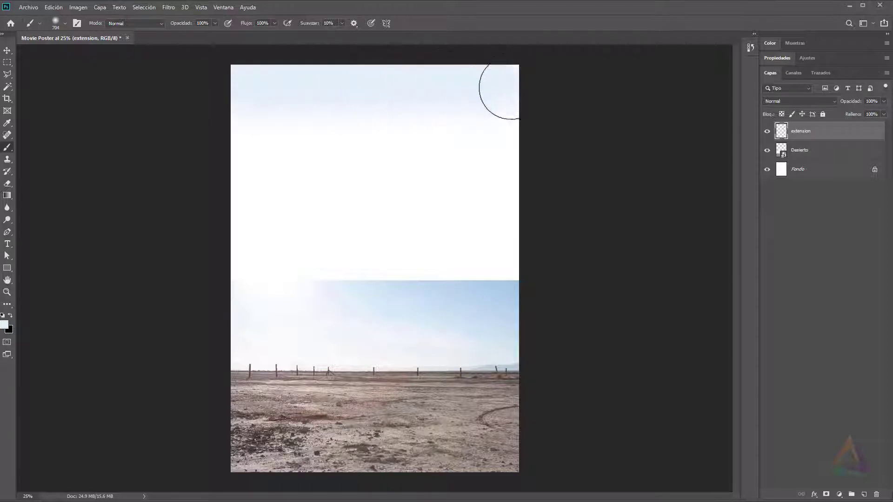
mouse_move(338, 104)
left_mouse_down()
mouse_move(260, 106)
mouse_move(221, 120)
left_mouse_up()
left_click_drag(466, 130, 536, 145)
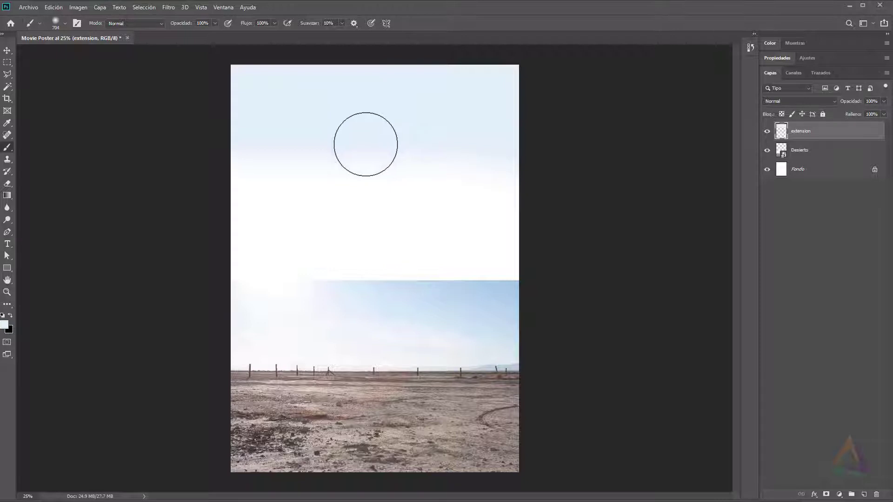
- Enlarge the soft brush to 1240 px and cover the remaining white area and the photo's upper sky with pale blue
right_click(368, 143)
right_click(342, 126)
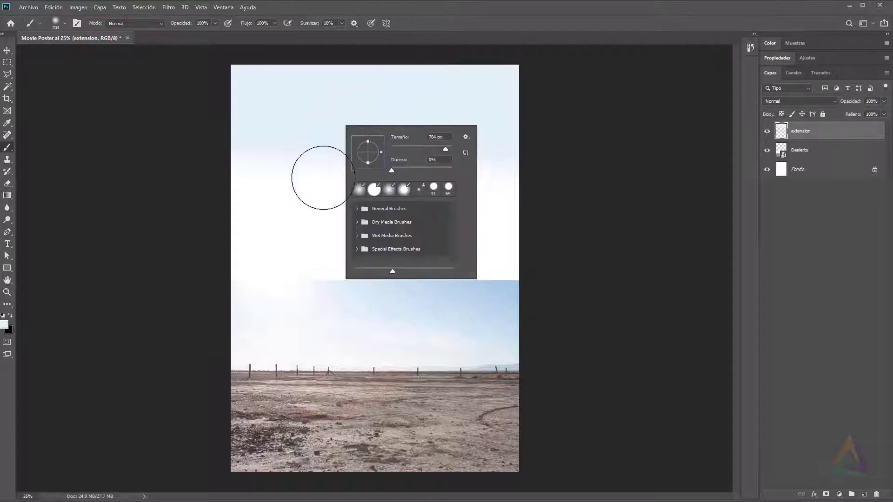
mouse_move(323, 178)
left_mouse_down()
mouse_move(327, 101)
mouse_move(326, 340)
mouse_move(358, 153)
mouse_move(246, 141)
mouse_move(522, 160)
left_mouse_up()
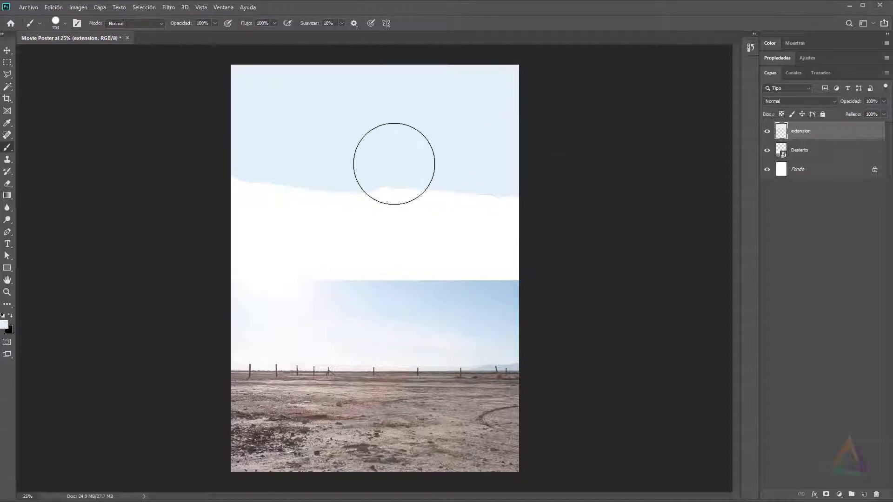
mouse_move(375, 152)
left_mouse_down()
mouse_move(414, 150)
mouse_move(378, 139)
mouse_move(365, 275)
mouse_move(384, 58)
mouse_move(379, 111)
left_mouse_up()
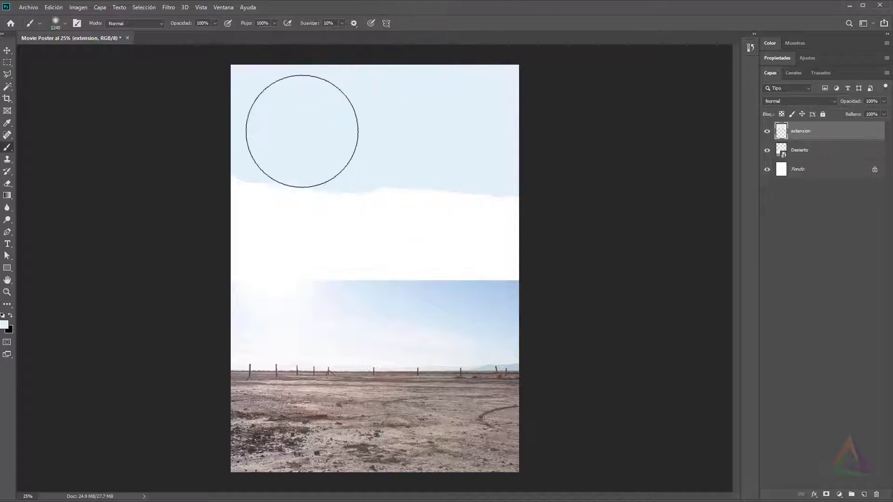
mouse_move(302, 132)
left_mouse_down()
mouse_move(319, 149)
mouse_move(478, 170)
mouse_move(359, 144)
mouse_move(308, 165)
mouse_move(554, 175)
mouse_move(209, 226)
mouse_move(504, 231)
mouse_move(451, 253)
mouse_move(208, 260)
mouse_move(391, 236)
mouse_move(509, 253)
mouse_move(263, 259)
mouse_move(608, 256)
mouse_move(563, 252)
left_mouse_up()
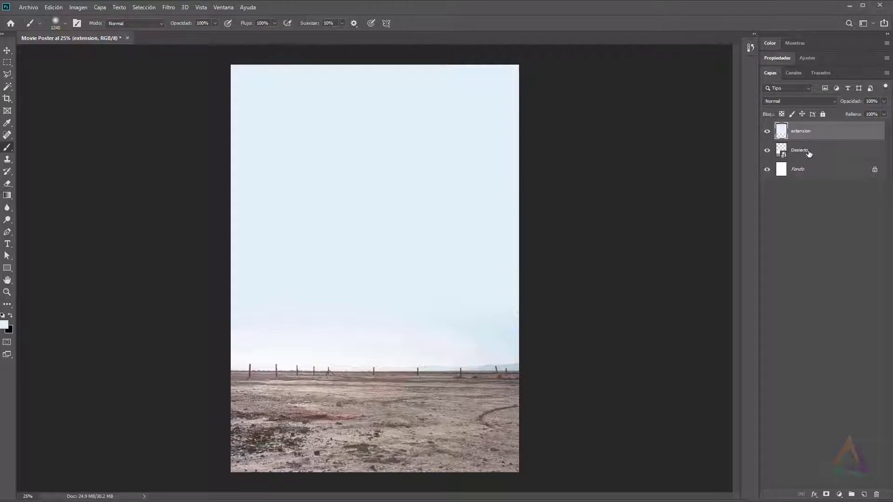
- Hide and show the extension and Desierto layers in turn to compare the painted sky with the photo
left_click(767, 132)
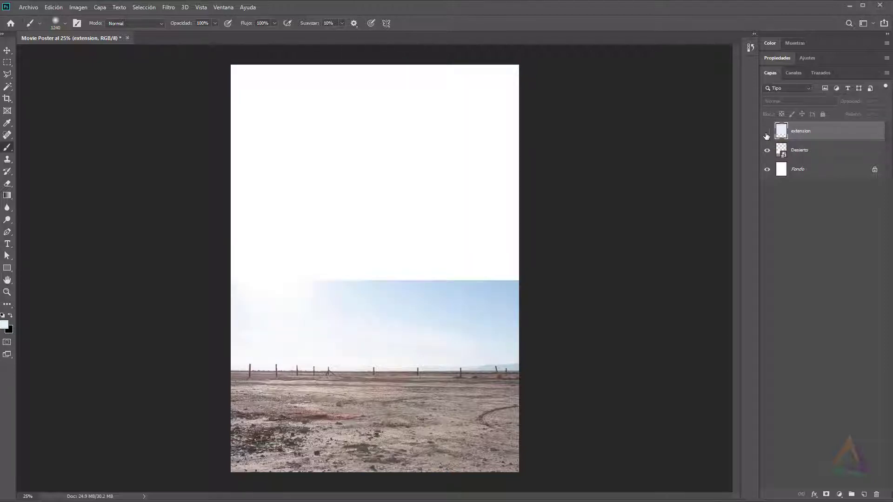
left_click(767, 131)
left_click(767, 151)
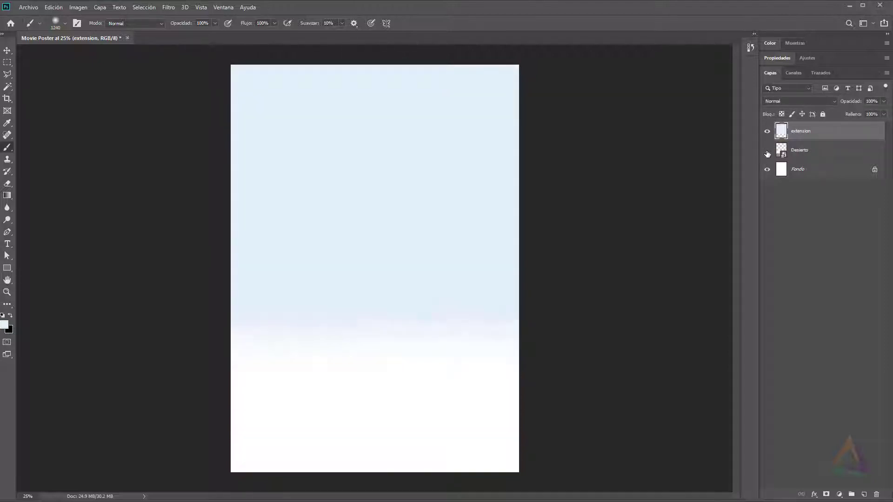
left_click(767, 151)
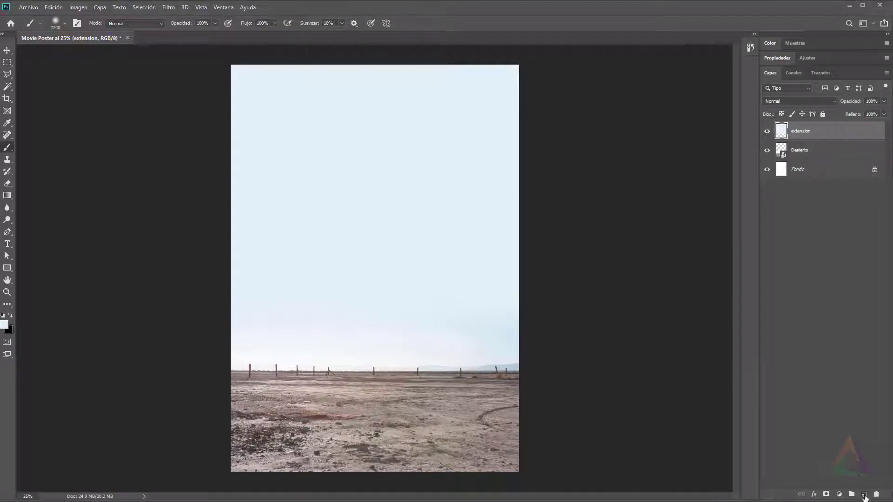
- Add a new layer above extension and name it "sol"
left_click(864, 495)
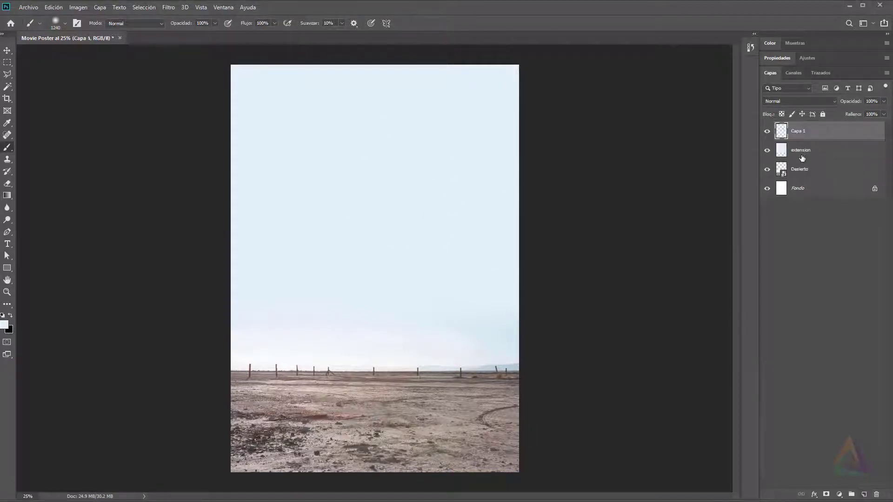
double_click(798, 131)
type("sol")
key("Return")
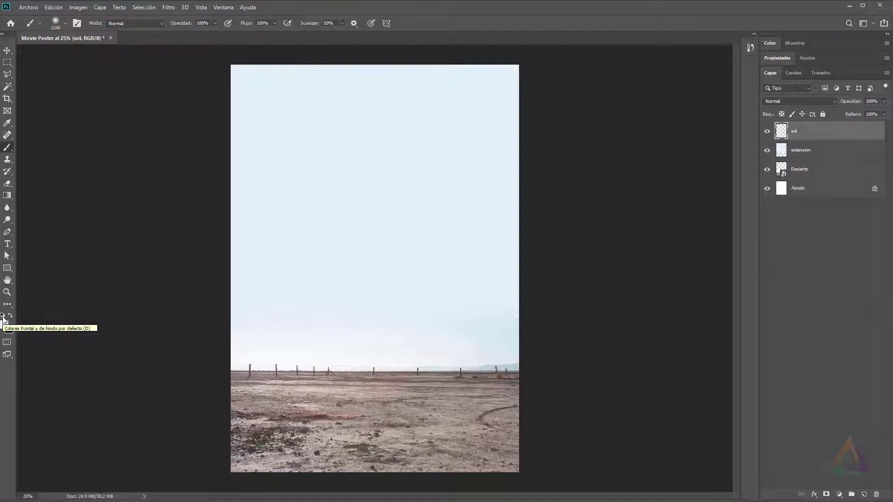
- Reset the colours to default black and white and swap them to make white the foreground colour
key("d")
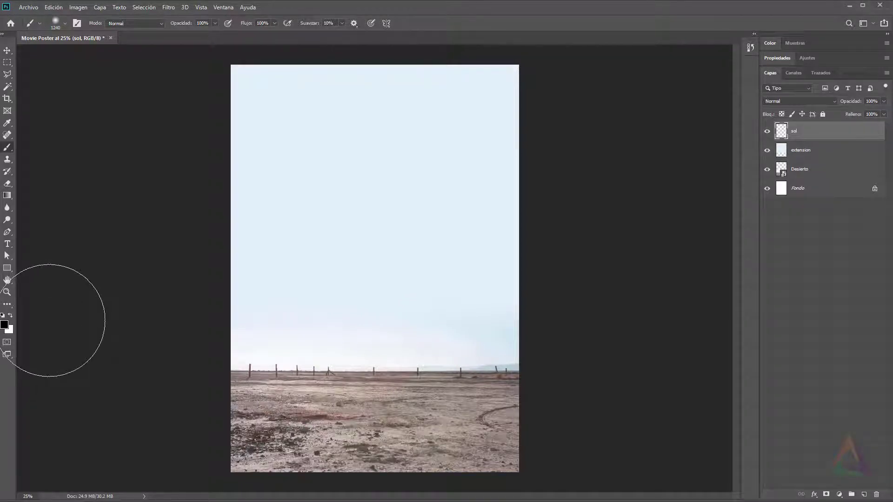
left_click(11, 316)
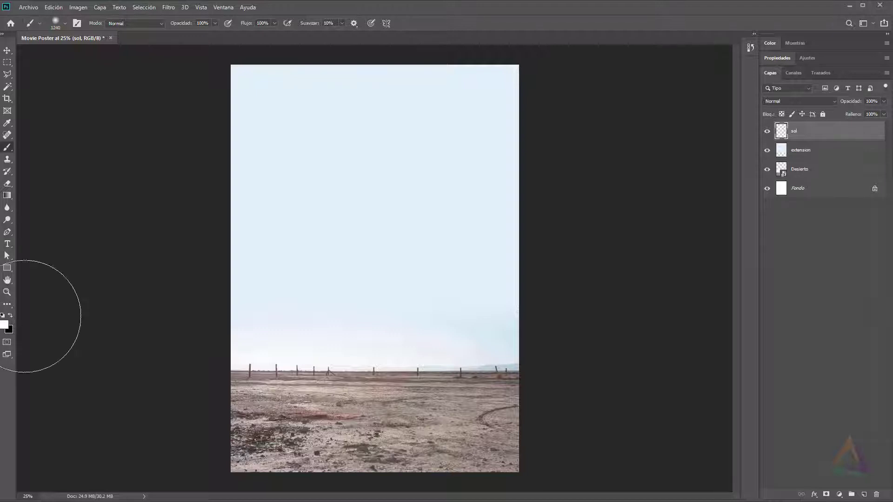
key("x")
key("x")
key("x")
key("x")
key("x")
key("x")
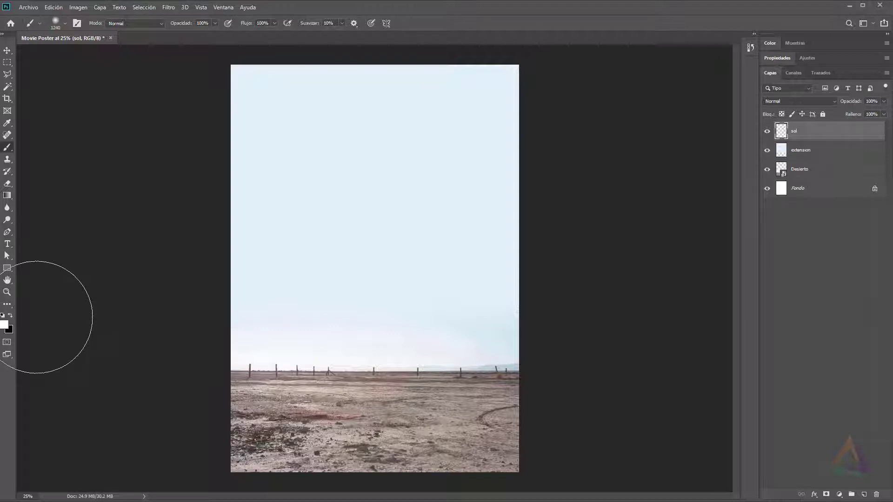
key("x")
key("x")
key("x")
key("x")
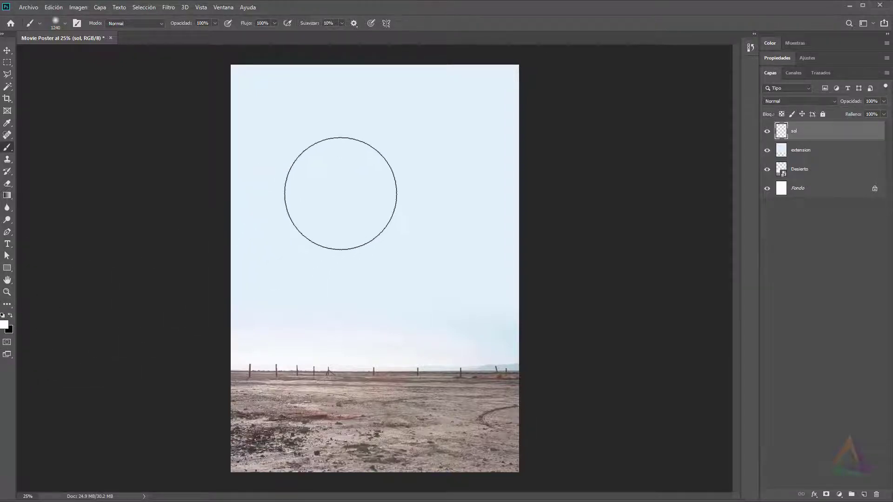
- Reduce the soft brush to 616 px, dab one white sun in the sky's upper left, and return to the Move tool
left_click_drag(373, 176, 334, 183)
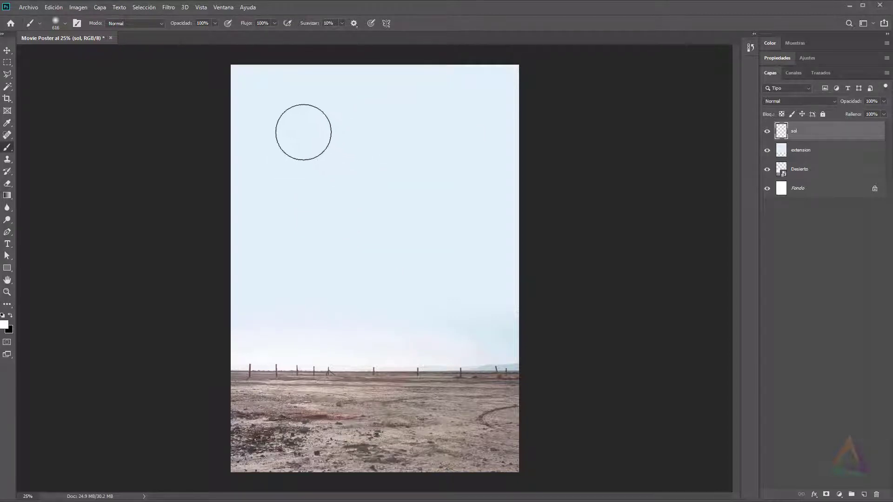
left_click(284, 119)
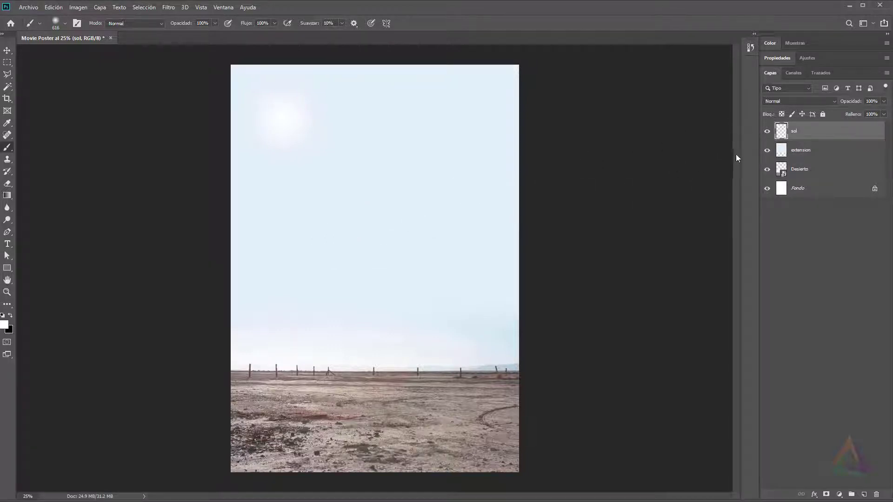
left_click(7, 50)
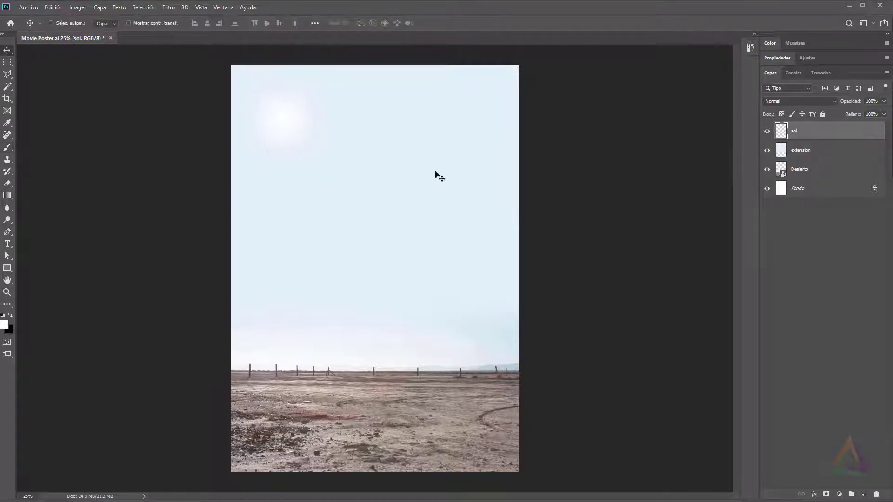
- Hide and show the sol layer to compare the sky, and move the sun slightly toward the page's upper-left corner
left_click(767, 133)
left_click(768, 133)
mouse_move(279, 122)
left_mouse_down()
mouse_move(404, 155)
mouse_move(487, 114)
mouse_move(314, 124)
mouse_move(266, 115)
left_mouse_up()
- Open the formas basicas image from the Imagenes folder as a separate document and bring it to the front
left_click(84, 494)
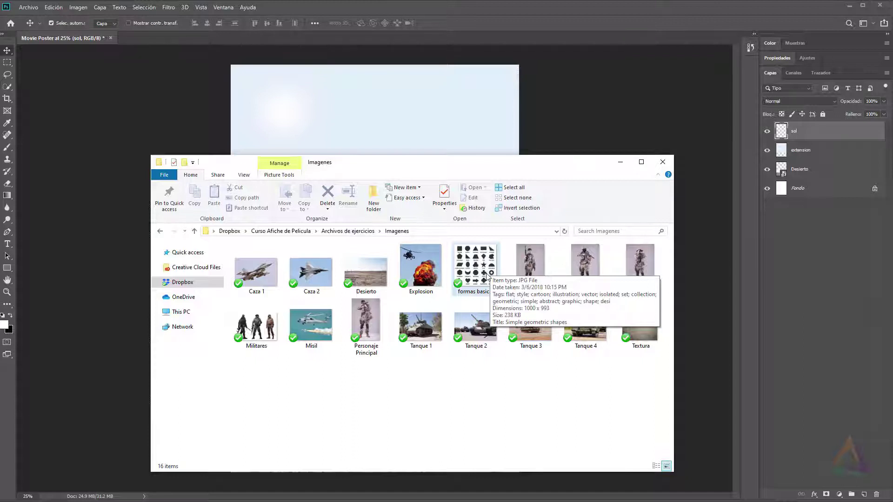
left_click_drag(481, 275, 174, 41)
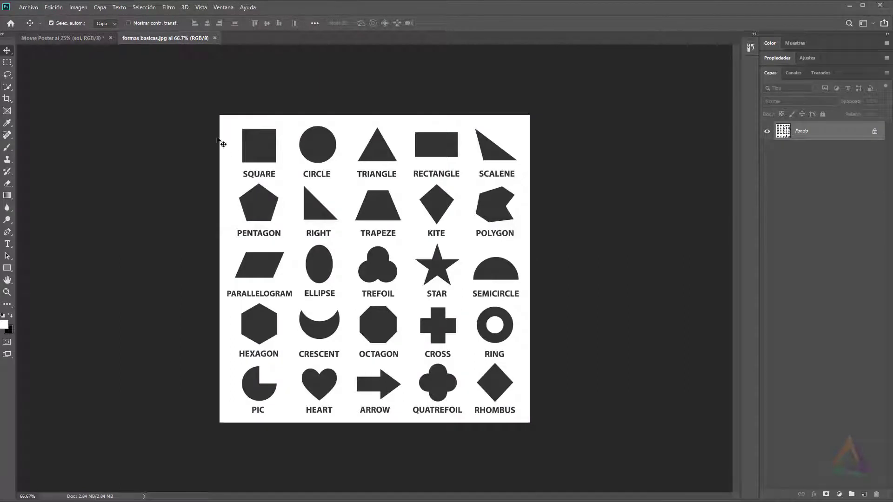
left_click(68, 39)
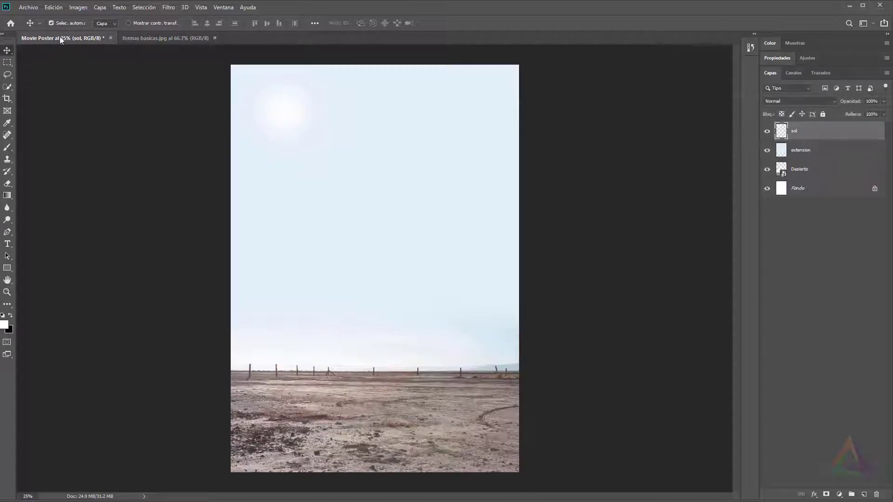
left_click(153, 40)
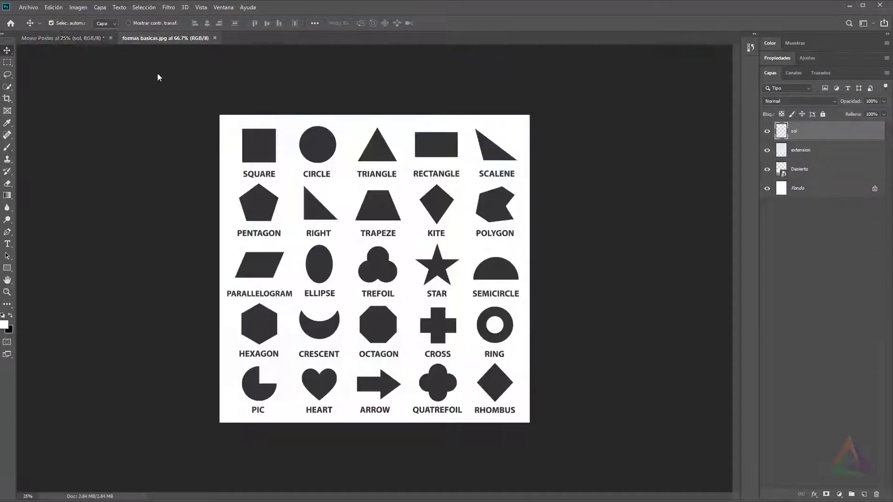
- Set the Pen tool to Forma mode with no fill and a red stroke
left_click(10, 236)
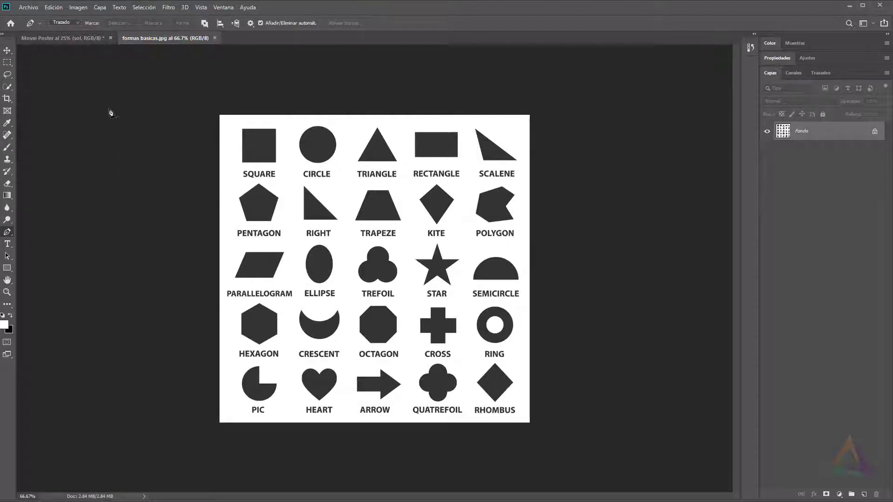
left_click(77, 24)
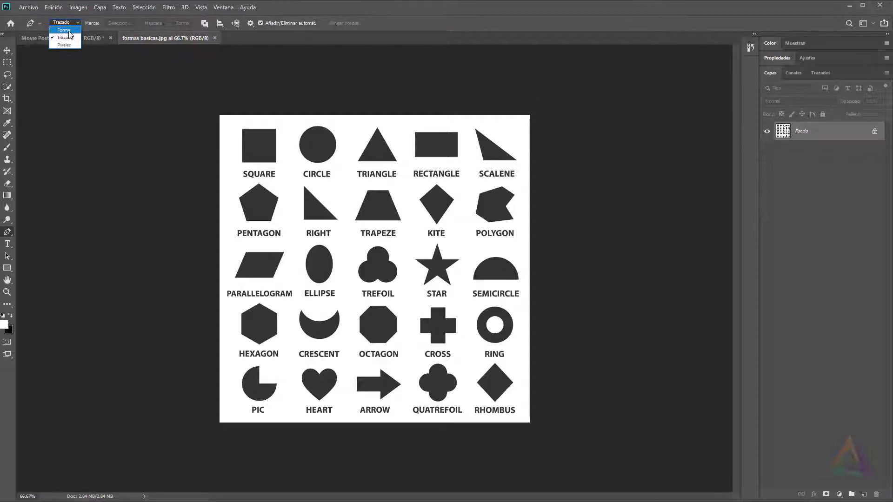
left_click(68, 31)
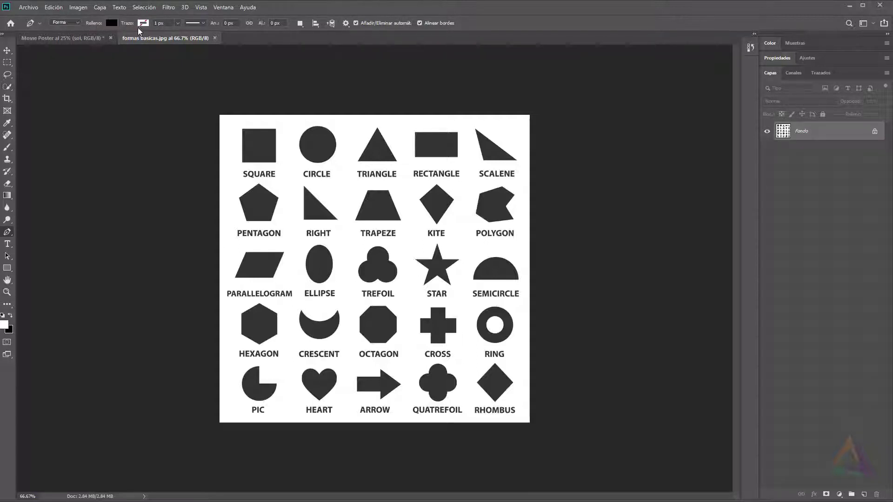
left_click(110, 24)
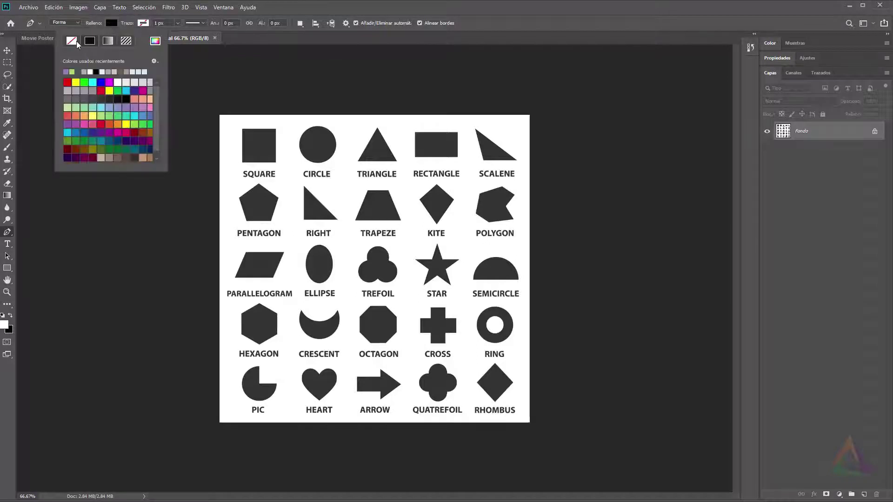
left_click(72, 41)
left_click(143, 26)
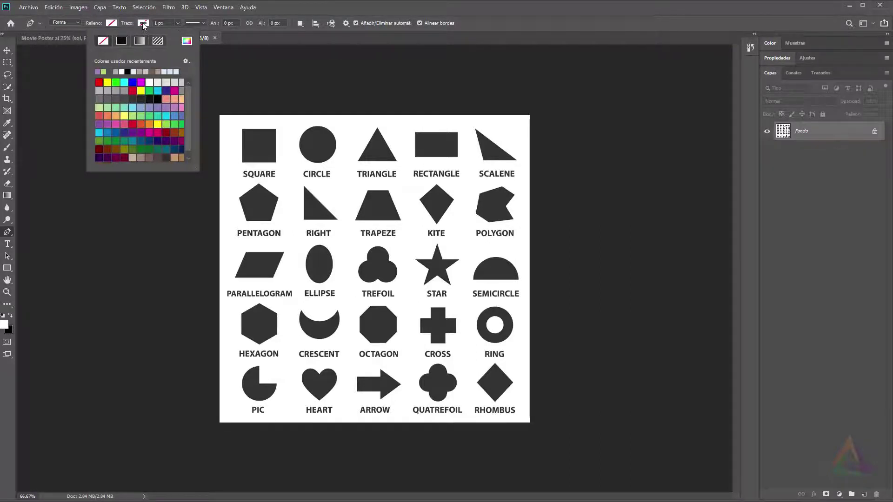
left_click(100, 82)
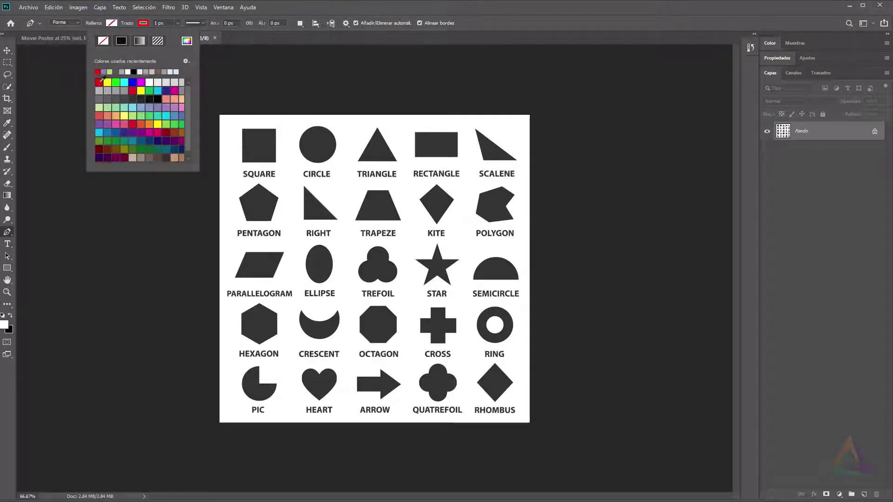
left_click(145, 24)
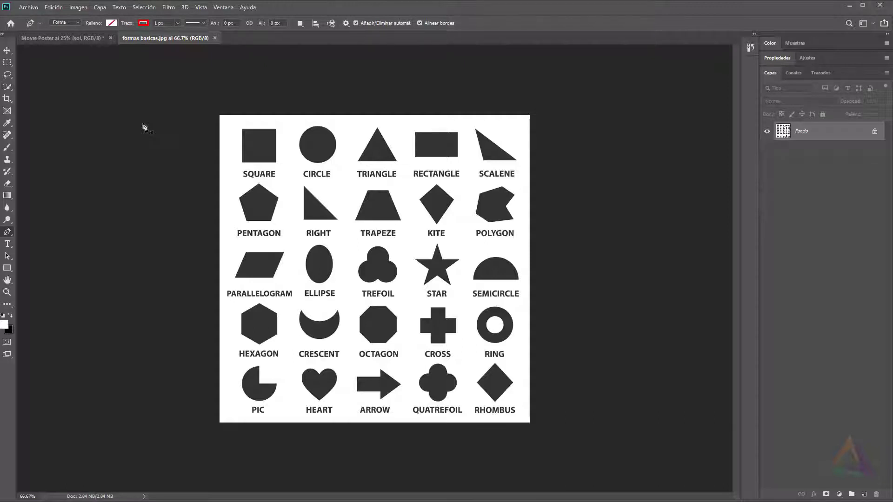
- Examine the sheet of basic shapes at several magnifications, from the whole page to close-up edges
key("ctrl+plus")
key("ctrl+plus")
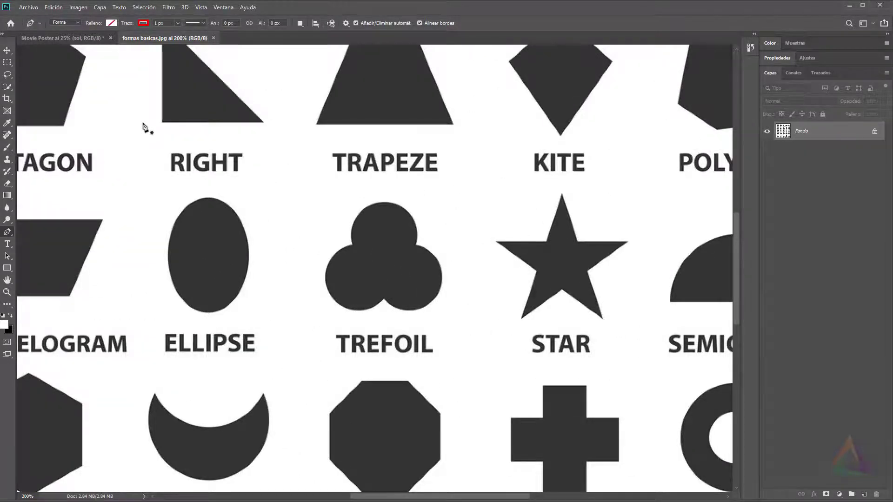
key("ctrl+minus")
key("ctrl+minus")
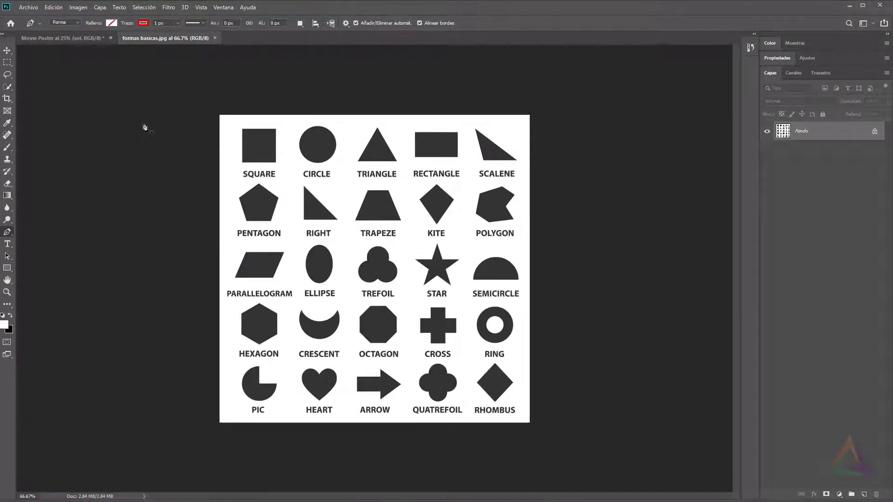
scroll(275, 159, "up", 2)
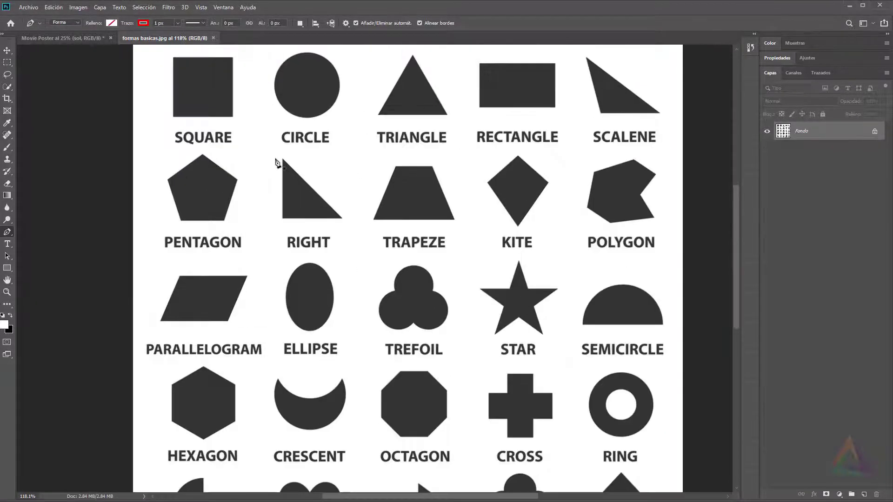
scroll(275, 159, "down", 6)
scroll(284, 184, "up", 6)
scroll(286, 187, "down", 4)
scroll(285, 187, "up", 5)
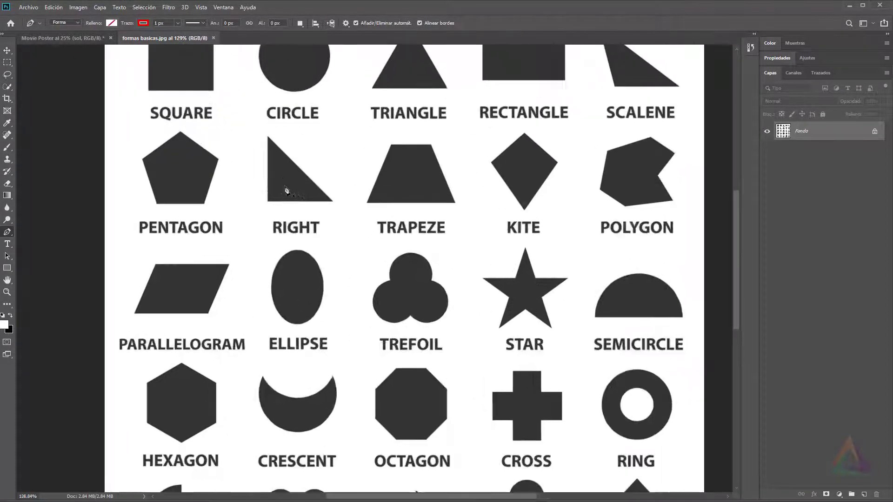
scroll(334, 214, "up", 1)
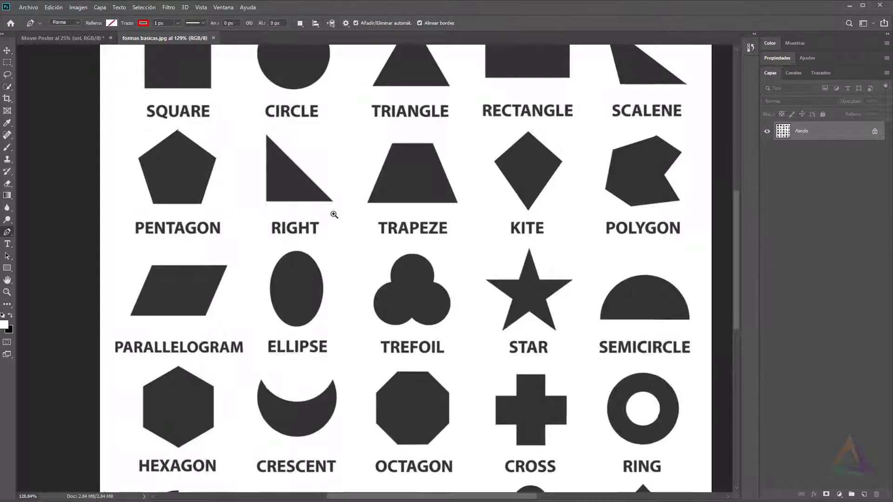
scroll(334, 214, "up", 4)
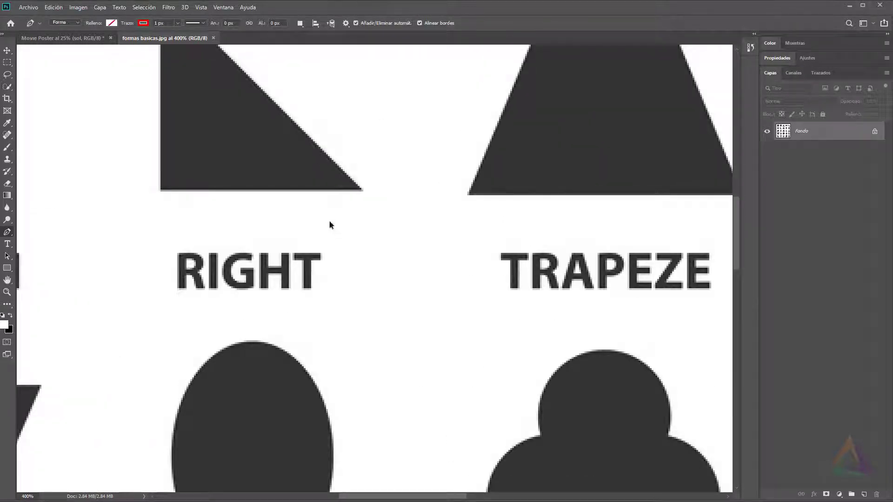
scroll(345, 220, "down", 3)
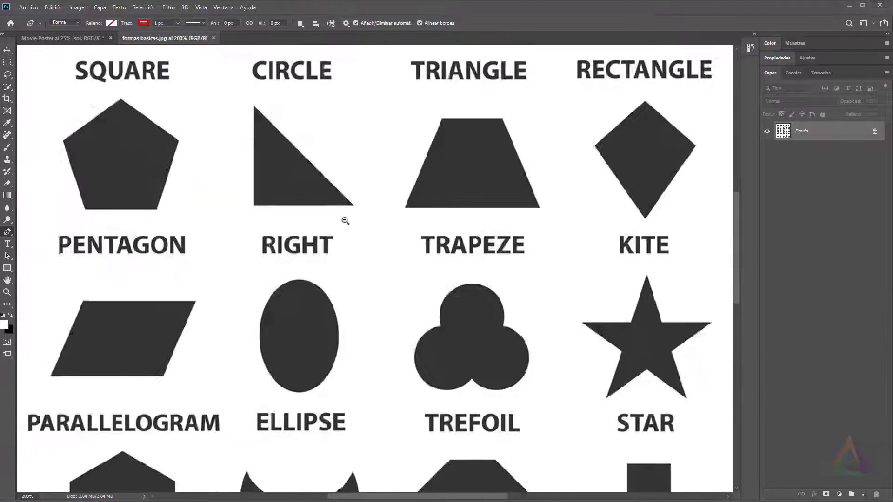
scroll(345, 221, "down", 3)
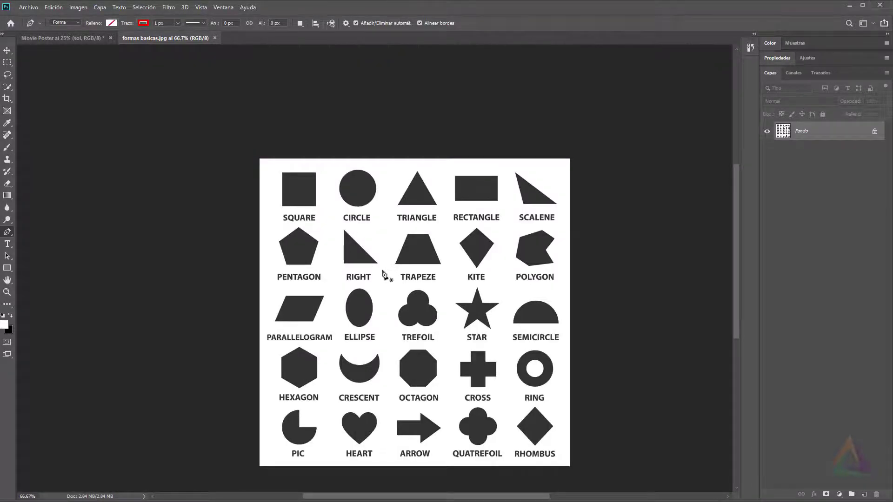
- Start a Pen outline on the SQUARE figure with anchor points at its upper-left and upper-right corners
scroll(385, 275, "up", 3)
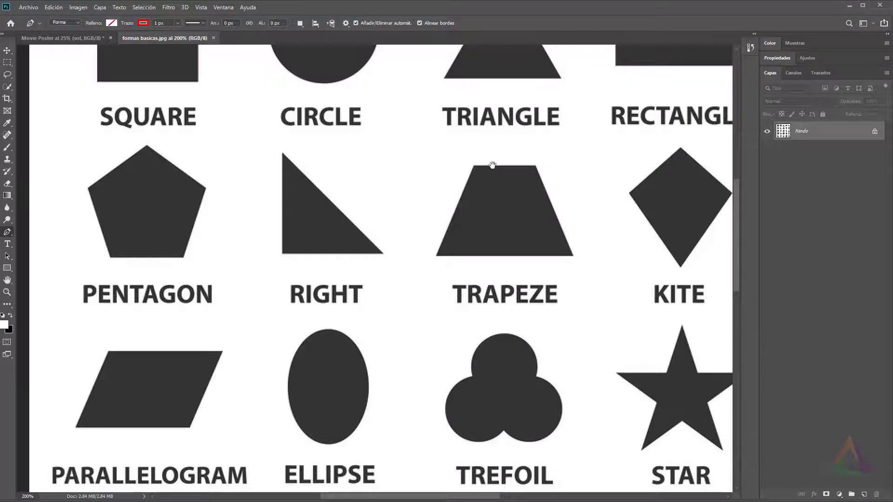
left_click_drag(544, 140, 592, 247)
left_click_drag(303, 194, 440, 234)
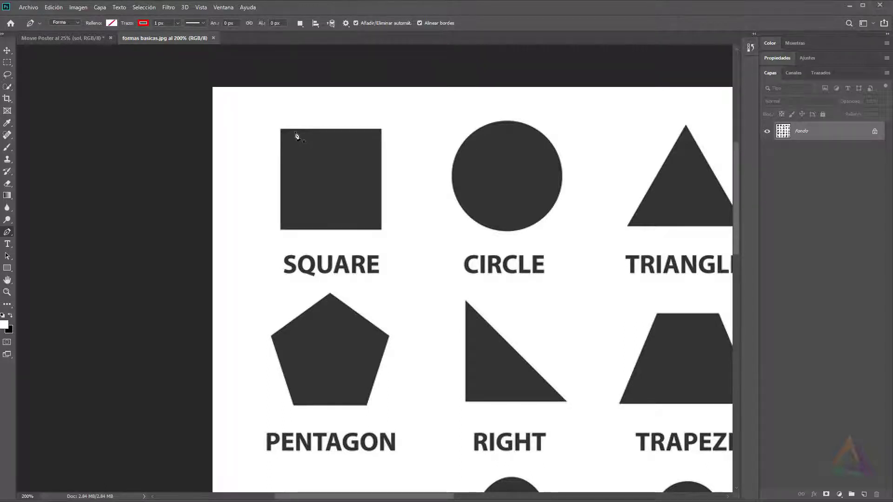
key("ctrl+plus")
key("ctrl+plus")
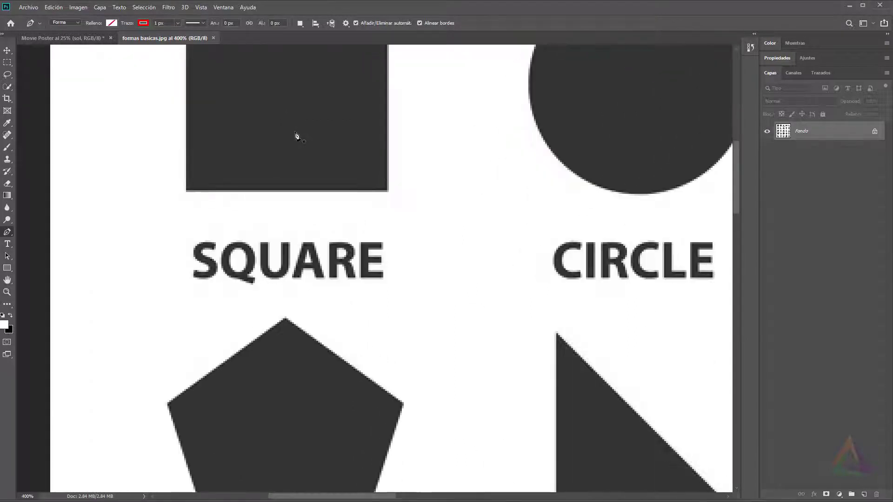
left_click_drag(278, 130, 332, 284)
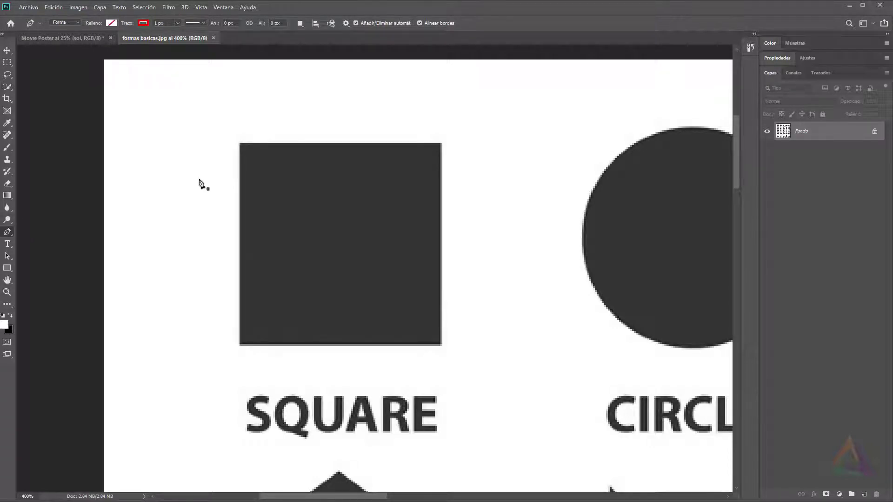
left_click(240, 144)
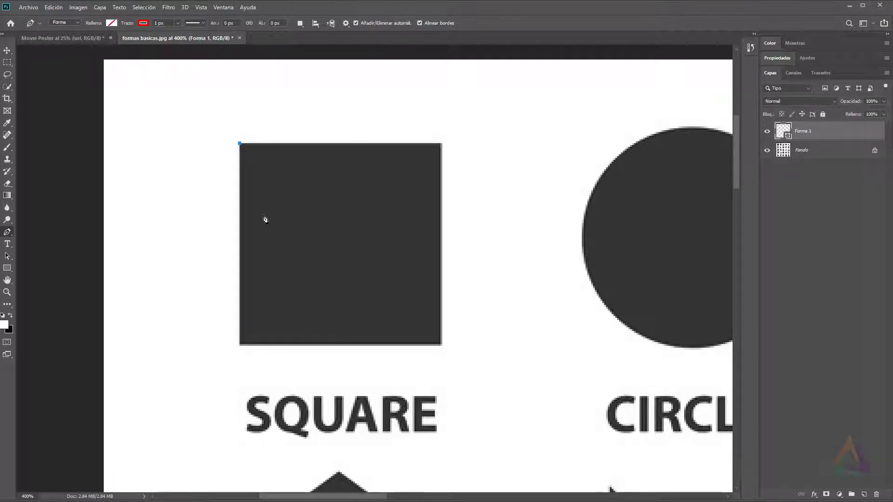
left_click(442, 144)
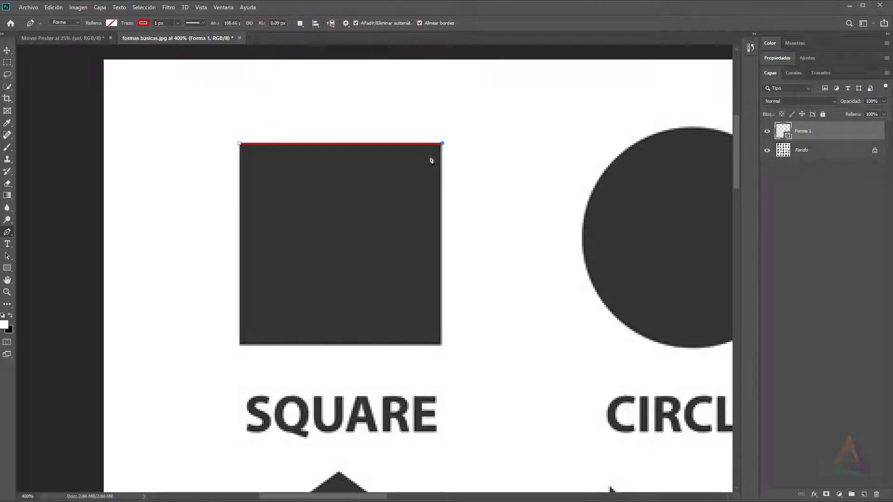
- Enable the Pen's Goma elástica option and close the square outline through its two lower corners back to the starting point
left_click(346, 23)
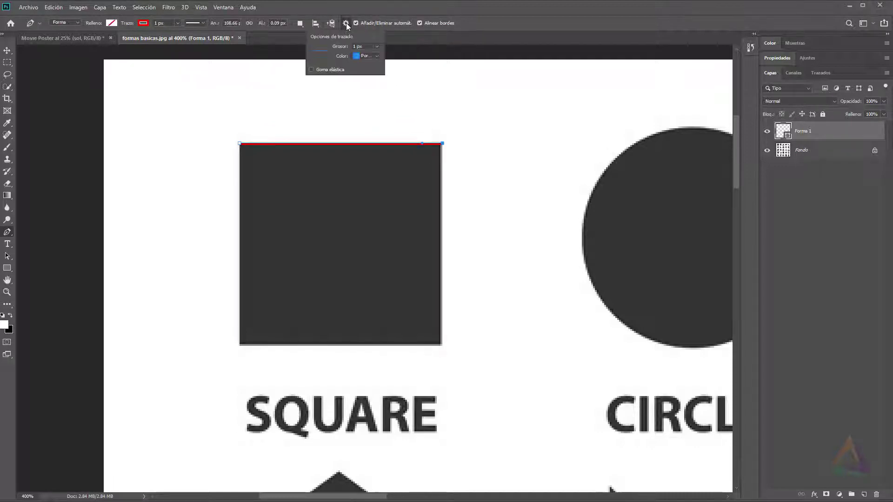
left_click(312, 69)
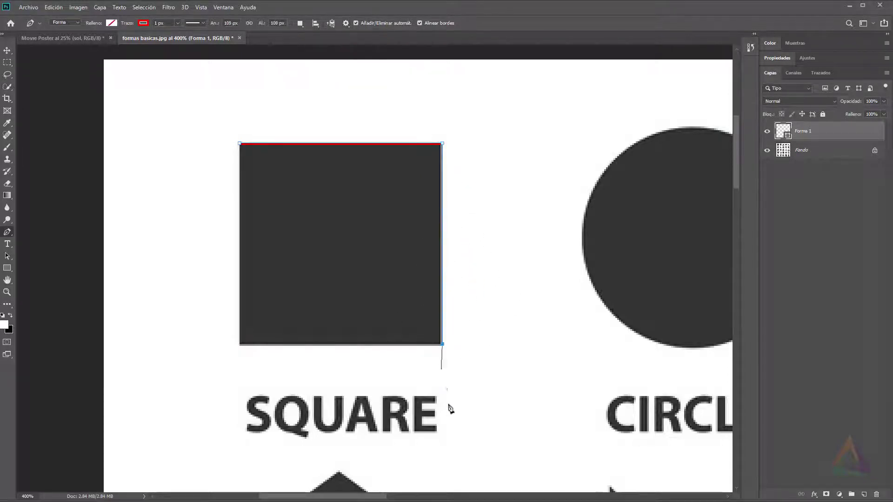
left_click(442, 345)
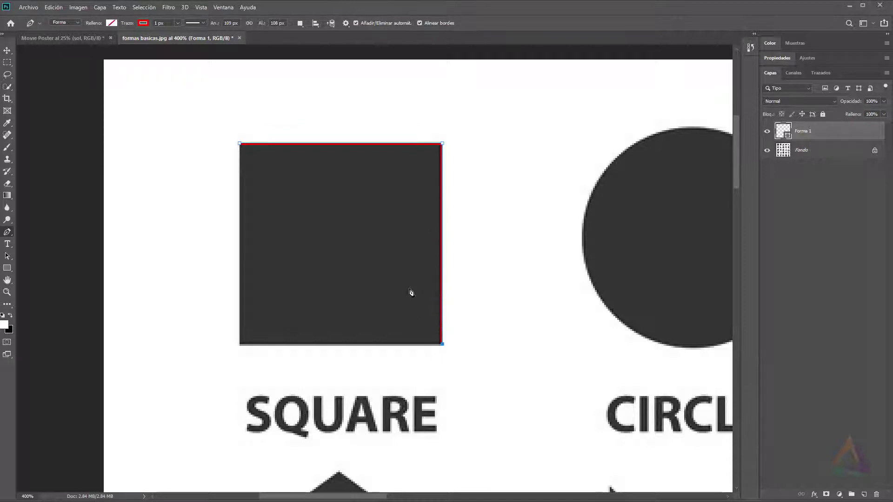
left_click(240, 345)
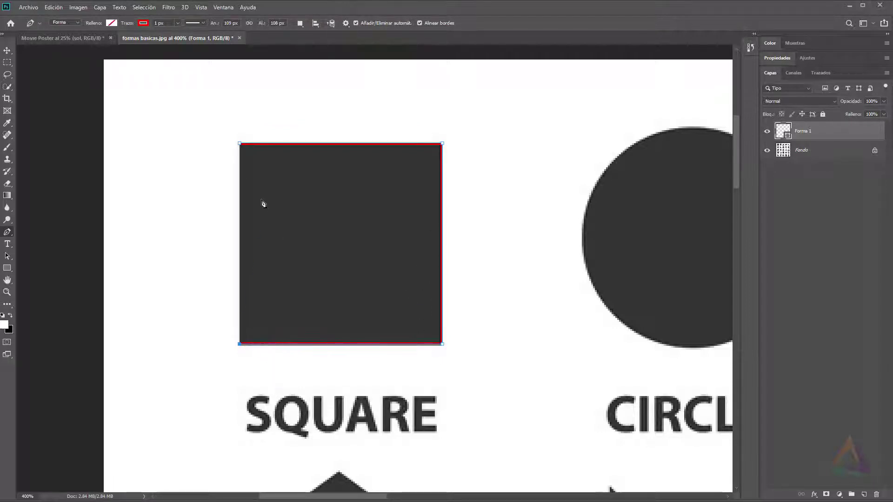
left_click(241, 145)
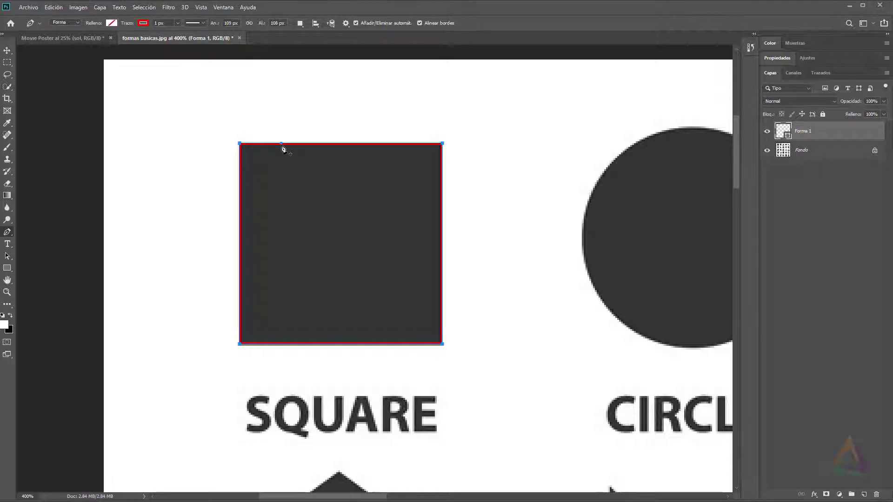
- Try moving the whole square path to the left with the Path Selection tool, and undo the move
left_click(7, 257)
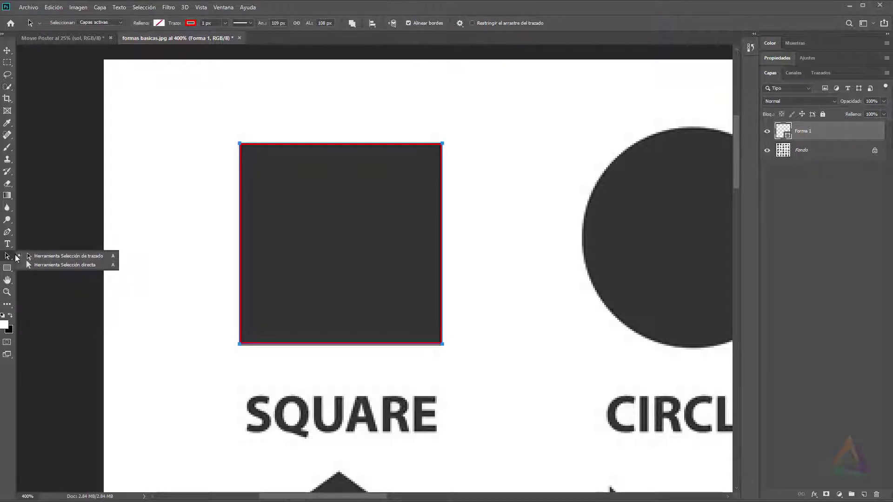
left_click(79, 255)
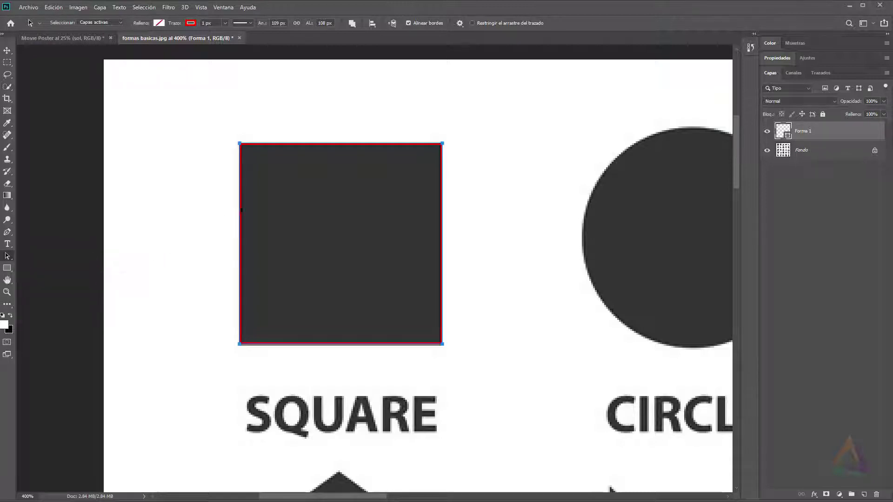
left_click_drag(242, 206, 189, 202)
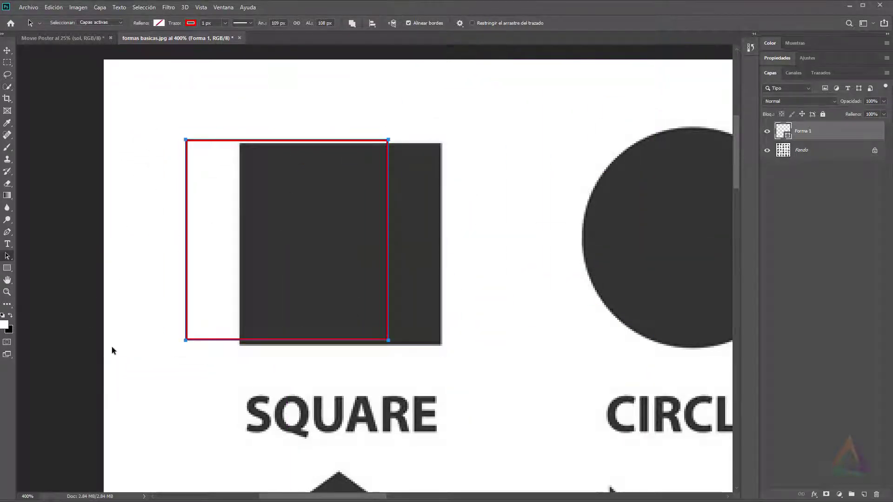
key("ctrl")
key("ctrl+z")
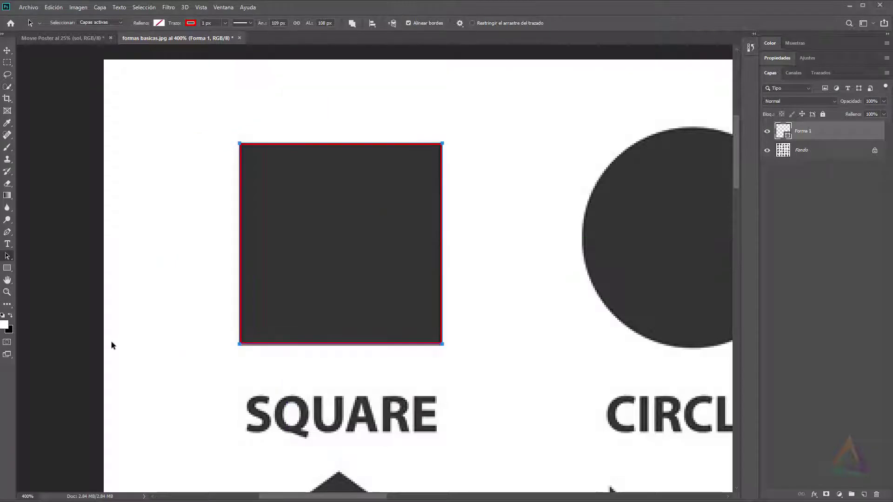
- Try moving the square path's upper-left corner outward with the Direct Selection tool, and undo the move
right_click(9, 257)
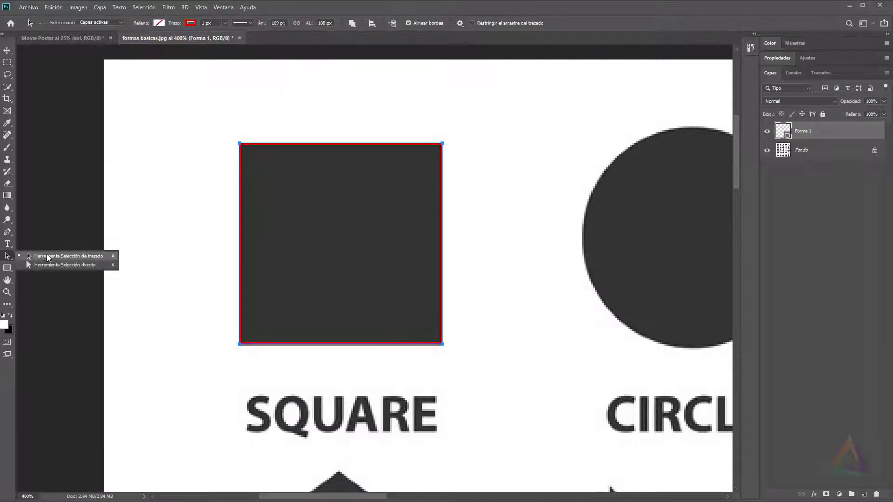
left_click(55, 264)
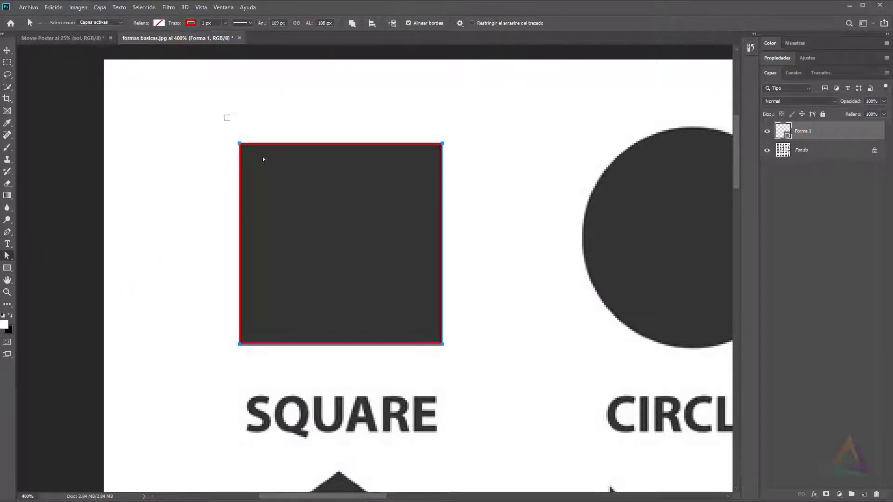
left_click_drag(240, 144, 192, 187)
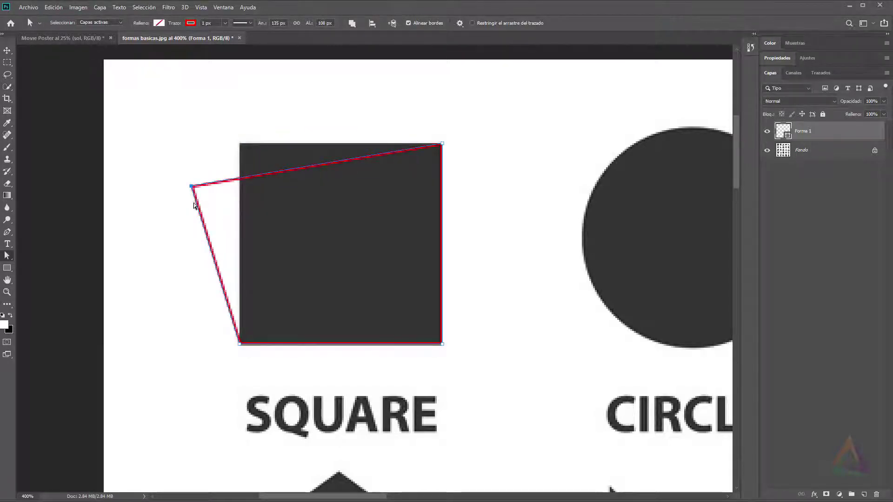
key("ctrl+z")
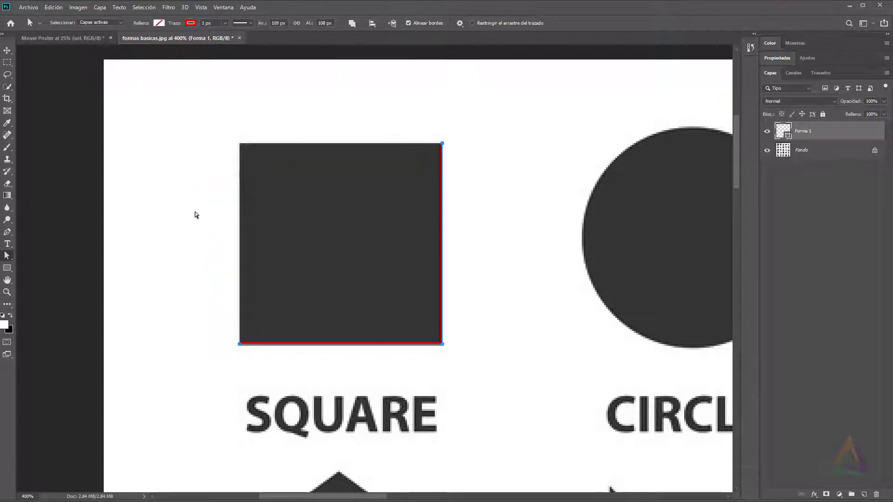
key("ctrl+shift+z")
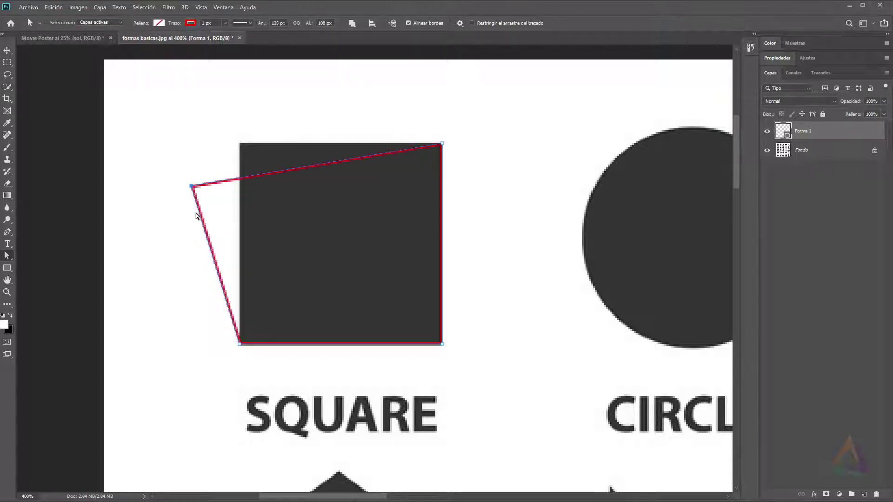
key("ctrl+z")
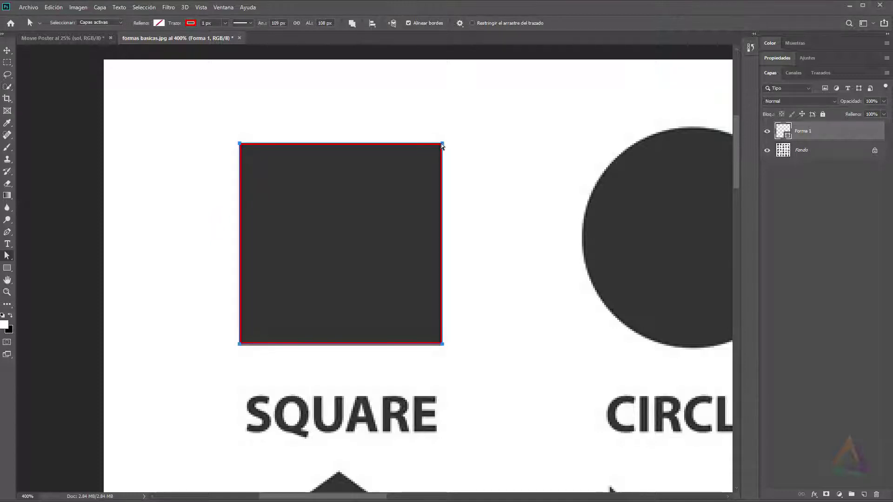
- Try moving the square path's upper-right corner point outward and into the figure, and undo the change
left_click_drag(441, 143, 582, 154)
left_click_drag(378, 206, 351, 208)
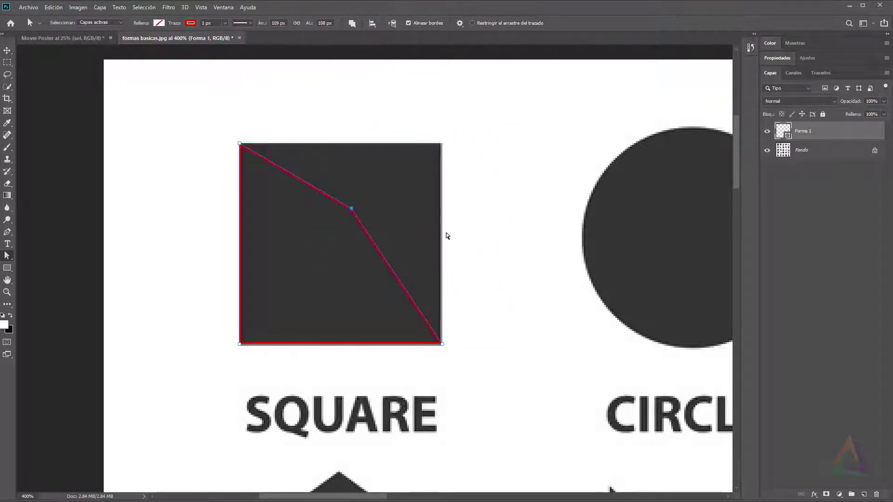
key("ctrl+z")
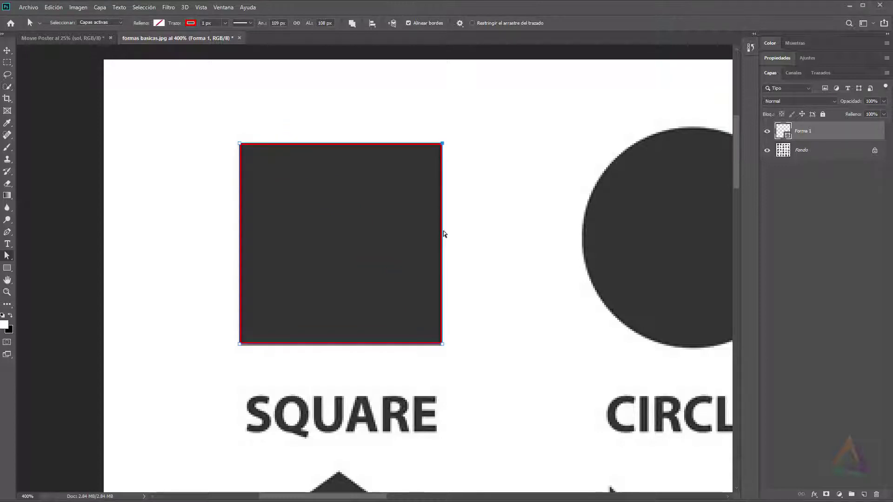
- Start a Pen outline on the CIRCLE figure with smooth anchor points at its topmost and rightmost points, fitting the curve to the edge
left_click_drag(599, 231, 376, 225)
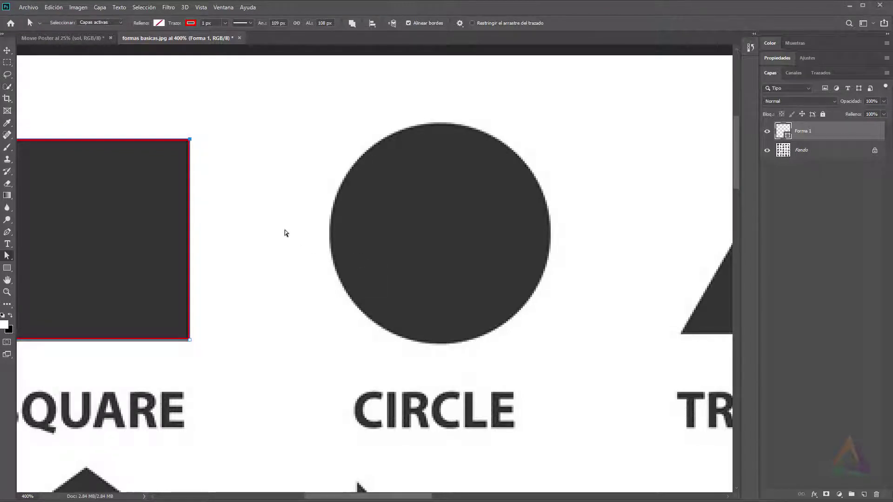
left_click(8, 232)
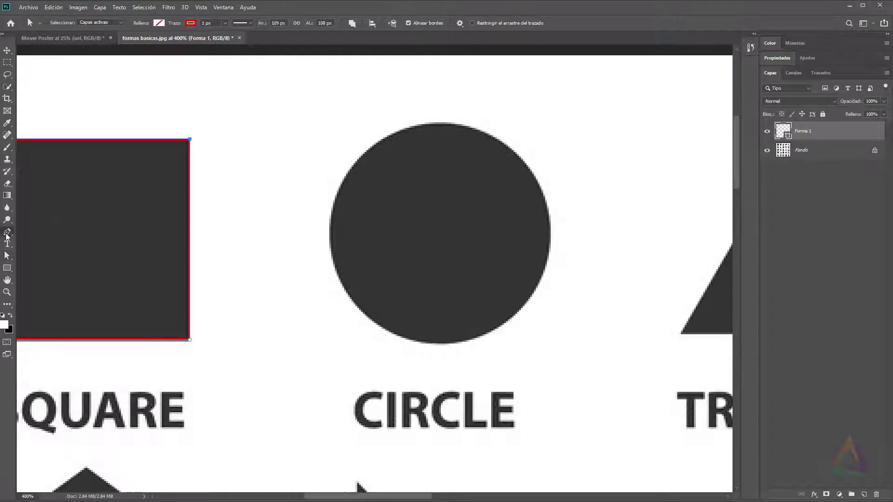
left_click(441, 124)
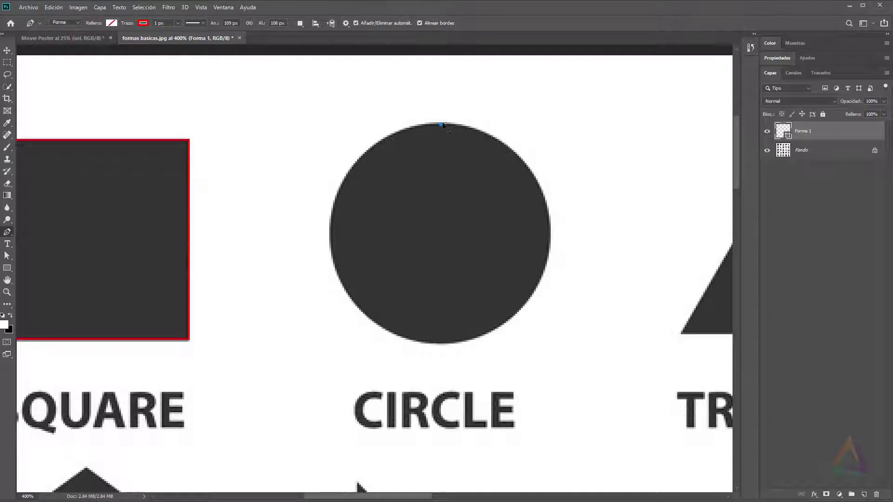
left_click_drag(443, 124, 515, 128)
left_click_drag(515, 131, 515, 131)
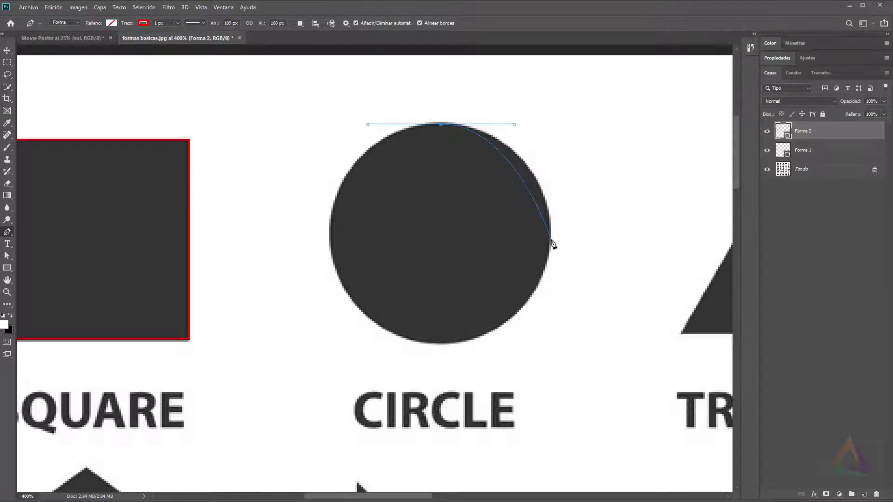
left_click_drag(552, 239, 551, 290)
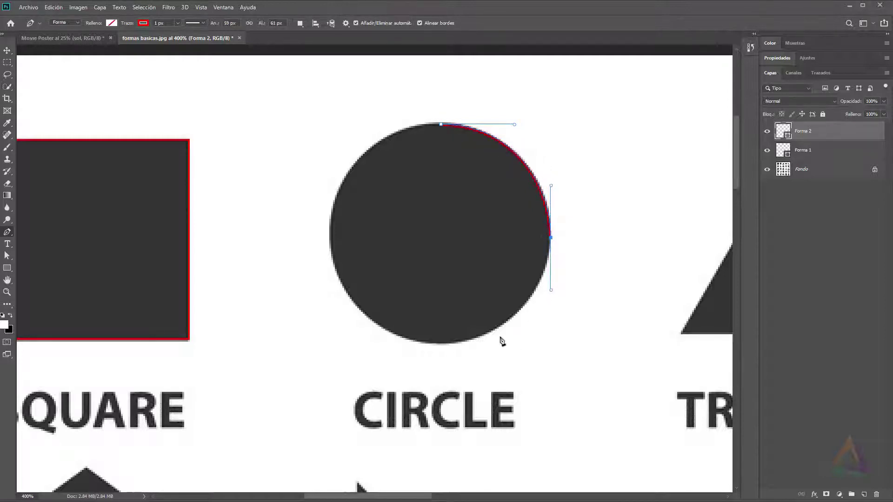
- Add smooth anchor points at the circle's lowest and leftmost points and close the outline with a curve at its starting point
left_click(439, 346)
mouse_move(439, 346)
left_mouse_down()
mouse_move(362, 344)
mouse_move(370, 346)
left_mouse_up()
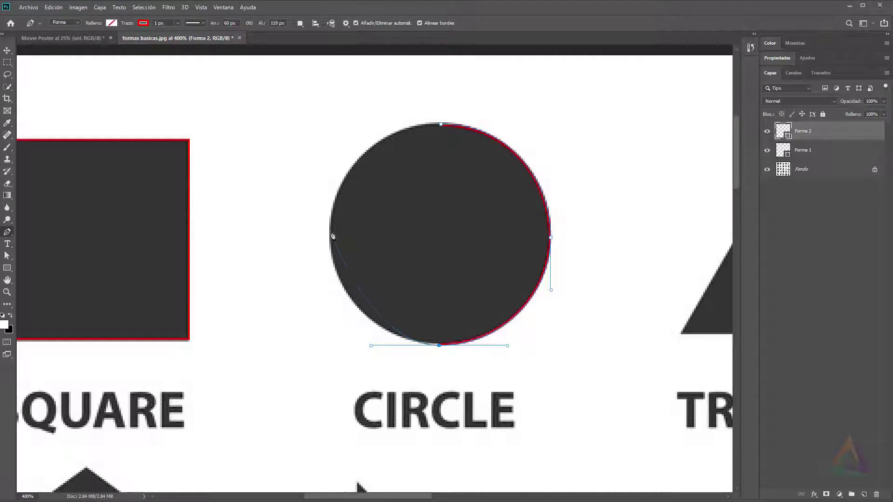
left_click_drag(332, 232, 331, 176)
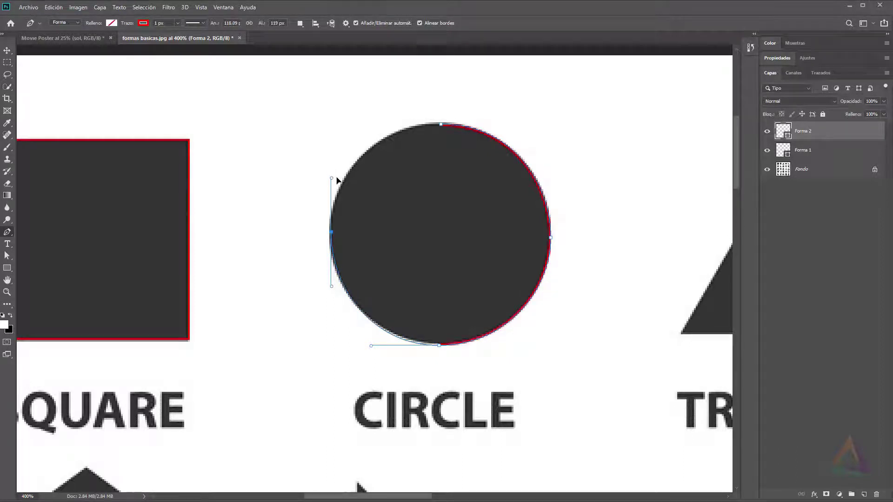
left_click(442, 126)
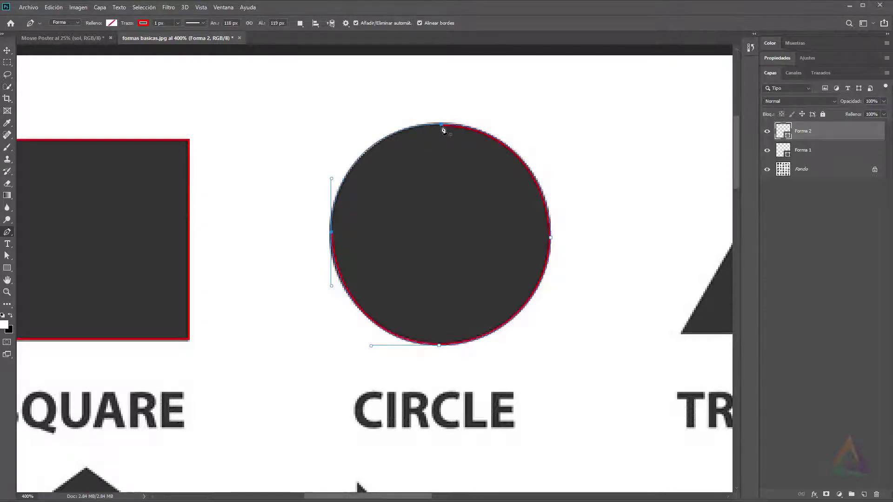
left_click_drag(442, 126, 504, 127)
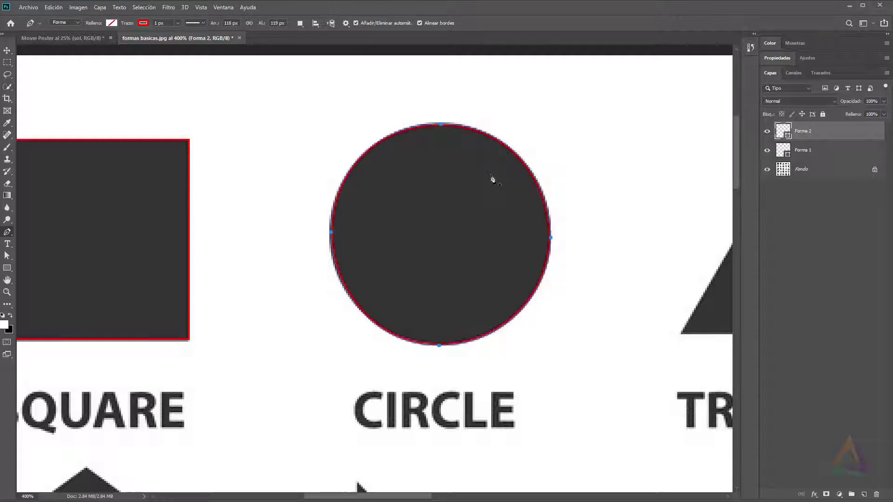
- Start a Pen outline on the SEMICIRCLE figure with smooth anchor points at its topmost point and lower-right corner
key("ctrl+minus")
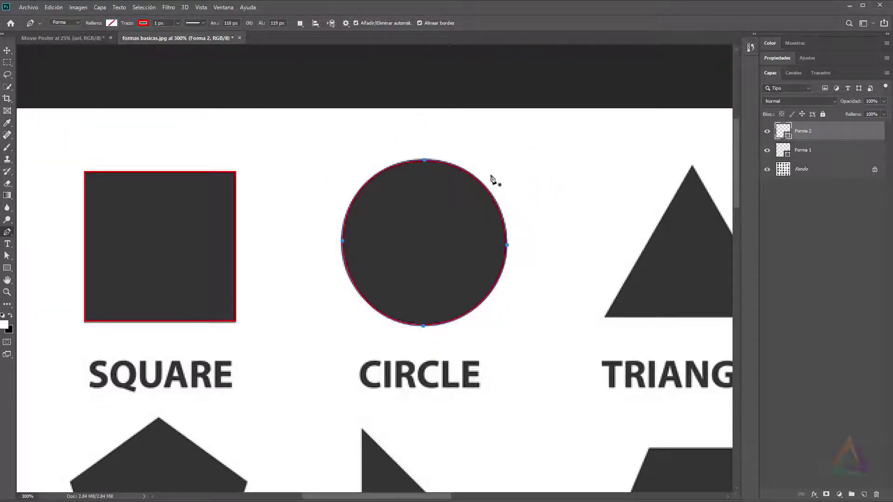
key("ctrl+minus")
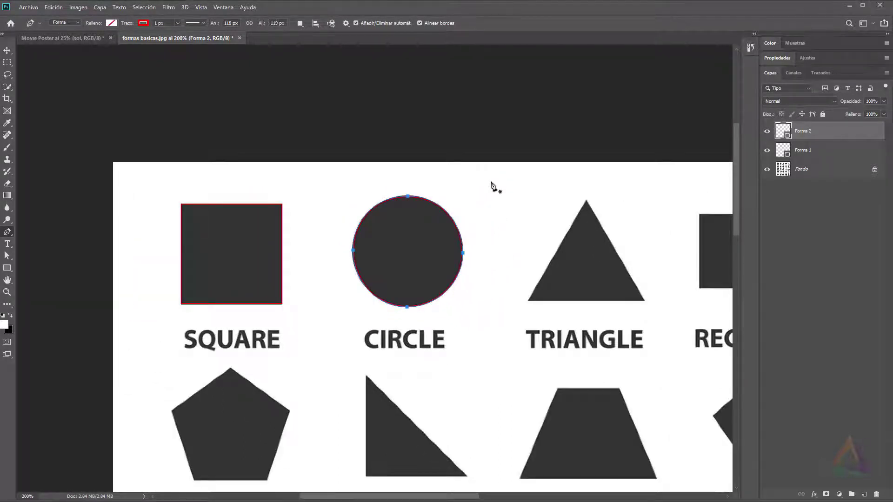
left_click_drag(604, 351, 339, 205)
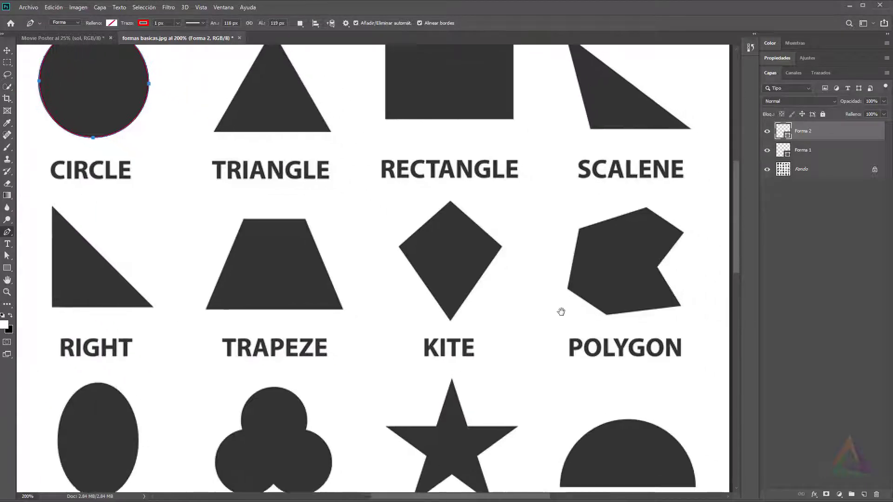
left_click_drag(560, 309, 465, 239)
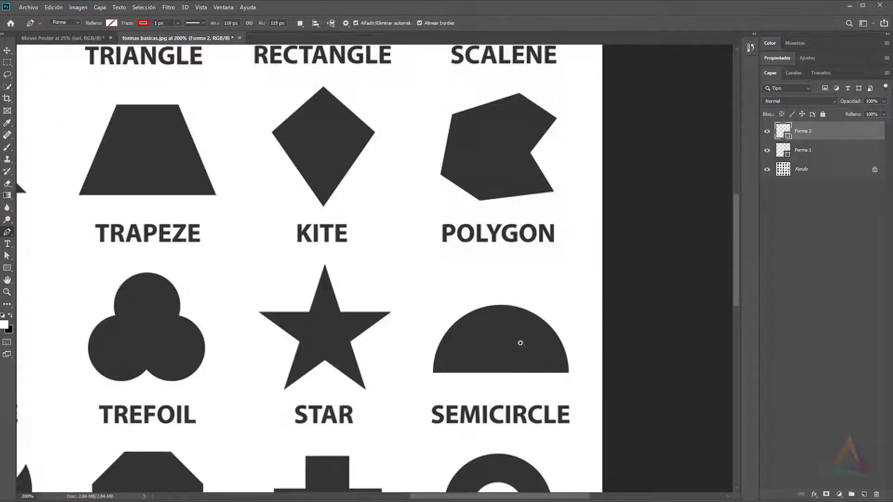
left_click(520, 343)
left_click_drag(501, 355, 514, 275)
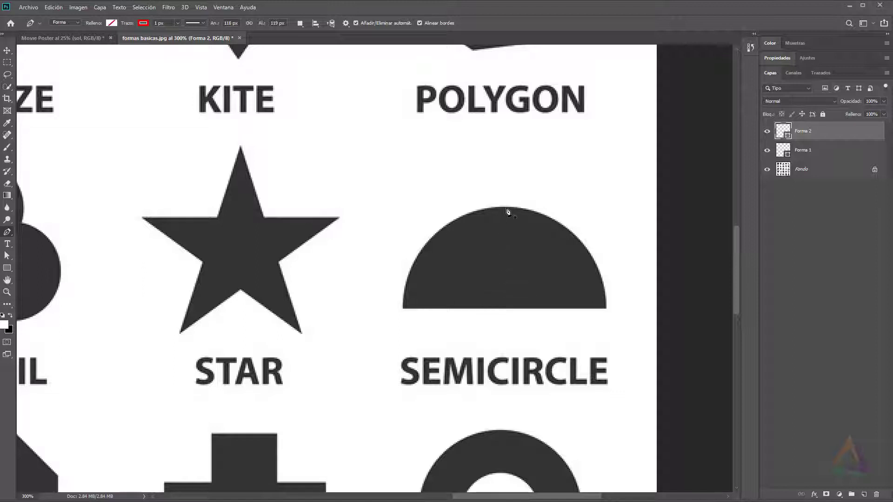
left_click_drag(507, 207, 580, 209)
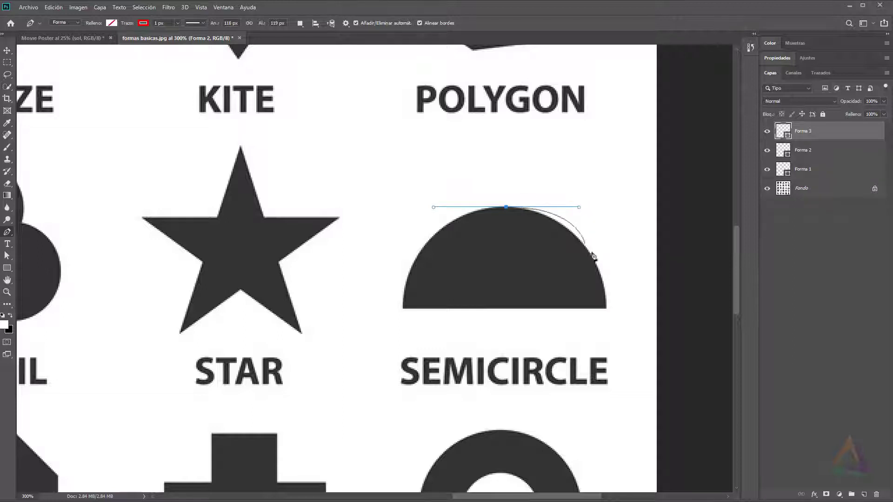
left_click(607, 308)
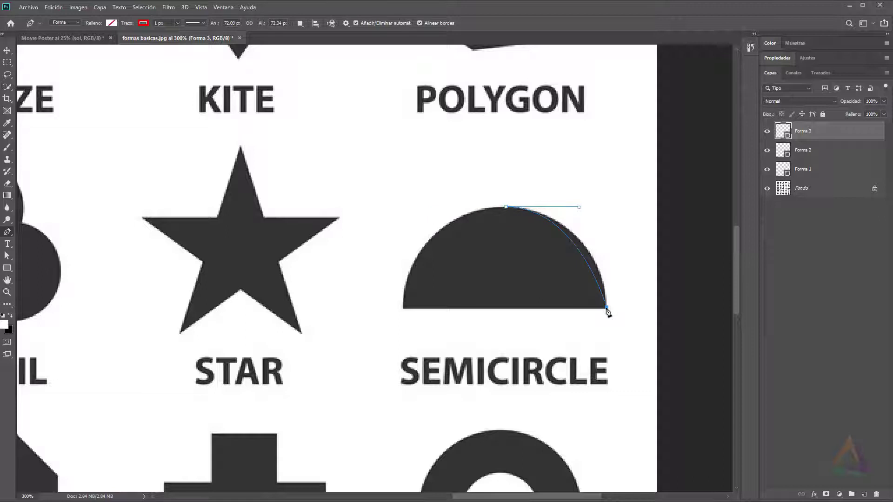
left_click_drag(608, 313, 615, 343)
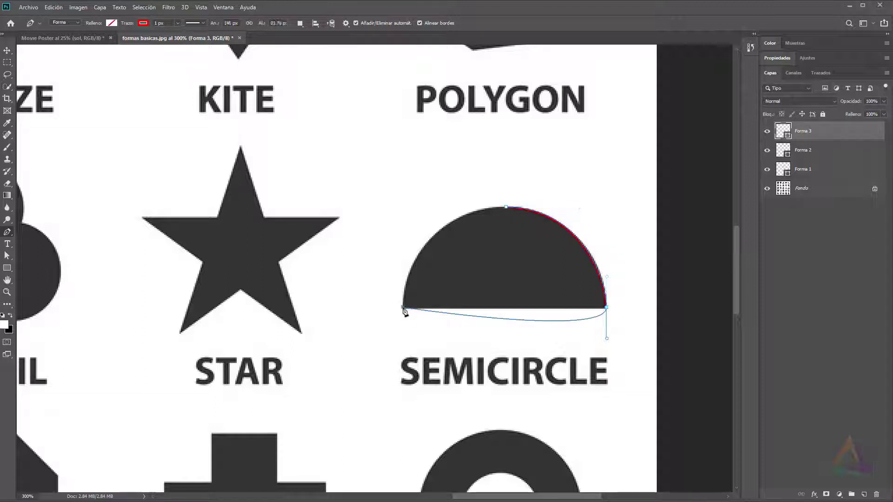
- Remove the outgoing handle at the lower-right corner, draw the straight base to the lower-left corner, and close the semicircle with a curve
left_click_drag(405, 309, 506, 328)
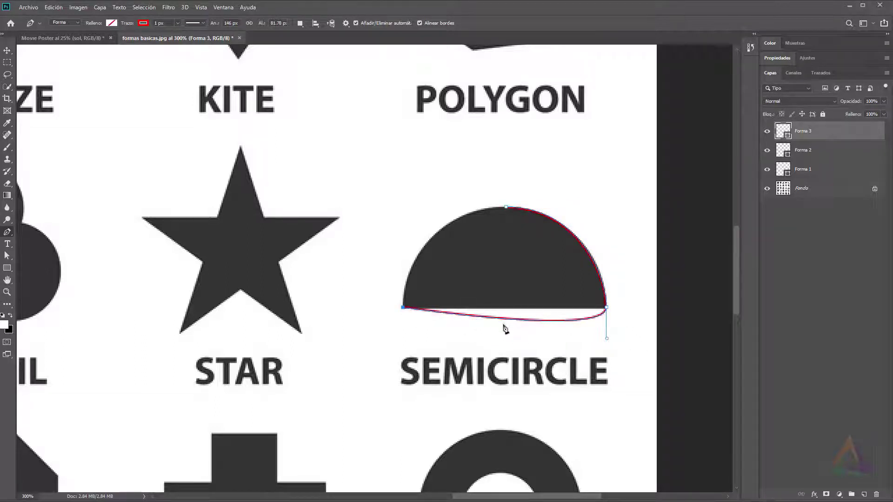
key("ctrl+z")
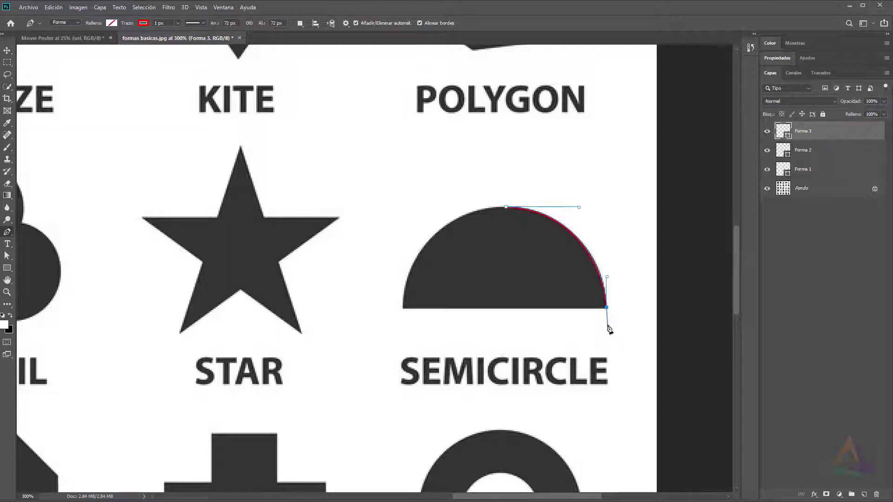
left_click(606, 308, "alt")
left_click(404, 309)
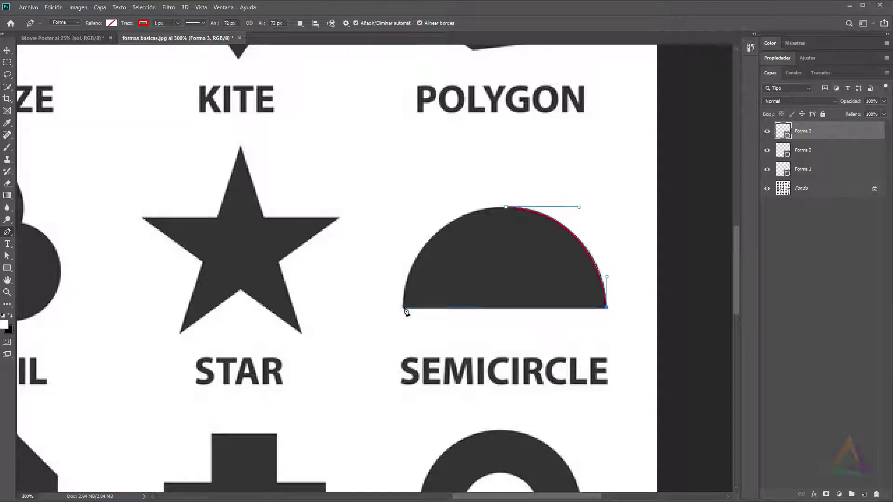
left_click(403, 307)
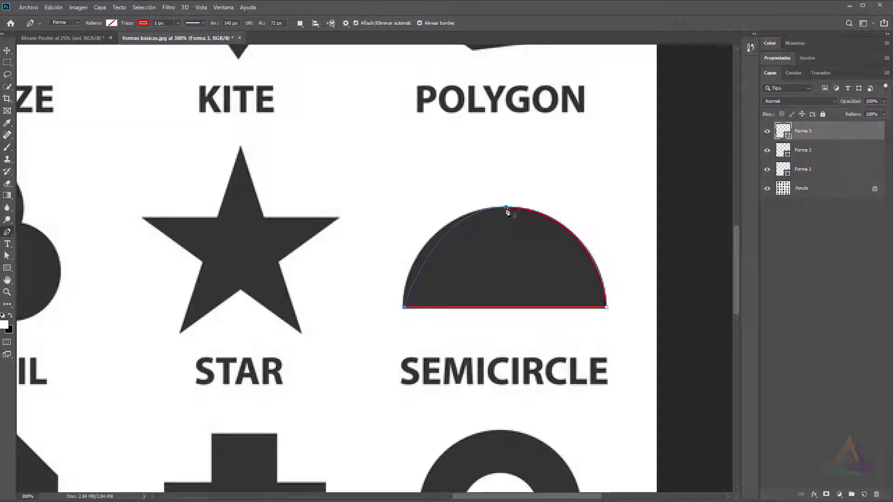
left_click_drag(508, 210, 603, 206)
- Select the Forma 1, Forma 2 and Forma 3 layers together and fill the three shapes with yellow
key("ctrl+minus")
key("ctrl+minus")
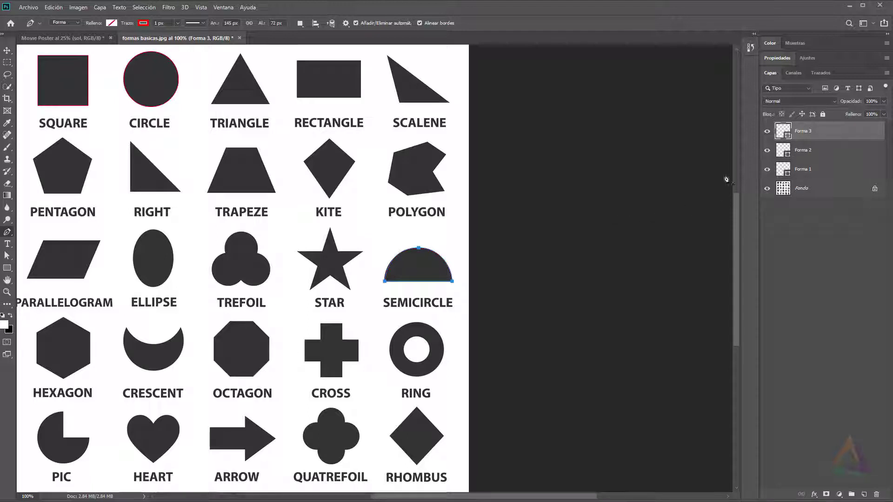
left_click(827, 171, "shift")
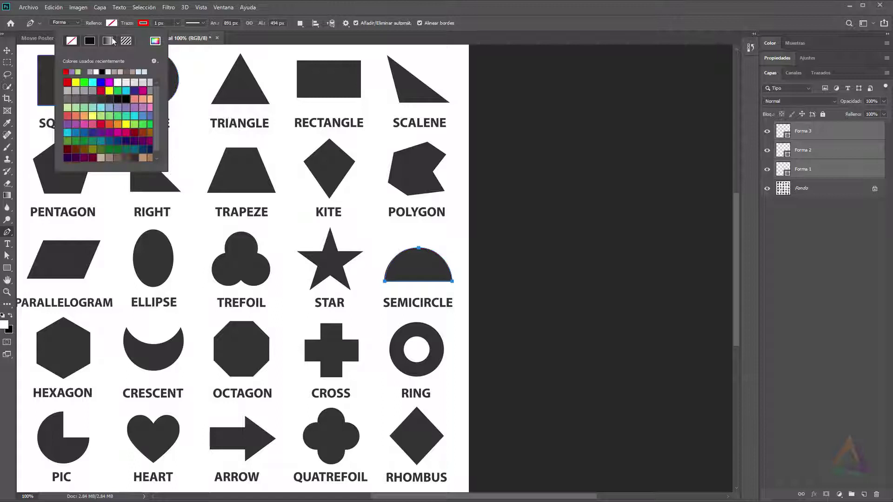
left_click(76, 83)
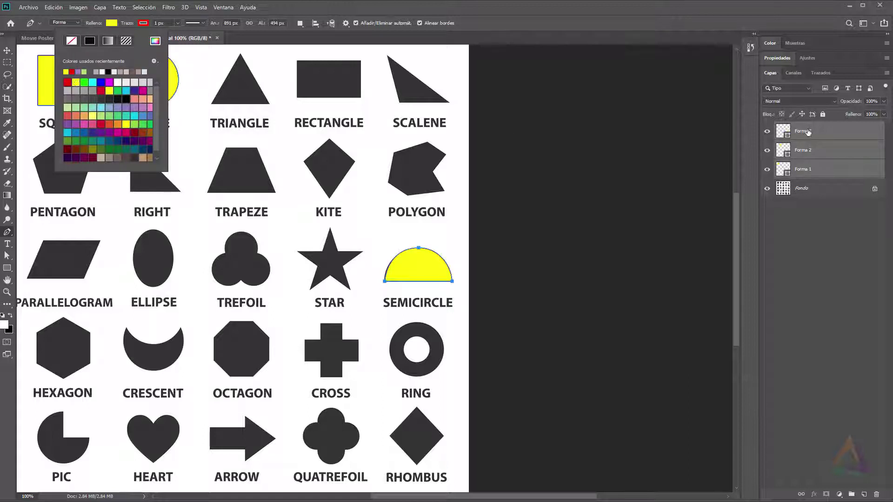
key("Return")
left_click_drag(245, 175, 372, 214)
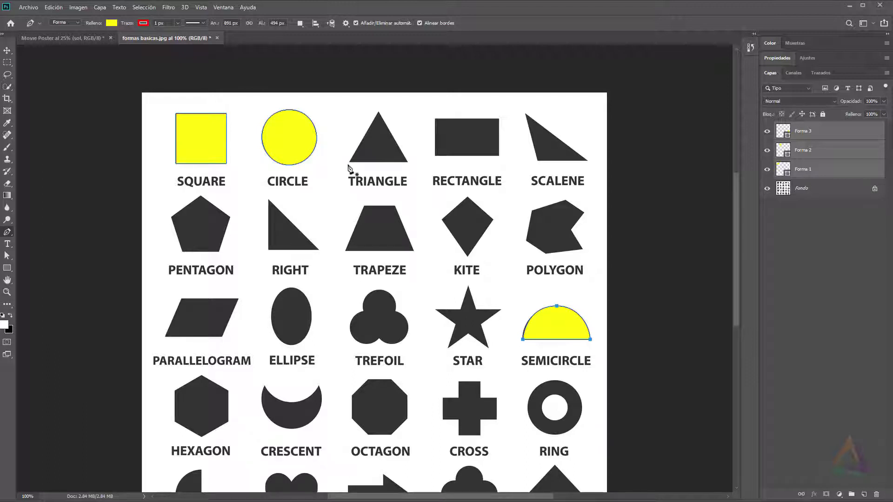
scroll(399, 270, "down", 1)
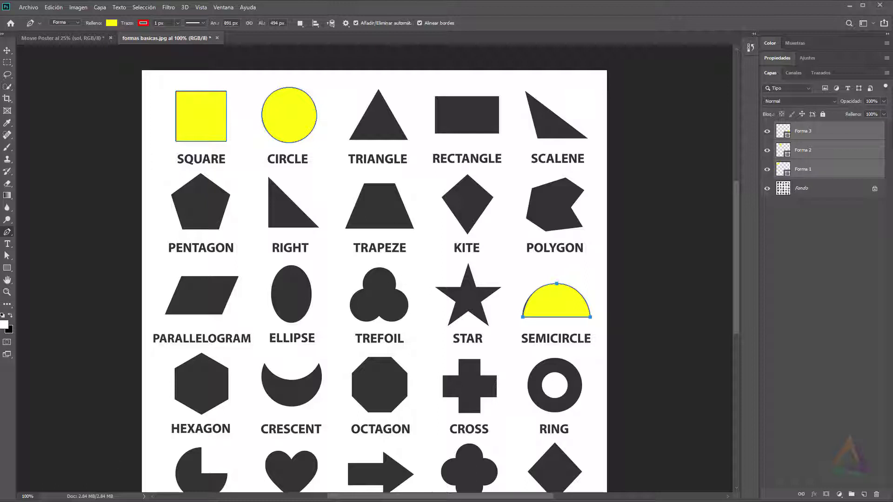
- Open the Personaje Principal image from the Imagenes folder as a separate document in Photoshop
left_click(101, 501)
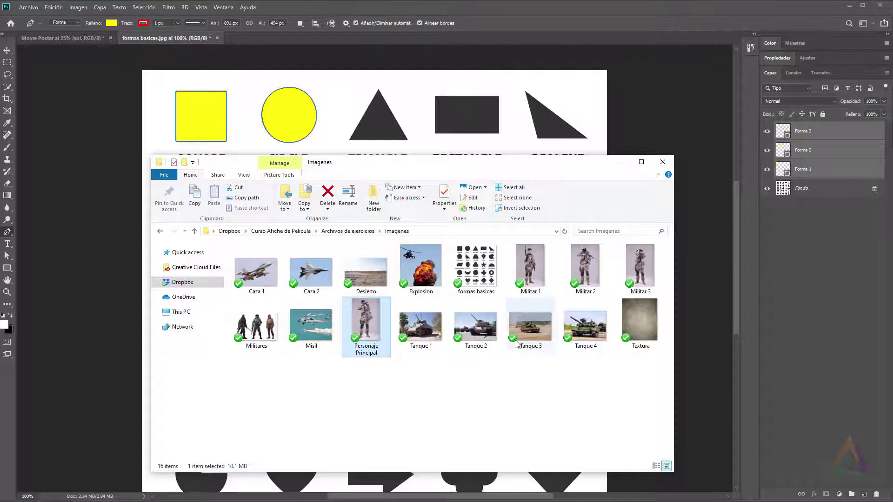
mouse_move(368, 333)
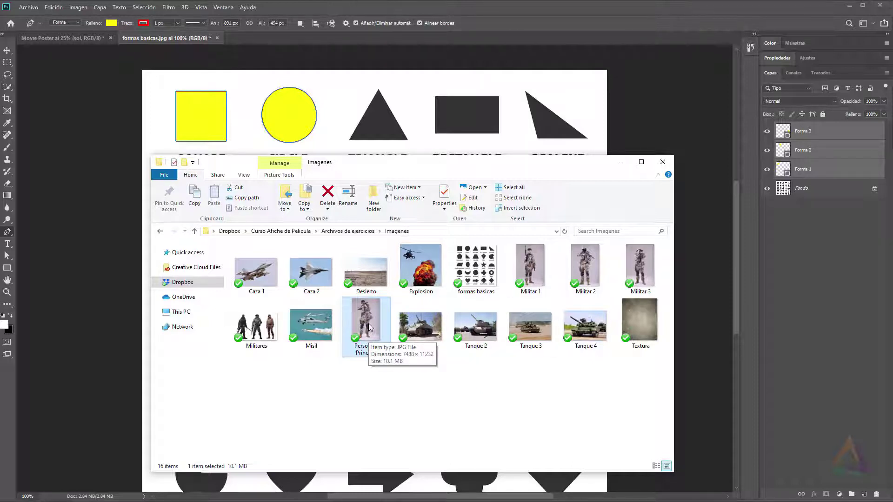
left_click_drag(371, 328, 256, 37)
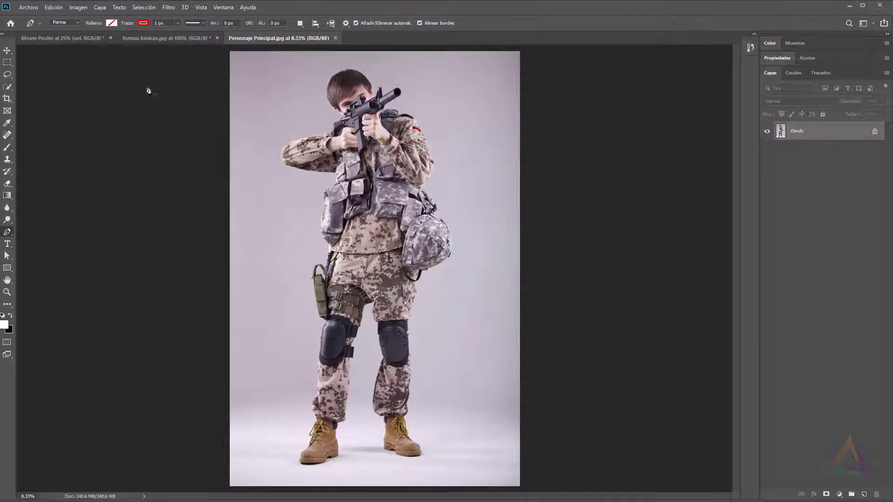
- Set the Pen tool to Trazado mode and display the document's list of paths
left_click(67, 22)
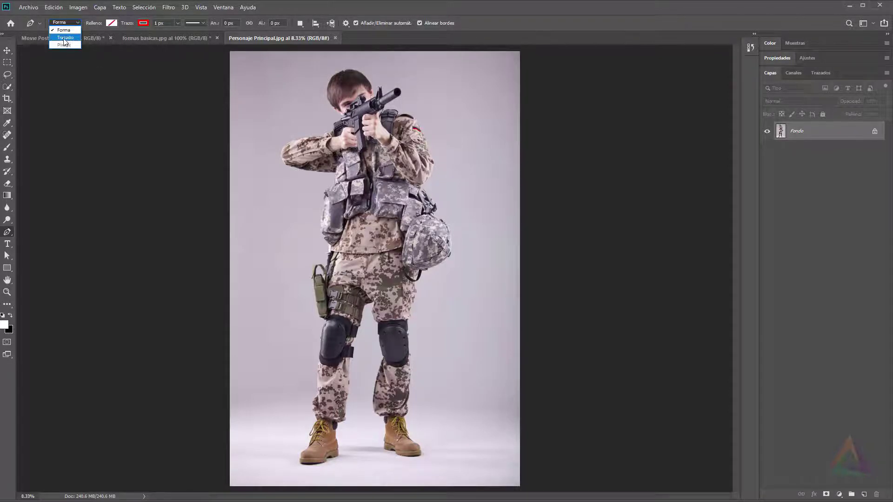
left_click(65, 38)
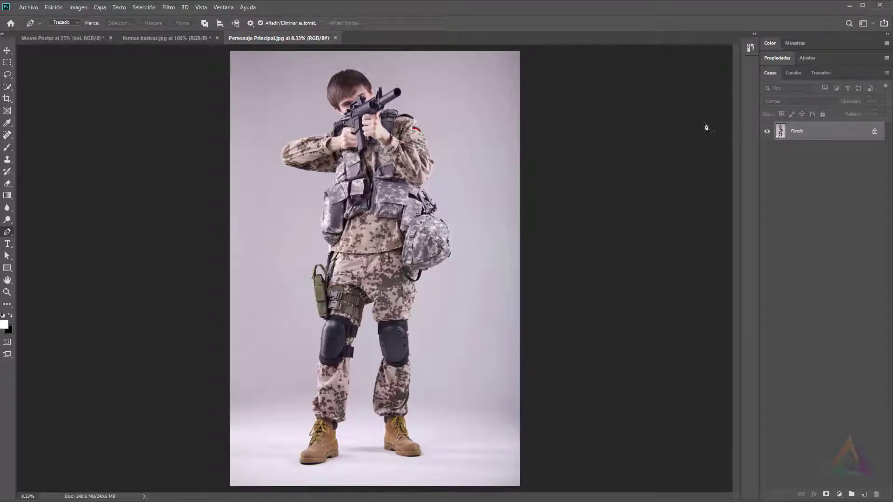
left_click(821, 76)
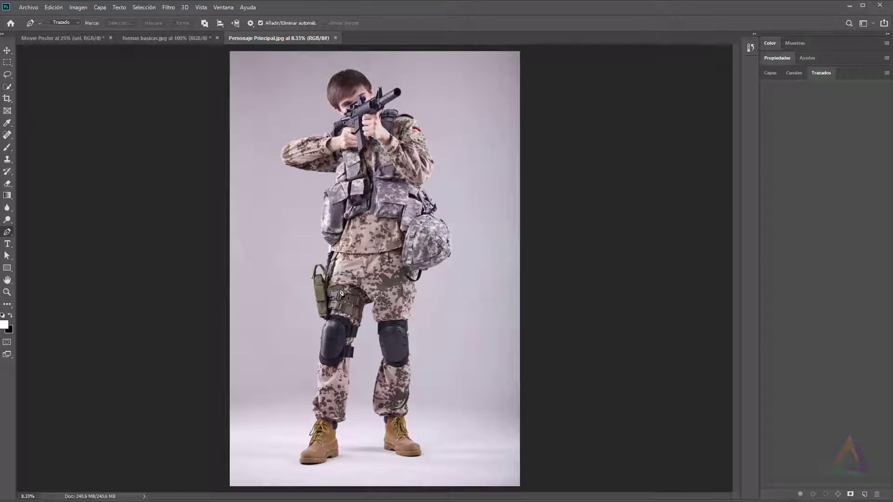
- Examine the soldier's thigh pouch and knee pad edges up close, down to where the pouch strap meets the knee pad
key("ctrl+plus")
key("ctrl+plus")
key("ctrl+plus")
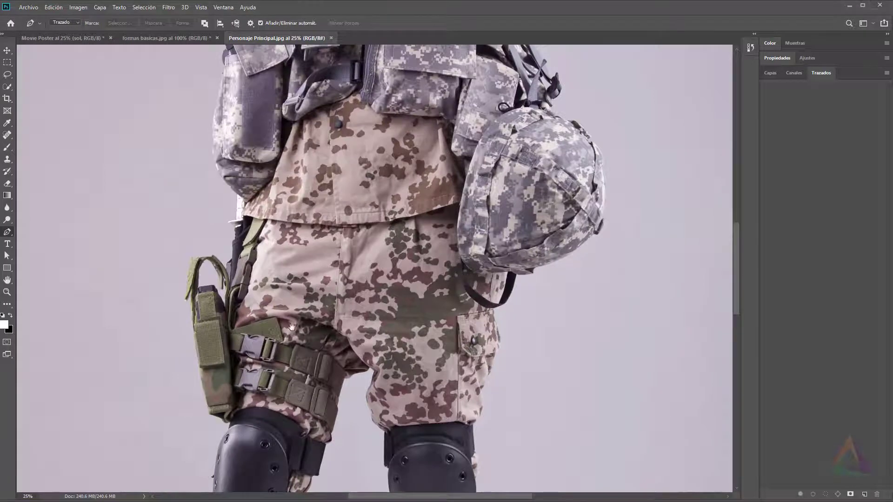
left_click_drag(292, 327, 398, 144)
left_click_drag(372, 218, 476, 264)
left_click_drag(449, 121, 450, 208)
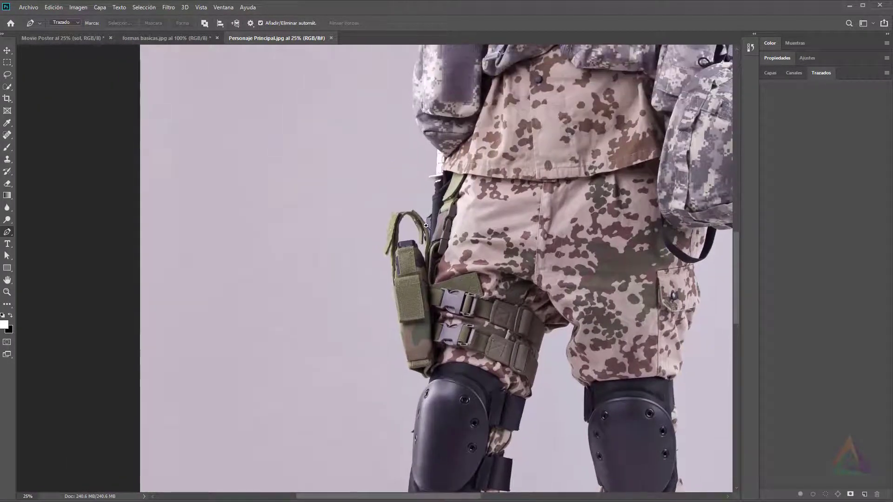
scroll(449, 208, "up", 3)
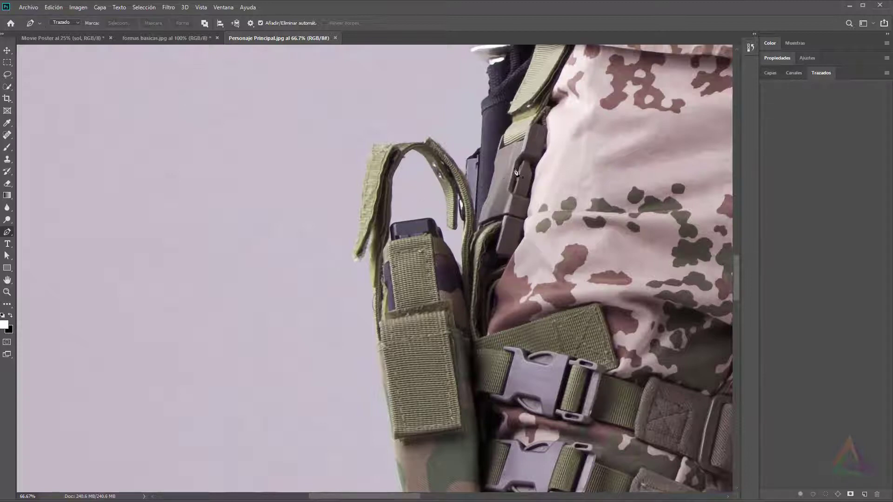
left_click_drag(507, 144, 498, 256)
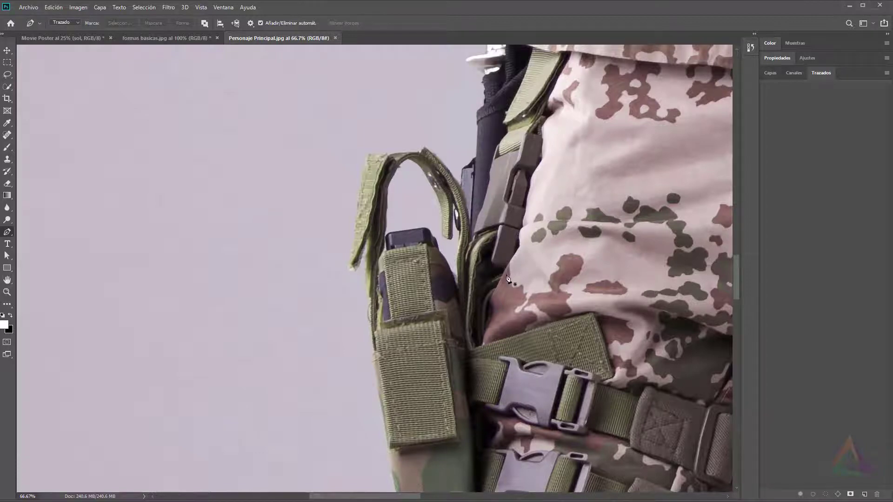
scroll(503, 284, "down", 3)
scroll(500, 297, "down", 3)
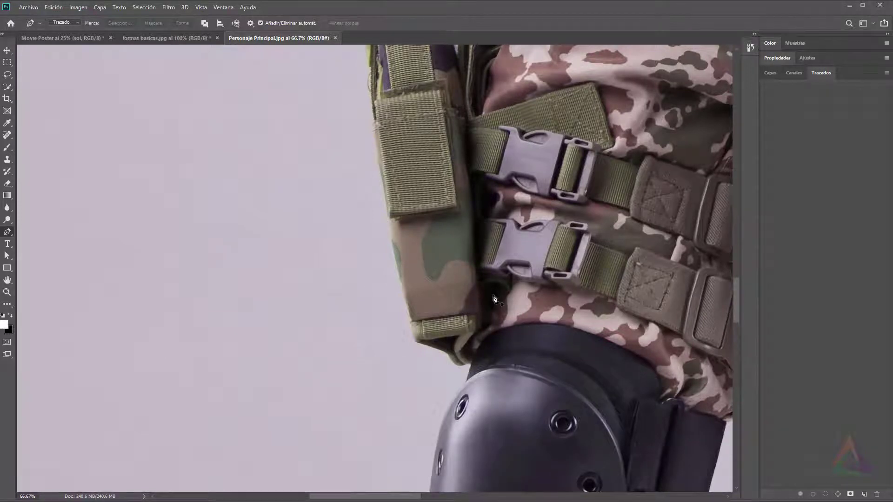
scroll(495, 299, "down", 5)
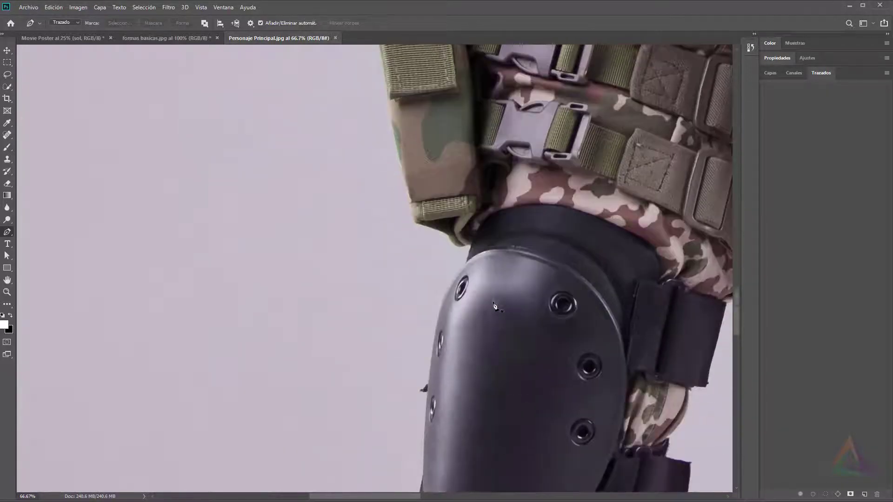
scroll(495, 305, "down", 1)
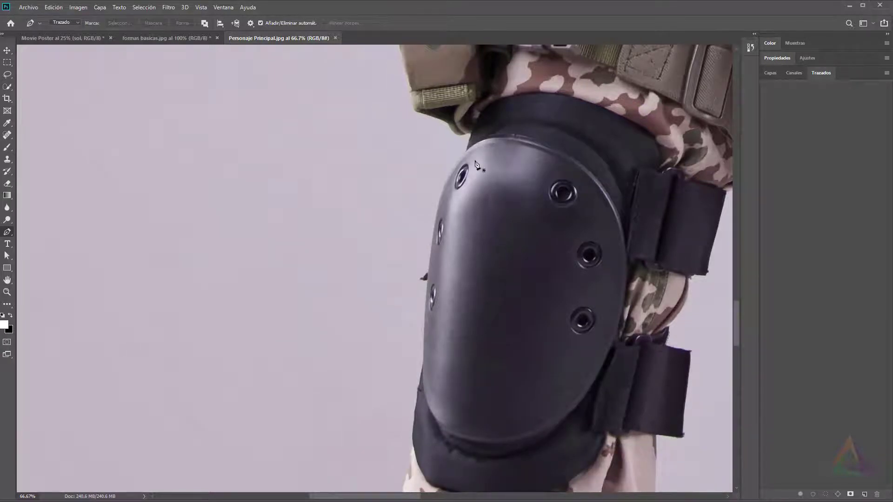
key("ctrl+plus")
key("ctrl+plus")
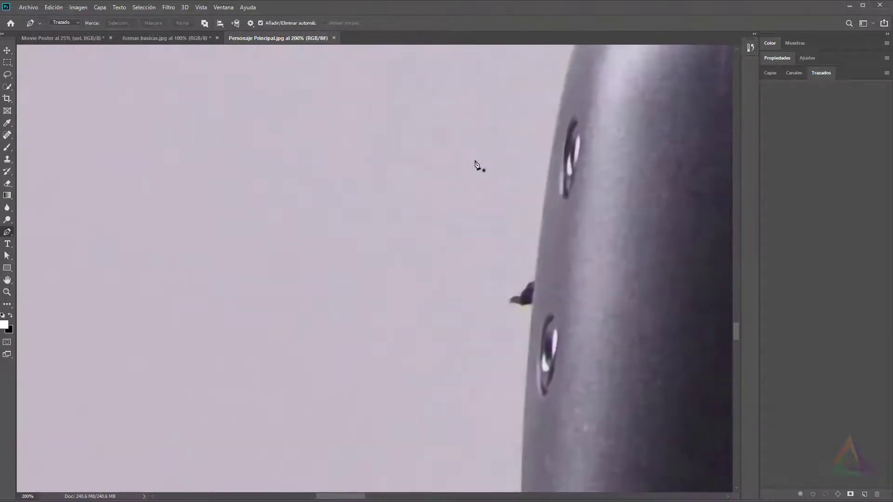
left_click_drag(571, 165, 477, 345)
left_click_drag(517, 184, 508, 273)
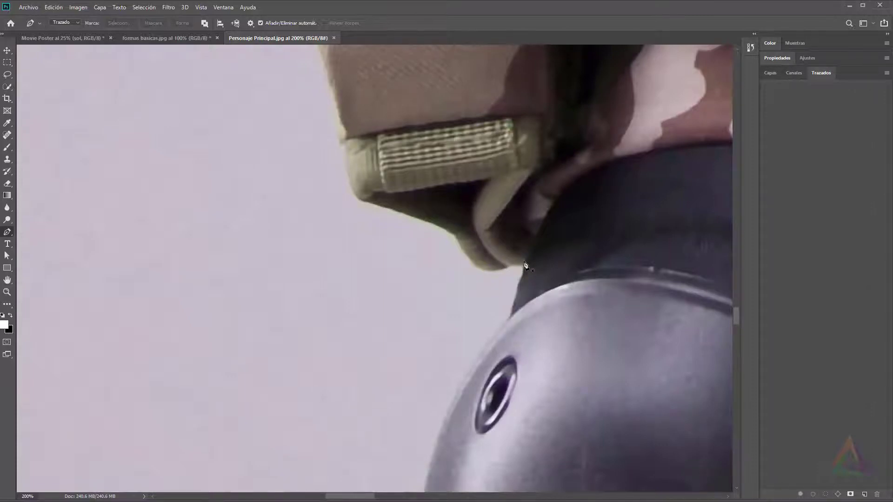
key("ctrl+plus")
key("ctrl+plus")
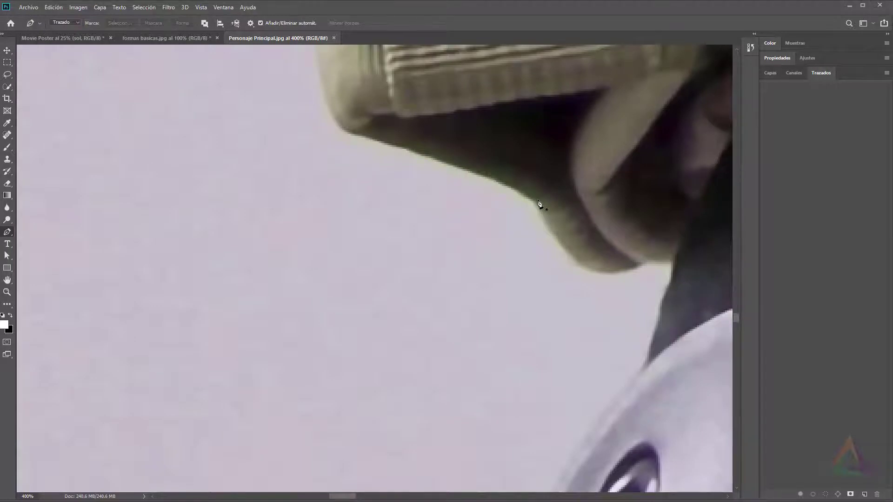
left_click_drag(610, 233, 500, 219)
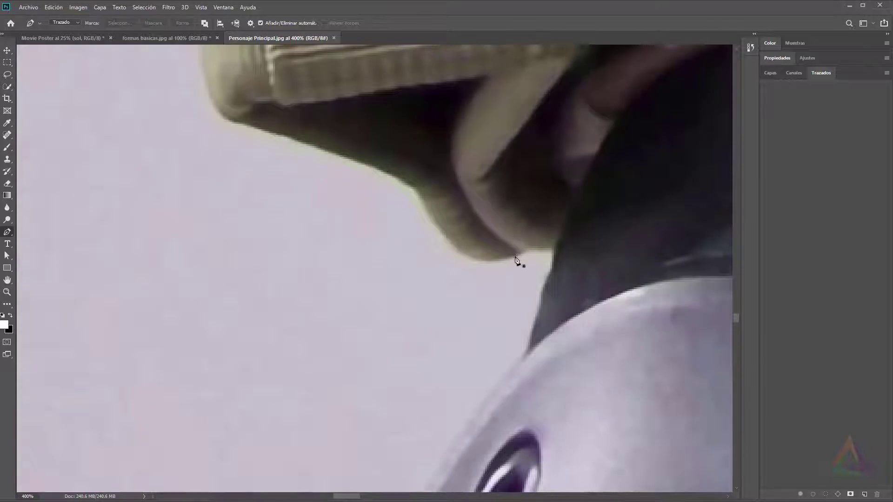
left_click(555, 252)
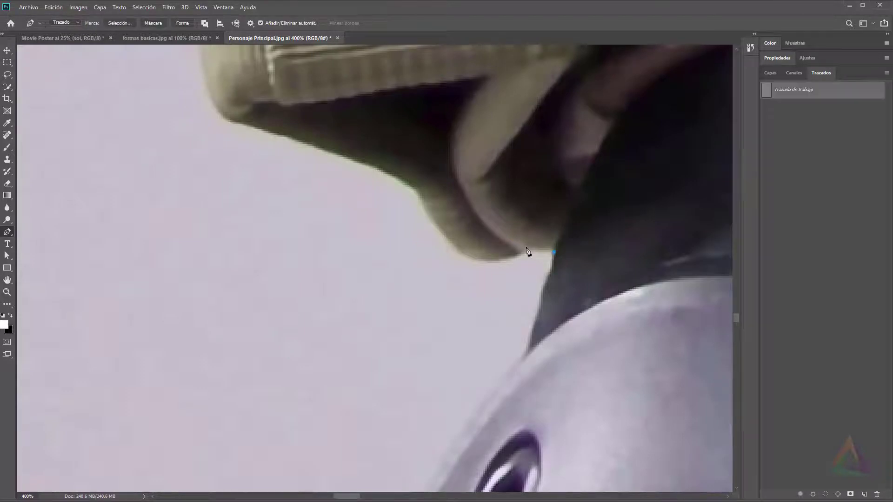
left_click_drag(527, 247, 519, 241)
left_click(526, 247, "alt")
left_click_drag(474, 259, 436, 255)
key("ctrl+z")
key("ctrl+z")
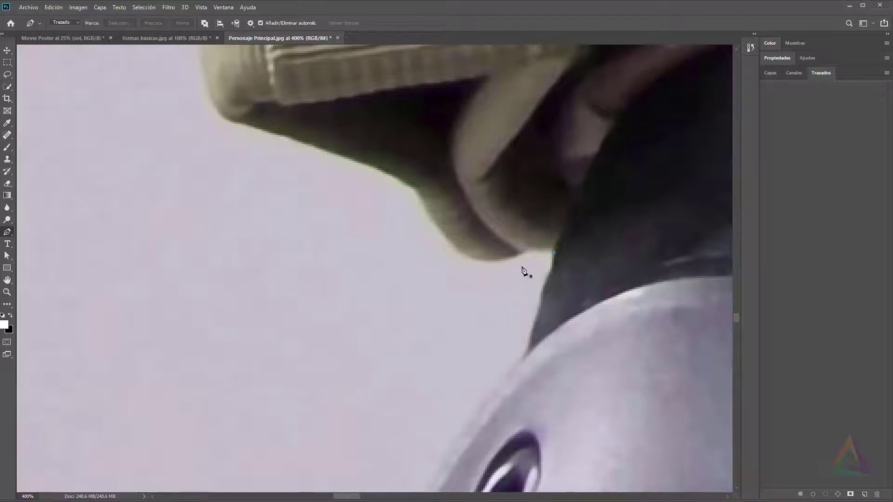
- Start a Pen path where the pouch strap meets the knee pad and curve it along the strap's lower edge, removing the outgoing handle
left_click(557, 244)
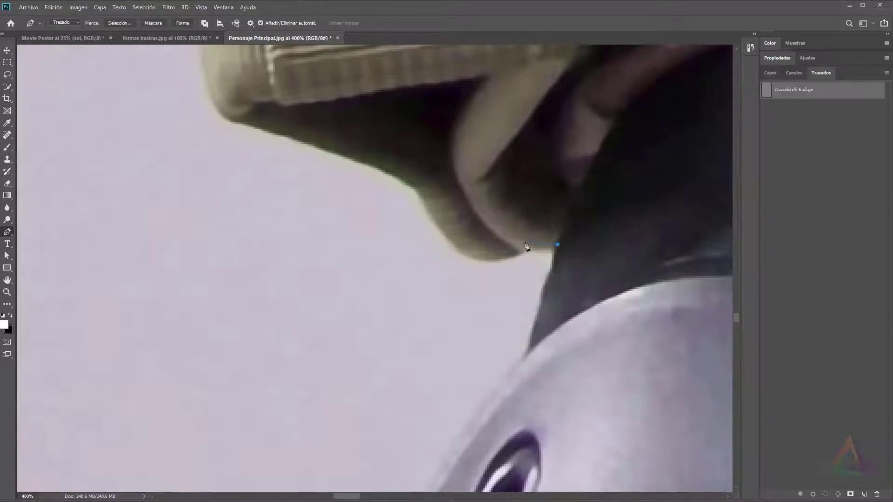
left_click(500, 241)
left_click(519, 247)
left_click(520, 249, "alt")
left_click_drag(459, 249, 415, 228)
left_click(459, 249, "alt")
- Continue the path along the pouch's underside, round its lower outer corner with curves, and begin up its outer side
left_click_drag(421, 191, 418, 183)
left_click_drag(255, 124, 352, 220)
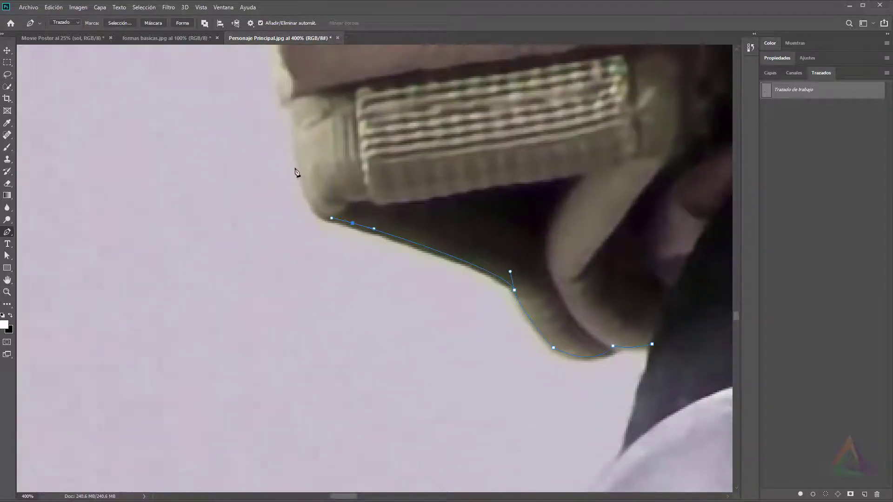
left_click_drag(295, 158, 282, 101)
left_click_drag(302, 130, 311, 223)
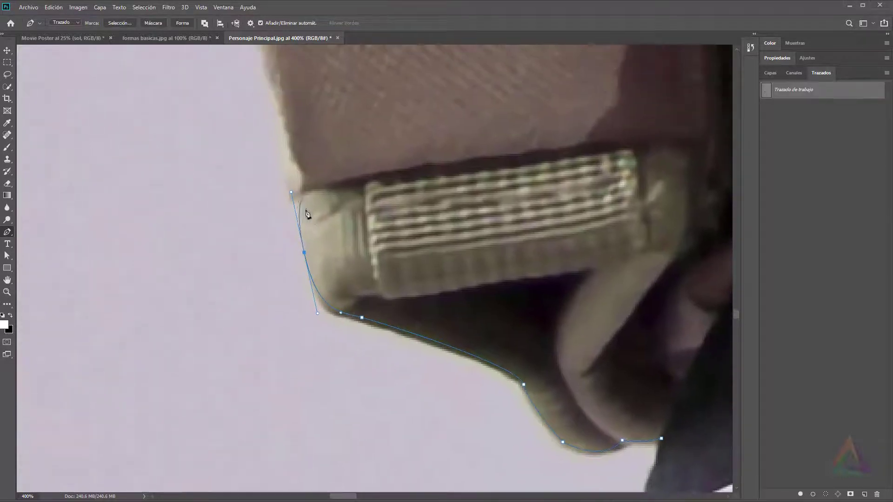
left_click_drag(291, 139, 302, 235)
left_click_drag(288, 183, 299, 214)
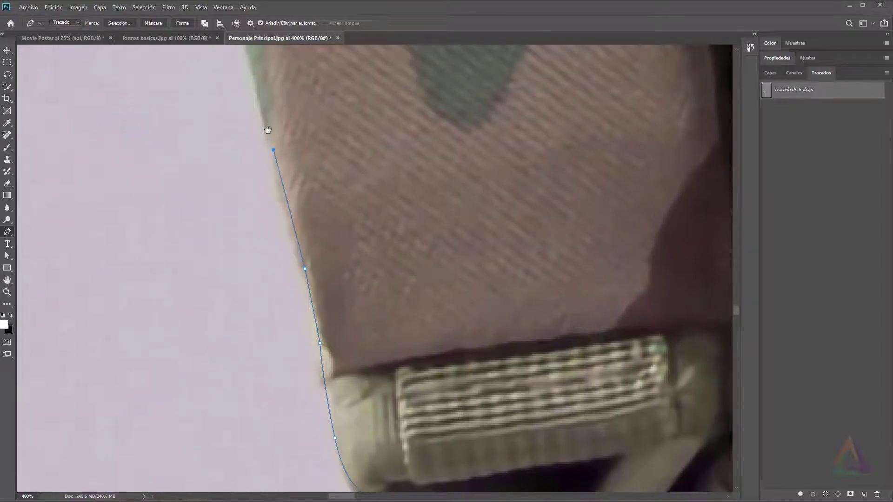
- Extend the path with anchor points up the camouflage fabric on the pouch's outer side
left_click_drag(302, 252, 342, 307)
left_click(306, 149)
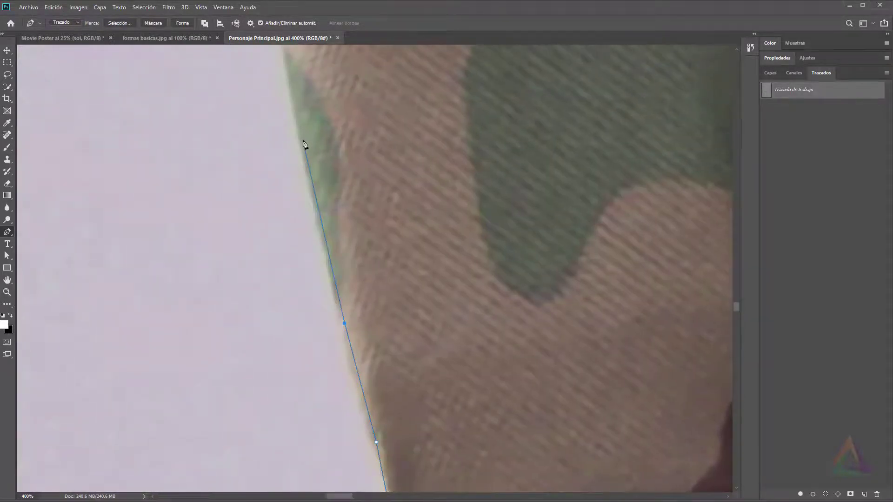
left_click_drag(307, 168, 346, 304)
left_click(329, 212)
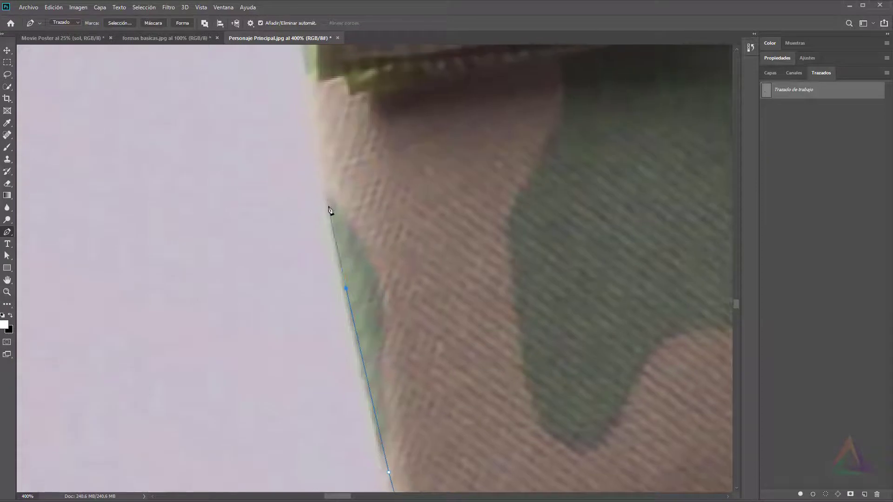
left_click(333, 208)
left_click_drag(334, 208, 342, 231)
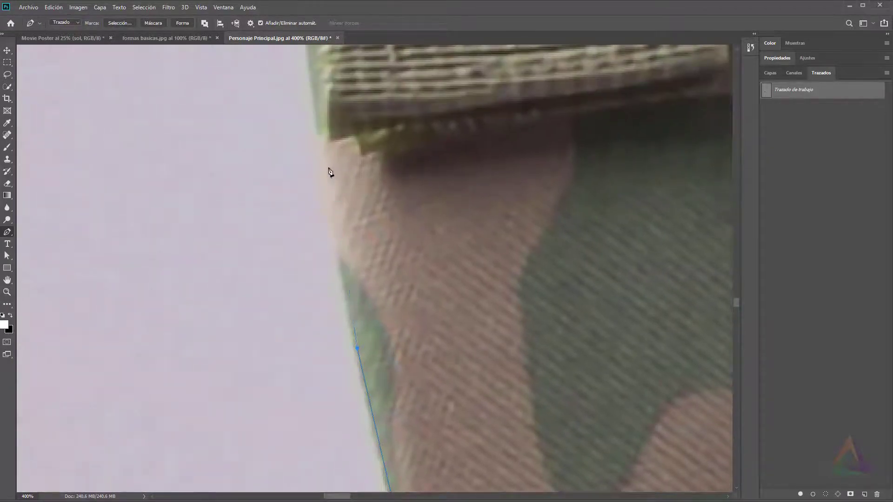
- Add a smooth anchor below the ribbed flap and carry the path up the pouch edge beside the flap
left_click_drag(328, 168, 324, 112)
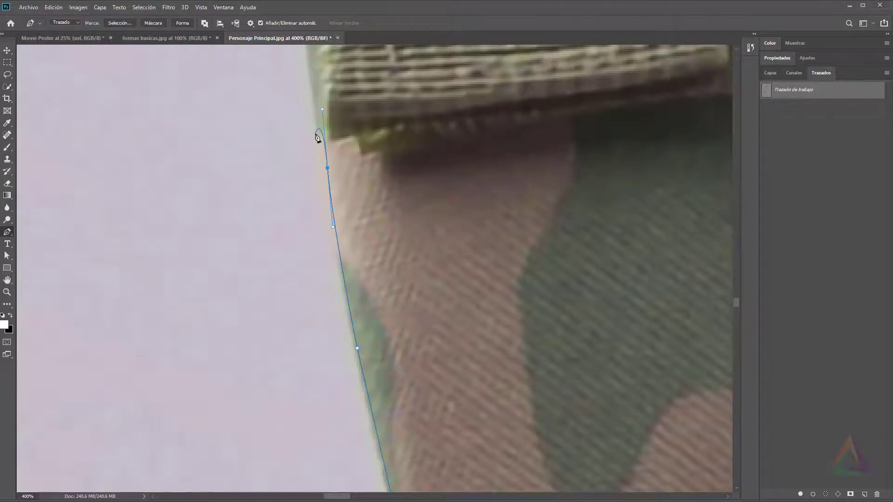
left_click_drag(320, 158, 353, 341)
left_click(335, 182)
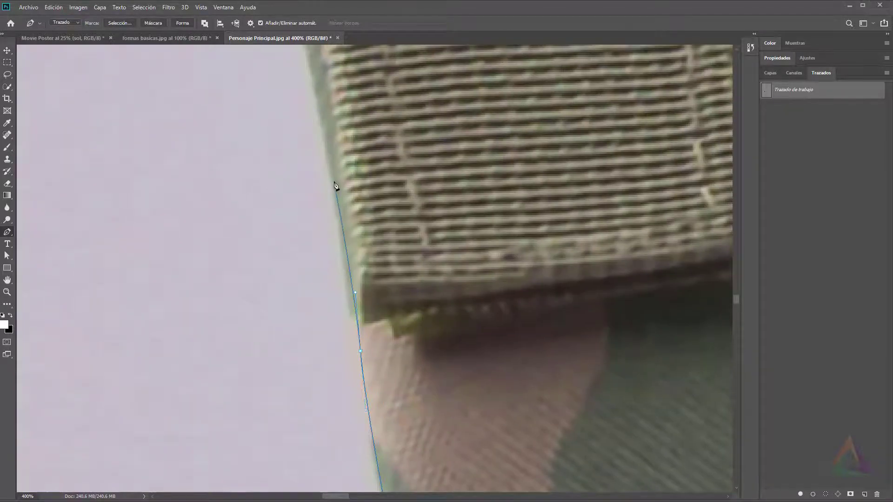
left_click_drag(324, 162, 350, 339)
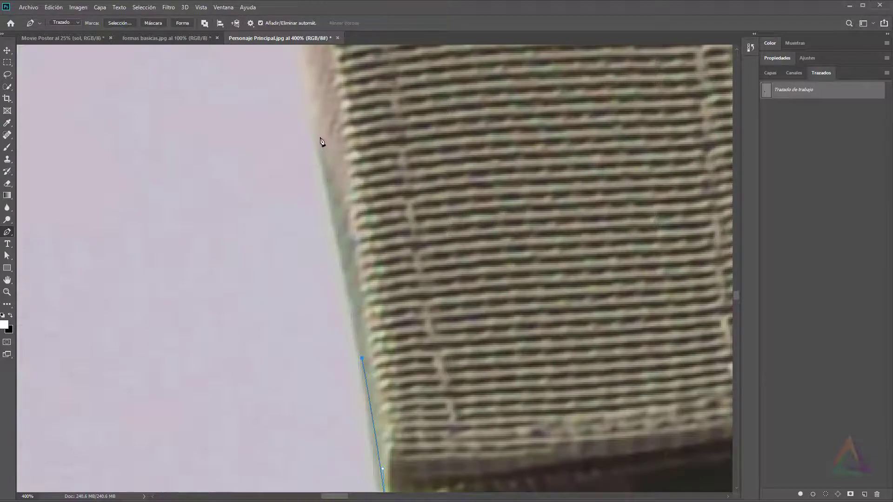
left_click_drag(319, 139, 374, 324)
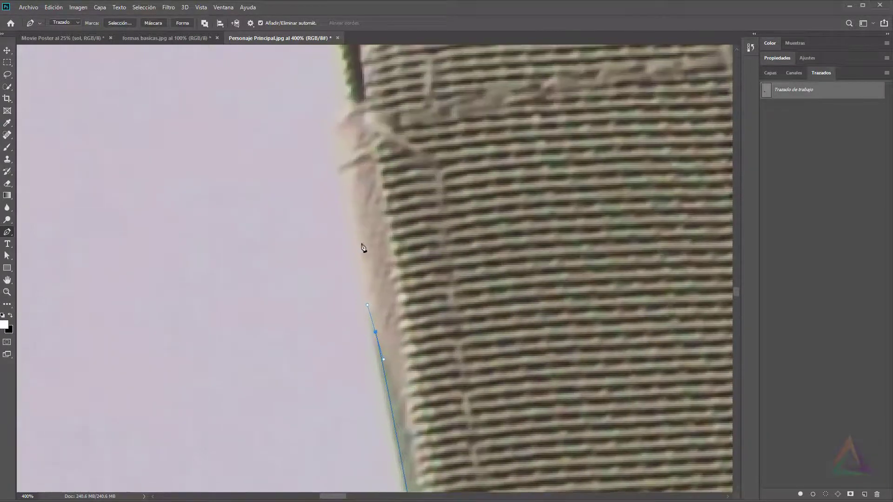
- Trace the path with closely spaced anchor points around the frayed stitching at the flap's upper outer corner
left_click(349, 182)
left_click(345, 154)
left_click_drag(345, 134, 366, 261)
left_click(365, 248)
left_click(369, 237)
left_click(376, 231)
- Continue the path straight up the narrow strap's outer edge above the flap, leaving the loose thread loop outside
left_click_drag(366, 170, 363, 146)
left_click_drag(363, 145, 372, 241)
left_click(366, 171)
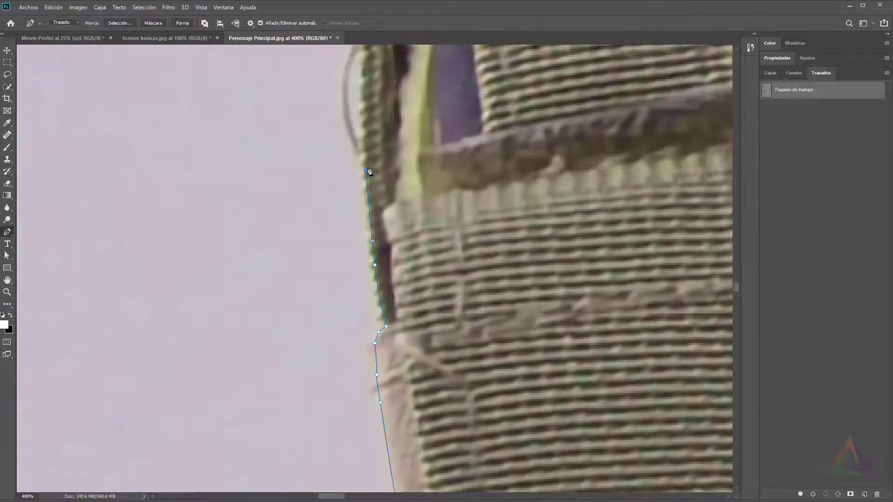
left_click_drag(369, 161, 403, 256)
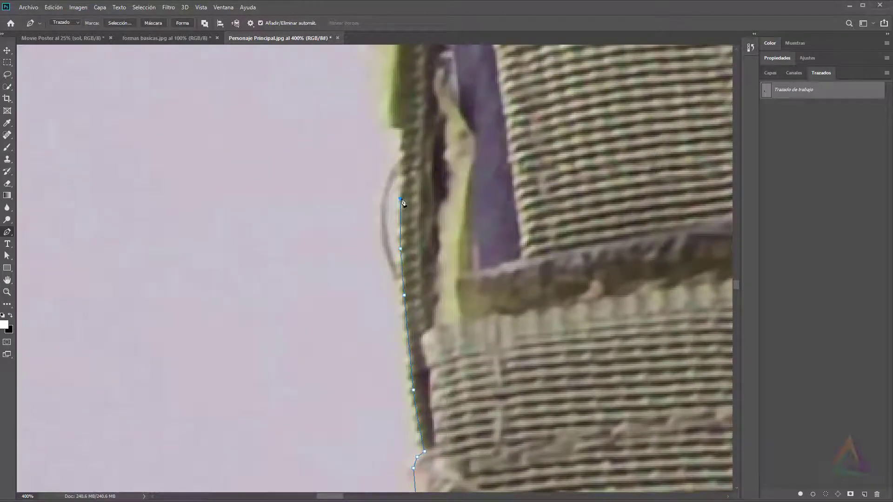
left_click(398, 152)
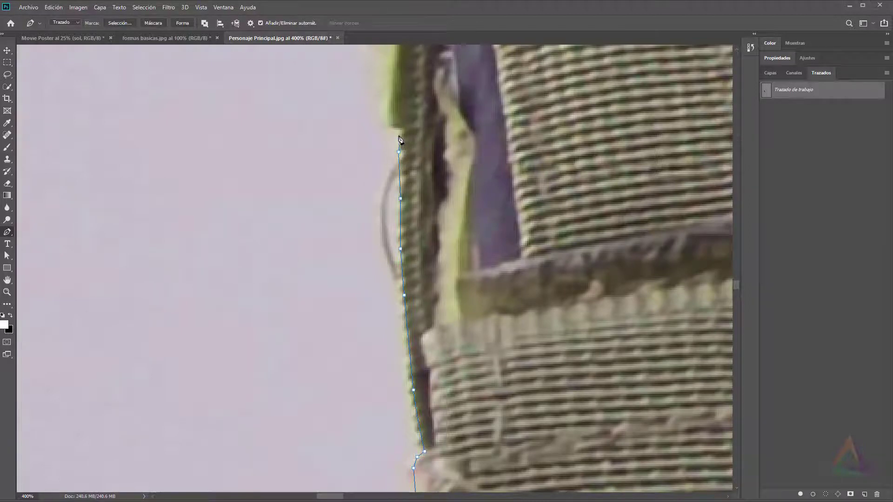
left_click(400, 141)
- Carry the path up the outer edge of the hanging yellow-green webbing to the notch beside the loose strap end
left_click(399, 126)
left_click_drag(401, 145, 388, 241)
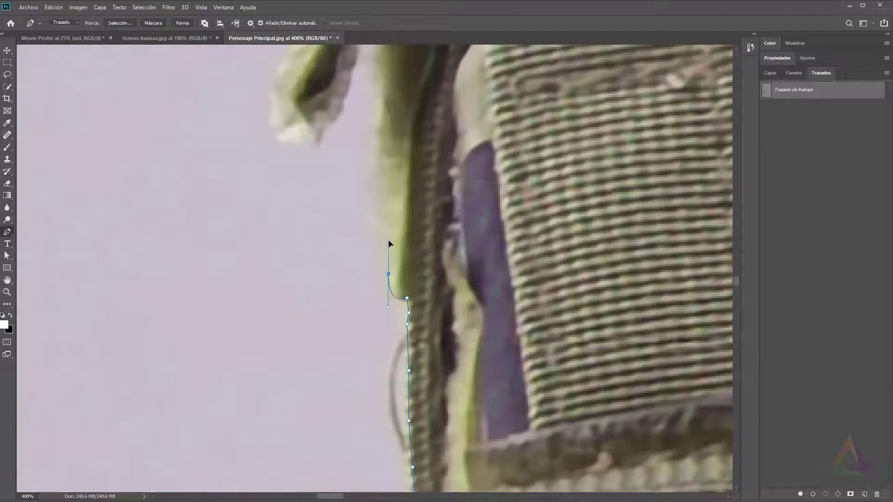
left_click(386, 163)
left_click_drag(387, 164, 390, 305)
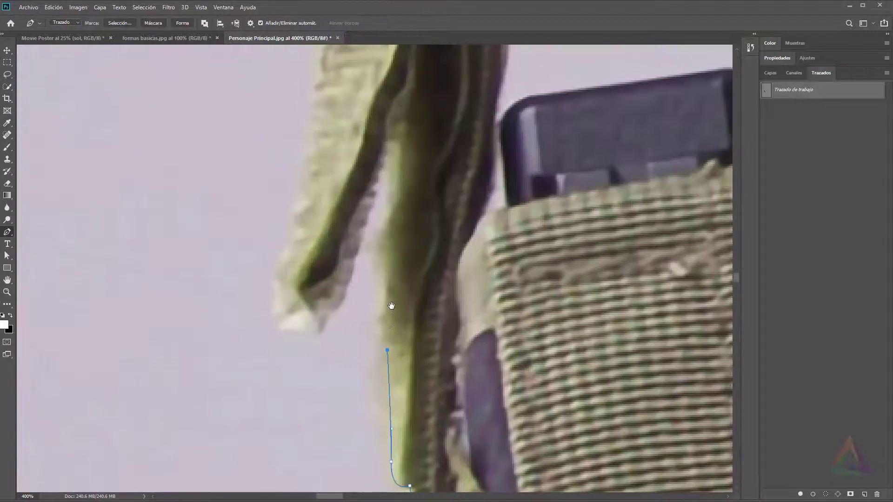
left_click(385, 269)
left_click(392, 209)
left_click(391, 155)
- Trace the path down the inner edge of the loose strap end and around its frayed tip
left_click(380, 161)
left_click(370, 190)
left_click(359, 230)
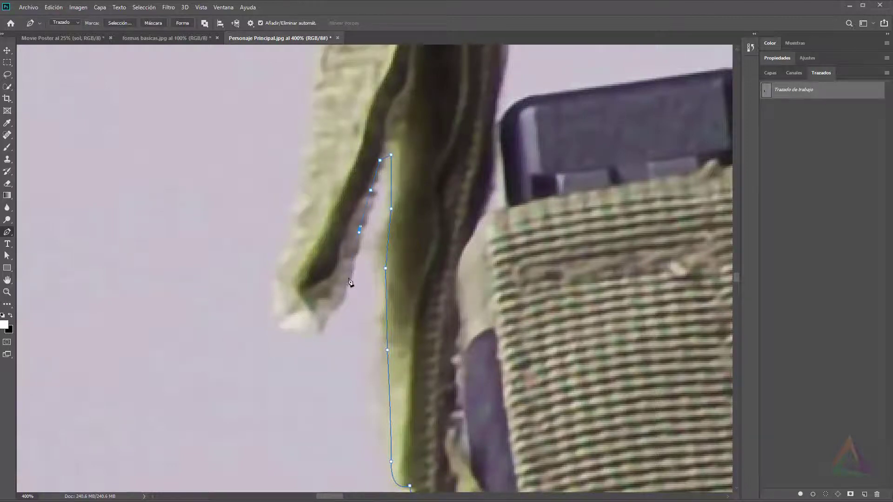
left_click(348, 284)
left_click(330, 315)
left_click(318, 326)
left_click(299, 328)
- Continue the path up the outer edge of the loose strap, ending in a curved anchor at its upper corner
left_click(284, 301)
left_click(280, 280)
left_click(283, 257)
left_click(296, 227)
left_click(323, 103)
scroll(343, 93, "down", 1)
left_click_drag(343, 93, 310, 282)
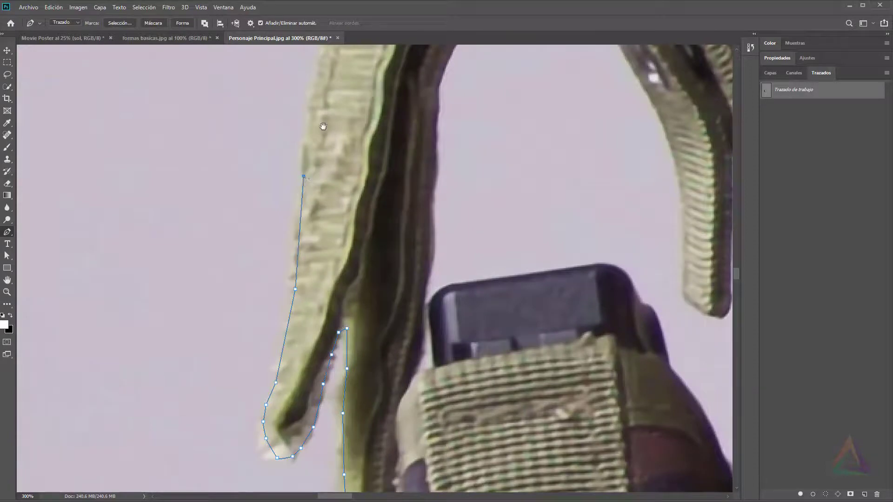
scroll(321, 123, "down", 1)
left_click_drag(336, 163, 358, 128)
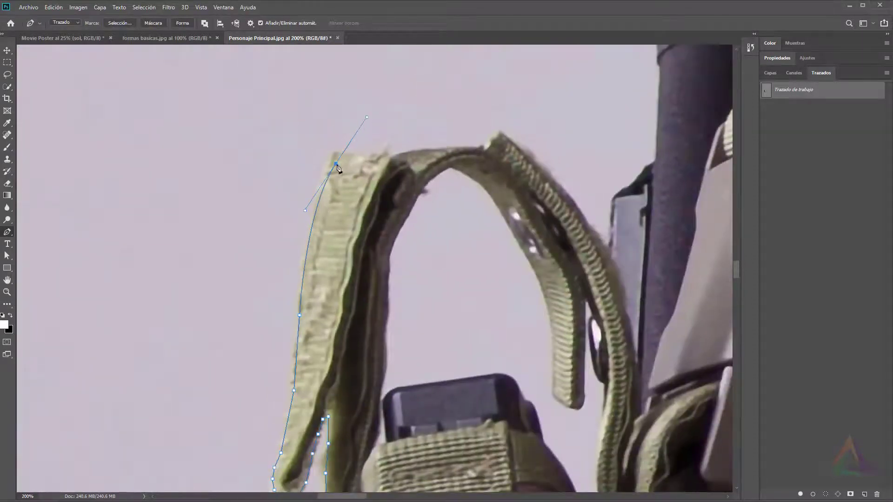
- Trace the frayed upper edge of the strap and curve the path across the top of the arch
left_click(343, 152)
left_click(361, 156)
left_click(378, 154)
left_click(390, 157)
left_click(395, 156)
left_click_drag(426, 153, 386, 156)
left_click_drag(449, 158, 460, 157)
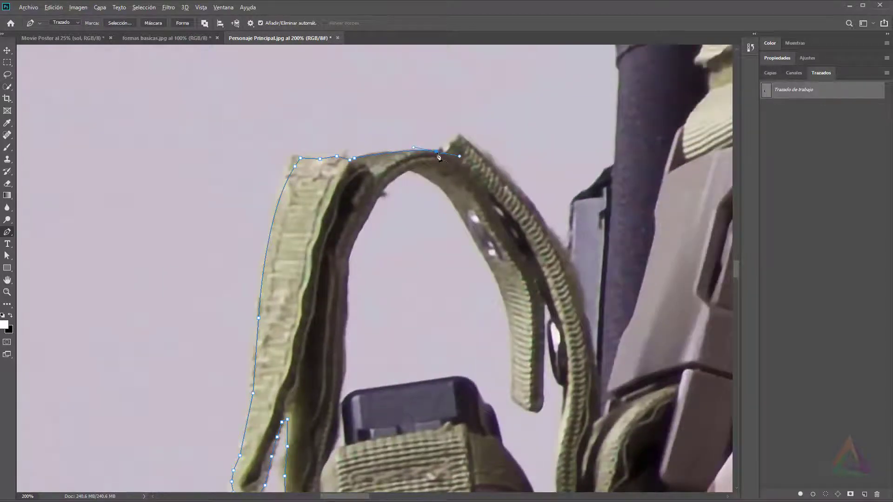
- Round the raised strap corner and curve the path down the ribbed strap to where it meets the grey piece
left_click(459, 137)
scroll(503, 179, "down", 1)
scroll(503, 179, "right", 1)
left_click_drag(536, 283, 562, 313)
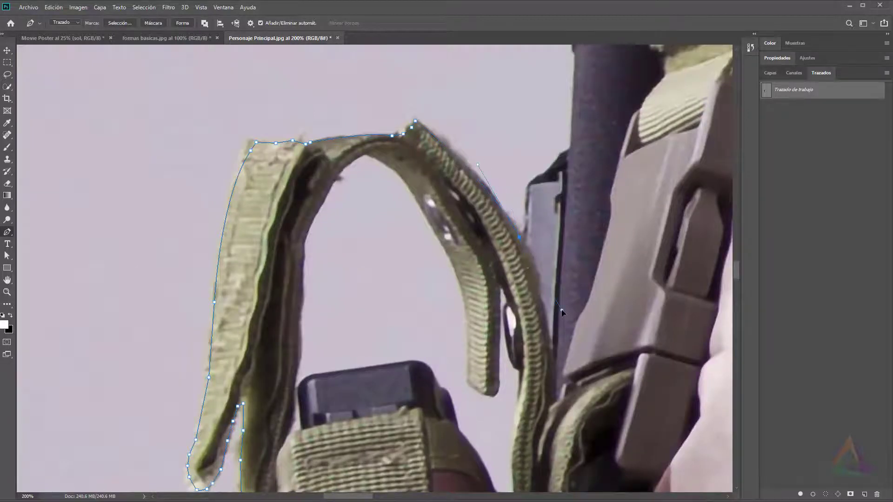
- Trace the path up the grey piece and over its dark top to the edge of the black sheath
left_click(526, 231)
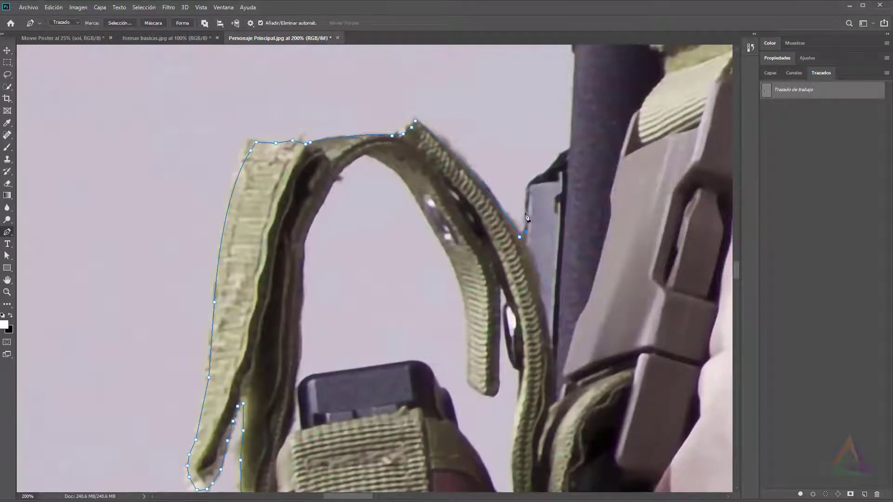
scroll(562, 173, "up", 1)
left_click_drag(548, 188, 495, 309)
left_click(520, 187)
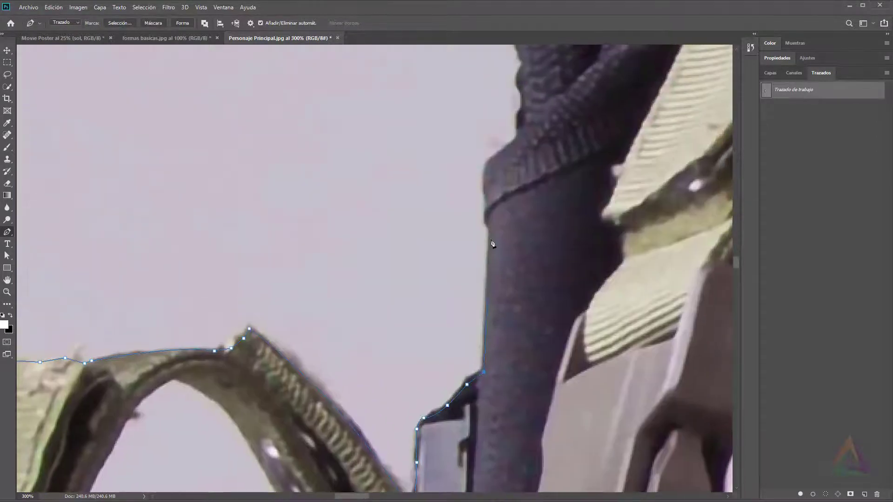
- Extend the path up the black sheath's edge and around the corner of its knitted collar
left_click(491, 225)
left_click(488, 218)
left_click(488, 203)
left_click(487, 192)
left_click_drag(487, 171, 496, 157)
left_click(512, 147)
- Trace the bumpy outer edge of the dark knitted fabric up to the underside of the knife's white guard
left_click(519, 132)
left_click(519, 119)
left_click(525, 106)
left_click(524, 93)
left_click(521, 86)
left_click_drag(518, 81, 496, 210)
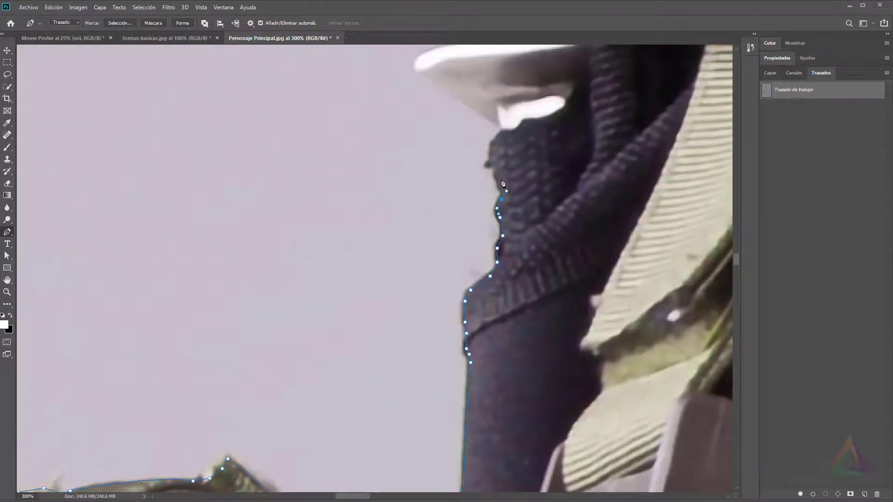
left_click(502, 179)
left_click(493, 157)
left_click(495, 146)
left_click(504, 127)
- Outline the knife's pointed white guard, curving around its tip and back along its upper edge to the handle
left_click(461, 96)
left_click_drag(461, 95, 580, 227)
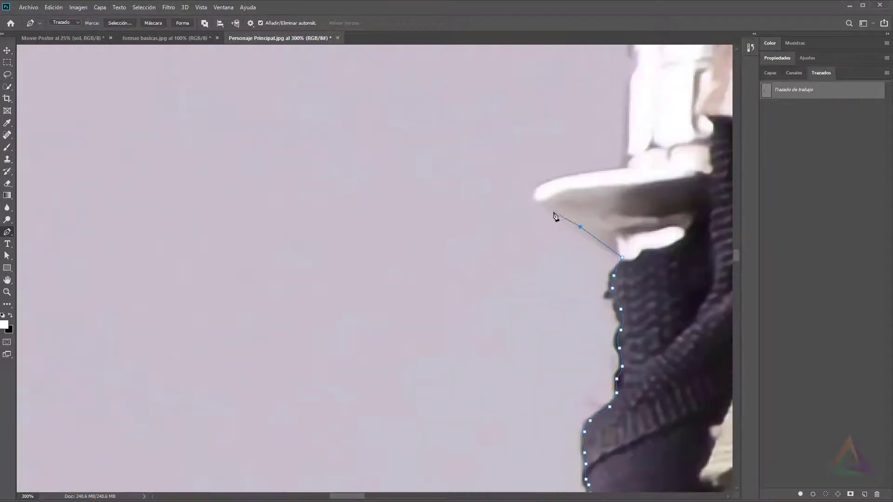
left_click(550, 204)
left_click(539, 197)
left_click_drag(550, 184, 566, 178)
left_click(606, 174)
left_click(628, 170)
- Follow the white handle's notched outer edge up to the camouflage fabric with closely placed anchor points
left_click(632, 153)
left_click_drag(635, 91, 568, 244)
left_click(564, 233)
left_click(575, 217)
left_click(568, 196)
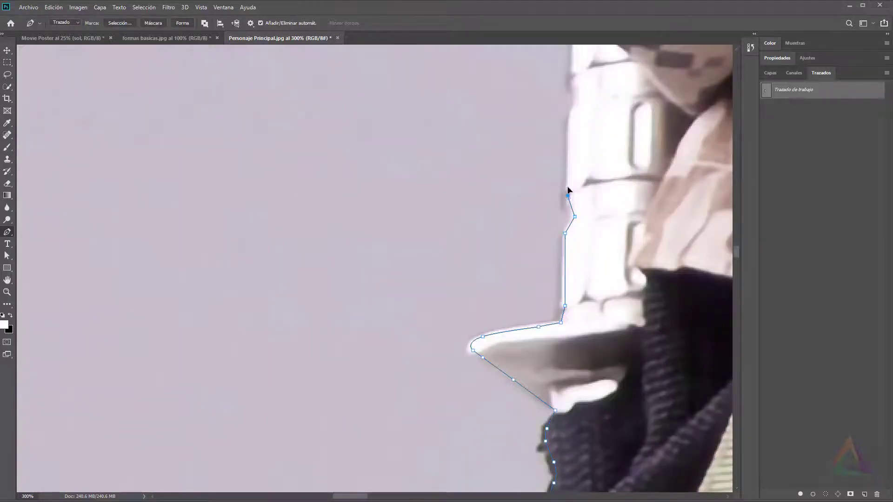
left_click_drag(568, 190, 548, 310)
left_click(551, 240)
left_click(561, 218)
left_click(551, 202)
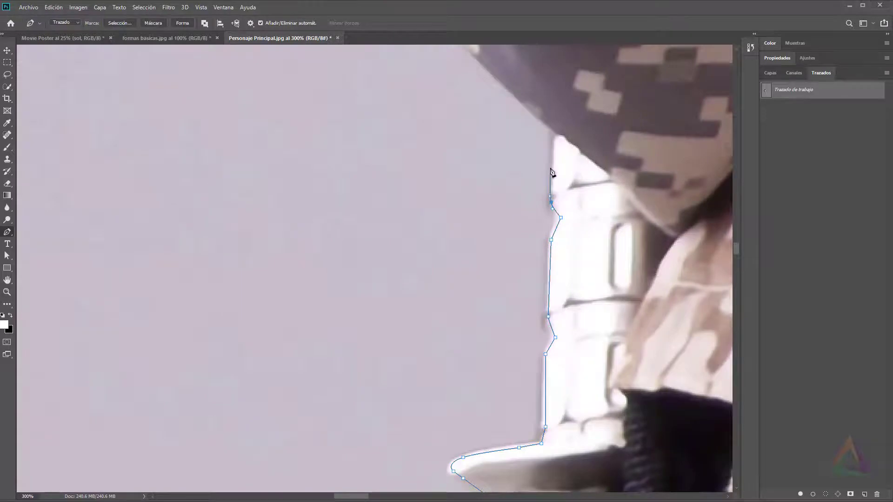
left_click(551, 127)
- Carry the path diagonally up along the lower outer edge of the camouflage gear above the handle
left_click_drag(550, 127, 560, 342)
left_click(436, 219)
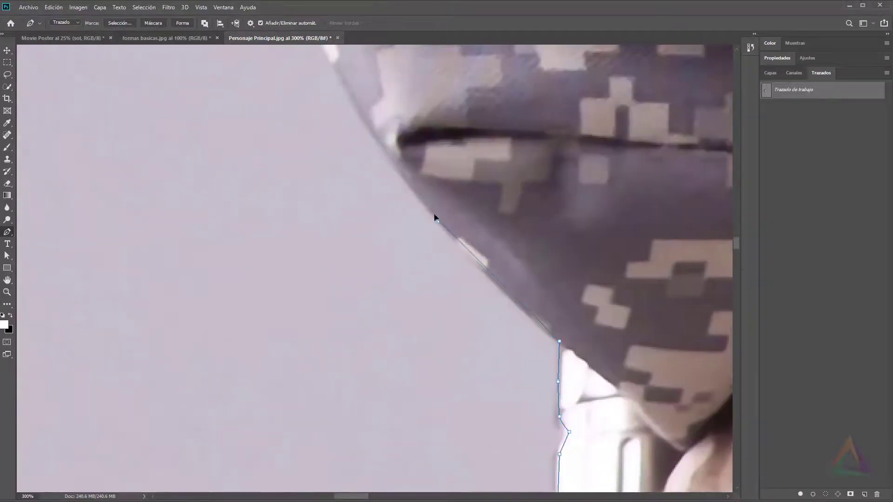
left_click_drag(436, 218, 425, 196)
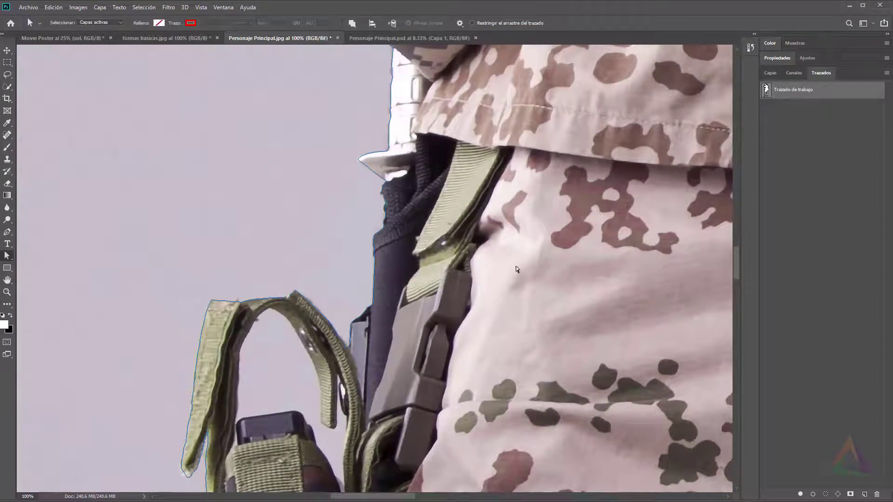
- Review the finished outline around the whole soldier with all its anchor points selected using the Path Selection tool
left_click_drag(397, 309, 454, 230)
left_click_drag(445, 278, 461, 249)
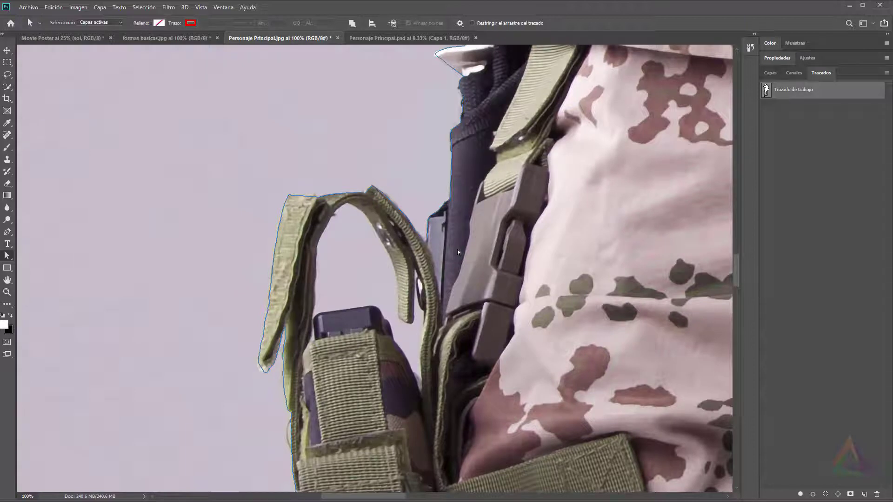
left_click_drag(424, 279, 450, 225)
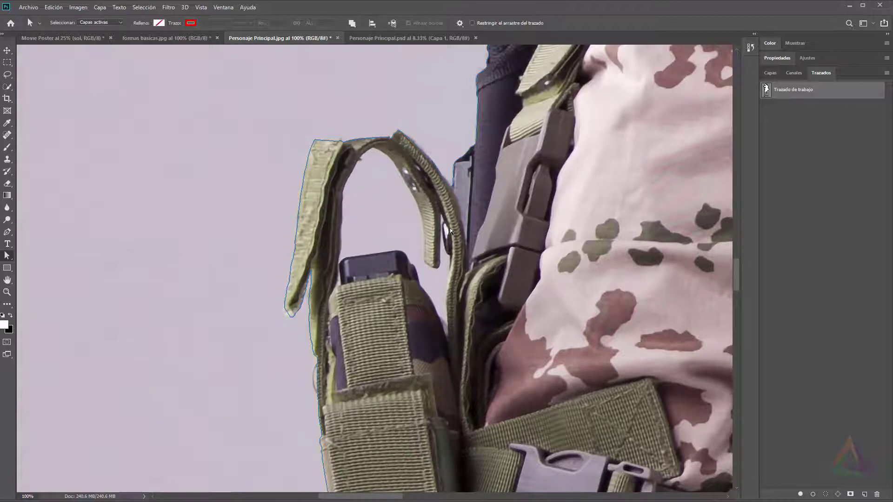
left_click_drag(450, 228, 383, 323)
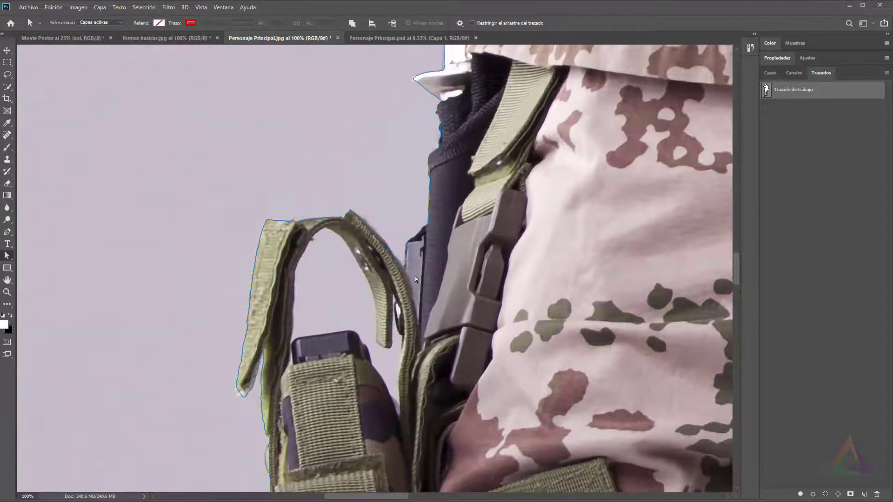
key("ctrl+0")
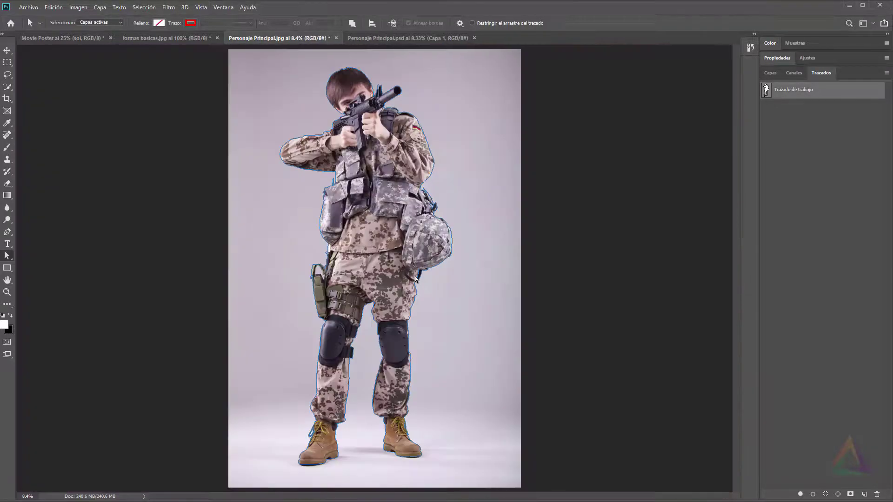
right_click(10, 262)
left_click(63, 257)
left_click_drag(209, 49, 499, 480)
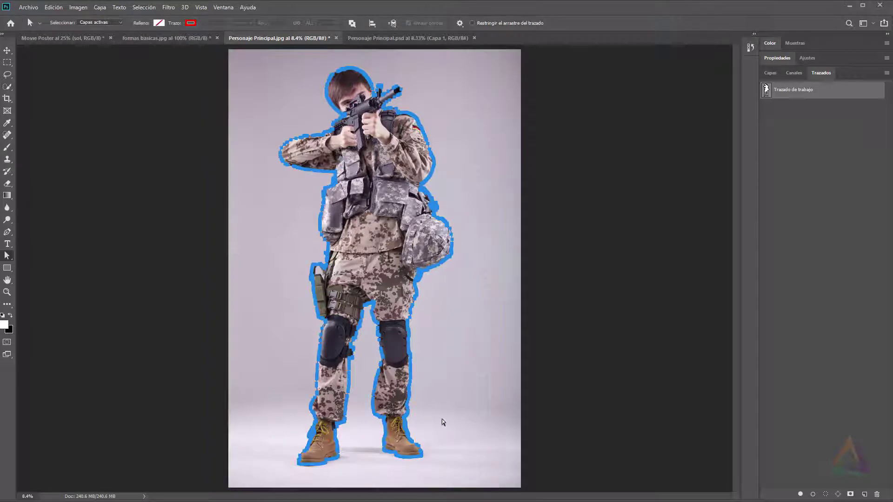
- Start a new Pen subpath inside the strap loop above the pouch, tracing from the arch's top down its inner edge
left_click_drag(306, 143, 372, 271)
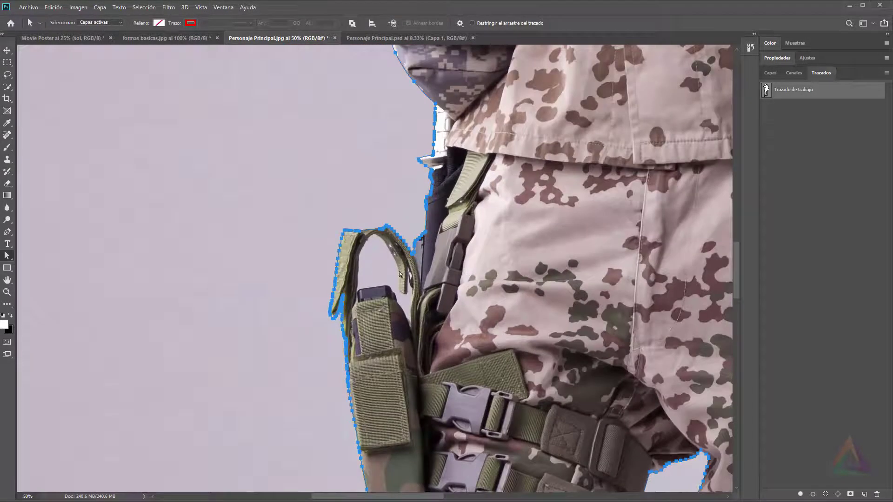
scroll(385, 261, "up", 2)
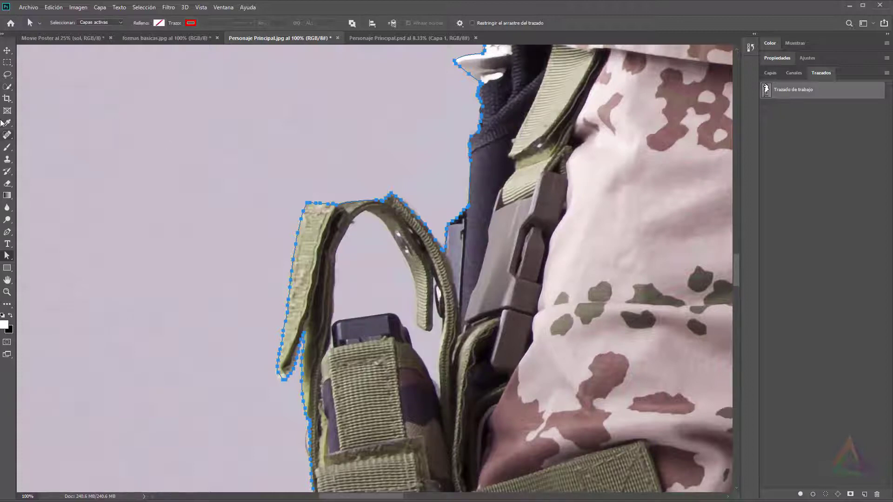
left_click(7, 232)
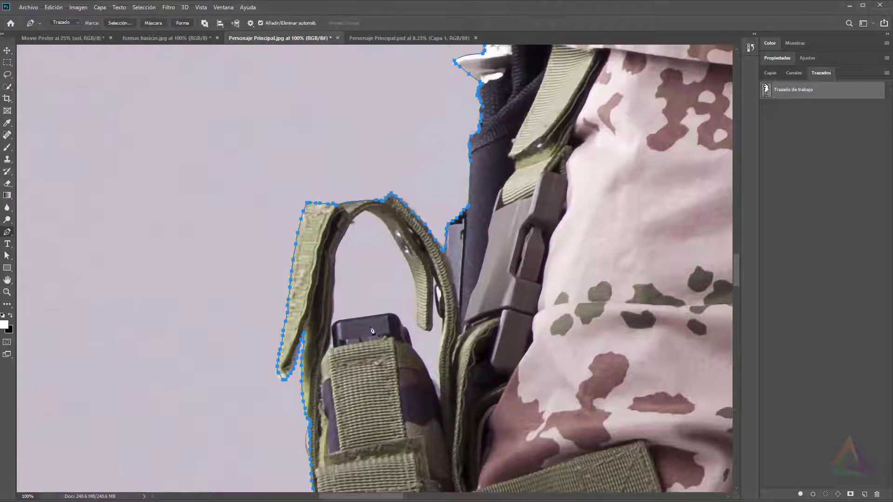
scroll(398, 298, "up", 3)
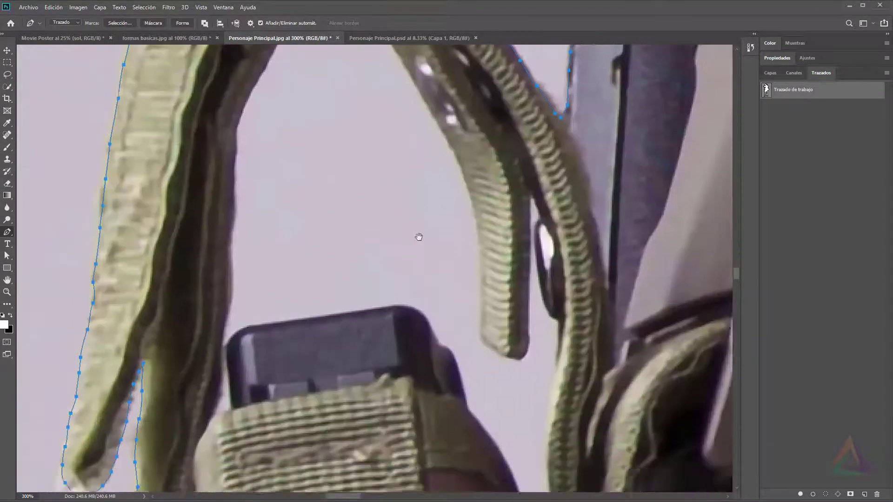
left_click_drag(418, 237, 430, 220)
left_click_drag(478, 240, 395, 261)
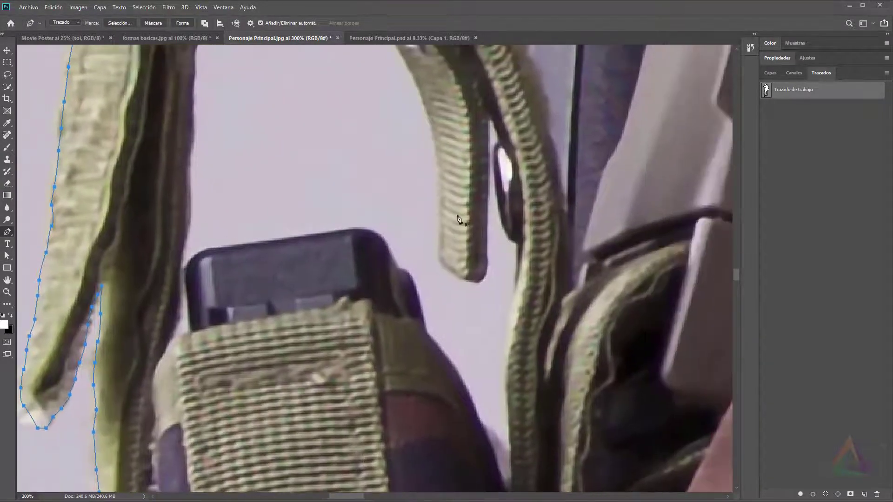
left_click_drag(440, 159, 525, 300)
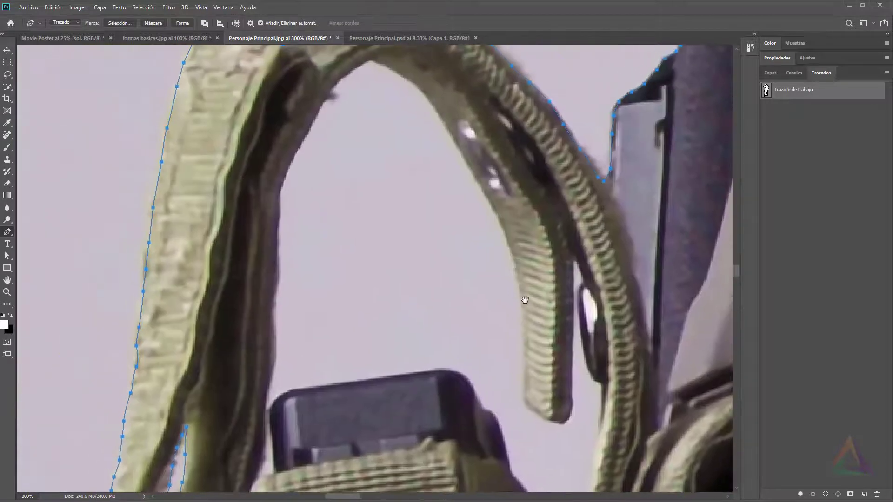
left_click(375, 60)
left_click(417, 84)
left_click(432, 100)
left_click(454, 135)
left_click(484, 187)
- Continue the inner path down the hanging ribbed tab and around its rounded end, redoing the misplaced curve
left_click_drag(508, 302, 539, 282)
left_click(536, 327)
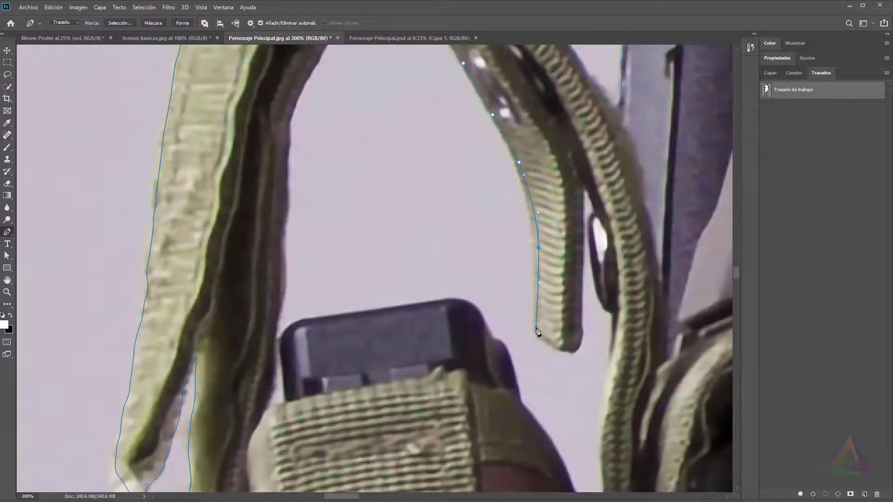
left_click_drag(547, 338, 558, 341)
key("ctrl+z")
left_click_drag(553, 345, 567, 349)
left_click(581, 331)
- Trace the path up the tab's other side, around the narrow notch and down the dark ring beside it
left_click(582, 214)
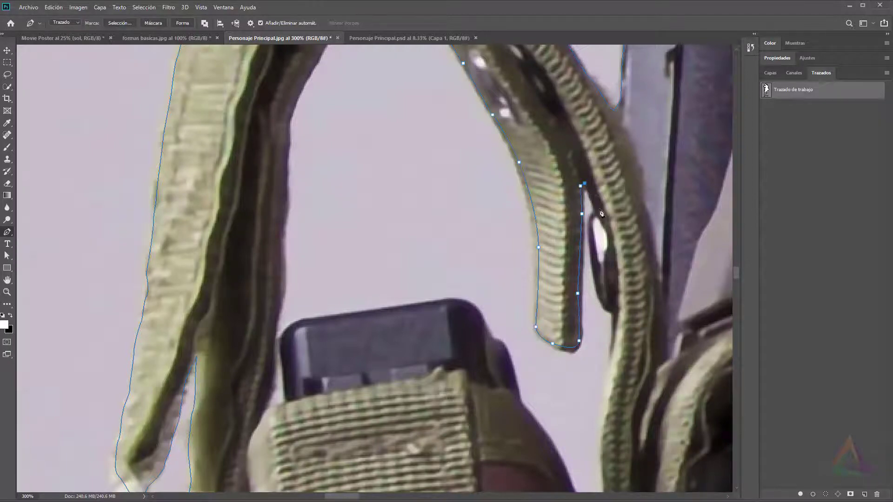
left_click_drag(599, 209, 585, 175)
left_click(581, 171)
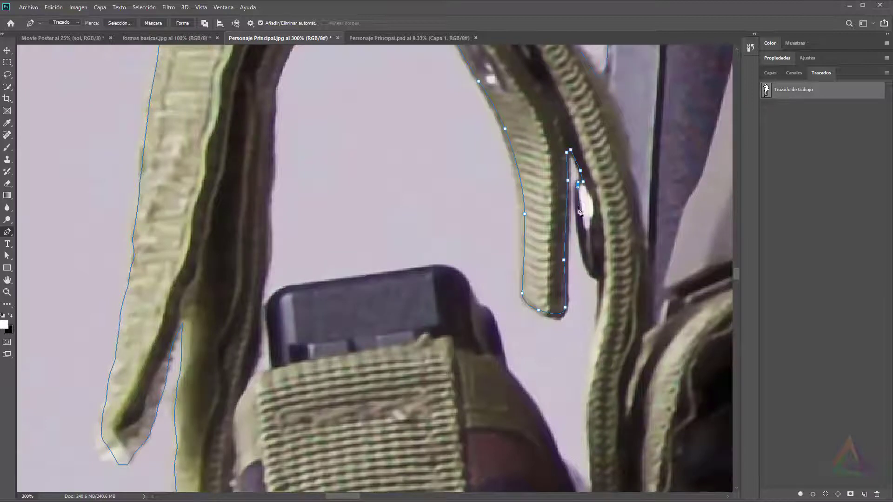
left_click_drag(576, 211, 580, 222)
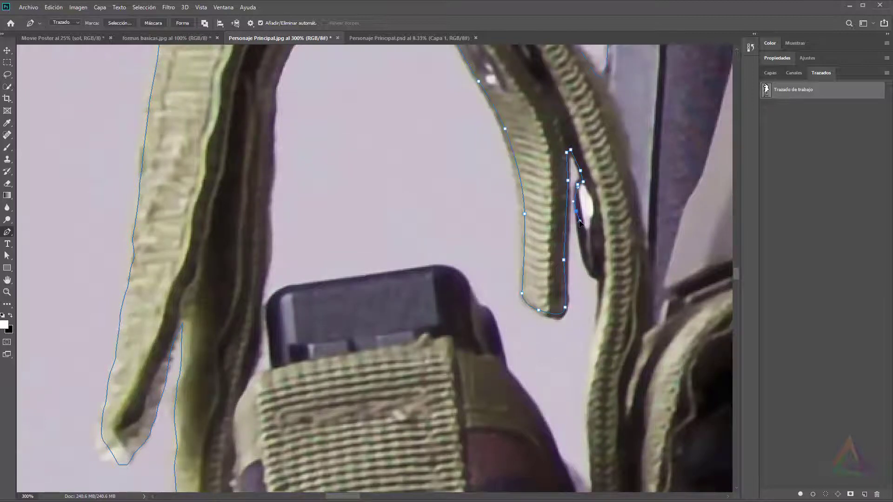
left_click(582, 252)
left_click_drag(597, 278, 605, 281)
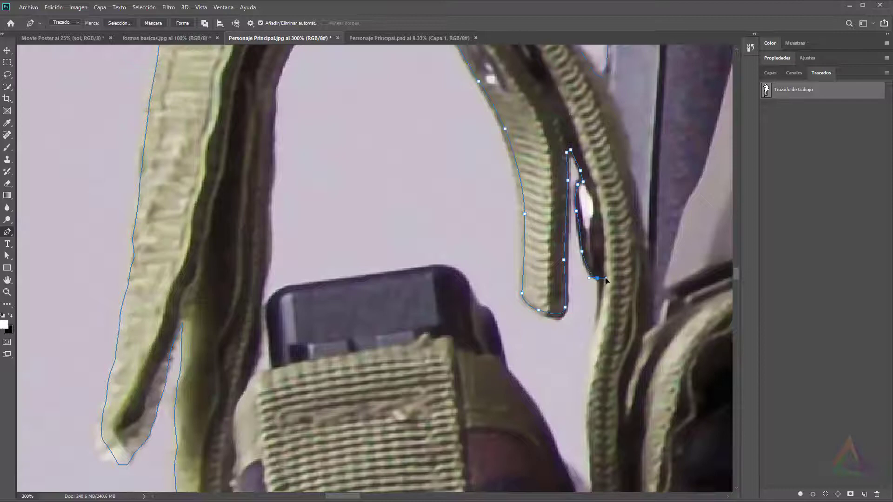
- Extend the path down the inner edge of the long strap to the lowest point of the gap beside the pouch
left_click(598, 301)
left_click_drag(591, 347, 593, 265)
left_click(596, 329)
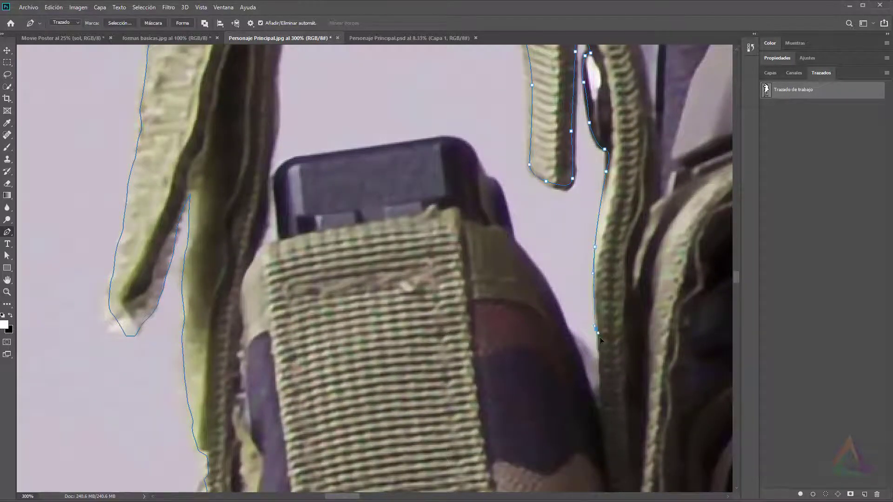
left_click_drag(600, 403, 601, 408)
- Trace the path back up the pouch's sloping side to the base of the dark magazine
left_click(594, 360)
left_click(576, 339)
left_click(559, 314)
left_click(541, 279)
left_click(513, 239)
- Outline the dark magazine's top with anchor points at its rounded corners and cross to the adjacent strap
left_click_drag(491, 179, 481, 175)
left_click(450, 138)
left_click(296, 159)
left_click_drag(276, 177, 268, 177)
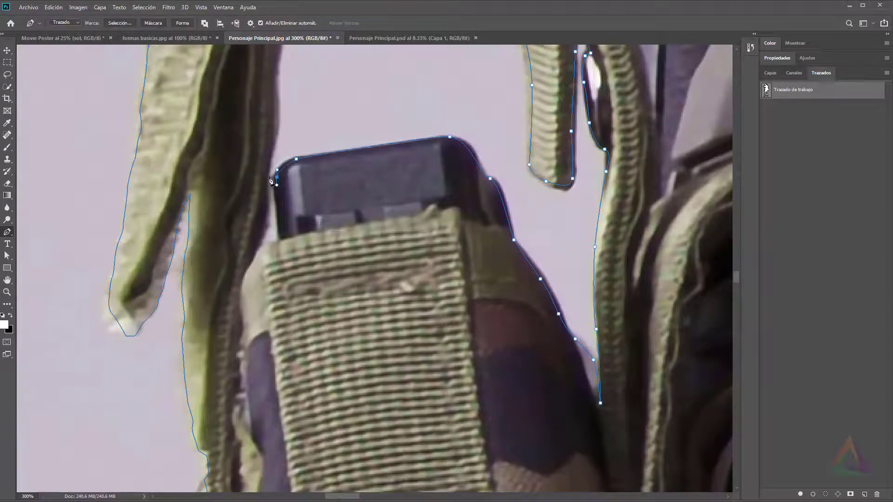
left_click(270, 161)
- Trace up the strap's inner edge and along the underside of the arch to close the inner path at its start
left_click_drag(276, 108, 294, 236)
left_click(294, 214)
left_click(296, 177)
left_click(298, 133)
left_click_drag(304, 103, 303, 212)
left_click_drag(298, 204, 306, 169)
left_click(309, 200)
left_click(325, 170)
left_click(347, 150)
left_click(374, 143)
scroll(501, 300, "down", 4)
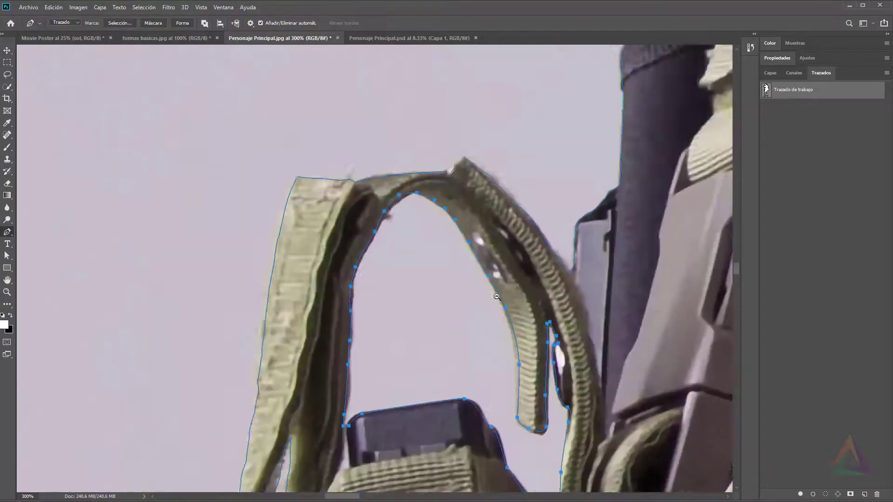
left_click_drag(565, 368, 551, 266)
scroll(553, 266, "down", 1)
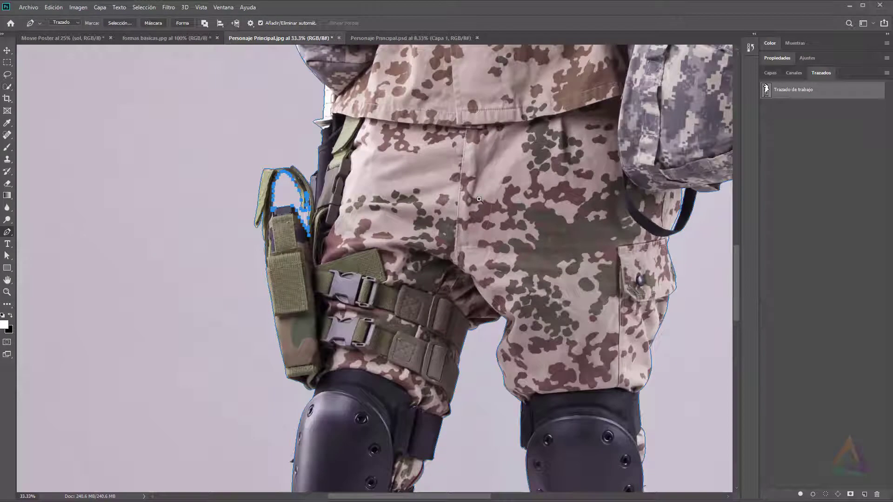
- Inspect the traced outline around both boots and up the leg to the helmet and its hanging straps
scroll(479, 199, "down", 1)
left_click_drag(385, 485, 446, 190)
scroll(452, 198, "up", 3)
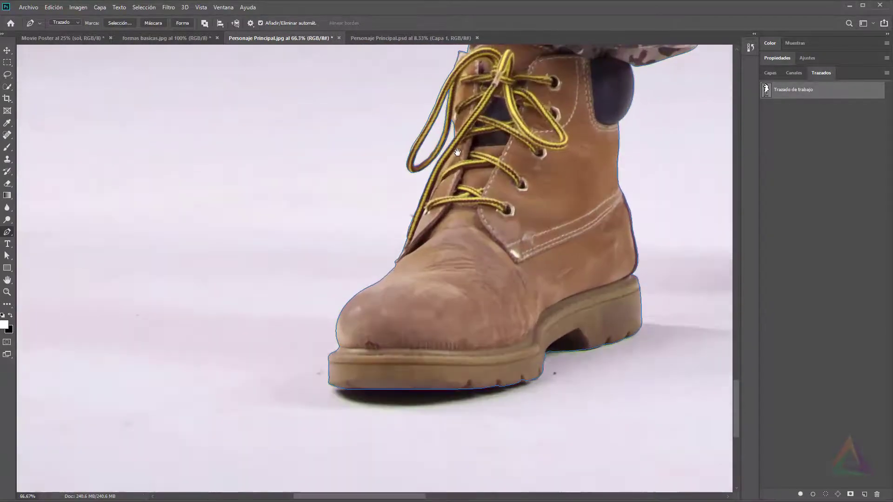
left_click_drag(458, 152, 447, 201)
scroll(440, 200, "up", 1)
left_click_drag(575, 224, 149, 256)
left_click_drag(652, 233, 495, 243)
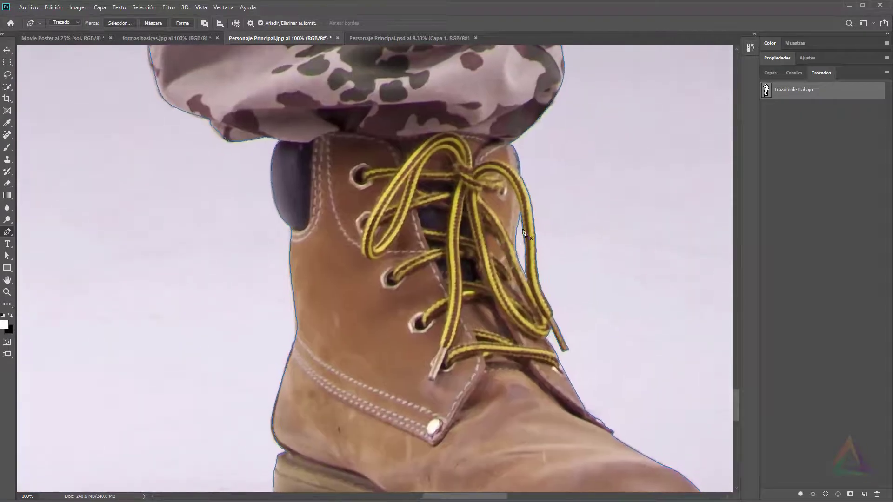
left_click(518, 174, "alt")
left_click(518, 174, "alt")
left_click_drag(516, 102, 509, 321)
left_click_drag(512, 186, 508, 321)
left_click_drag(502, 135, 498, 316)
left_click_drag(560, 125, 507, 278)
left_click_drag(504, 112, 498, 274)
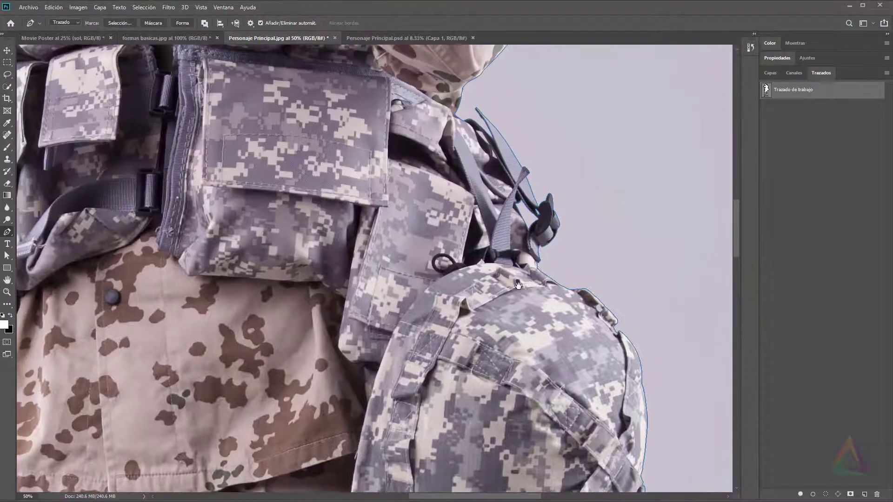
left_click_drag(497, 202, 495, 231)
left_click_drag(497, 159, 542, 279)
- Trace a closed inner path around the small background gap between the dark straps above the helmet
left_click(542, 280, "ctrl")
left_click(542, 280, "ctrl")
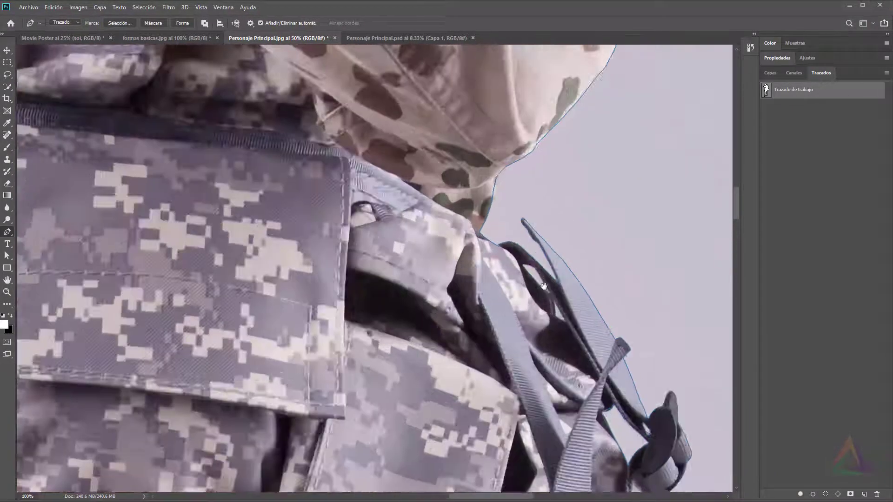
left_click(542, 282, "ctrl")
left_click_drag(568, 319, 495, 170)
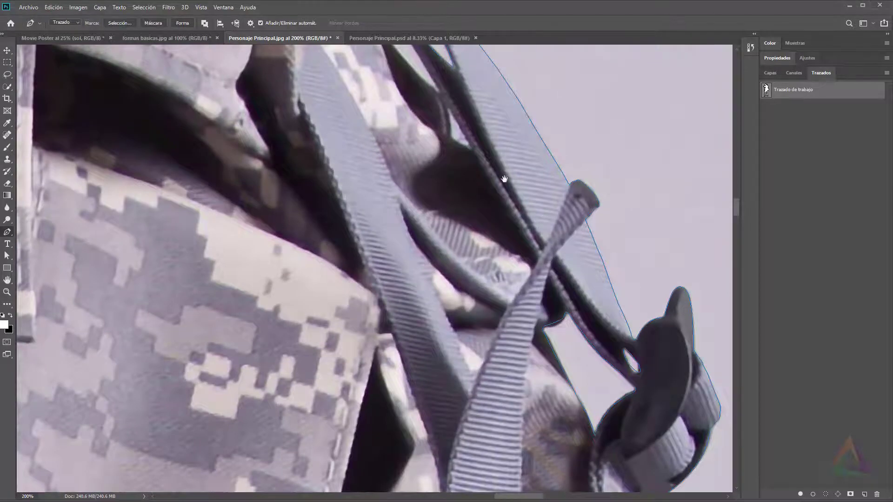
left_click_drag(535, 217, 547, 328)
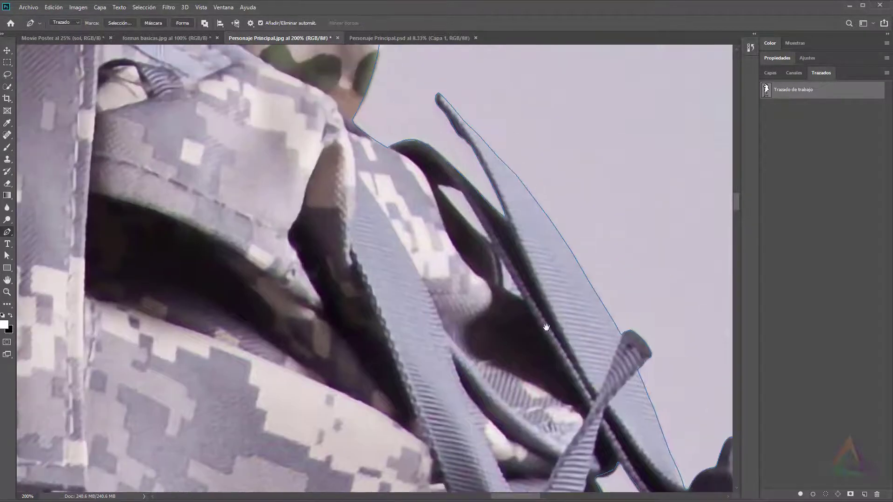
left_click(437, 185)
left_click(445, 184)
left_click(458, 187)
left_click(484, 225)
left_click_drag(488, 246, 476, 239)
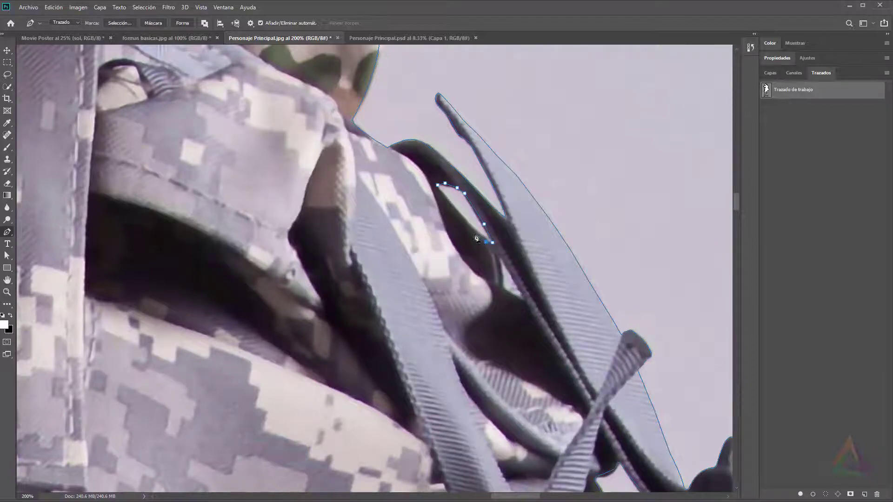
left_click(454, 213)
left_click(439, 191)
- Set the path operation for the strap-gap path to exclude overlapping shapes
left_click_drag(399, 179, 468, 319)
left_click(205, 23)
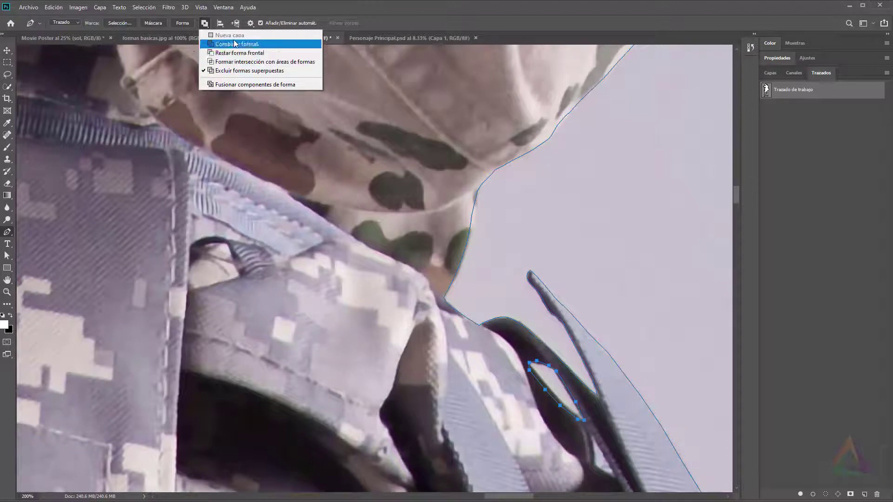
left_click(254, 71)
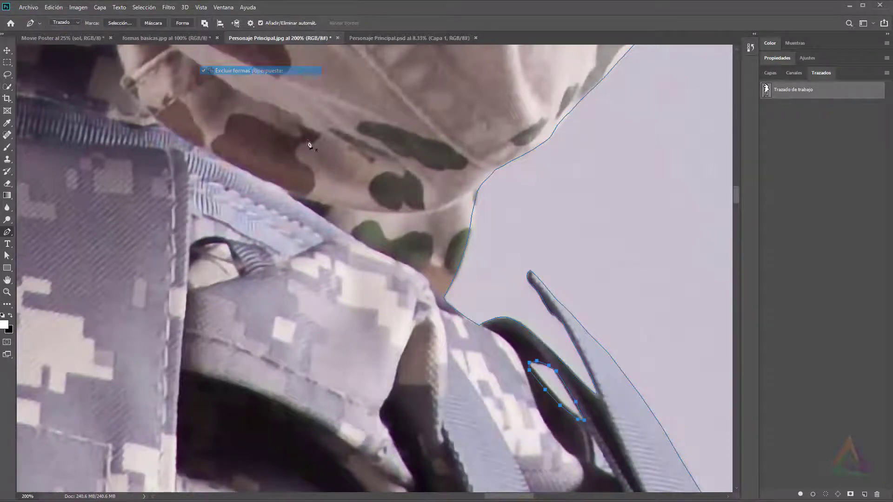
- Inspect the traced outline up the sleeve and shoulder and around the soldier's hair
left_click_drag(547, 337, 523, 351)
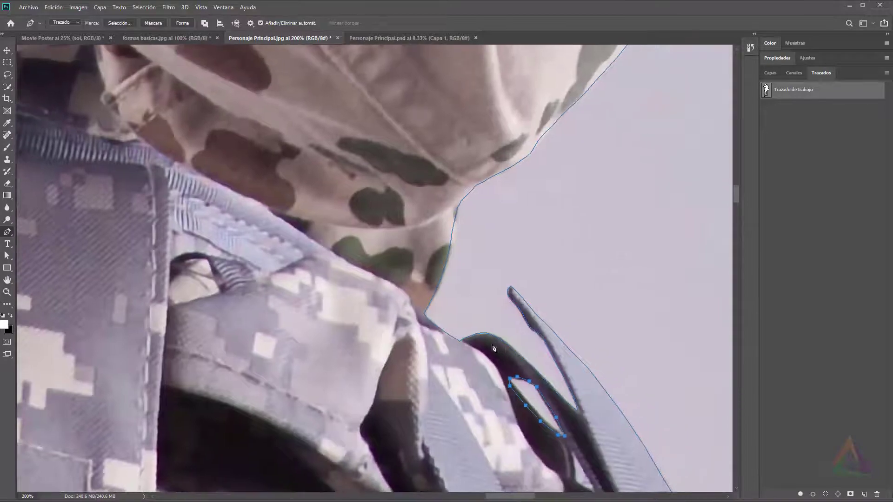
left_click(505, 198, "alt")
left_click_drag(536, 166, 516, 326)
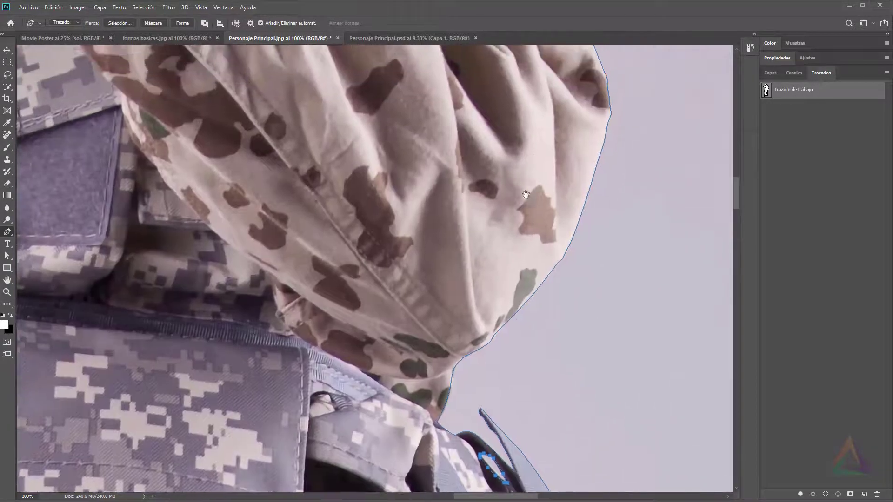
left_click_drag(526, 195, 504, 399)
left_click_drag(498, 172, 521, 253)
left_click_drag(477, 182, 529, 323)
left_click_drag(462, 182, 509, 324)
left_click_drag(466, 163, 500, 220)
left_click_drag(253, 163, 511, 212)
left_click_drag(421, 138, 448, 257)
left_click_drag(420, 203, 468, 272)
scroll(364, 140, "up", 3)
left_click_drag(343, 144, 389, 140)
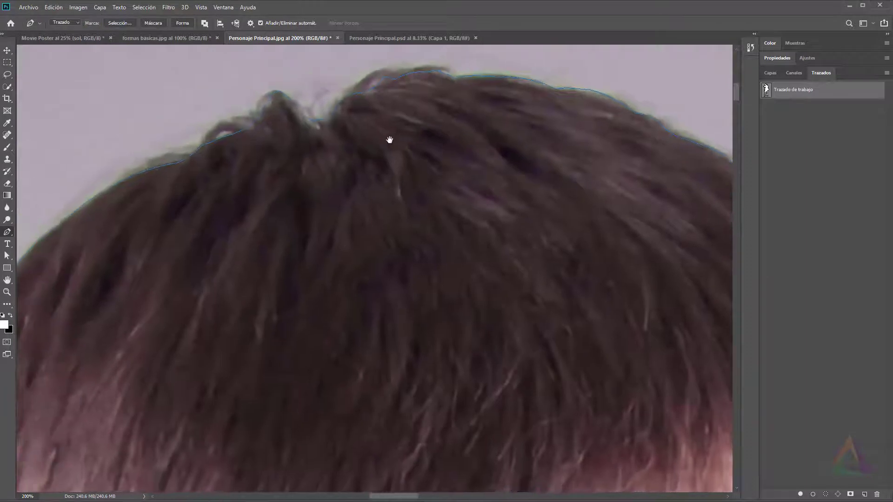
left_click_drag(263, 147, 411, 124)
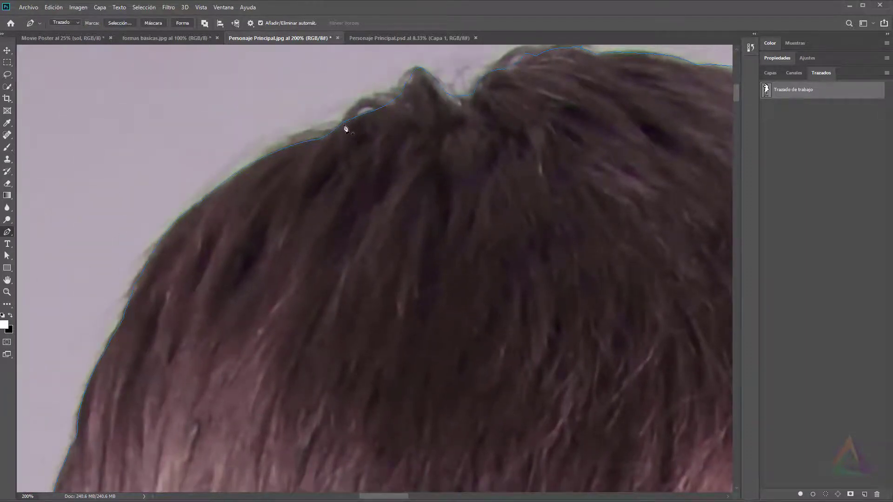
left_click_drag(309, 147, 385, 100)
left_click_drag(321, 172, 419, 85)
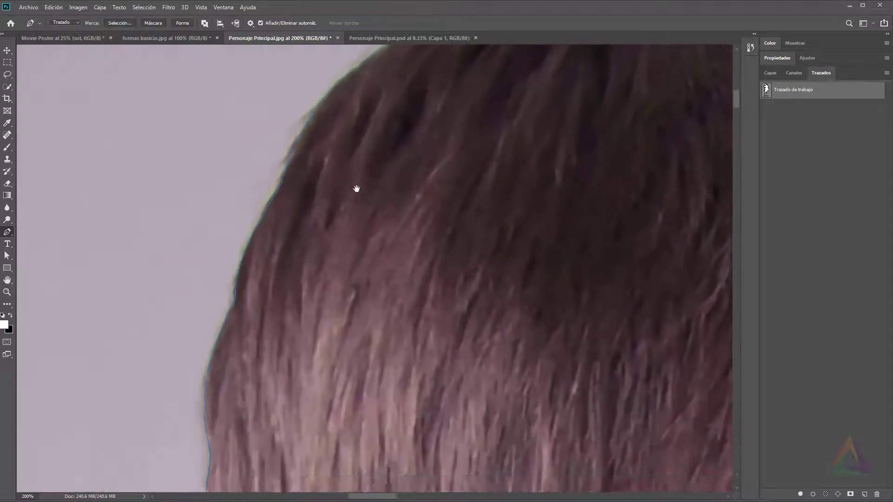
left_click_drag(357, 189, 393, 56)
- Inspect the outline along the rifle stock and the bent arm, and review the whole figure's path
left_click_drag(319, 253, 339, 177)
left_click_drag(371, 361, 275, 72)
left_click_drag(367, 326, 219, 156)
left_click_drag(358, 372, 377, 295)
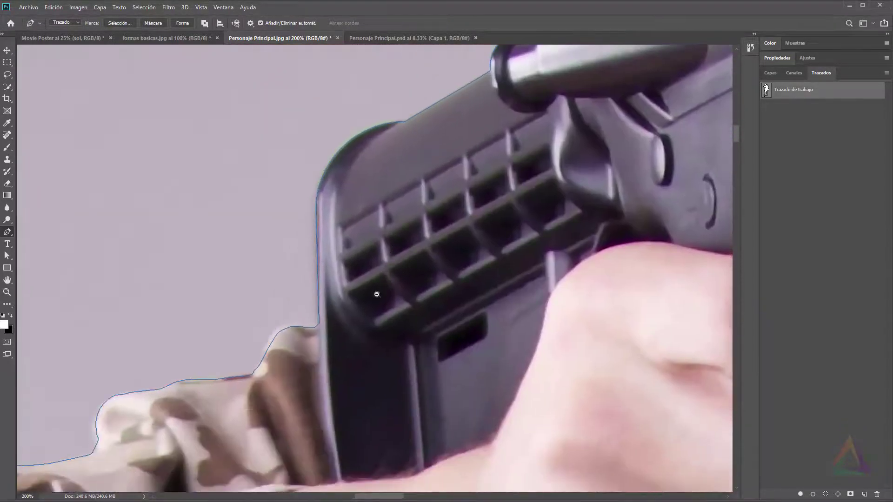
left_click(377, 294, "alt")
left_click_drag(356, 331, 445, 245)
left_click(437, 262, "alt")
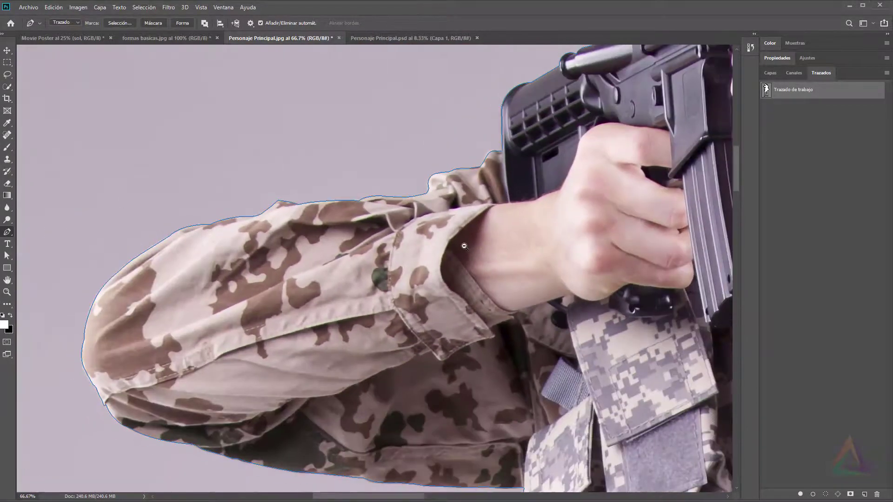
left_click(465, 246, "alt")
left_click(596, 261, "alt")
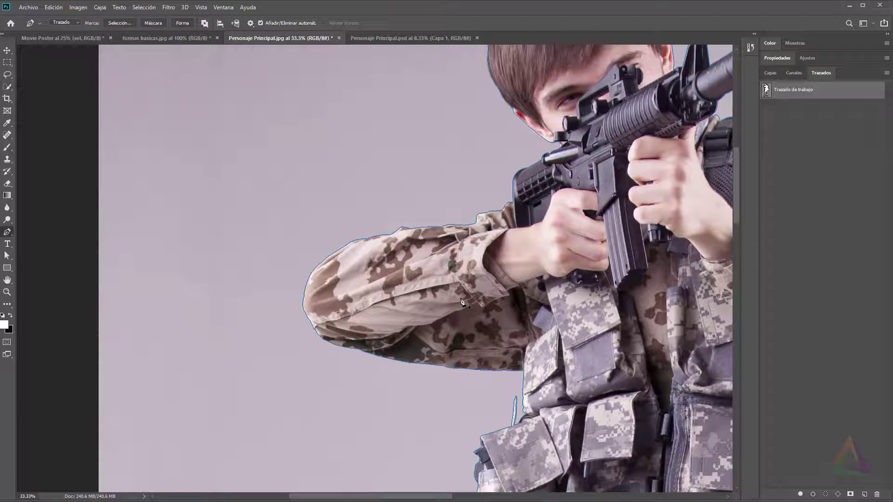
key("ctrl+0")
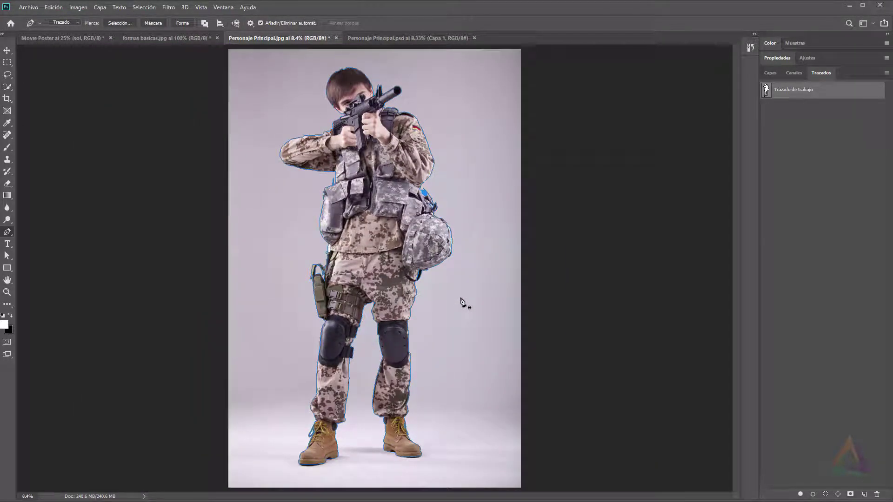
- Convert the work path into a new anti-aliased selection with a 0.5-pixel feather radius
right_click(792, 95)
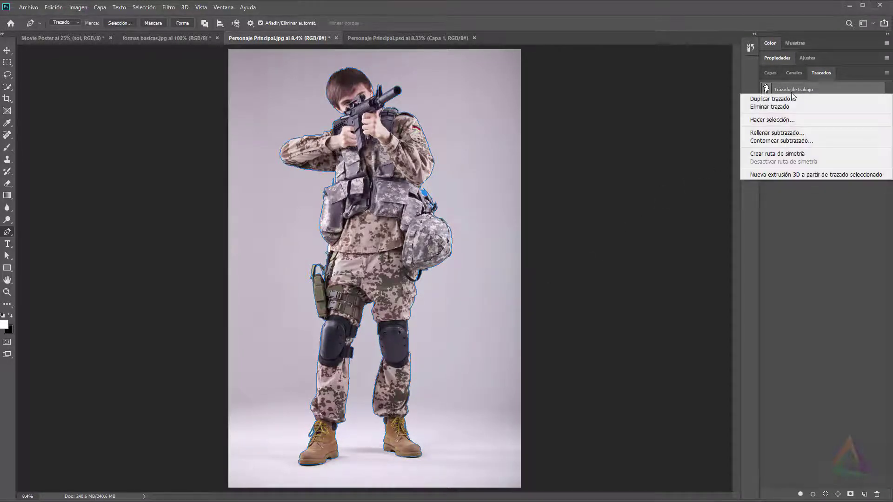
left_click(771, 120)
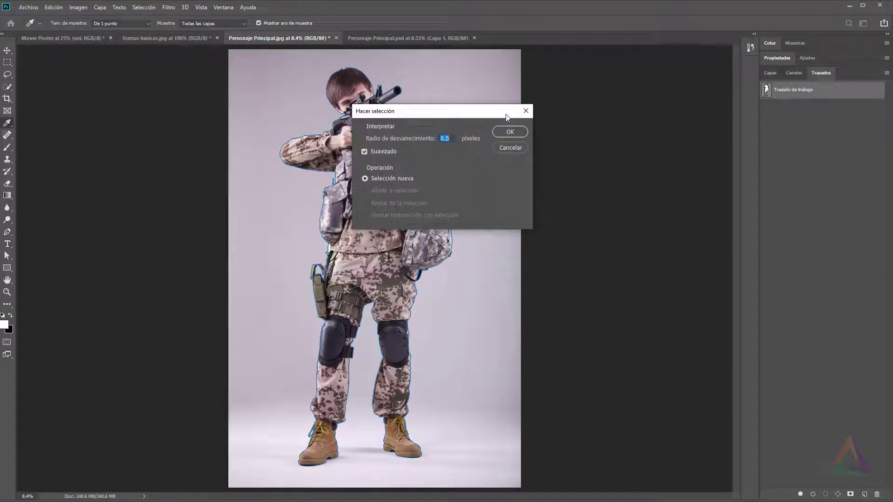
left_click_drag(466, 112, 617, 109)
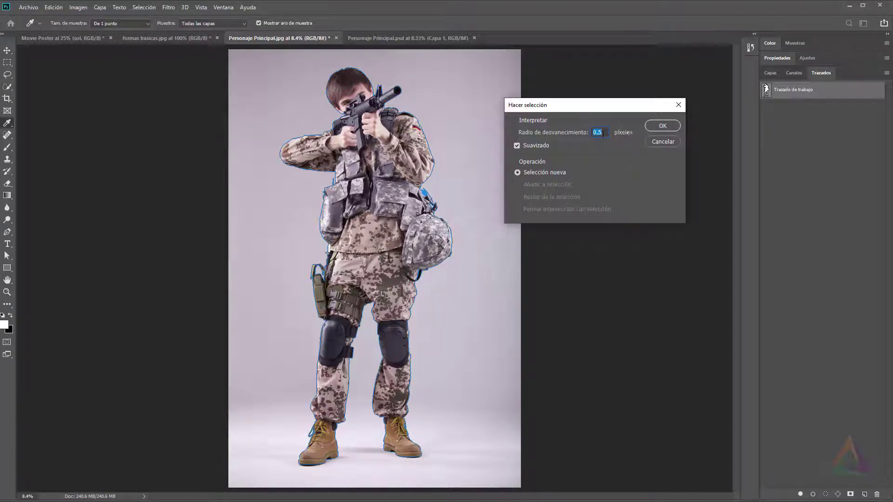
left_click(663, 125)
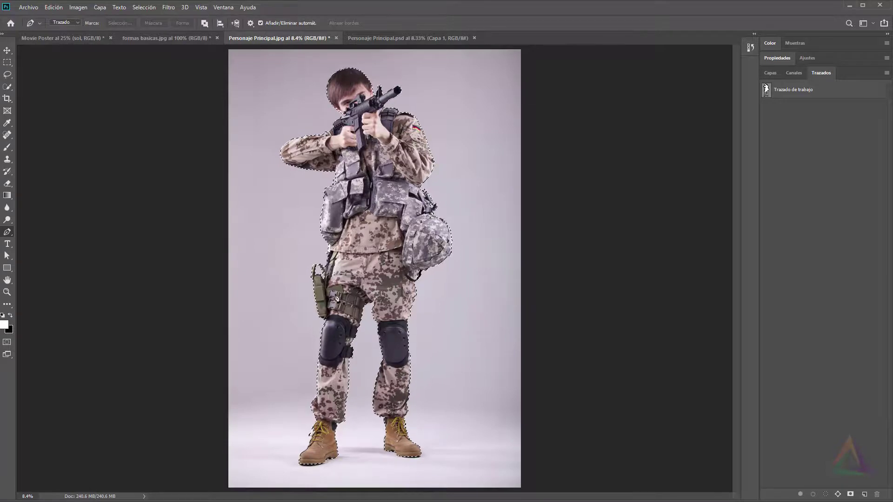
- Check the selection edges around the thigh pouch's inner gap and across the whole soldier
key("ctrl+plus")
scroll(299, 268, "up", 4)
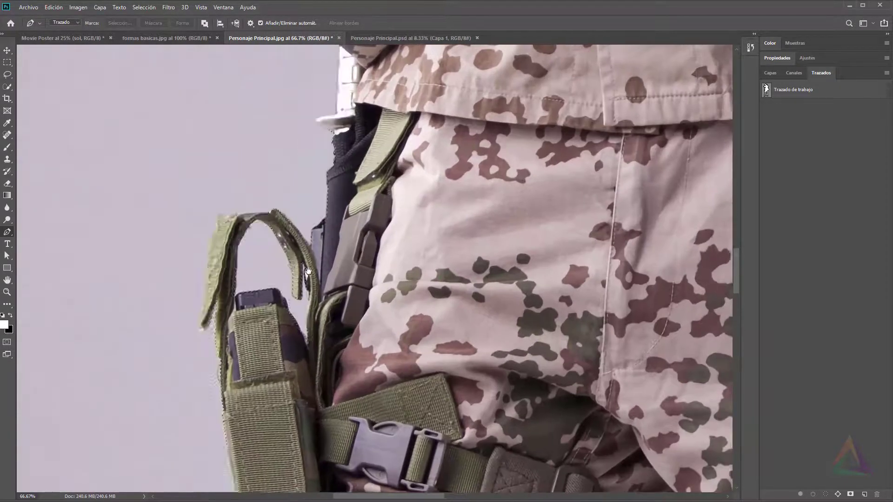
left_click_drag(308, 271, 353, 285)
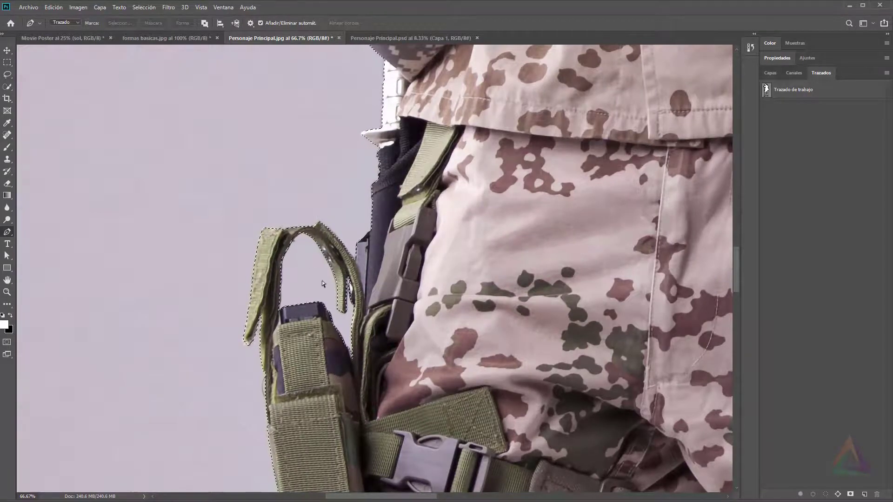
scroll(403, 264, "down", 3)
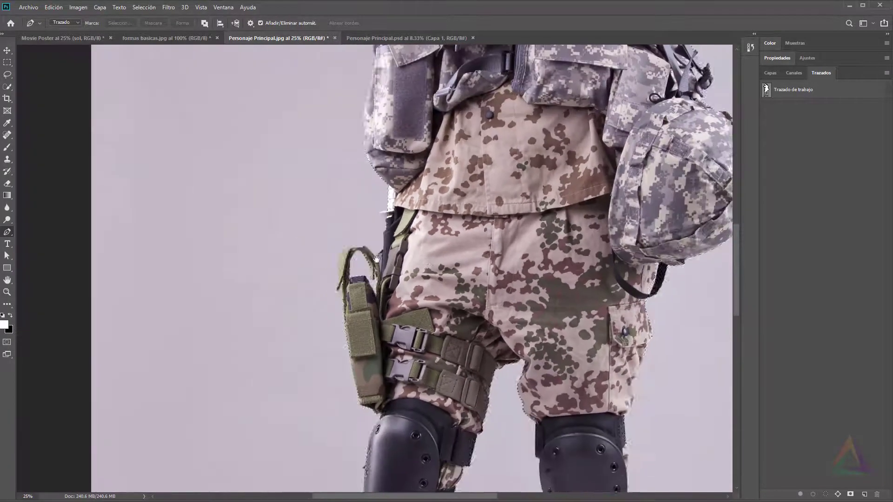
scroll(412, 256, "down", 3)
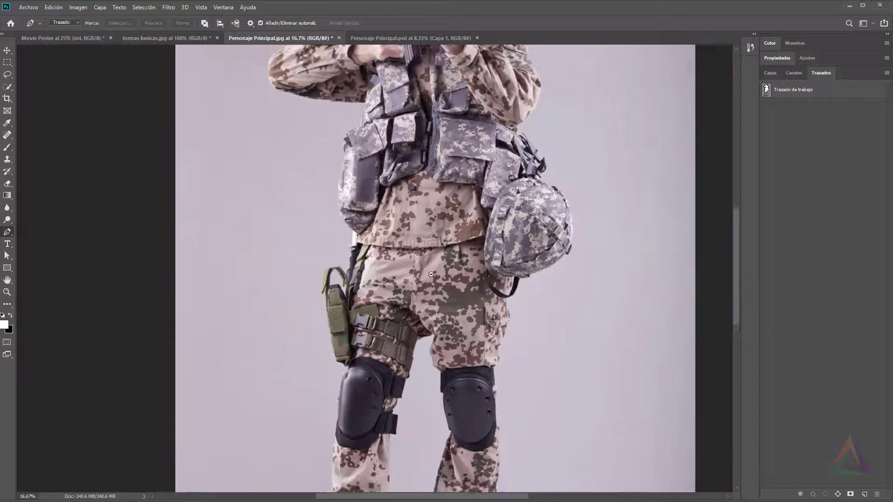
scroll(434, 275, "down", 1)
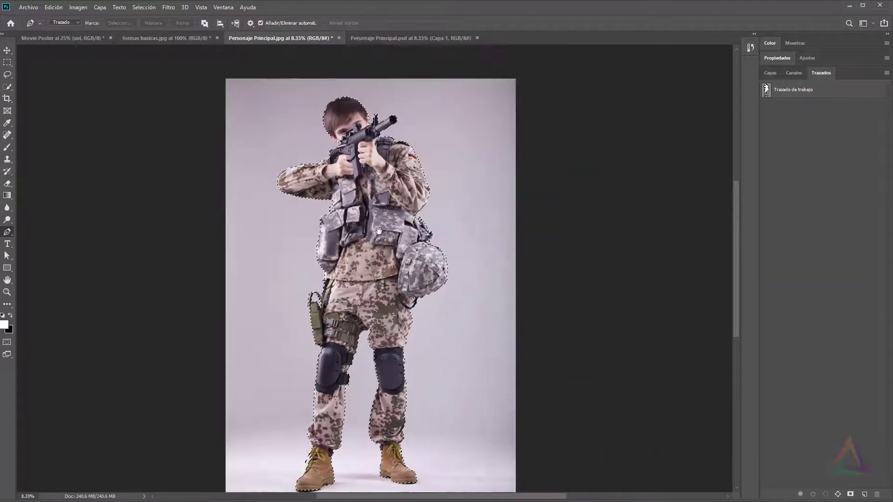
left_click_drag(379, 231, 406, 216)
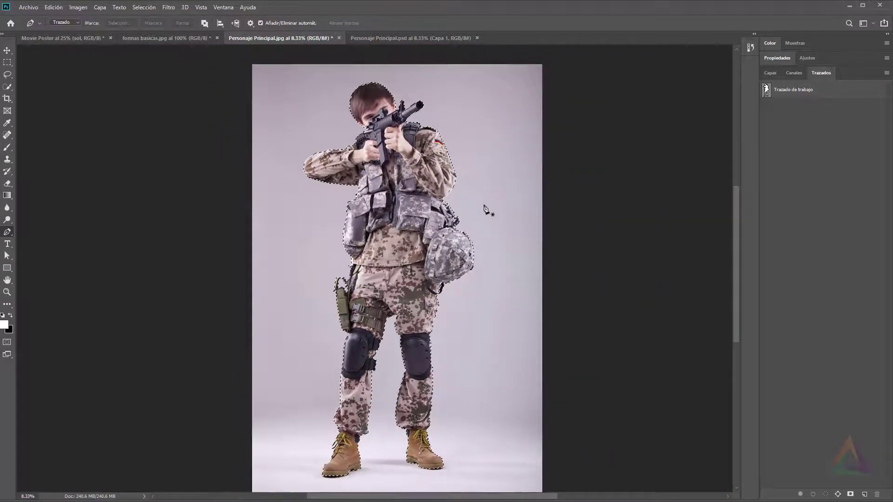
- Copy the selected soldier from the background onto a new layer and hide the Fondo layer
left_click(770, 72)
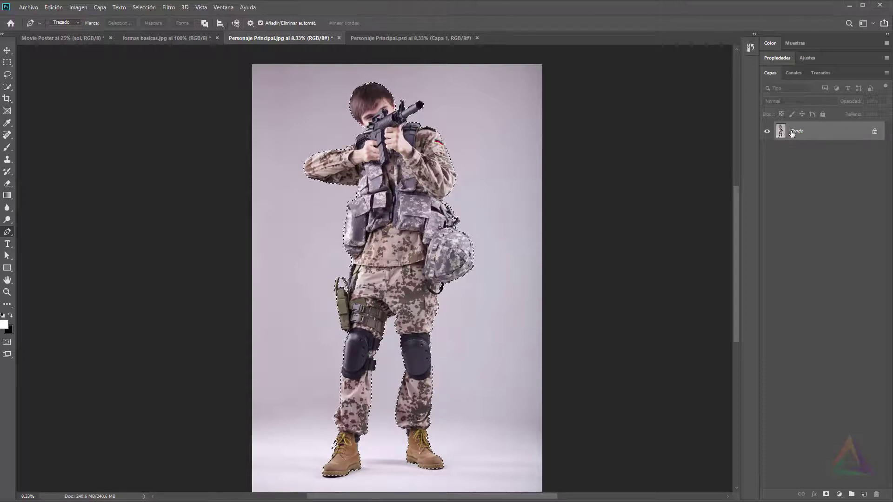
key("ctrl+j")
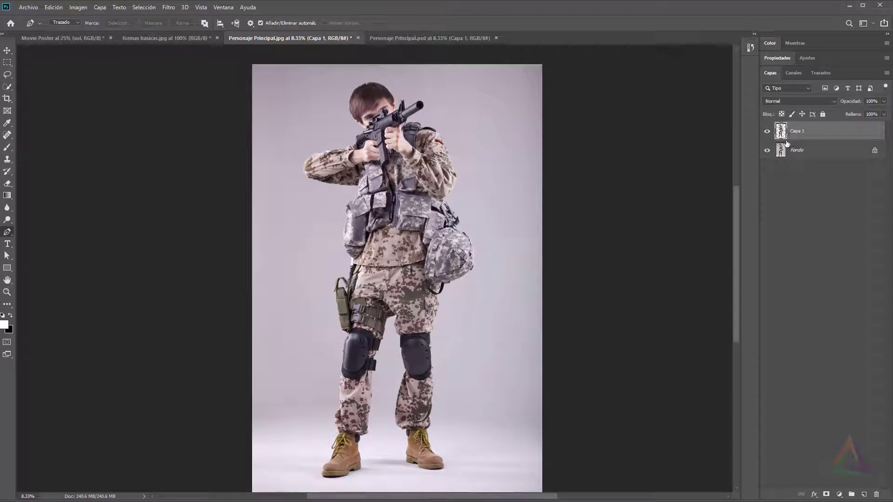
left_click(767, 151)
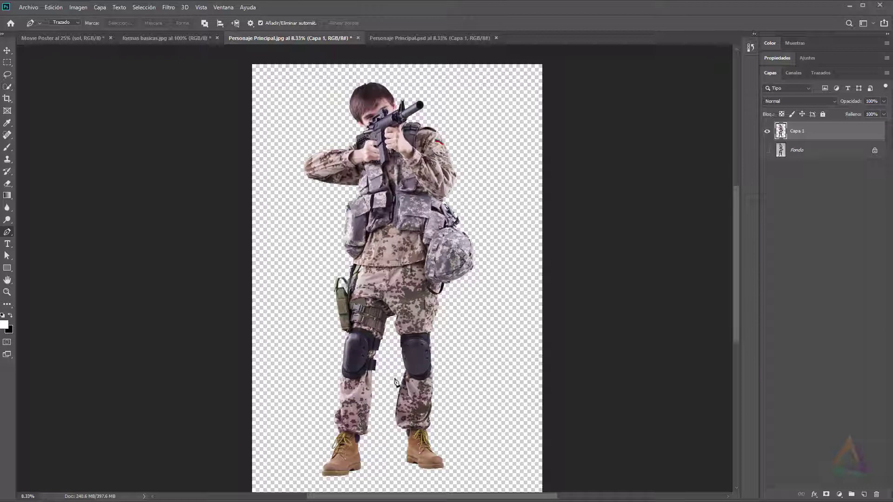
- Examine the cut-out soldier's edges from the legs up to the hair and ear against transparency
left_click(369, 413, "ctrl")
left_click(369, 412, "ctrl")
left_click_drag(391, 355, 424, 435)
left_click_drag(422, 295, 426, 358)
left_click_drag(417, 271, 438, 453)
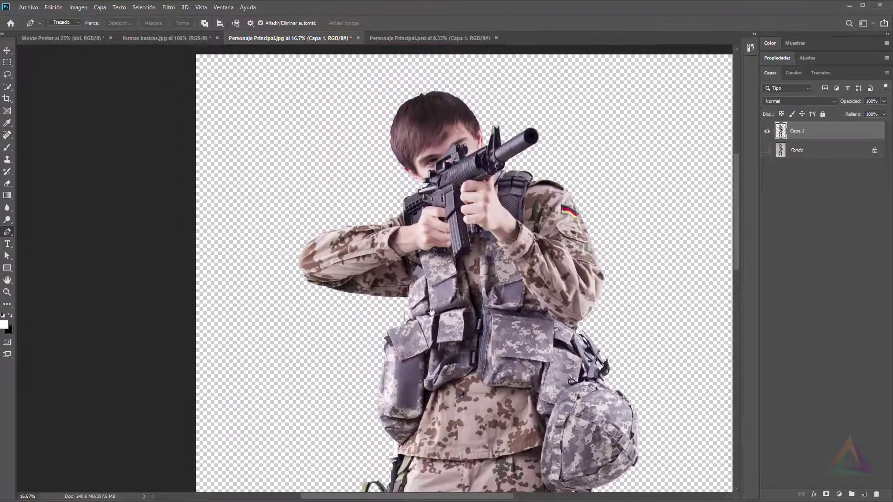
left_click_drag(495, 162, 468, 206)
left_click(467, 186, "ctrl")
left_click(466, 185, "ctrl")
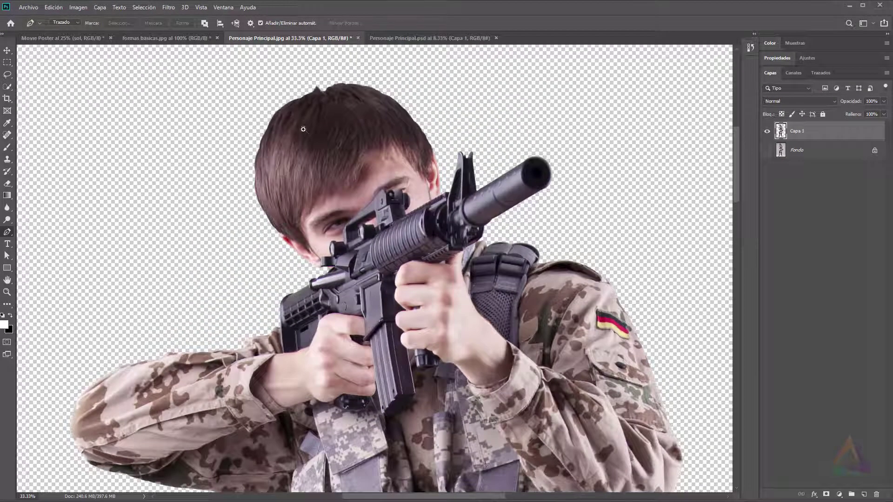
left_click(307, 213, "ctrl")
left_click_drag(358, 140, 387, 217)
left_click(400, 160, "ctrl")
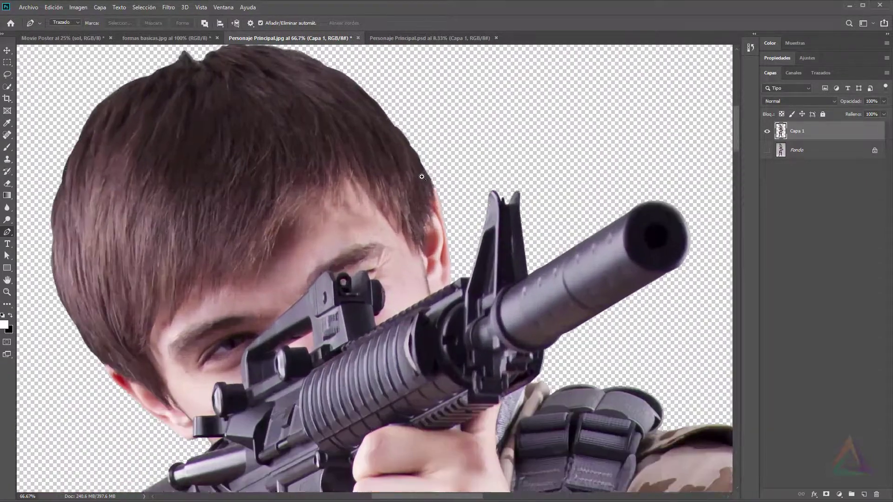
left_click(400, 160, "ctrl")
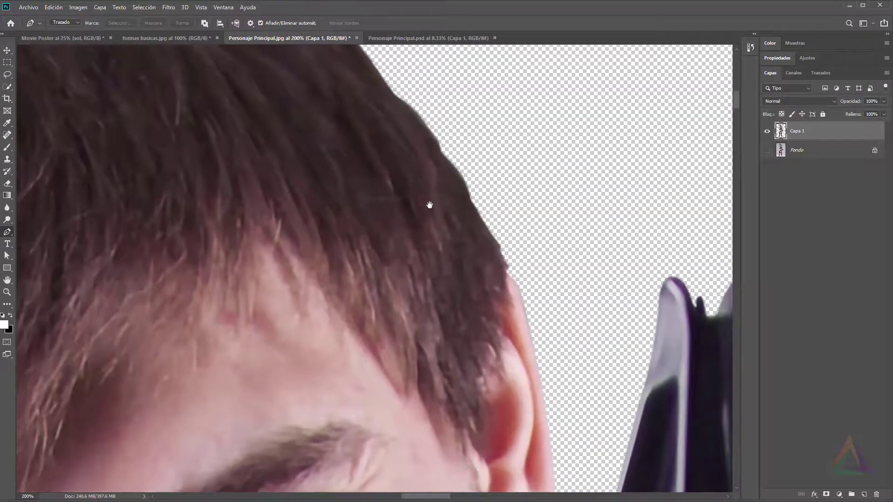
- Examine the cut-out soldier's outline from the head and rifle down to the whole figure against transparency
left_click(511, 303, "alt")
left_click(511, 302, "alt")
left_click_drag(523, 430, 506, 217)
left_click(506, 279, "alt")
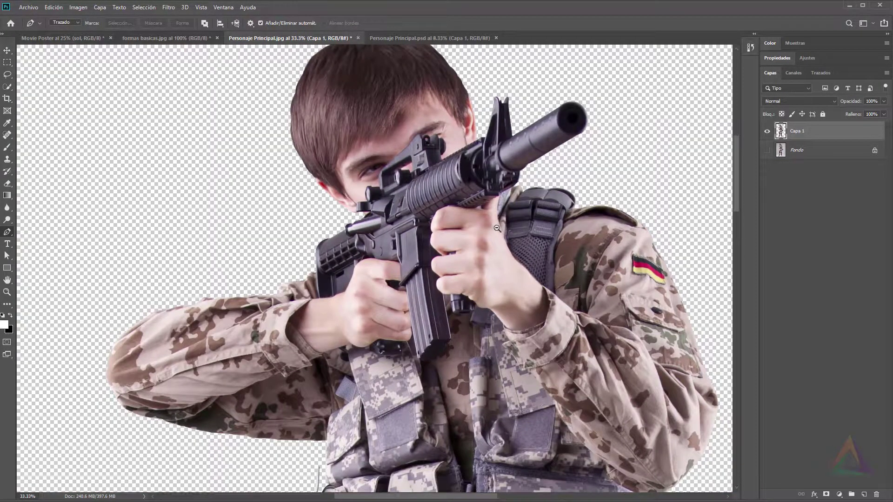
left_click(522, 235, "alt")
left_click_drag(505, 323, 524, 246)
left_click(524, 247, "alt")
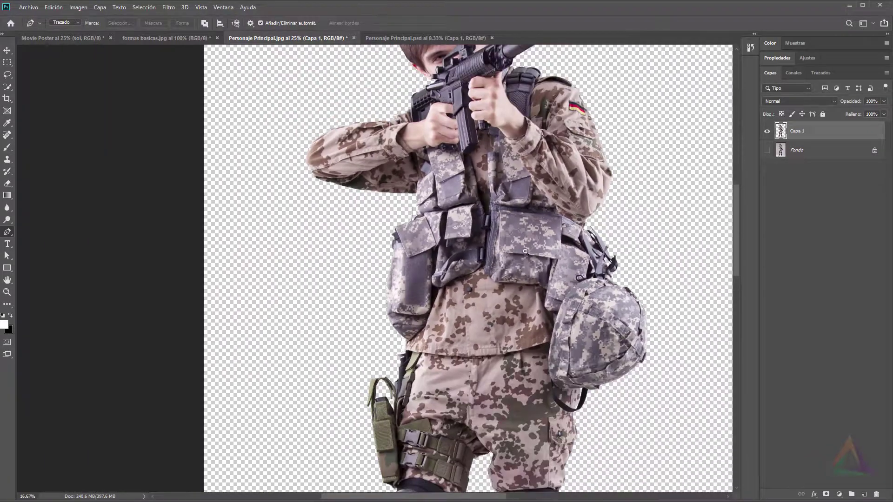
left_click(520, 259, "alt")
left_click(520, 260, "alt")
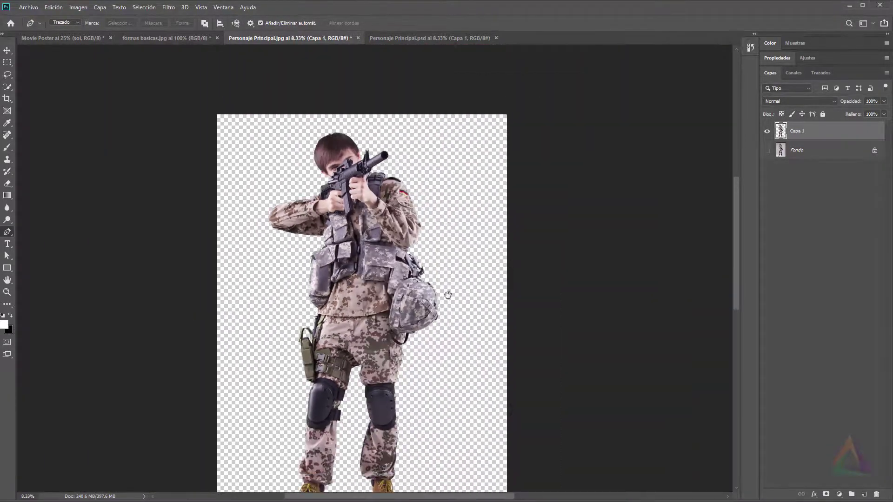
left_click_drag(394, 313, 429, 236)
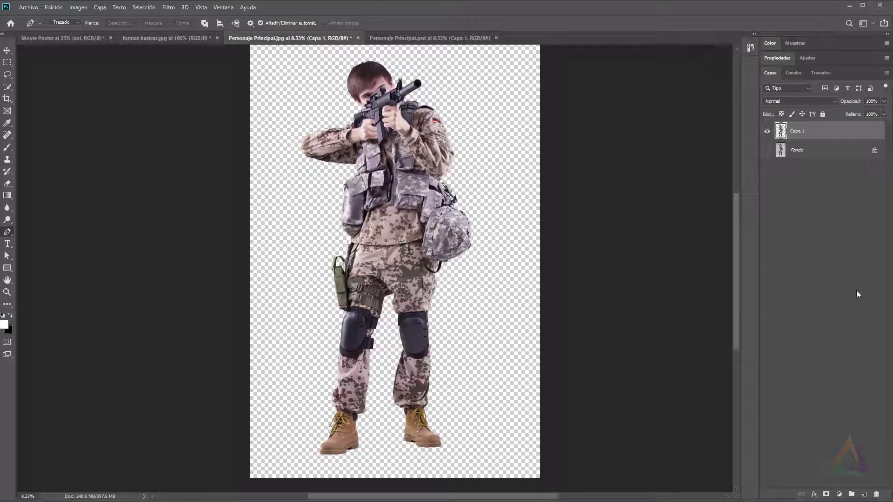
- Add a new layer beneath the cut-out soldier and fill it with 50% gray at 100% opacity in Normal mode
left_click(864, 495)
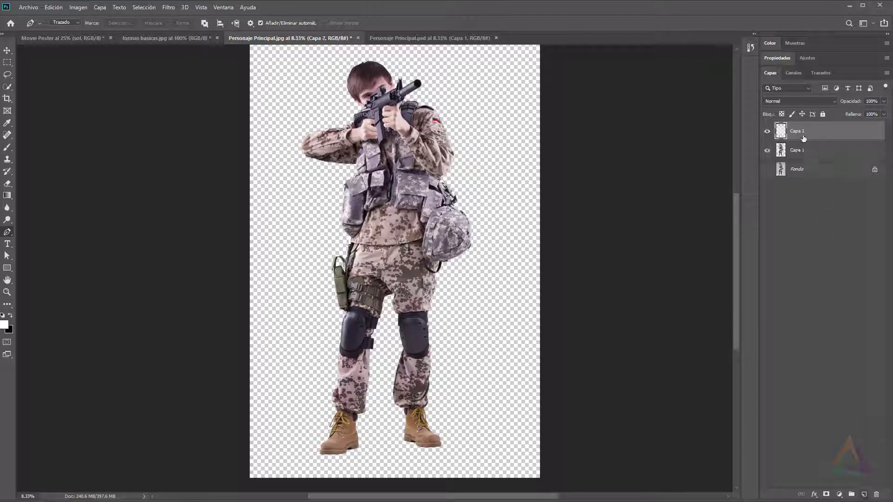
left_click_drag(803, 138, 803, 159)
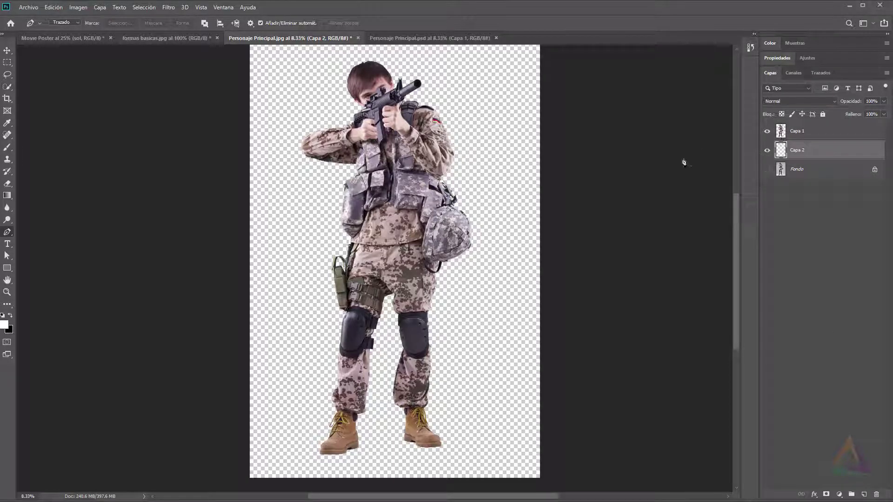
left_click(53, 7)
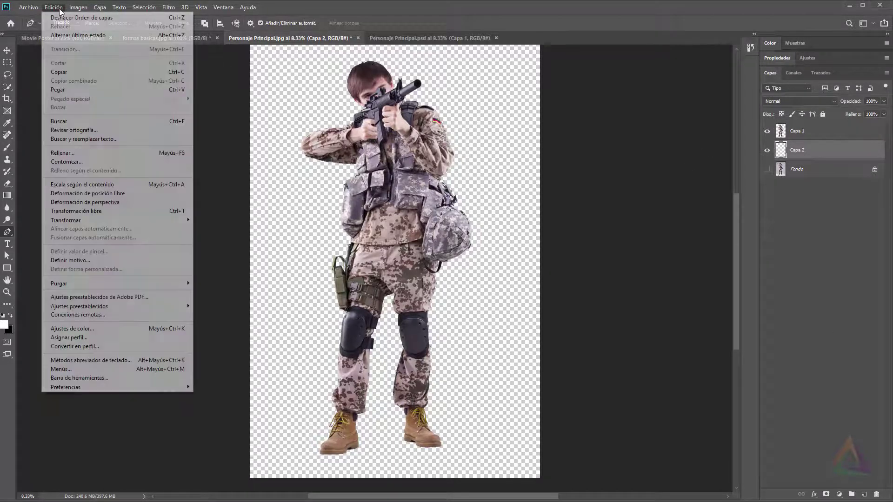
left_click(70, 153)
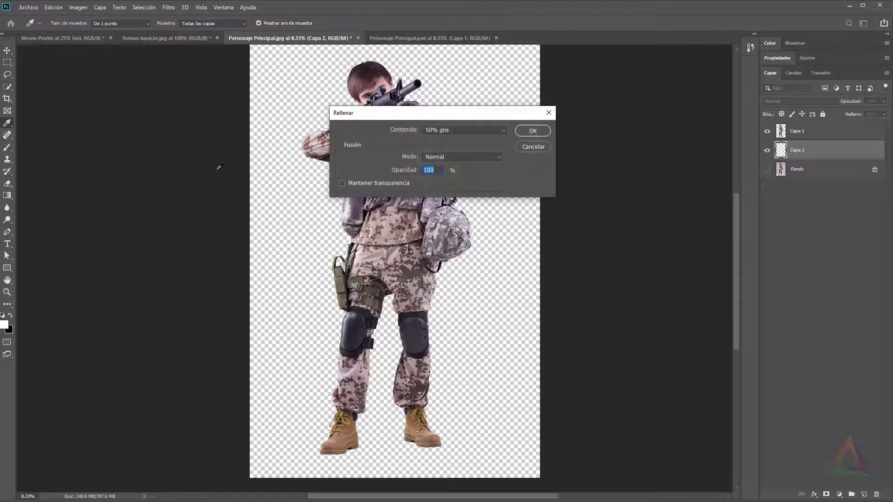
left_click(434, 129)
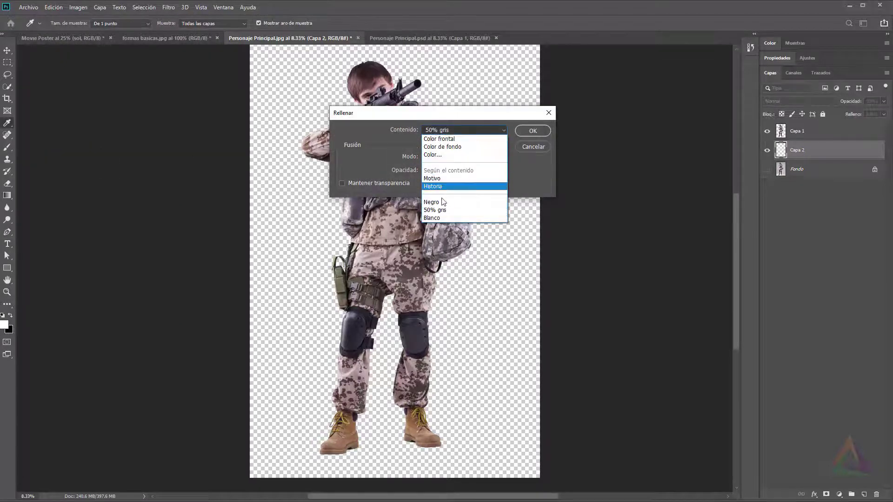
left_click(435, 210)
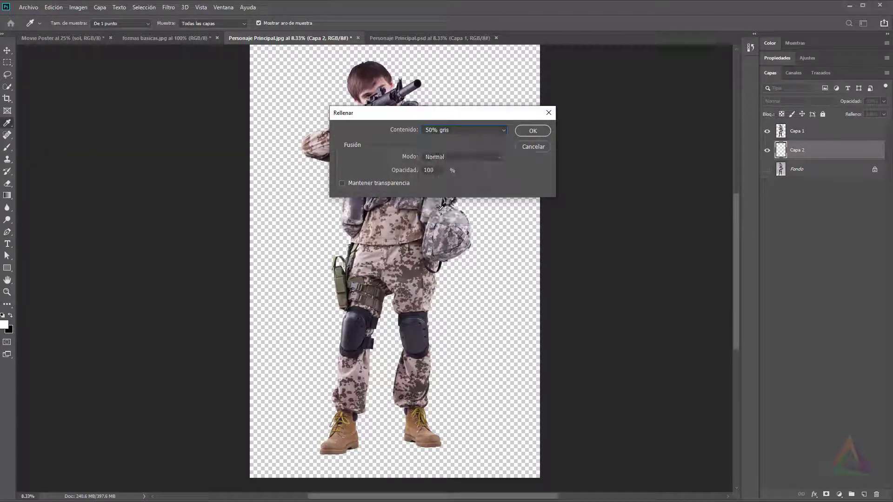
left_click(537, 133)
key("p")
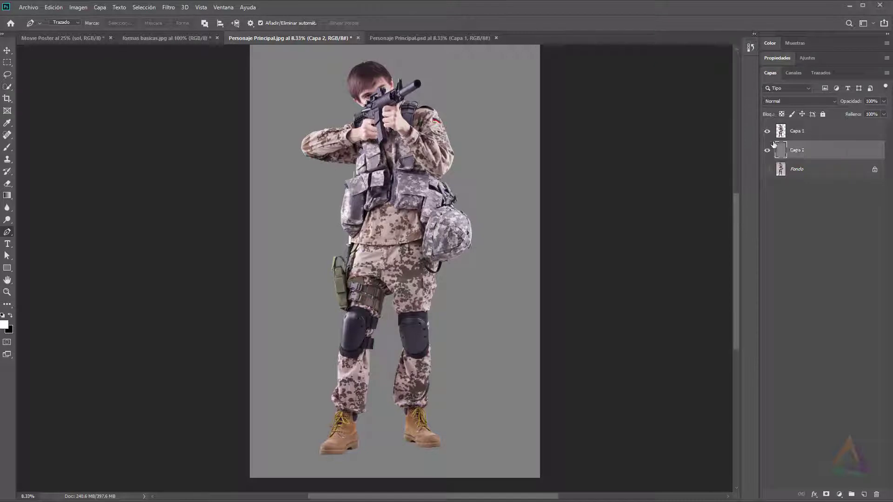
- Rename the cut-out soldier's layer as "personaje principal"
left_click(797, 133)
double_click(797, 132)
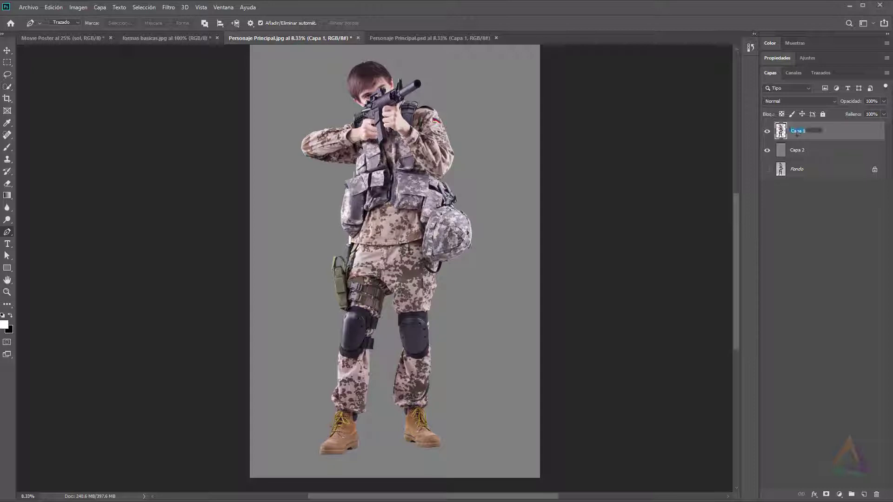
type("Der")
type("sonaje principal")
key("Return")
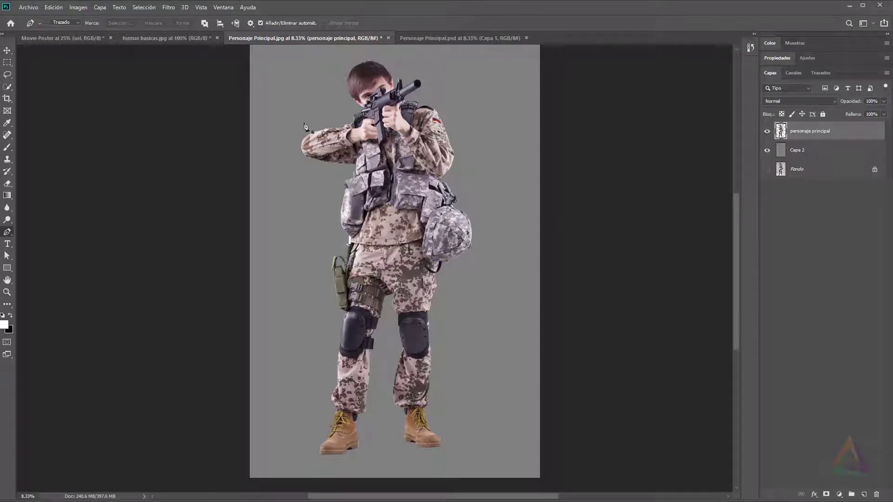
- Move the personaje principal layer into the Movie Poster document and convert it to a smart object
left_click(7, 50)
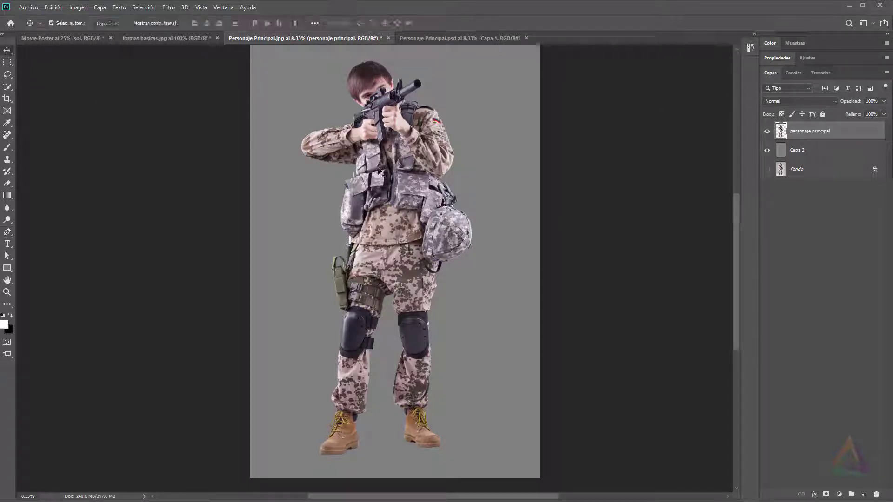
left_click_drag(401, 160, 371, 204)
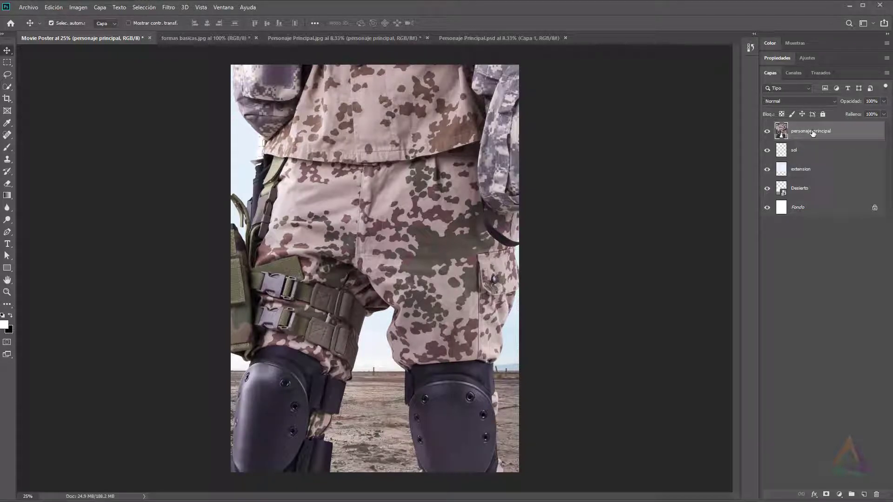
right_click(816, 132)
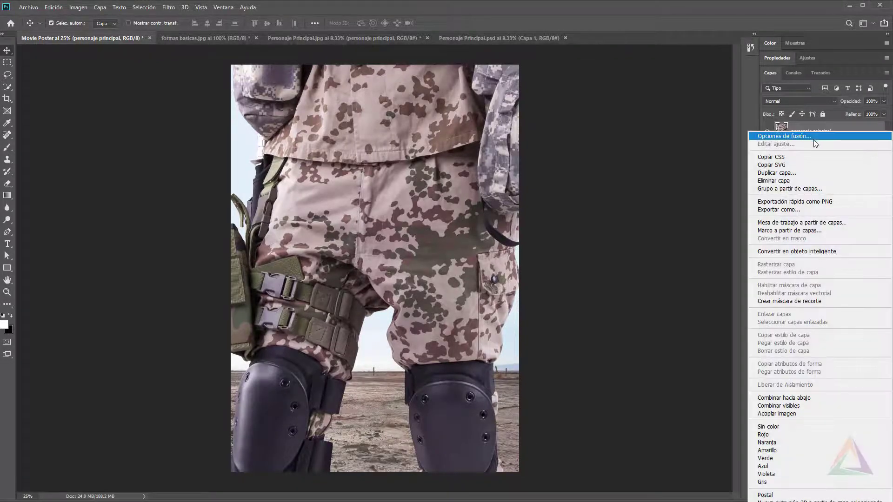
left_click(818, 255)
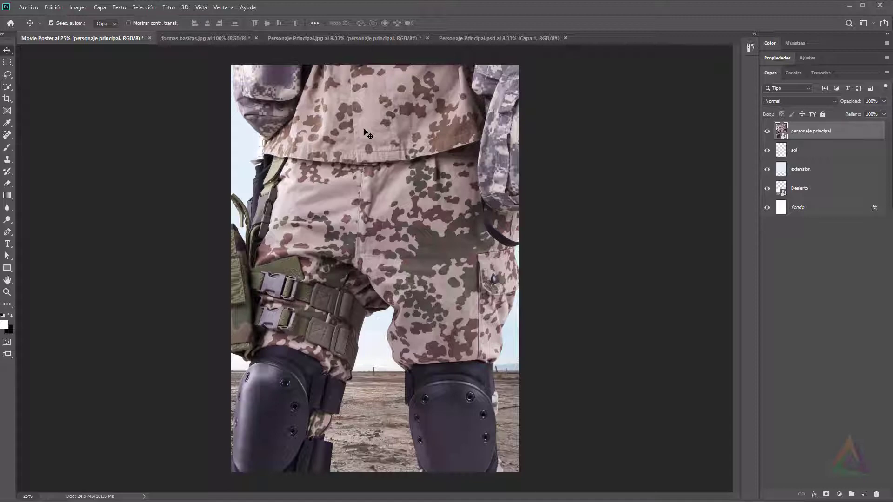
- Free-transform the soldier proportionally to about 27% within the poster, undoing a further non-proportional resize
key("ctrl+t")
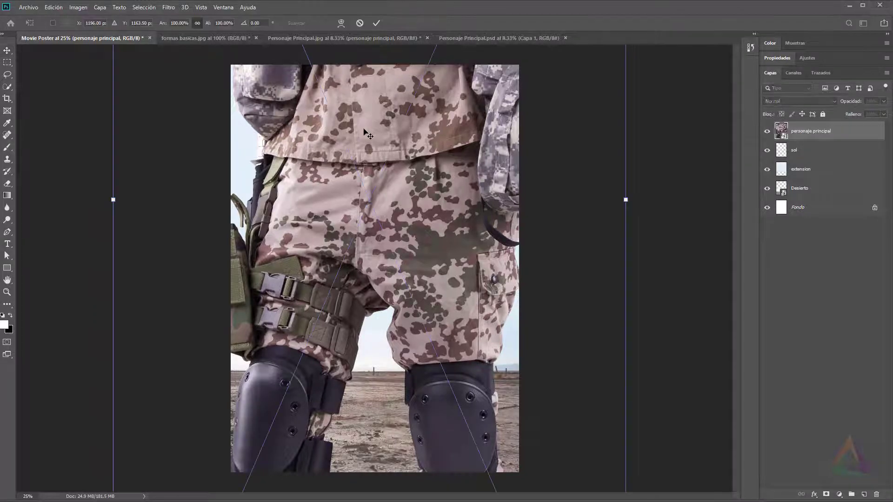
key("ctrl+minus")
key("ctrl+minus")
key("ctrl+minus")
key("ctrl+minus")
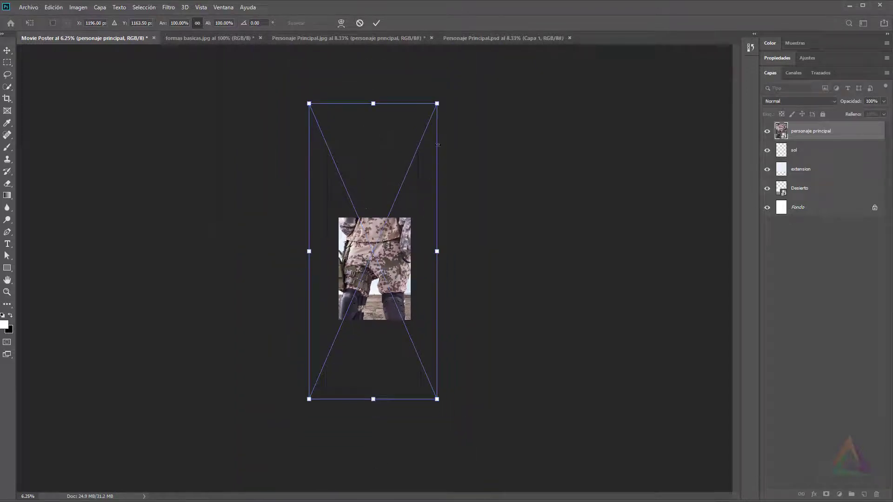
left_click_drag(436, 103, 380, 244)
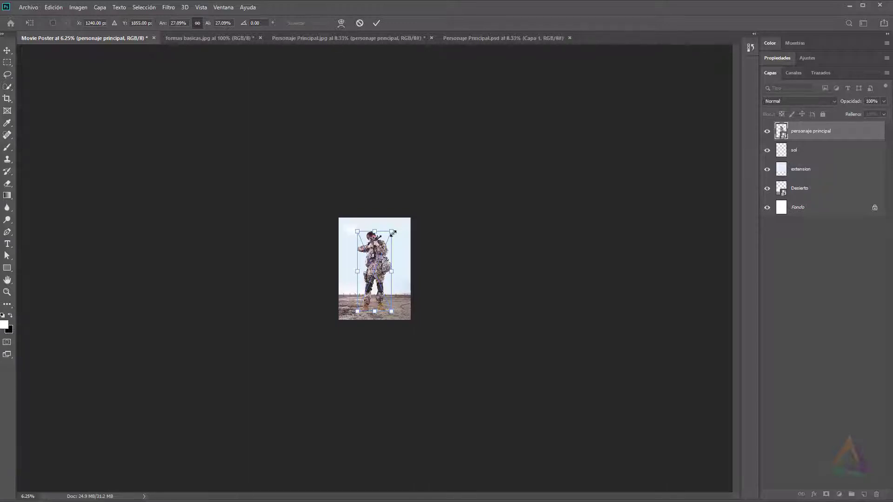
mouse_move(393, 232)
left_mouse_down()
mouse_move(419, 215)
mouse_move(384, 267)
mouse_move(390, 245)
mouse_move(381, 266)
mouse_move(389, 249)
mouse_move(367, 243)
mouse_move(384, 242)
mouse_move(376, 255)
mouse_move(367, 253)
mouse_move(380, 255)
mouse_move(398, 239)
mouse_move(380, 222)
mouse_move(386, 238)
left_mouse_up()
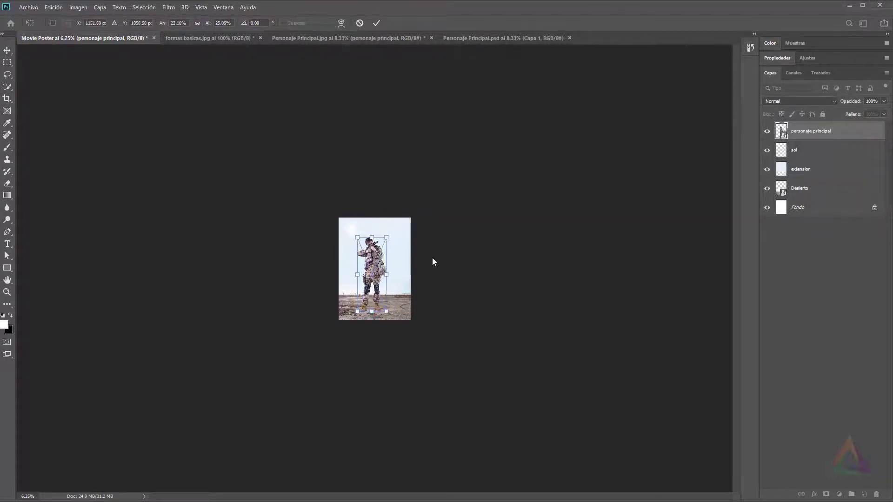
key("ctrl+z")
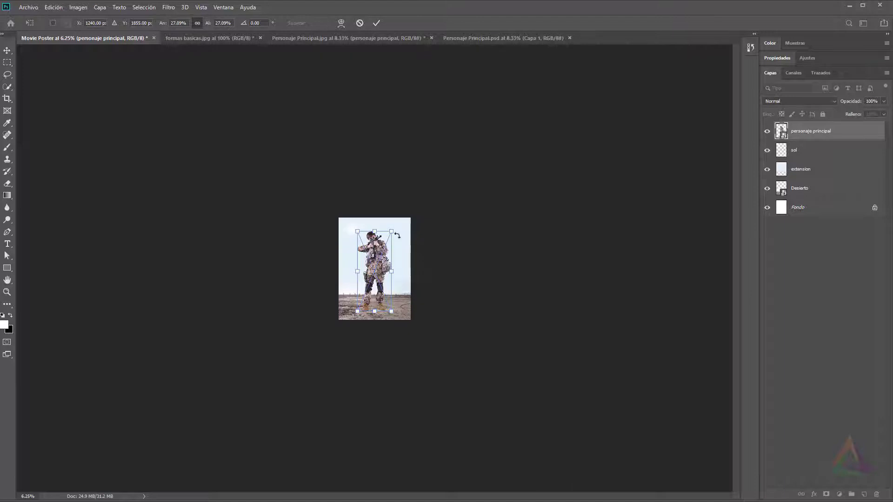
- Resize the soldier to about 26.2% and center him in the poster with his boots on the desert ground
left_click_drag(391, 231, 388, 247)
key("ctrl+0")
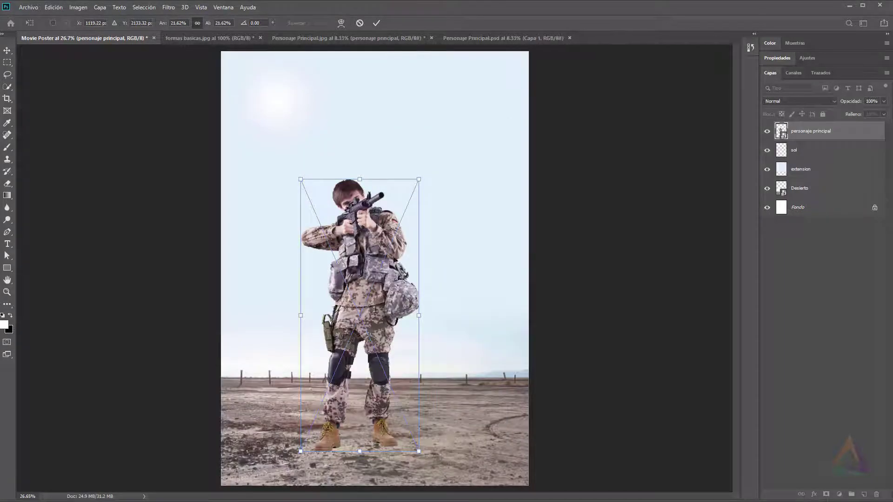
left_click_drag(399, 254, 414, 245)
left_click_drag(434, 171, 482, 125)
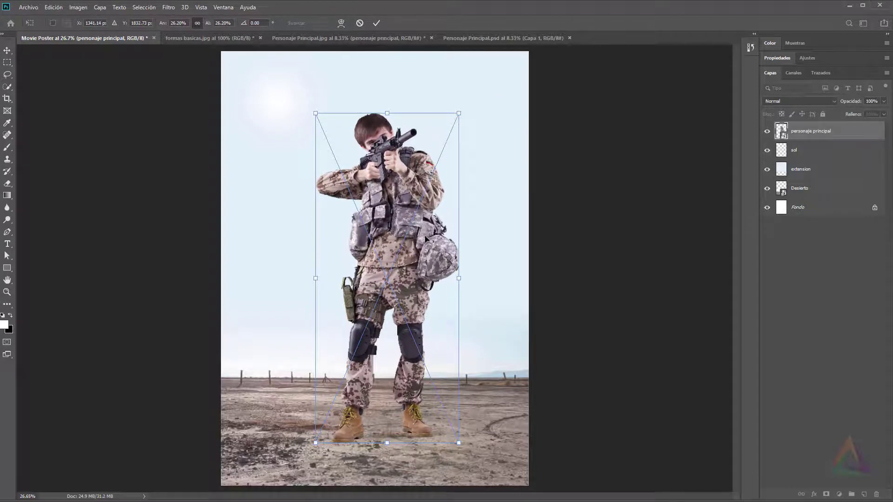
left_click_drag(428, 240, 416, 241)
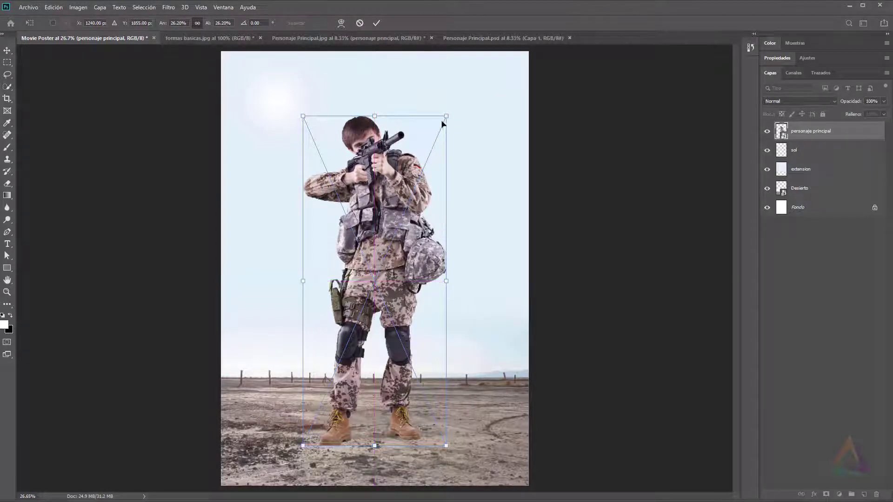
- Lower the soldier slightly on the desert ground, reduce him to about 24.3%, and apply the transform
left_click_drag(446, 115, 449, 112)
left_click_drag(441, 123, 442, 122)
left_click_drag(412, 223, 412, 228)
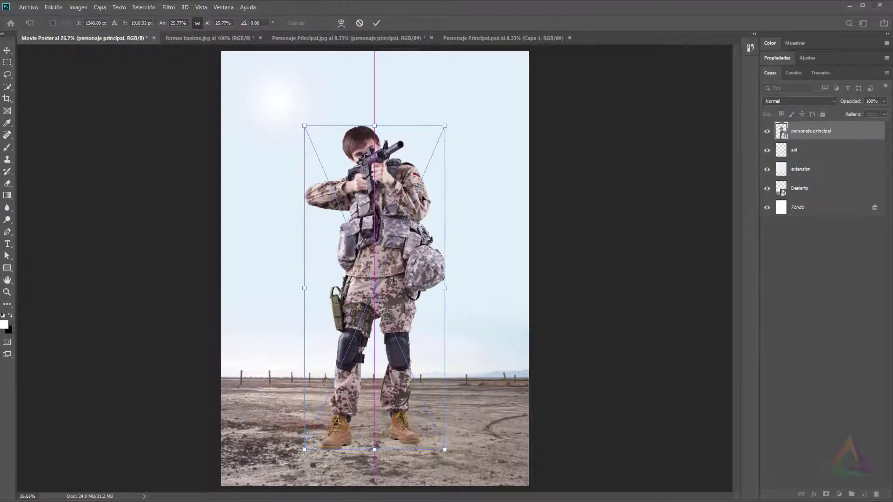
left_click_drag(444, 126, 437, 145)
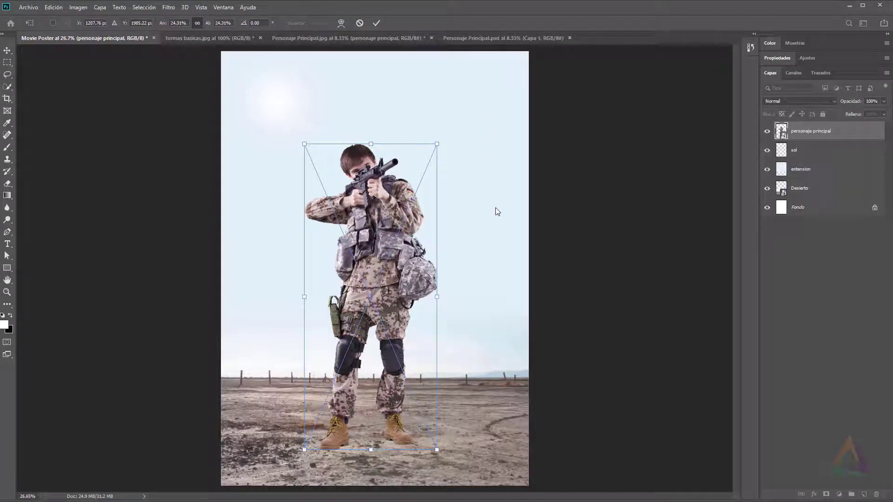
key("Return")
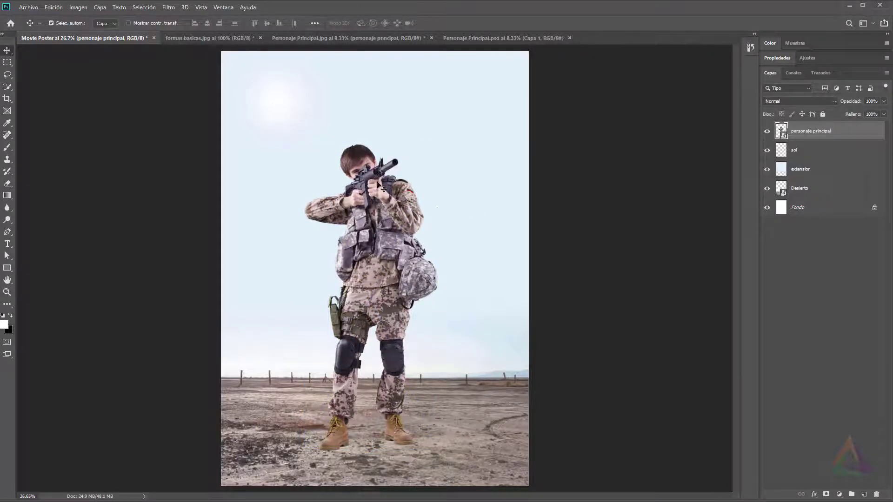
- Save the poster as Movie Poster in Photoshop format in the PSD's folder, with layers and maximized compatibility
key("ctrl+s")
left_click(34, 9)
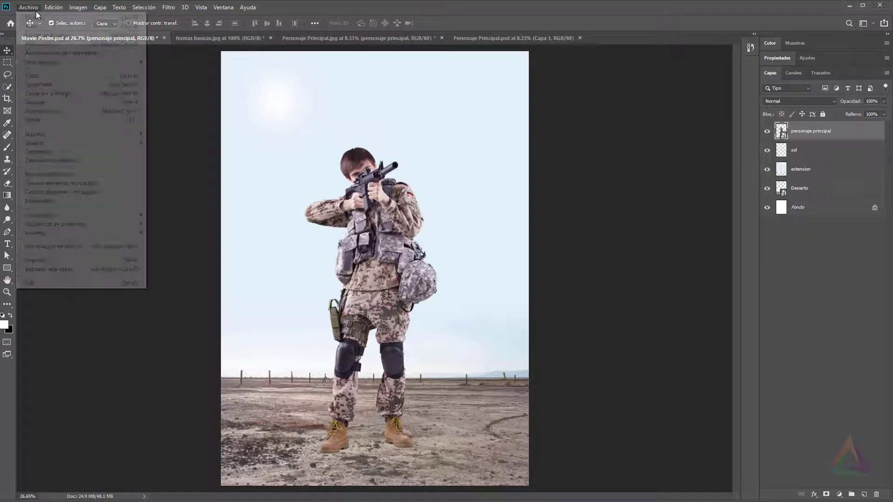
left_click(54, 102)
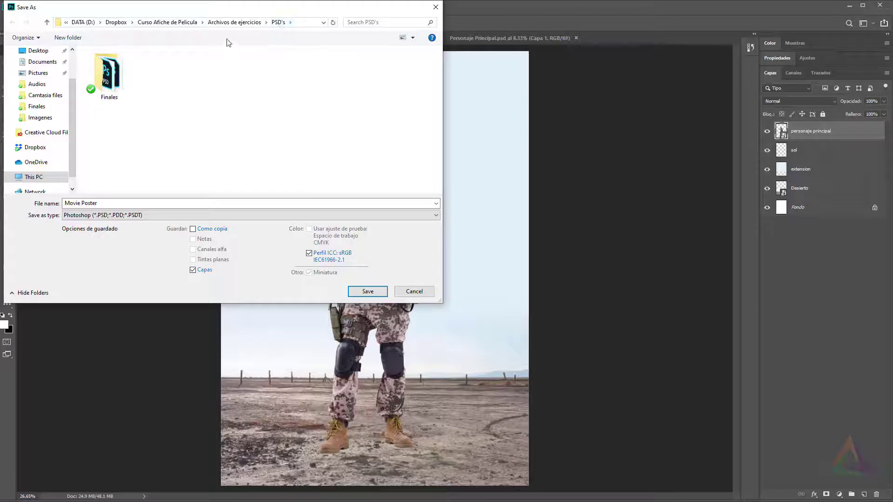
left_click(368, 291)
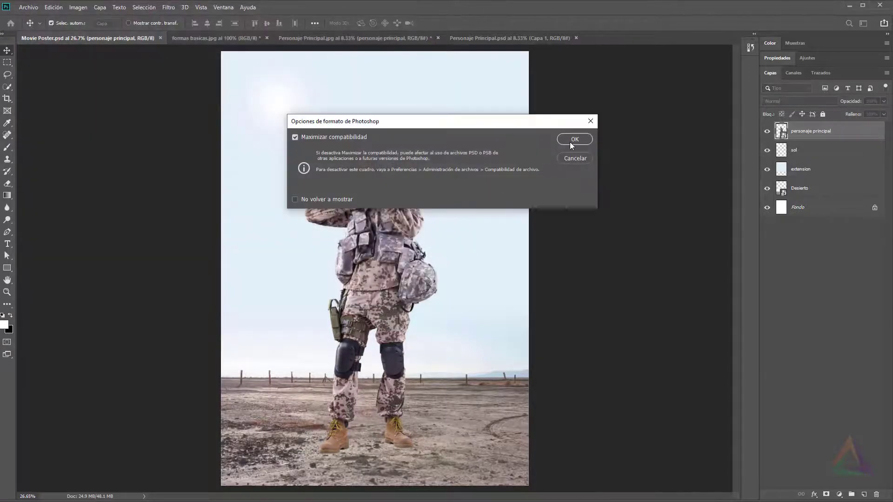
left_click(571, 143)
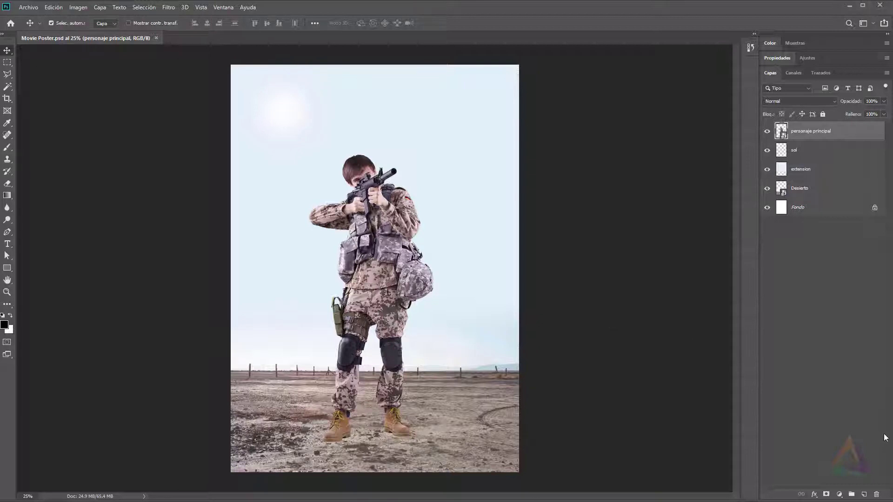
- Add a new layer above the soldier named "Sombra personaje principal" and activate the Brush tool
left_click(865, 495)
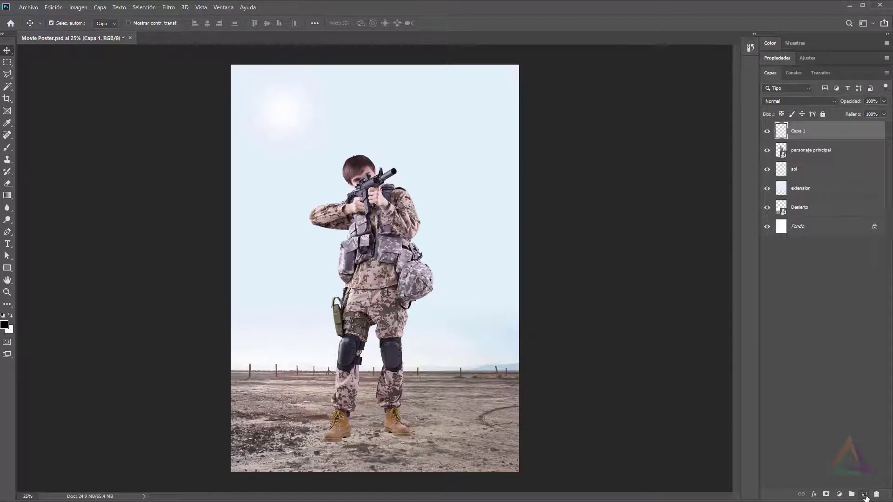
left_click(7, 148)
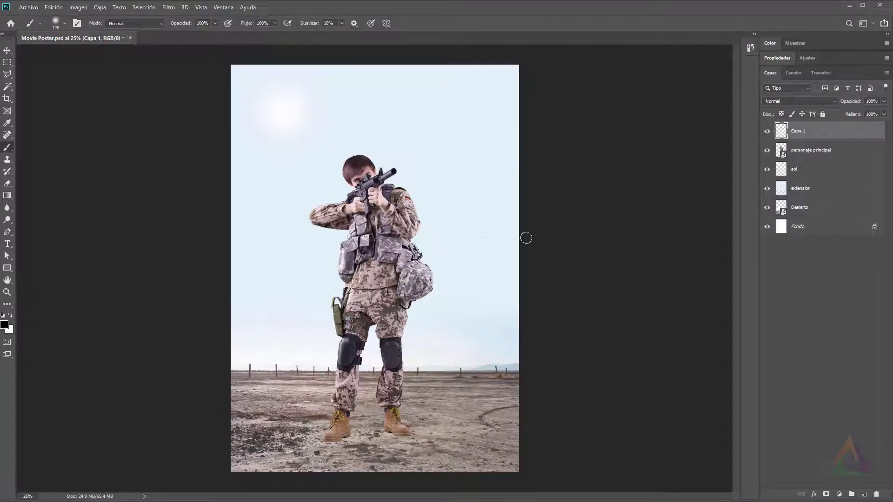
double_click(801, 131)
key("Return")
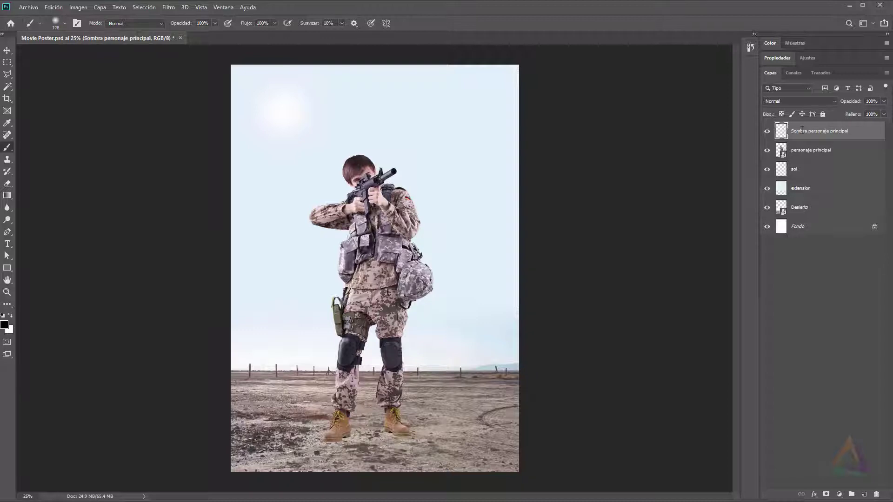
- Move the "Sombra personaje principal" layer below "personaje principal" and paint black contact shadows under both boots with a 72 px soft brush
left_click_drag(801, 132, 805, 157)
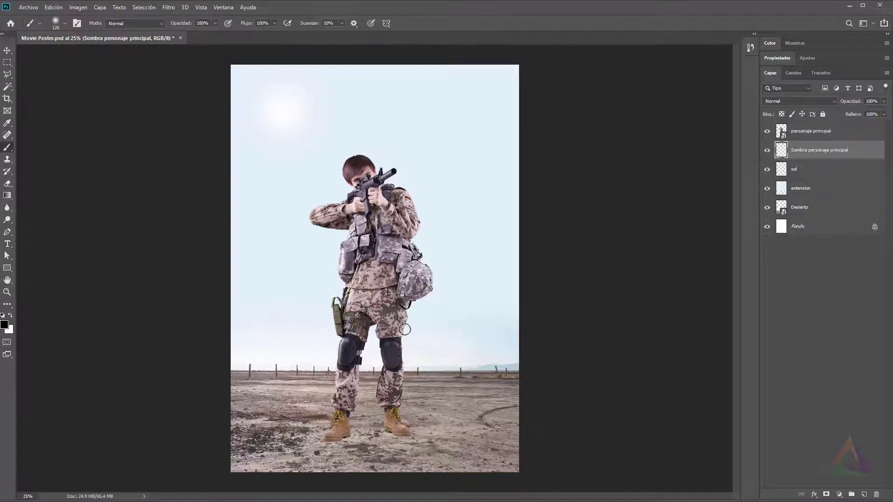
left_click(356, 424, "ctrl")
left_click(357, 424, "ctrl")
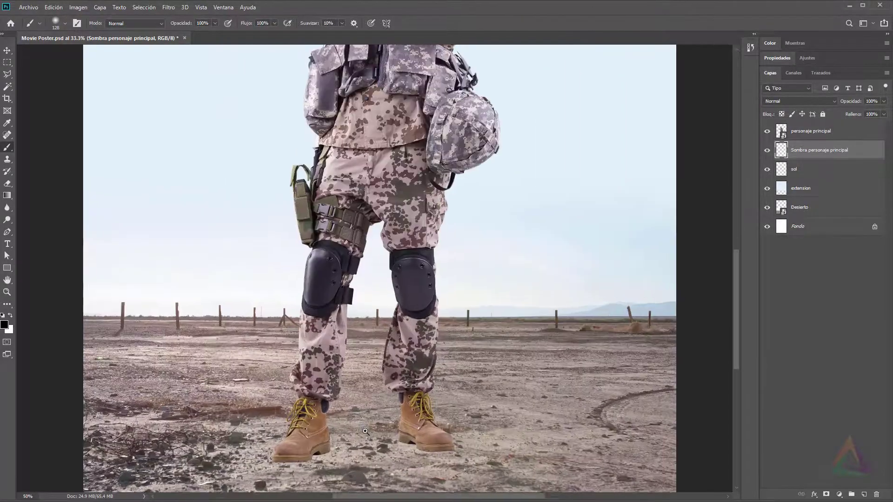
left_click(357, 424, "ctrl")
left_click(357, 424, "ctrl")
left_click_drag(350, 443, 409, 308)
left_click(372, 327, "ctrl")
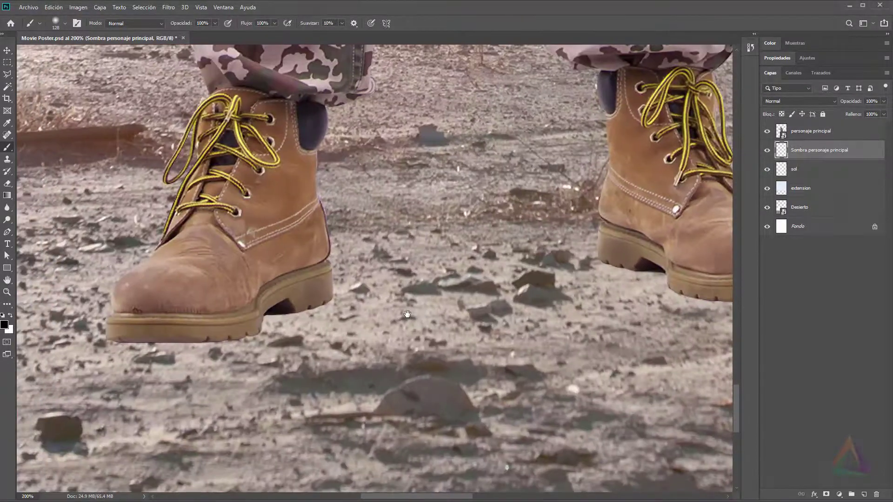
left_click(409, 307, "alt")
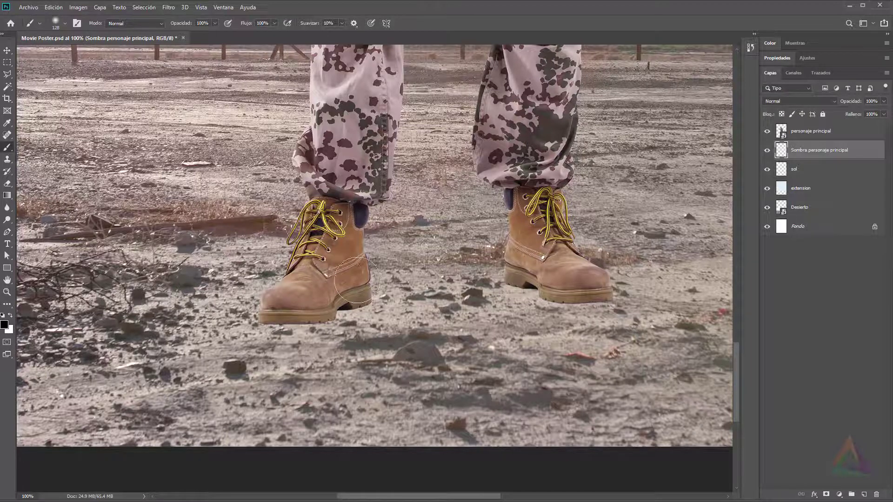
right_click(403, 259, "alt")
left_click_drag(402, 259, 395, 260)
mouse_move(273, 317)
left_mouse_down()
mouse_move(323, 314)
mouse_move(275, 323)
mouse_move(359, 298)
left_mouse_up()
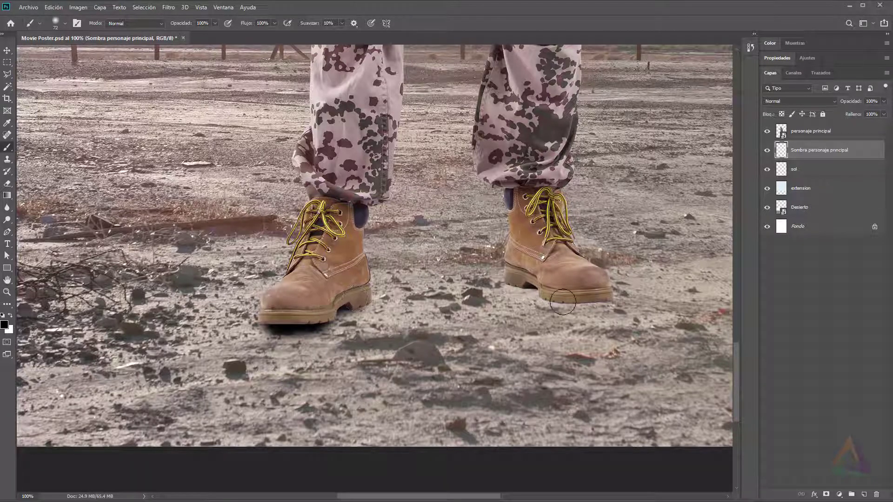
mouse_move(515, 282)
left_mouse_down()
mouse_move(600, 300)
mouse_move(580, 302)
left_mouse_up()
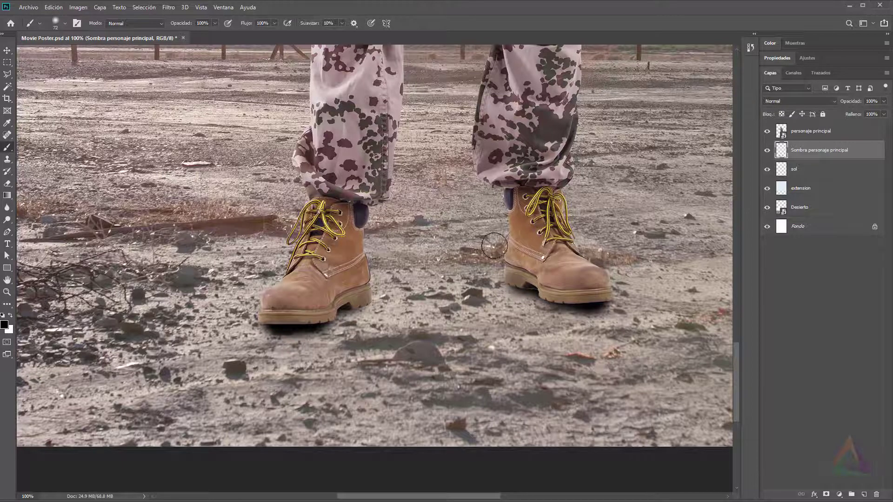
- Compare the boots with and without the painted shadow by toggling the shadow layer's visibility, and review the soldier from further out
left_click(767, 150)
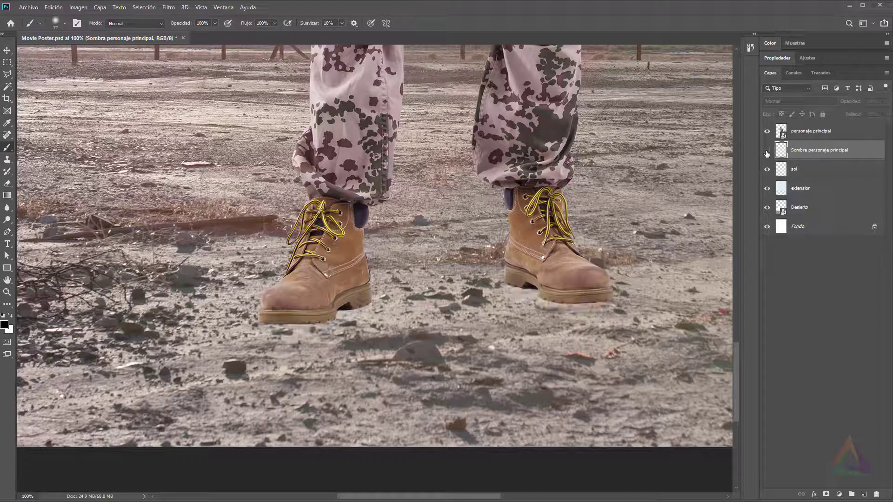
left_click(767, 151)
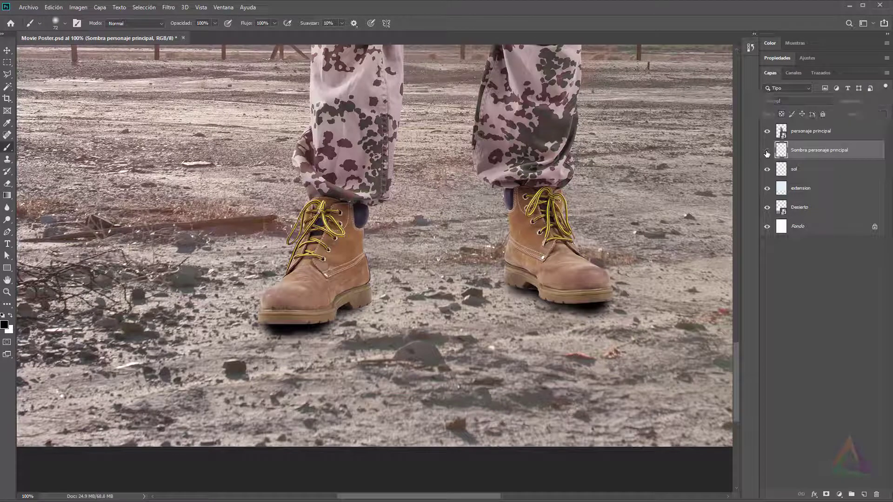
left_click(767, 151)
left_click(767, 151)
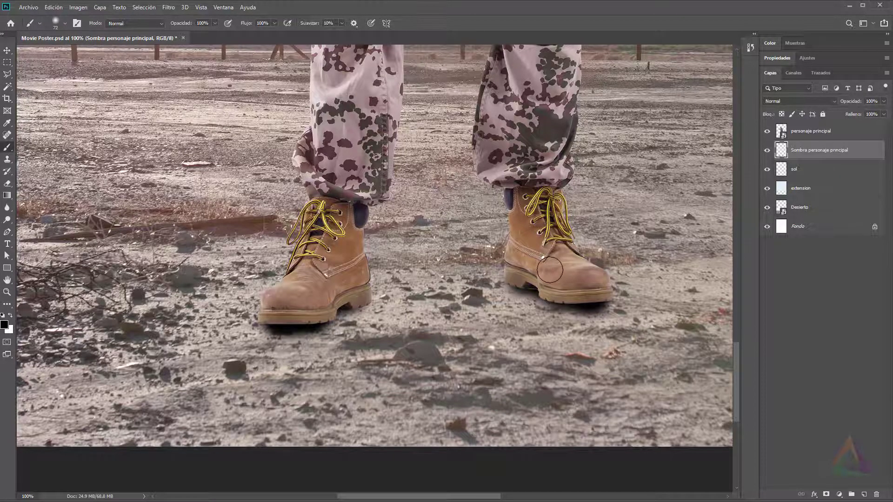
left_click(511, 233, "alt")
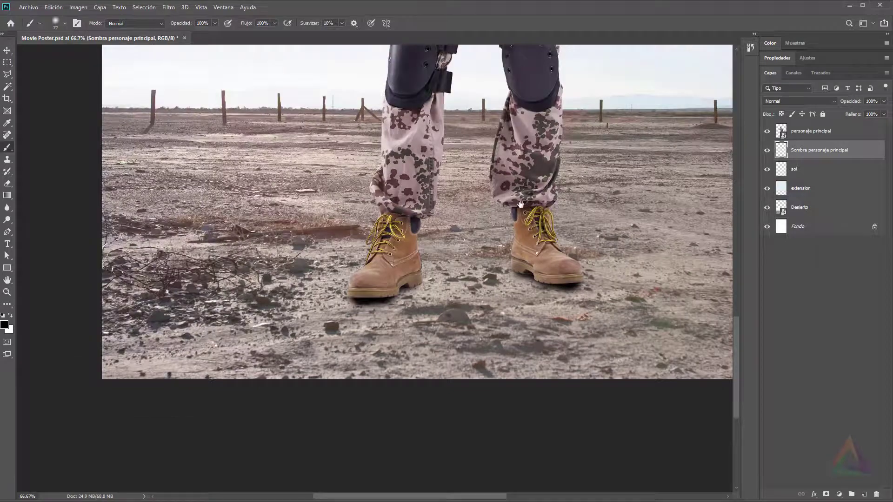
left_click_drag(521, 204, 507, 331)
left_click(501, 303, "alt")
left_click_drag(512, 269, 503, 308)
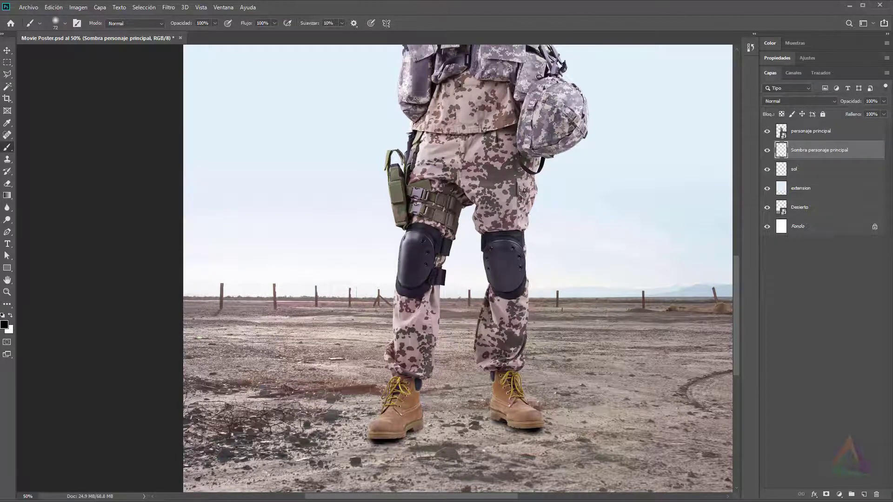
- Open the Caza 1 image from the Imagenes folder as a separate document and activate the Pen tool in path mode
left_click(85, 501)
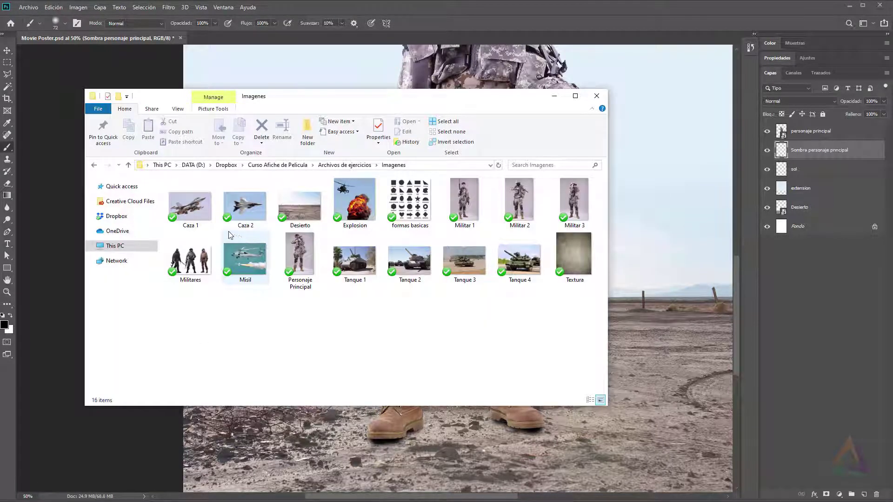
left_click_drag(188, 210, 211, 48)
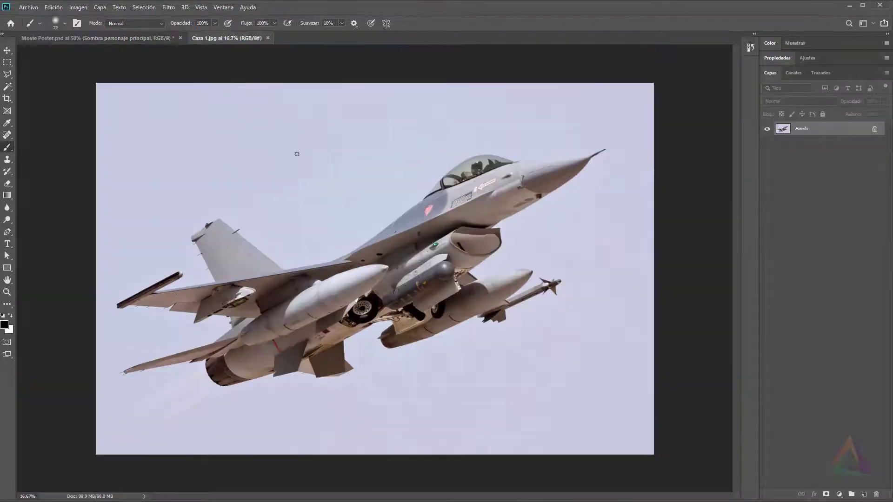
left_click(7, 232)
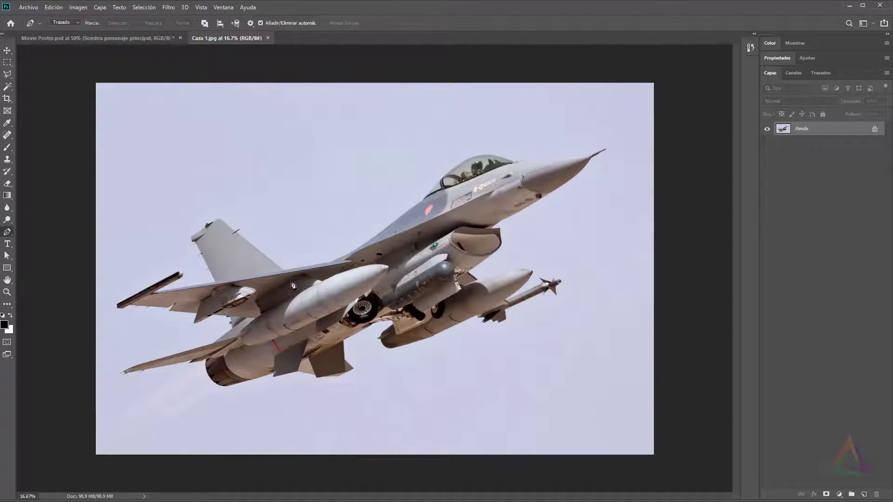
- Start a path where the fighter's belly meets the dark ventral fin and trace the straight fuselage underside toward the wheels
left_click(341, 352, "ctrl")
left_click(340, 353, "ctrl")
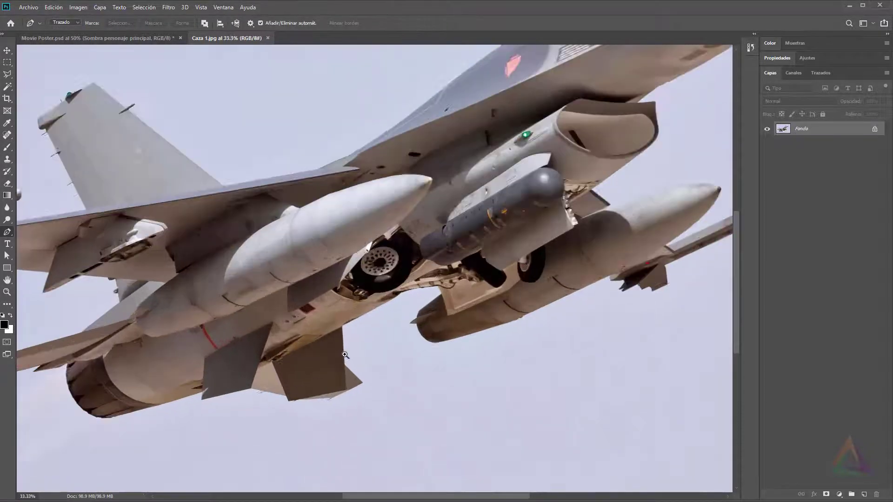
left_click(341, 352, "ctrl")
left_click_drag(362, 337, 419, 267)
left_click(420, 241, "ctrl")
left_click(461, 223, "ctrl")
left_click(415, 264, "ctrl")
left_click(419, 266, "ctrl")
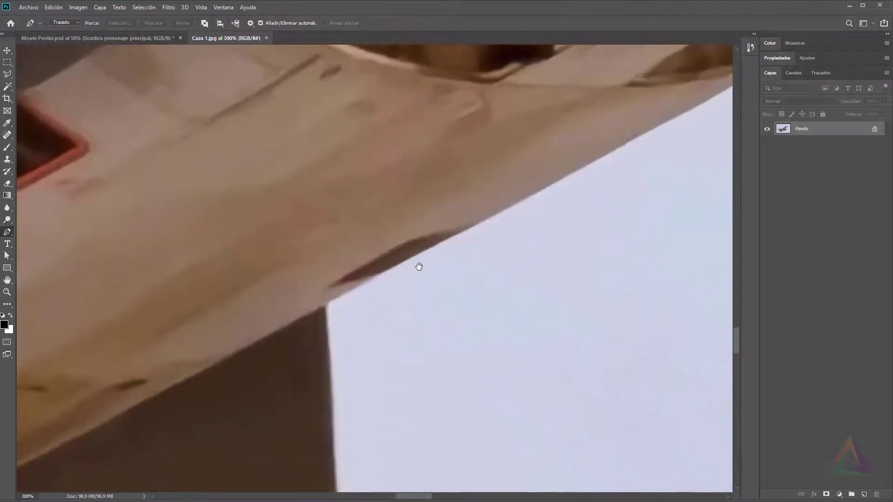
left_click(324, 303)
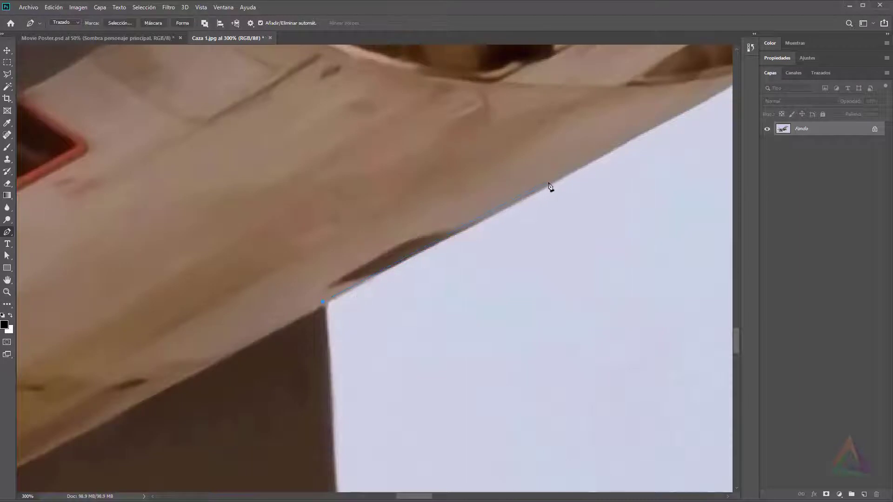
left_click(550, 184)
left_click_drag(638, 155, 511, 238)
left_click(611, 162)
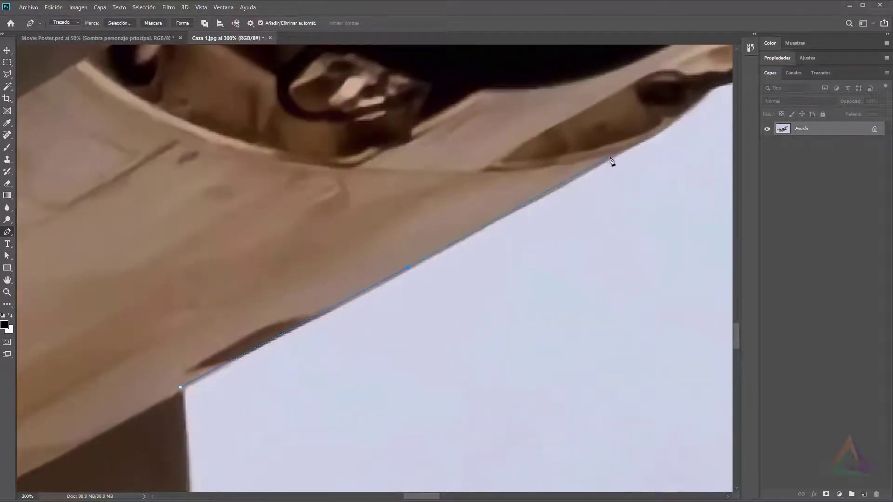
- Continue the path around the curved belly edge beside the wheel and along the dark lower edge of the landing gear strut
left_click_drag(649, 144, 504, 233)
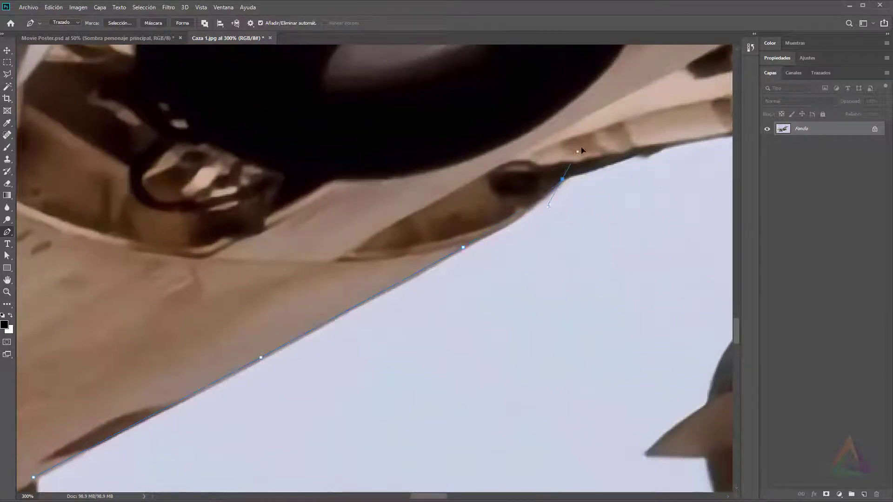
left_click_drag(581, 151, 614, 129)
left_click(563, 179, "alt")
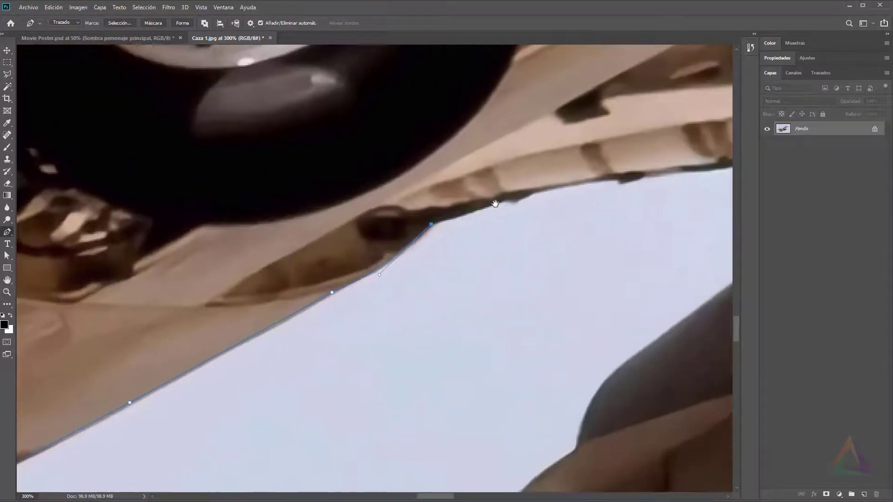
left_click_drag(572, 183, 437, 231)
left_click(501, 203)
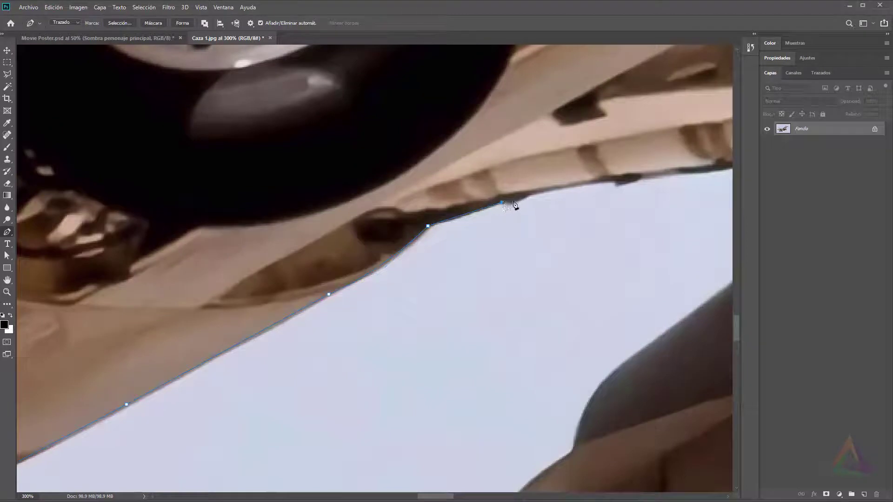
left_click(512, 201)
left_click(532, 194)
left_click(545, 190)
left_click_drag(556, 195, 460, 209)
left_click(522, 197)
left_click(533, 199)
left_click(503, 195)
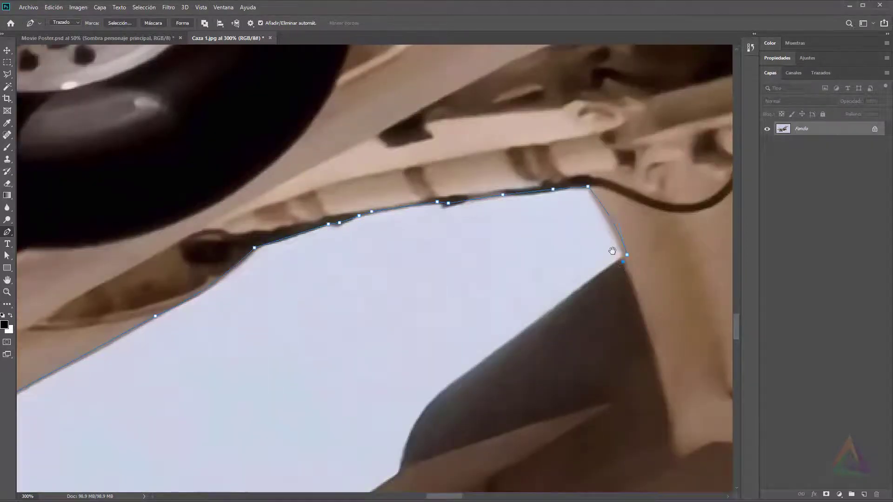
- Trace the path from the landing gear around the pointed tail and rounded rear end of the far fuel tank
left_click_drag(612, 252, 658, 135)
left_click_drag(493, 236, 485, 306)
left_click(491, 206)
left_click(465, 230)
left_click(526, 232)
left_click_drag(540, 242, 366, 154)
left_click_drag(416, 271, 474, 322)
left_click_drag(566, 308, 611, 302)
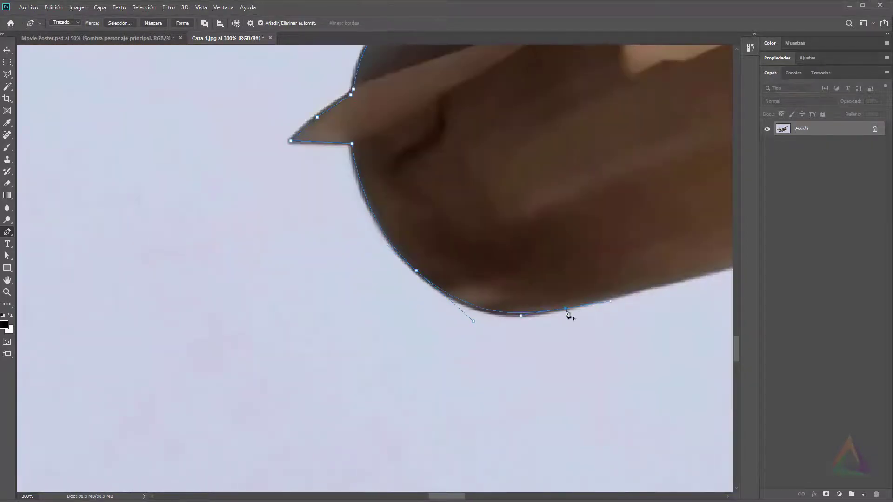
- Extend the path along the far fuel tank's underside to the first notch of the dark fin assembly
left_click_drag(675, 266, 186, 353)
left_click(237, 345)
left_click_drag(605, 186, 186, 348)
left_click_drag(651, 140, 232, 303)
left_click(289, 290)
left_click(386, 244)
left_click(394, 290)
left_click(481, 292)
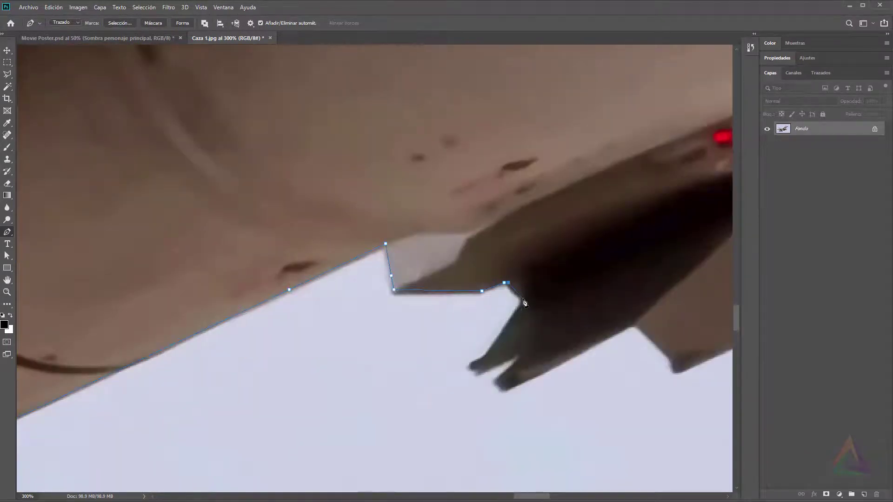
- Trace the path around the two pointed prongs of the dark fin beside the far fuel tank
left_click(522, 297)
left_click(522, 304)
left_click_drag(523, 321, 492, 207)
left_click(459, 242)
left_click(452, 247)
left_click(444, 254)
left_click(456, 257)
left_click(485, 241)
left_click(600, 212)
left_click(605, 210)
- Trace the stepped notches along the lower edge of the brown fin ahead of the prongs
left_click_drag(642, 243, 513, 225)
left_click(512, 225)
left_click(516, 233)
left_click(516, 240)
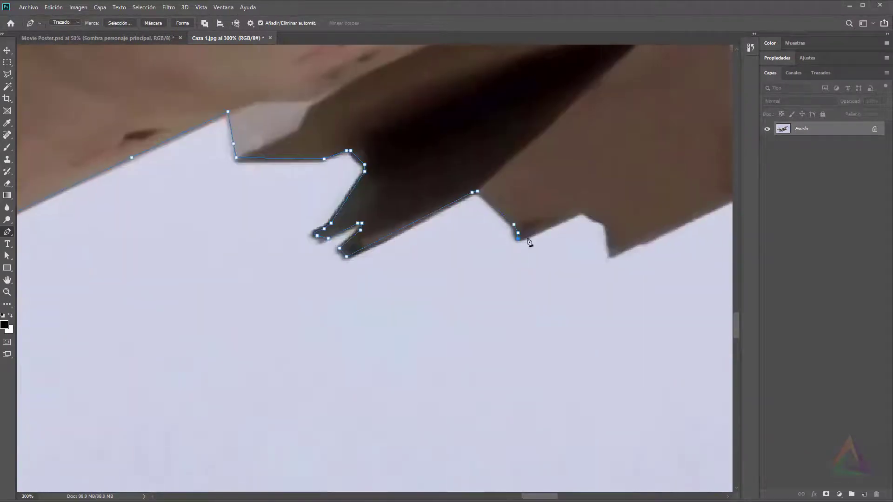
left_click(523, 237)
left_click_drag(582, 214, 381, 279)
- Continue the path along the missile rail's lower edge, around the missile's lower fins and up to its rounded nose
left_click_drag(651, 121, 139, 372)
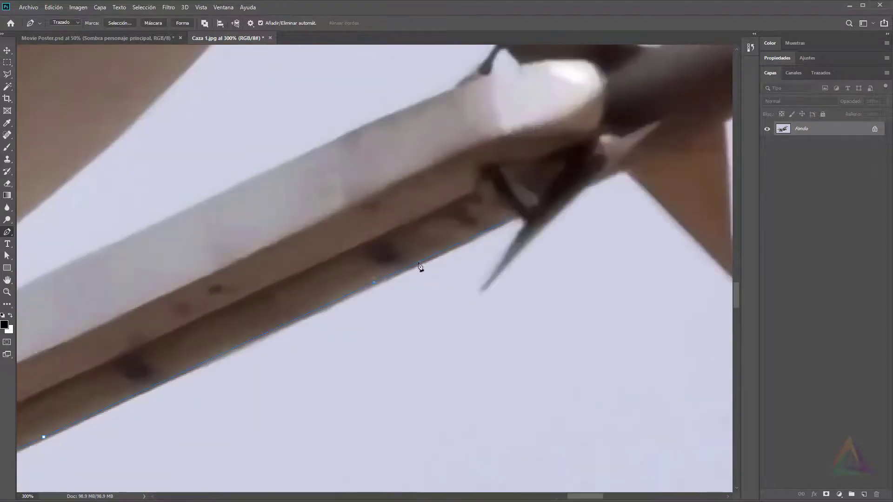
left_click(375, 283)
left_click(526, 221)
left_click(482, 290)
left_click(625, 168)
left_click(506, 143)
left_click(618, 254)
mouse_move(593, 182)
left_mouse_down()
mouse_move(584, 133)
mouse_move(525, 210)
left_mouse_up()
left_click(588, 203)
left_click_drag(636, 146, 634, 109)
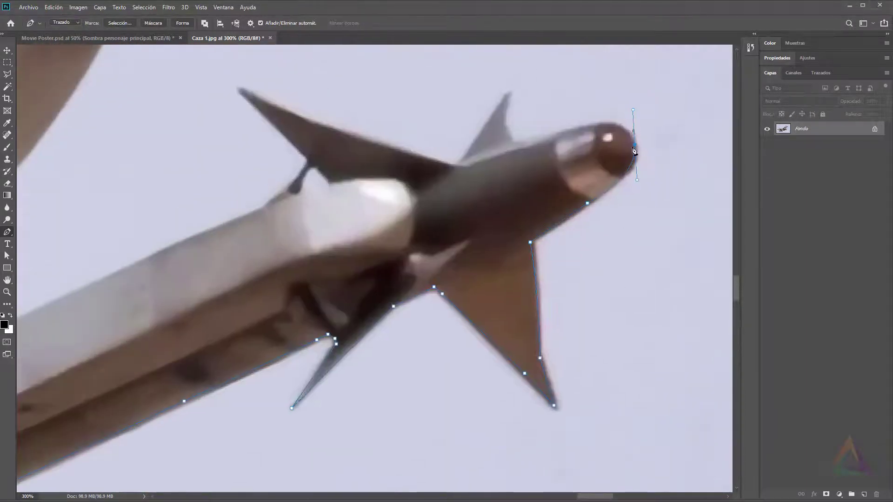
- Trace the top of the wingtip missile and its two upper fins
mouse_move(560, 137)
left_mouse_down()
mouse_move(497, 162)
mouse_move(557, 150)
left_mouse_up()
left_click(546, 98)
left_click(539, 102)
left_click(496, 171)
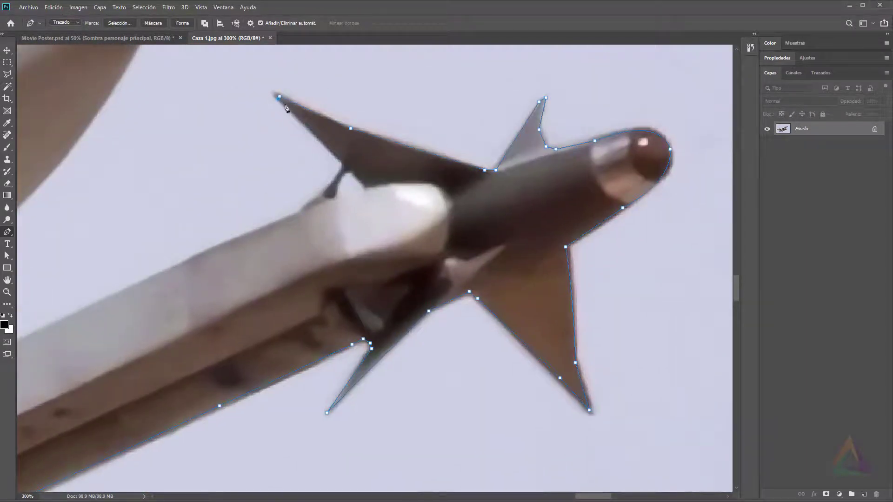
scroll(287, 109, "up", 1)
left_click(420, 155)
- Carry the path back along the missile rail's upper edge to the far fuel tank
left_click_drag(339, 210, 663, 88)
left_click_drag(280, 260, 597, 134)
left_click(160, 344)
left_click(139, 330)
left_click(337, 334)
- Trace the far fuel tank's nose and its curved upper edge back to the dark pylon
mouse_move(514, 175)
left_mouse_down()
mouse_move(534, 145)
mouse_move(368, 372)
left_mouse_up()
left_click(514, 174, "alt")
left_click_drag(490, 190, 525, 96)
left_click_drag(325, 153, 513, 191)
left_click_drag(403, 168, 273, 188)
scroll(441, 189, "down", 1)
left_click_drag(372, 209, 721, 189)
left_click_drag(315, 277, 55, 384)
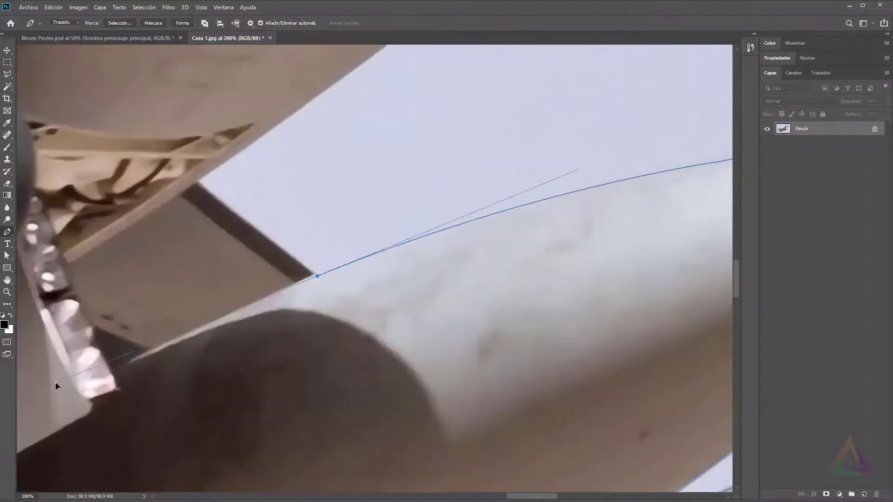
- Trace the path along the dark pylon edge and the adjoining belly toward the air intake
left_click_drag(279, 233, 393, 300)
left_click(318, 265)
left_click(313, 251)
left_click_drag(470, 250, 569, 174)
left_click_drag(516, 205, 468, 338)
left_click(479, 340)
mouse_move(563, 234)
left_mouse_down()
mouse_move(587, 168)
mouse_move(577, 324)
left_mouse_up()
- Outline the air intake's lip with closely spaced anchor points
left_click_drag(573, 224, 553, 118)
left_click(571, 159)
left_click_drag(553, 152, 535, 157)
left_click(496, 159)
left_click(464, 157)
- Extend the path along the underside of the forward fuselage toward the nose cone
left_click_drag(610, 53, 472, 231)
left_click(439, 243)
left_click_drag(631, 154, 413, 289)
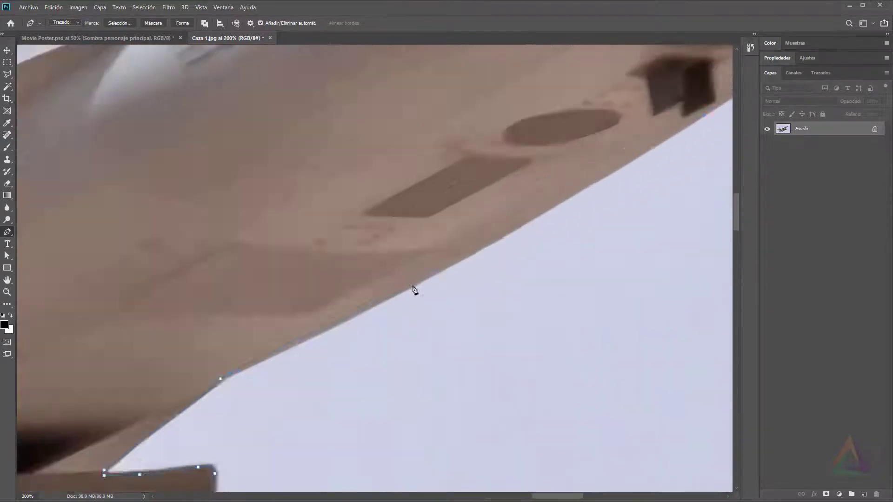
left_click_drag(675, 140, 363, 335)
left_click(425, 304)
- Trace the nose cone's lower edge and the thin probe out to its tip
left_click_drag(495, 218, 604, 63)
left_click_drag(521, 186, 483, 223)
left_click(474, 229)
left_click(483, 223)
left_click(409, 311)
left_click(511, 251)
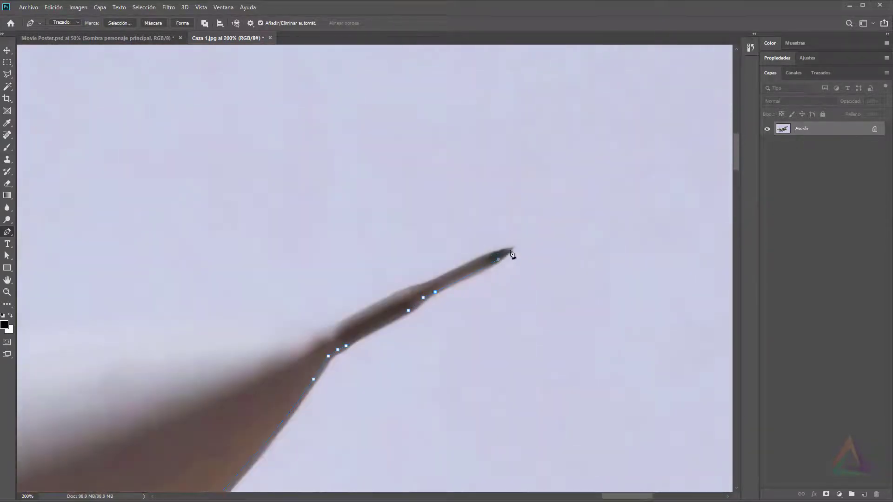
left_click(485, 290)
- Carry the path back from the probe along the top of the nose and over the cockpit canopy
scroll(485, 289, "down", 1)
mouse_move(301, 278)
left_mouse_down()
mouse_move(128, 329)
mouse_move(143, 314)
left_mouse_up()
left_click(180, 298)
left_click_drag(180, 298, 502, 217)
left_click(437, 222)
mouse_move(363, 248)
left_mouse_down()
mouse_move(242, 296)
mouse_move(263, 282)
left_mouse_up()
left_click(221, 362)
- Trace the fighter's upper fuselage edge from behind the canopy back to the vertical tail
scroll(405, 298, "down", 1)
scroll(405, 299, "down", 1)
scroll(303, 342, "up", 1)
left_click(441, 223)
mouse_move(302, 343)
left_mouse_down()
mouse_move(442, 221)
mouse_move(462, 231)
left_mouse_up()
left_click(456, 226)
left_click_drag(331, 316, 478, 220)
left_click(386, 265)
left_click(193, 297)
- Trace the tail fin's leading edge and the small dark probe projecting from it
scroll(333, 195, "up", 4)
left_click(333, 195)
left_click(340, 175)
left_click(402, 131)
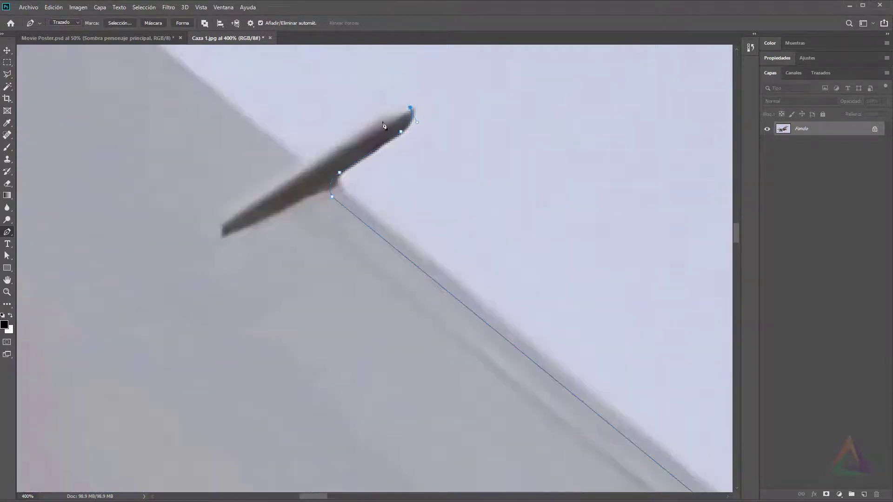
left_click_drag(291, 139, 414, 201)
- Trace back from the tail fin's small probe over the fin's top corner and along to the green light
scroll(415, 201, "down", 1)
left_click(399, 109)
left_click_drag(444, 126, 668, 99)
left_click(516, 143)
left_click_drag(367, 223, 439, 197)
left_click(488, 145)
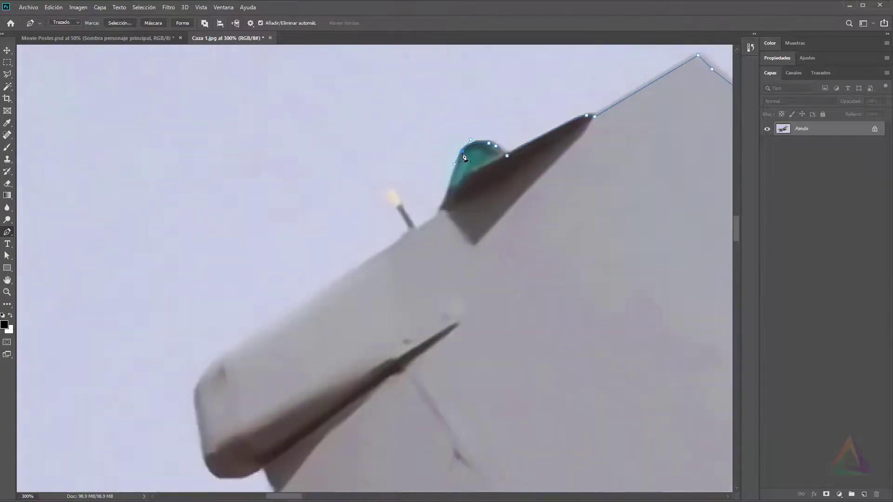
- Trace the rear of the green light and the short pale-tipped antenna behind it
scroll(439, 197, "up", 3)
left_click(519, 166)
left_click(486, 124)
left_click_drag(469, 93, 448, 89)
left_click(467, 107, "alt")
scroll(484, 140, "down", 1)
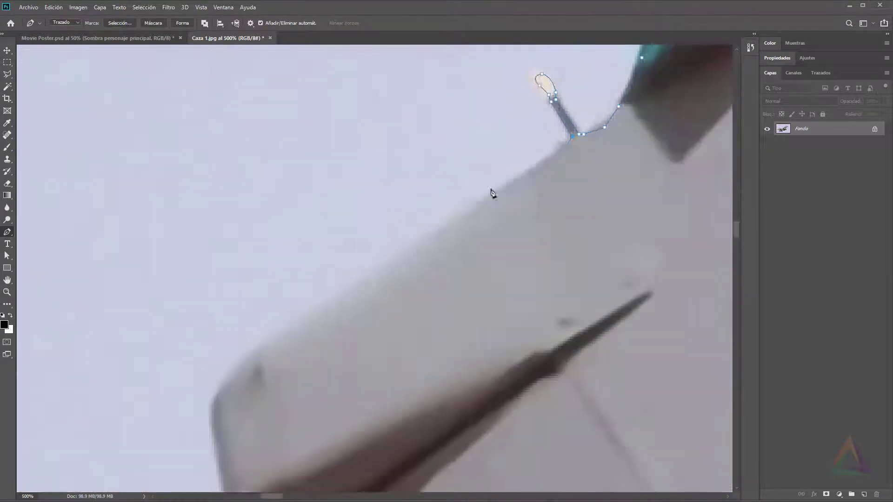
- Trace the upper edge of the pod at the fin's top and around its blunt rear end
left_click(466, 176)
left_click_drag(388, 239, 356, 280)
left_click_drag(381, 298, 403, 188)
left_click_drag(393, 189, 405, 228)
left_click(405, 259)
left_click_drag(433, 299, 454, 303)
left_click(433, 299, "alt")
left_click(463, 299)
left_click_drag(500, 280, 514, 270)
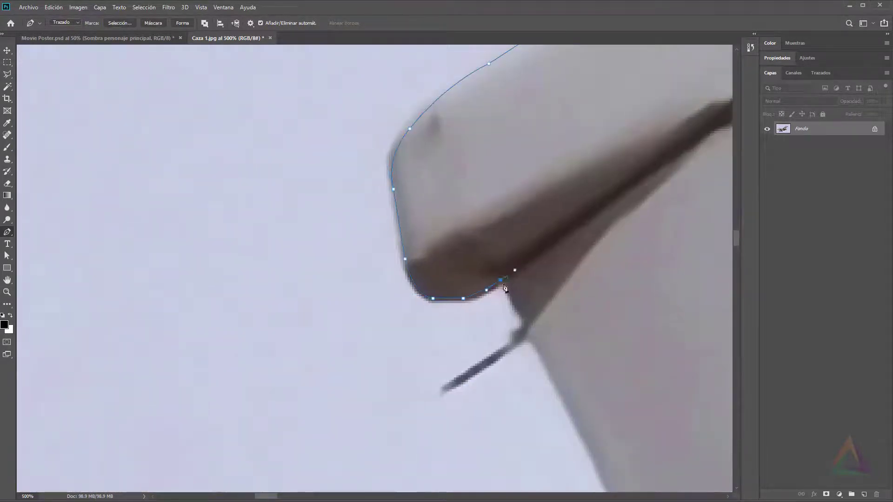
- Continue the path from beneath the pod, around the first thin rod and down the fin's trailing edge
left_click(501, 280, "alt")
left_click(507, 287)
left_click_drag(521, 325, 530, 256)
left_click(528, 248)
left_click(534, 255)
left_click_drag(616, 404, 557, 198)
left_click(555, 205)
left_click(477, 262)
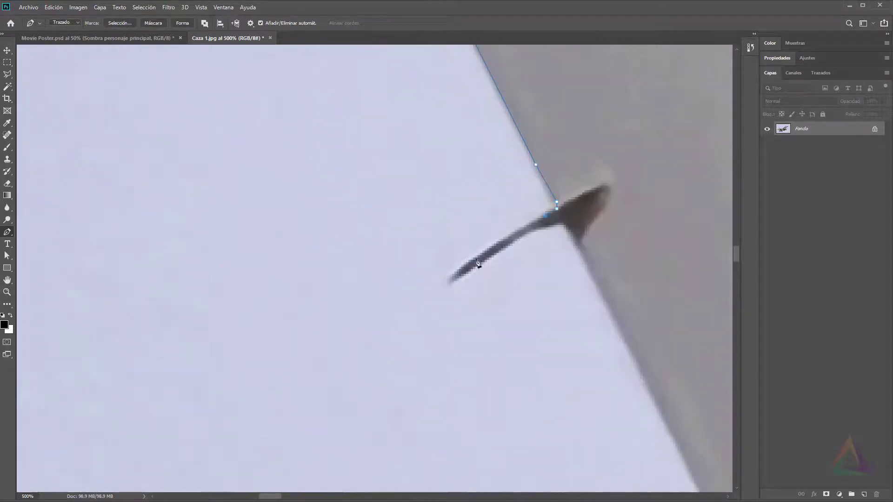
- Outline the next two thin rods projecting from the tail fin's trailing edge
left_click(452, 280)
left_click(531, 232)
left_click_drag(650, 391, 587, 291)
scroll(534, 323, "up", 1)
left_click(525, 334)
left_click_drag(525, 354, 586, 271)
left_click(496, 318)
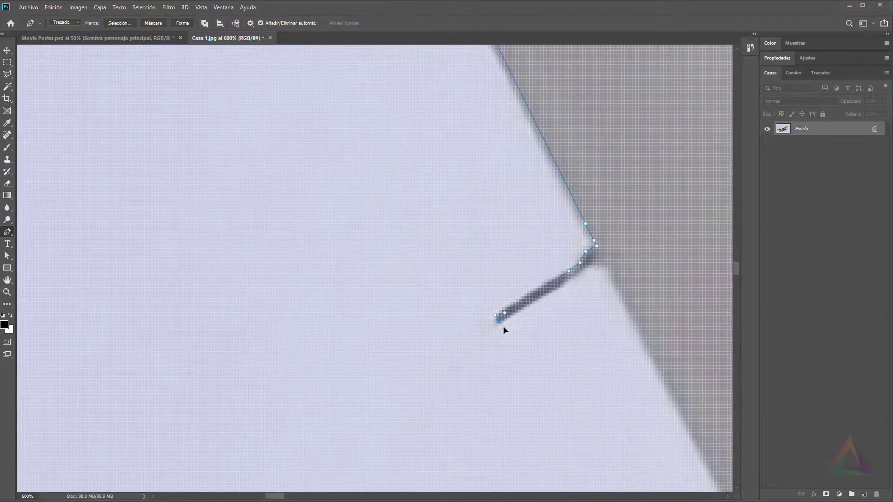
left_click(565, 277)
- Trace the rest of the fin's trailing edge and the wing's upper edge out to the dark wingtip rail
left_click_drag(698, 419, 605, 186)
scroll(651, 279, "down", 1)
left_click(661, 267)
scroll(654, 281, "down", 1)
left_click_drag(209, 349, 628, 260)
left_click(247, 308)
left_click_drag(249, 313, 506, 310)
left_click(155, 361)
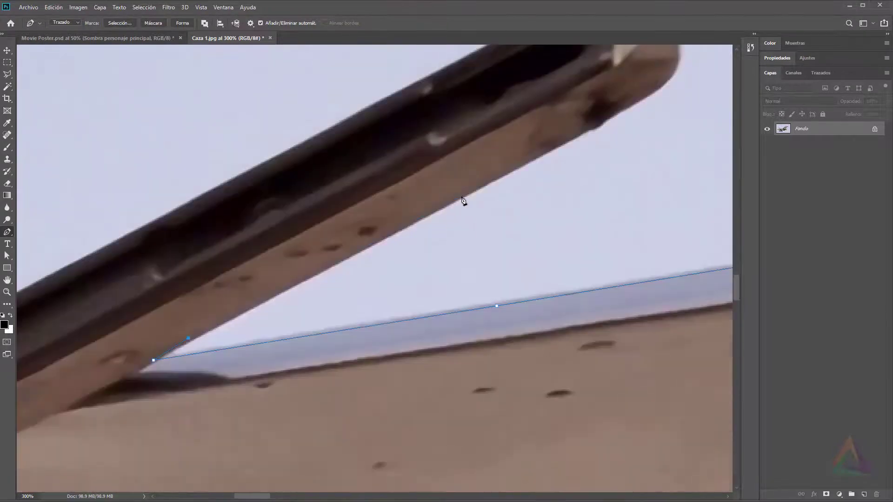
- Trace the wingtip rail's inner edge, its rounded front end and its long outer edge
left_click(462, 200)
left_click(405, 313)
left_click(437, 295)
left_click_drag(485, 249, 458, 260)
left_click_drag(223, 419, 567, 185)
left_click(213, 329)
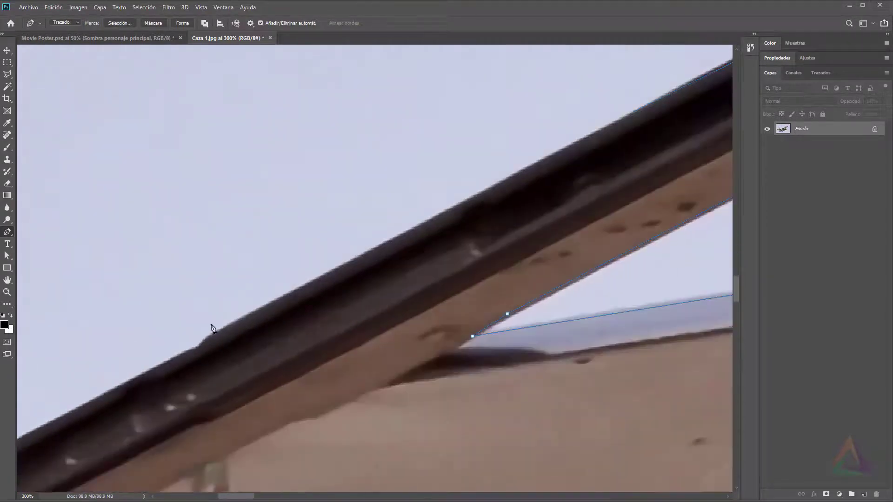
- Trace the rail's rear end and underside to the wing's trailing edge and the first thin rod there
left_click_drag(202, 349, 431, 189)
scroll(60, 378, "up", 2)
left_click(200, 241)
left_click(372, 365)
left_click(572, 259)
left_click_drag(654, 262, 350, 303)
left_click(513, 318)
left_click(447, 361)
left_click(442, 371)
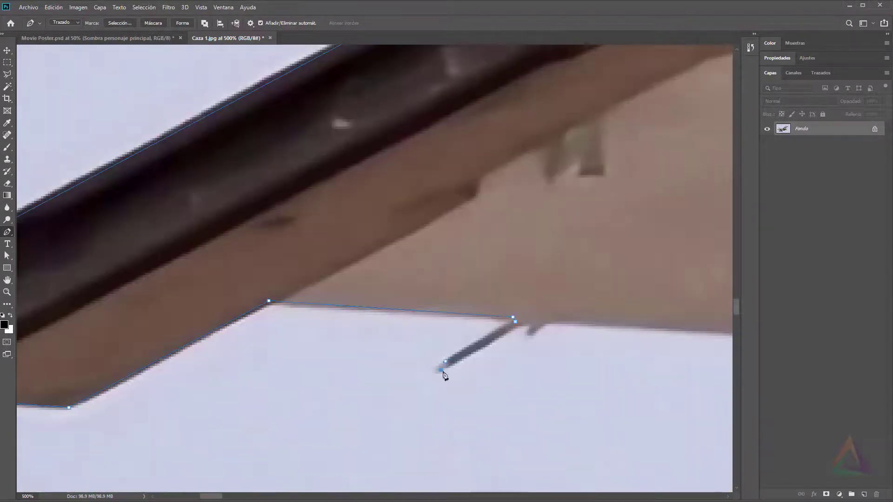
- Carry the path from the first thin rod along the wing's trailing edge to the next rod
left_click(516, 326)
left_click(527, 323)
left_click_drag(651, 335, 281, 310)
left_click(475, 316)
left_click(511, 321)
left_click_drag(697, 332, 302, 269)
left_click(469, 273)
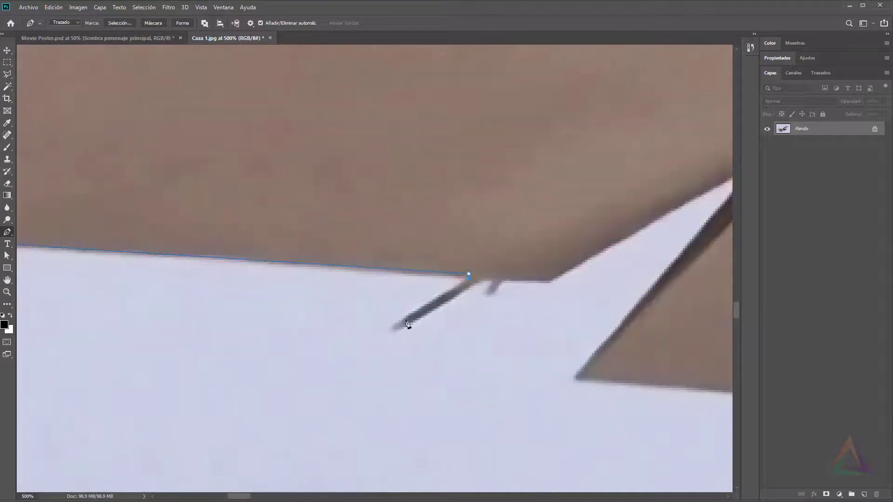
- Trace the next thin rod, the notch in the wing's trailing edge and the dark pointed fairing's edge
left_click(405, 327)
left_click(550, 281)
left_click_drag(651, 209, 368, 269)
left_click(468, 229)
left_click_drag(693, 471, 90, 210)
left_click(653, 261)
left_click(508, 376)
left_click(490, 432)
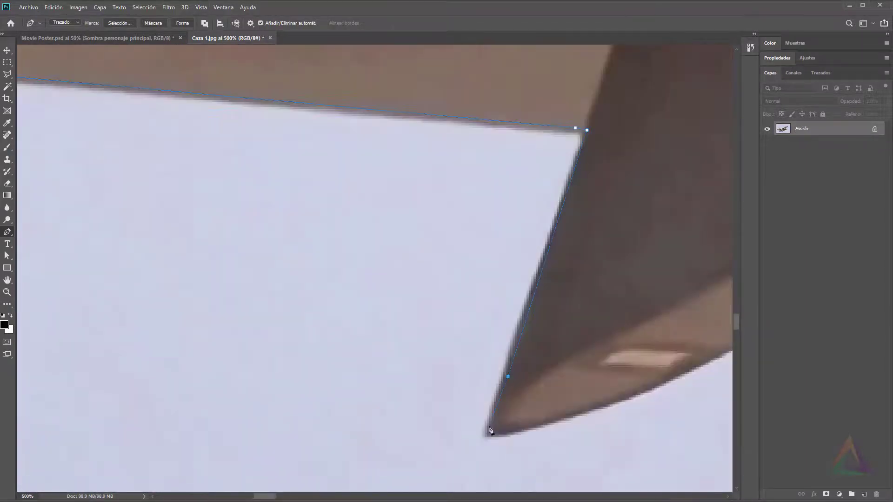
- Trace from the fairing's tip along the trailing edge, around the dark bump and onto the pale fuselage fitting
left_click(524, 378)
left_click(514, 269)
left_click(589, 313)
left_click(630, 290)
left_click_drag(637, 293, 638, 295)
left_click(645, 311)
left_click_drag(660, 400, 602, 258)
left_click(542, 339)
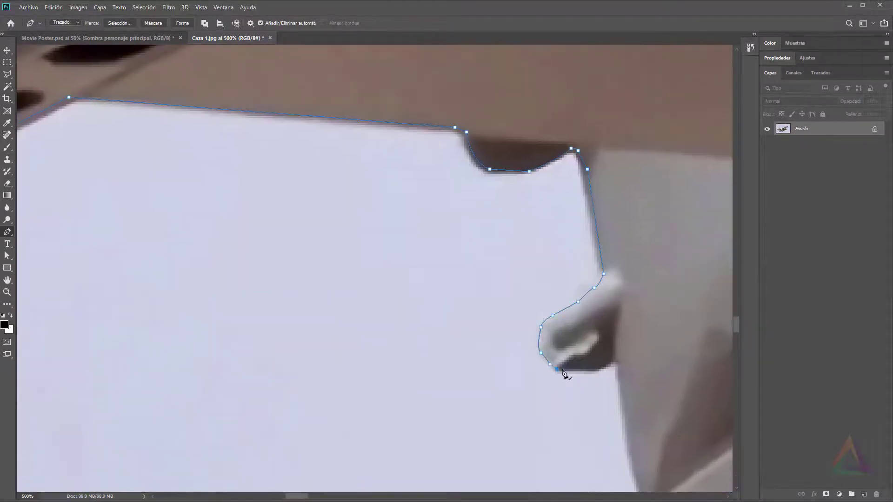
- Trace beneath the pale fitting, down the fuselage side and onto the horizontal tailplane's upper edge
left_click(599, 370)
left_click_drag(628, 372, 555, 203)
left_click(578, 339)
left_click(334, 269)
left_click_drag(233, 373, 689, 160)
left_click_drag(149, 325, 651, 186)
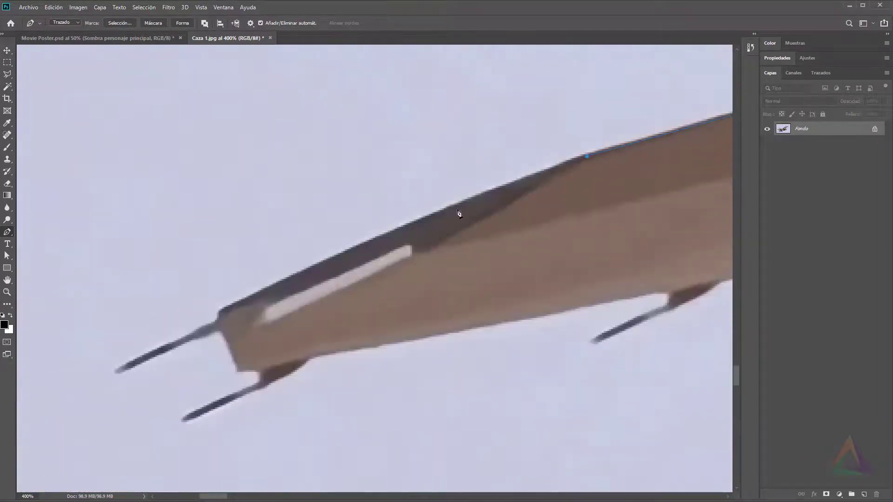
- Trace the tailplane's upper edge out to its tip and around the thin rod projecting there
left_click(434, 210)
left_click_drag(363, 261, 485, 206)
left_click(344, 253)
scroll(344, 256, "up", 3)
left_click(242, 289)
left_click(245, 299)
left_click_drag(415, 227, 418, 231)
left_click(443, 292)
left_click(494, 227)
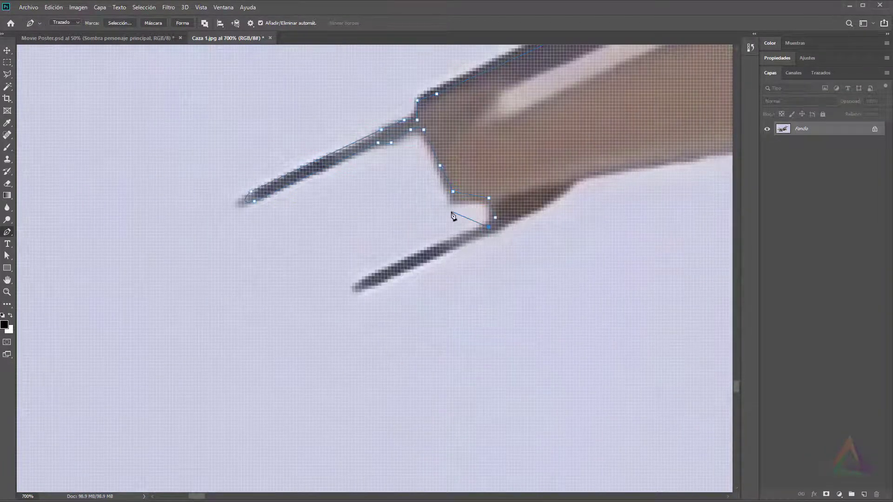
- Outline the two thin rods on the tailplane's lower edge and the edge between them
left_click(361, 286)
left_click(454, 280)
left_click_drag(698, 205, 46, 353)
left_click(412, 287)
left_click(437, 283)
left_click(454, 303)
left_click(333, 366)
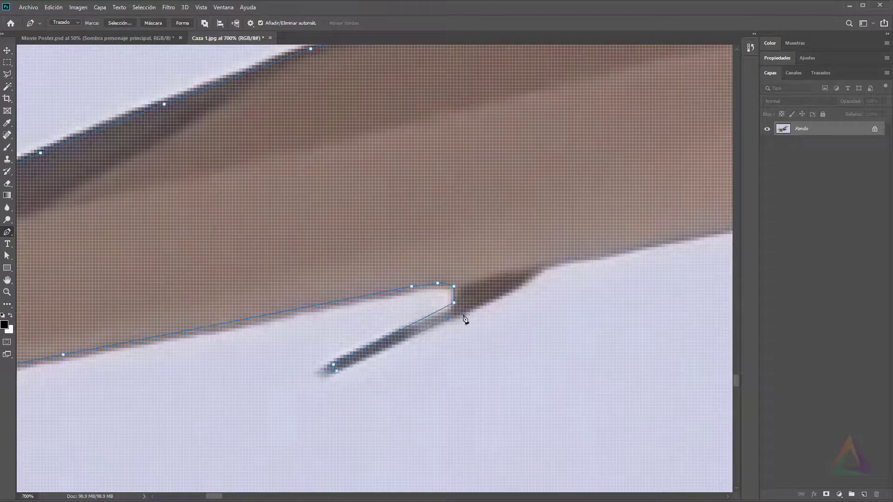
- Trace the tailplane's lower edge and the pointed fairing beside it up to the engine nozzle
scroll(465, 318, "down", 10)
left_click_drag(373, 333, 187, 340)
scroll(375, 306, "up", 6)
left_click(360, 311)
left_click(362, 320)
left_click(299, 370)
left_click(293, 376)
left_click_drag(465, 279, 297, 301)
left_click(361, 355)
left_click(375, 345)
left_click(435, 329)
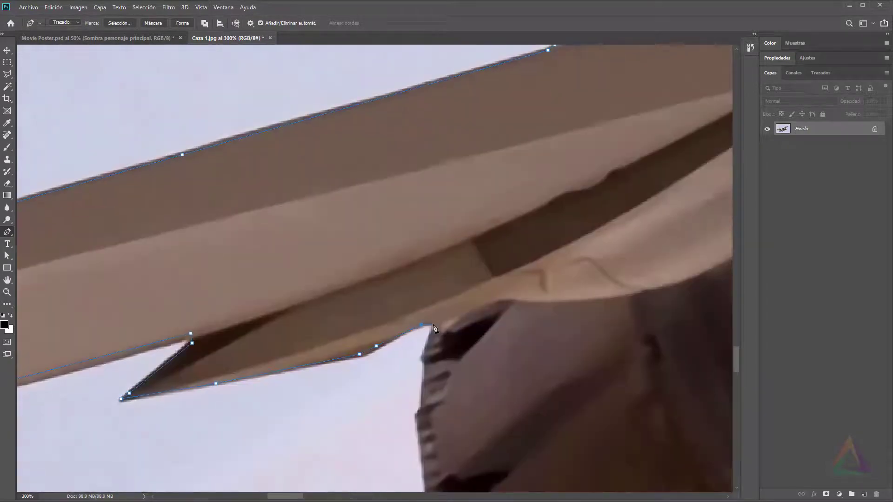
- Trace the engine nozzle's jagged outer rim down towards its underside
left_click(358, 257)
left_click(313, 269)
left_click(250, 200)
left_click(254, 214)
left_click(307, 264)
left_click(317, 269)
left_click(350, 292)
left_click(354, 299)
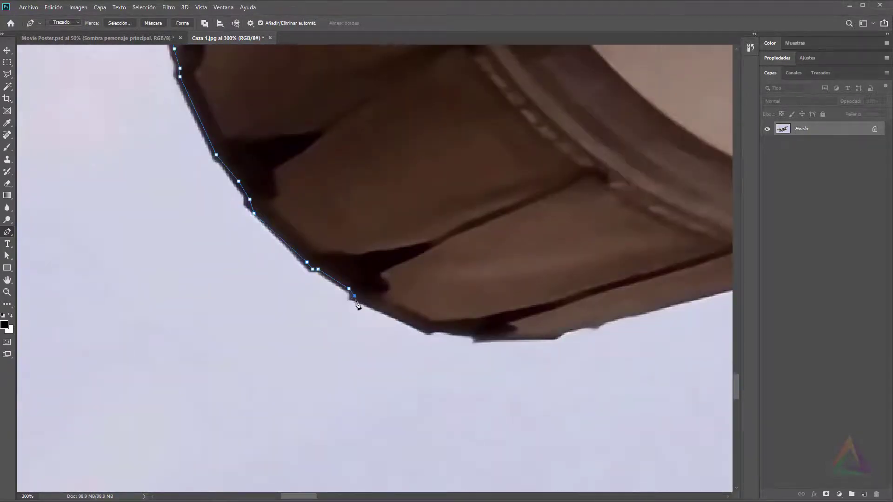
- Trace the nozzle's underside and the rear fuselage's lower edge up to the dark ventral fin
left_click_drag(359, 305, 203, 246)
left_click(313, 273)
left_click(385, 271)
left_click(322, 255)
left_click(317, 298)
left_click(314, 334)
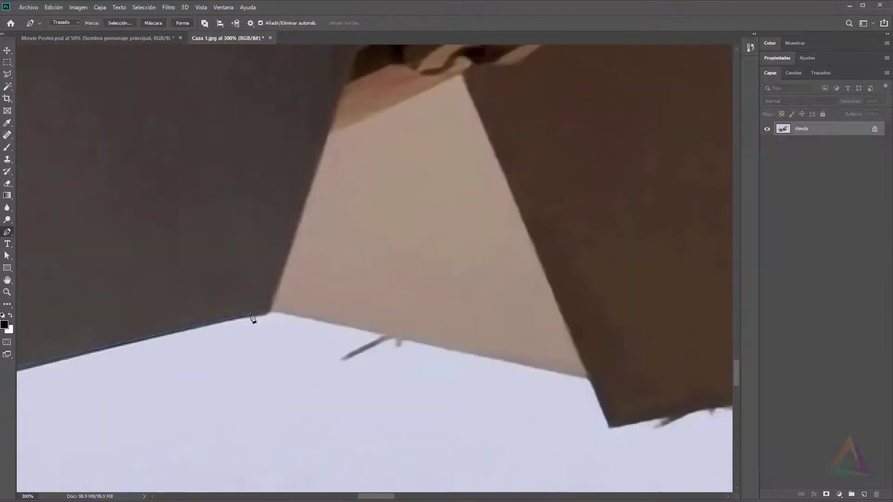
- Trace the ventral fins' lower edges, close the path around the jet and fit the whole image in view
left_click(272, 311)
left_click(463, 348)
left_click_drag(484, 359, 91, 311)
left_click(203, 327)
left_click(498, 423)
left_click(478, 72)
key("ctrl+0")
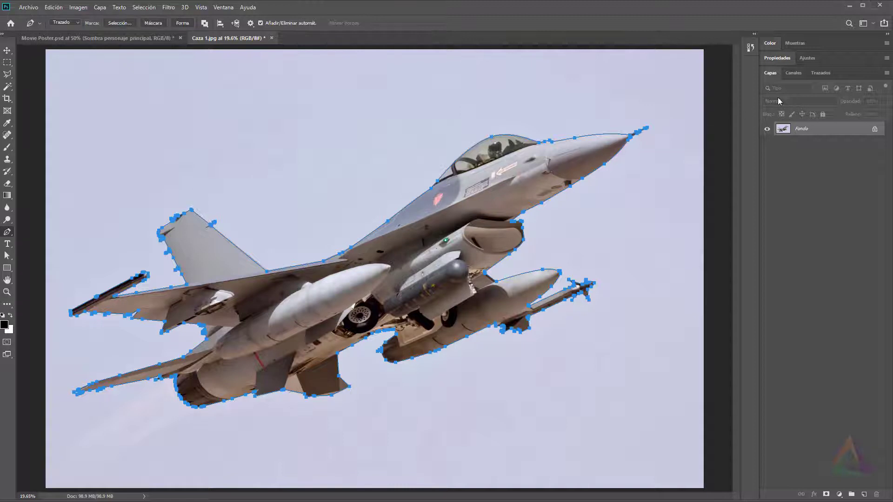
- Turn the jet's work path into a new anti-aliased selection with a 0.5-pixel feather radius
left_click(817, 74)
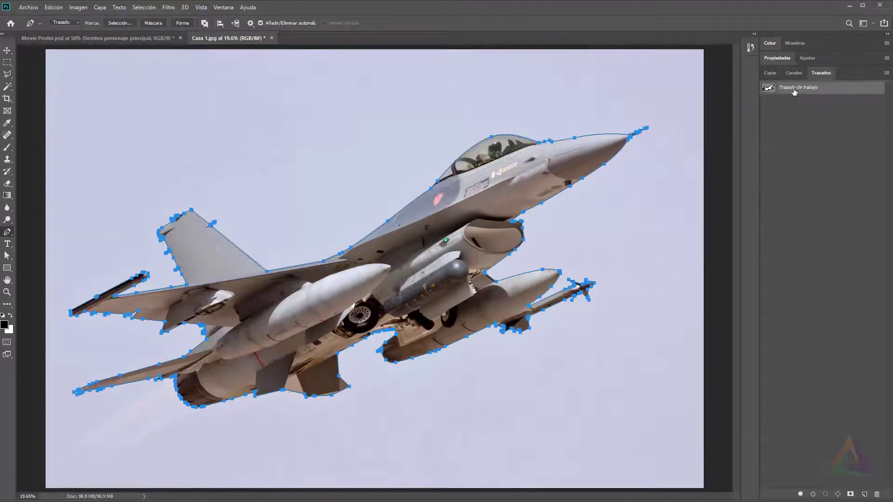
right_click(794, 90)
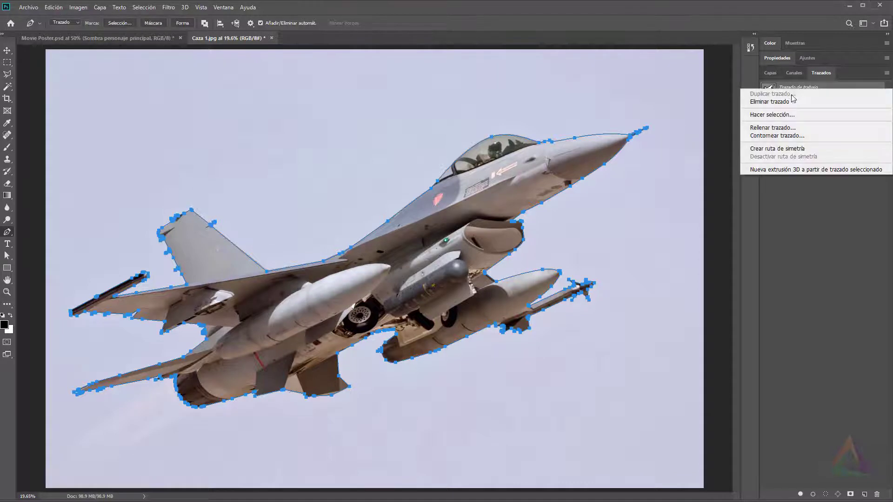
left_click(773, 114)
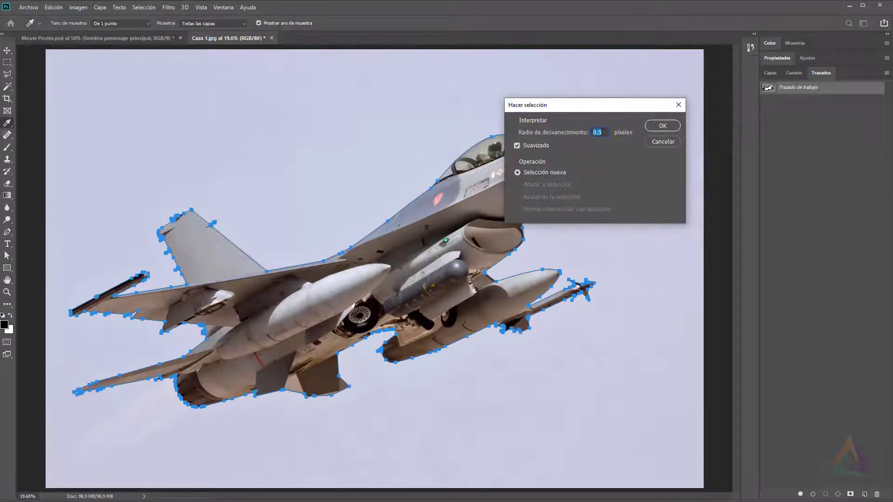
left_click(663, 126)
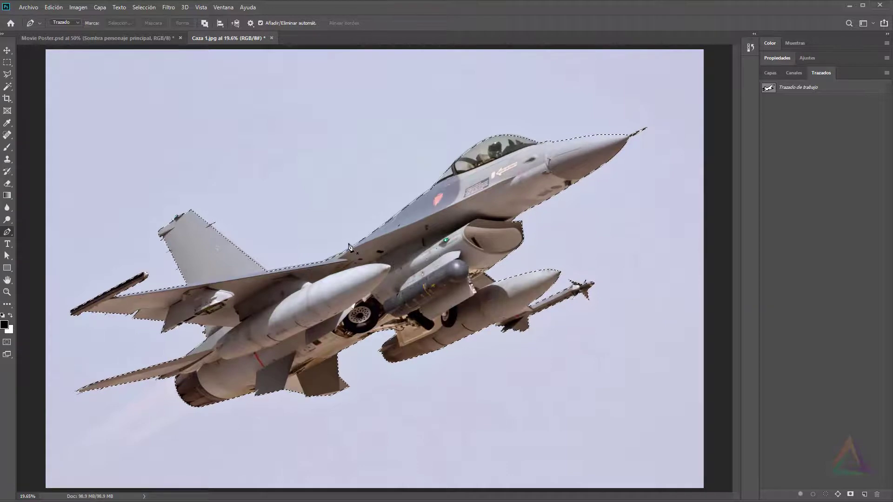
- Move the selected jet from Caza 1.jpg into the Movie Poster.psd document
left_click(7, 50)
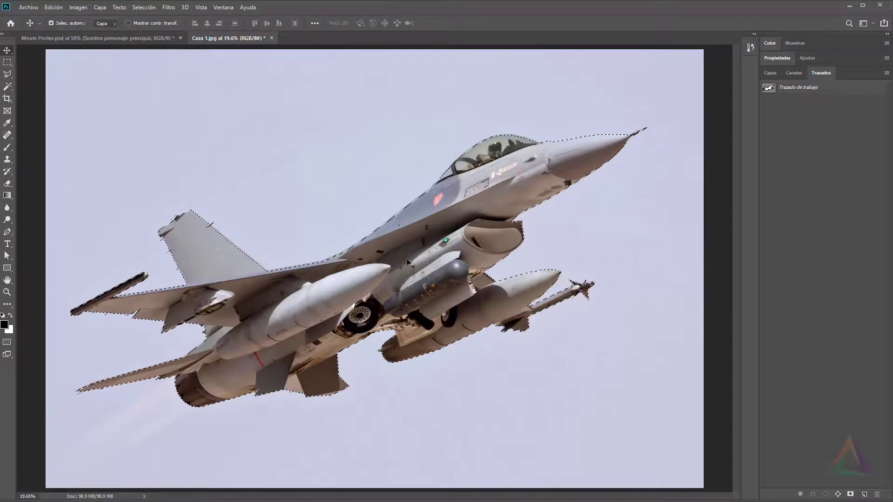
left_click_drag(407, 259, 513, 177)
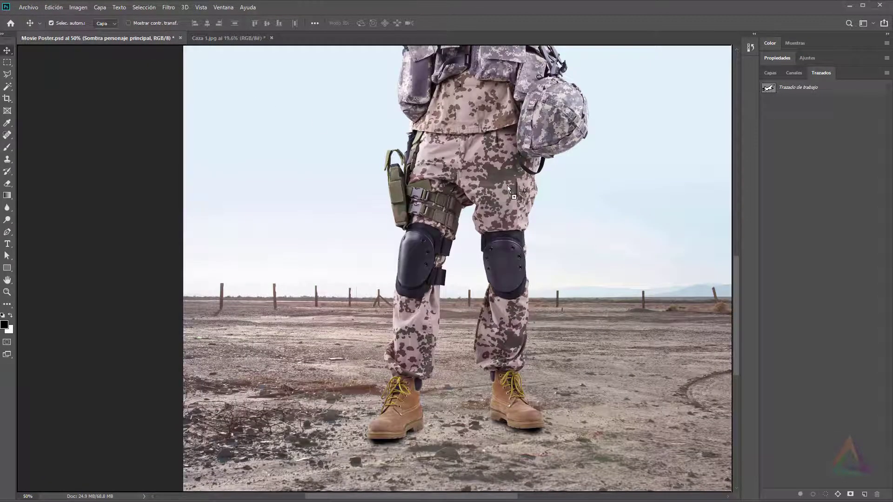
left_click_drag(496, 137, 496, 136)
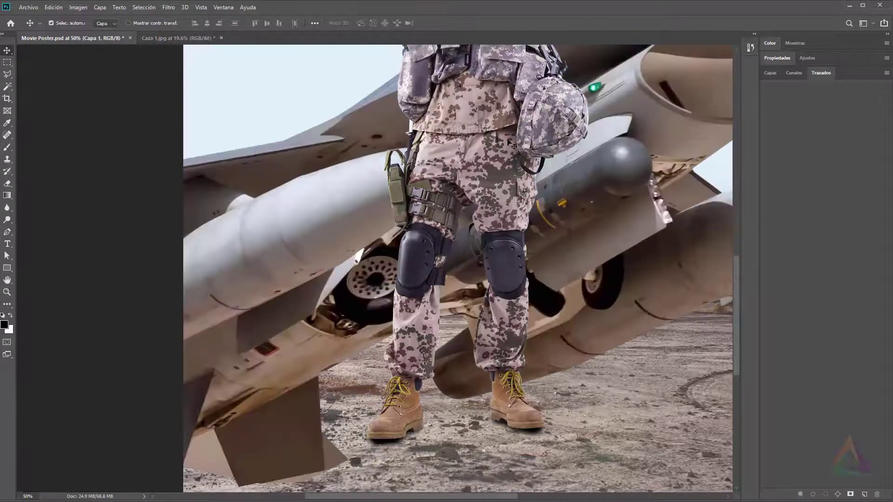
- Place the jet's layer above the personaje principal layer in the layer order
left_click(769, 74)
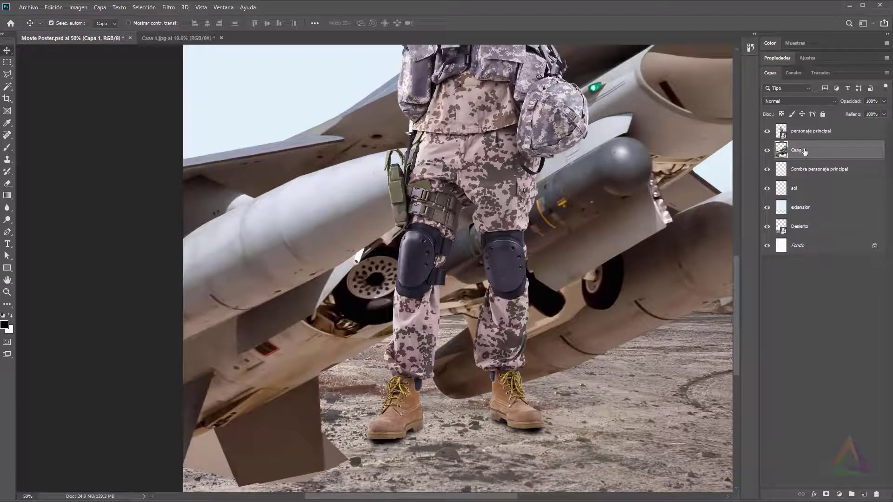
left_click_drag(805, 152, 807, 125)
scroll(660, 150, "up", 2)
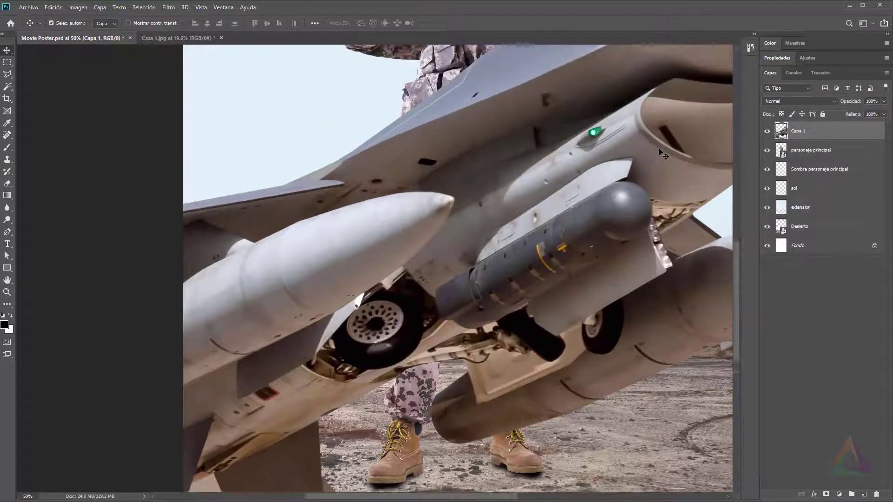
- Convert the jet's layer to a smart object and rename it Caza 1
scroll(660, 150, "up", 2)
left_click_drag(658, 150, 526, 159)
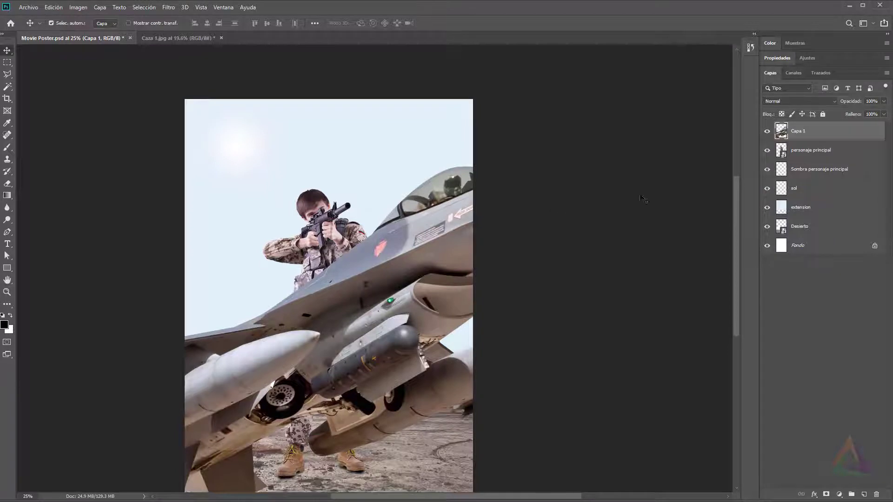
right_click(801, 135)
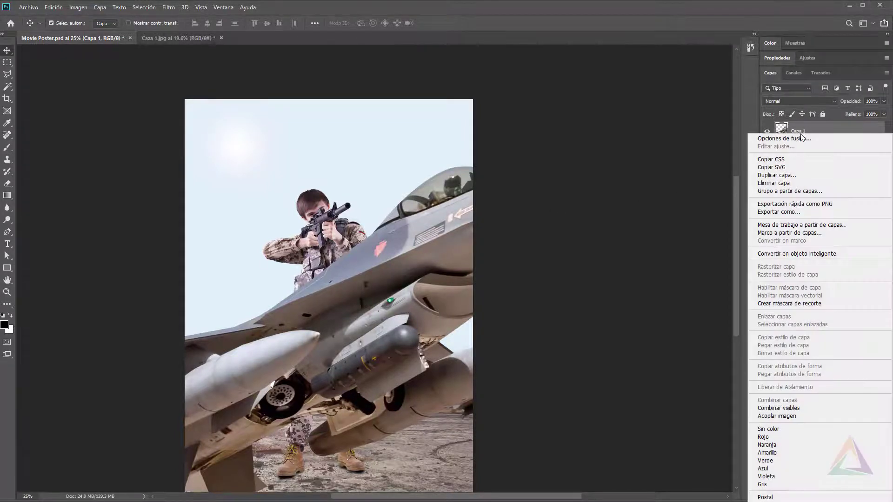
left_click(804, 254)
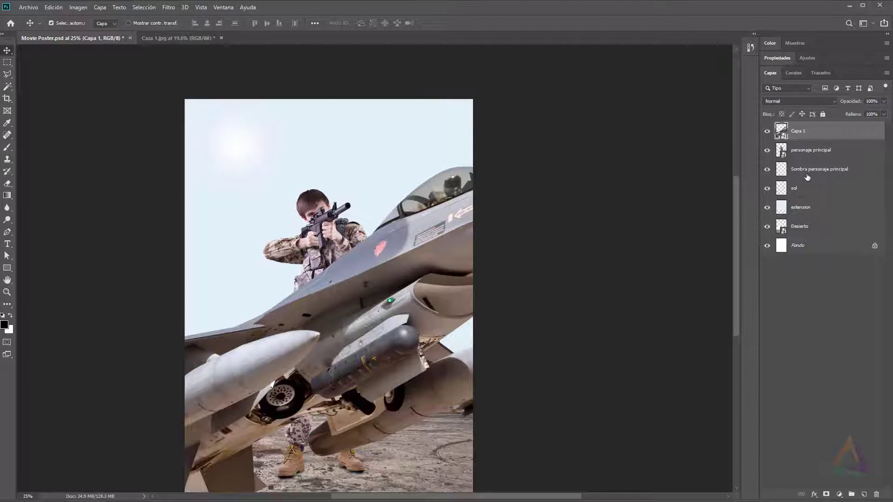
double_click(798, 132)
key("Return")
- Scale the Caza 1 jet down to about 29% and move it over the soldier's head and shoulders
key("ctrl+t")
left_click_drag(646, 157, 333, 308)
left_click_drag(271, 327, 429, 196)
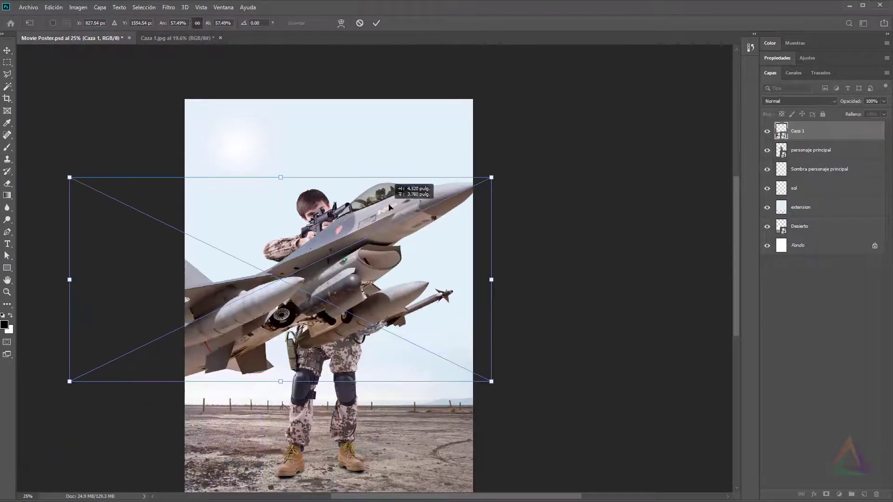
left_click_drag(494, 177, 282, 282)
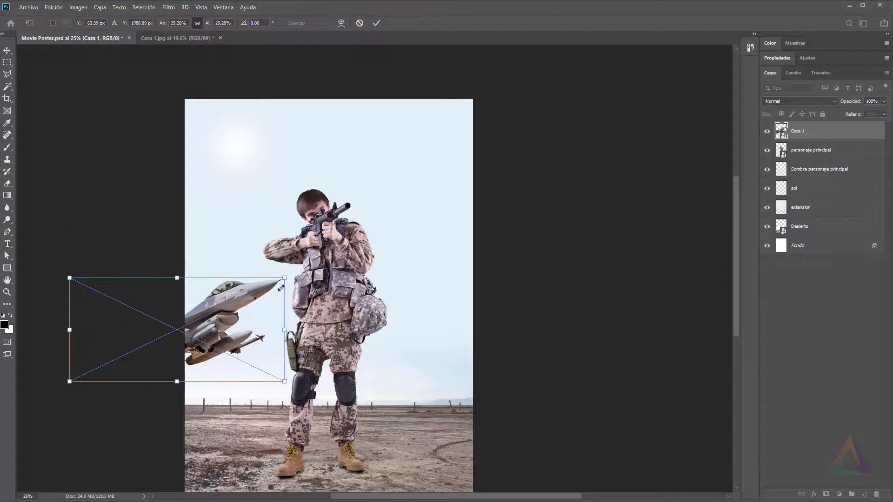
left_click_drag(227, 302, 394, 187)
- Flip the jet horizontally and shrink it to about 15% in the sky to the right of the soldier's head
right_click(395, 186)
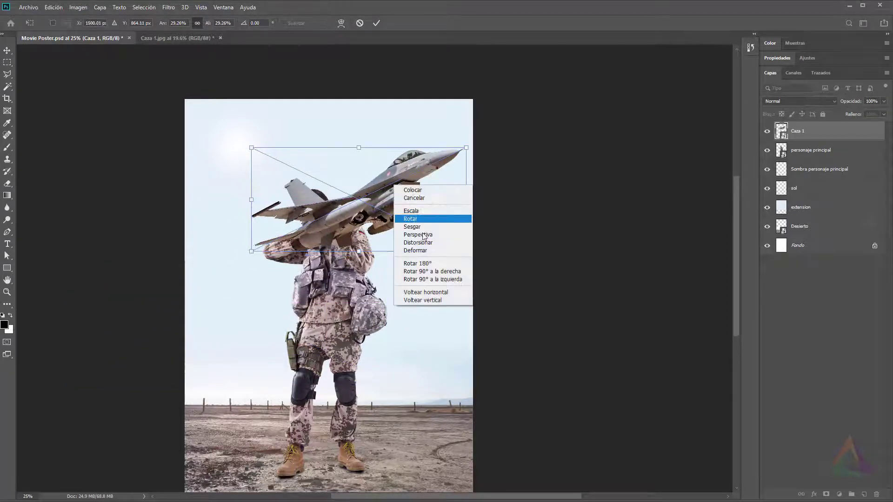
left_click(432, 293)
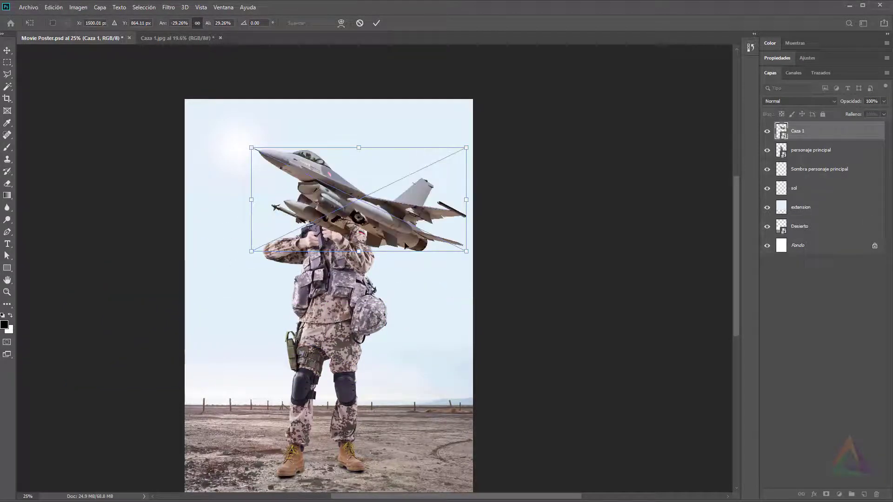
left_click_drag(290, 165, 356, 150)
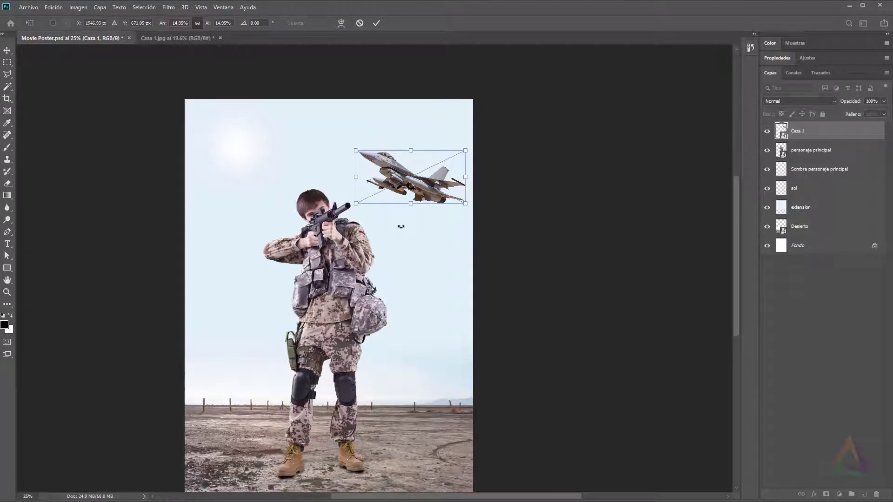
key("Return")
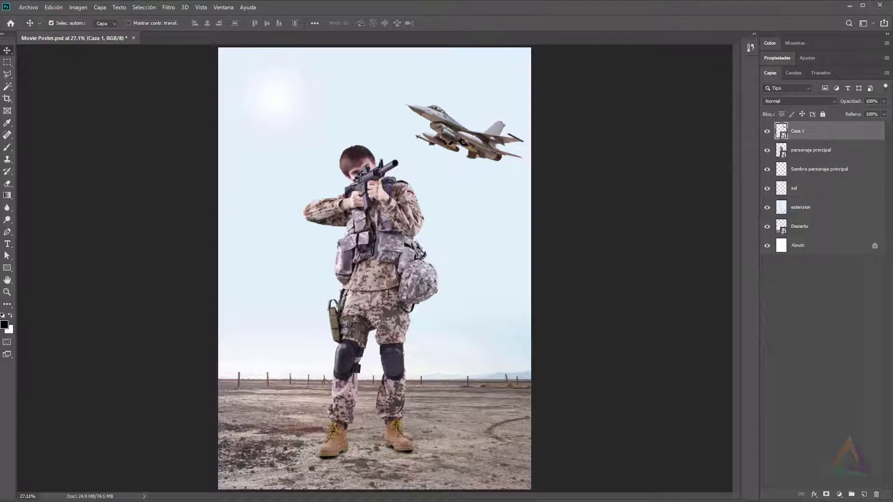
- Open the Tanque 1 image from the Imagenes folder as its own document and display its saved Path 1
left_click(85, 501)
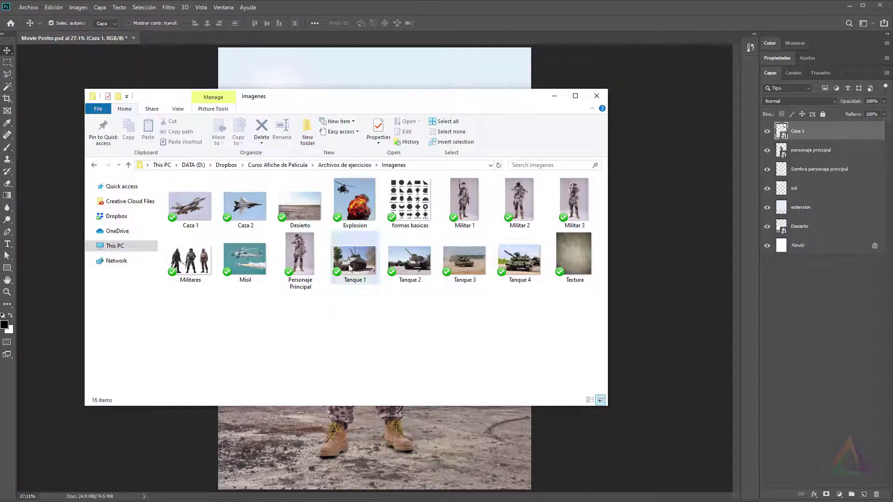
left_click_drag(356, 268, 188, 40)
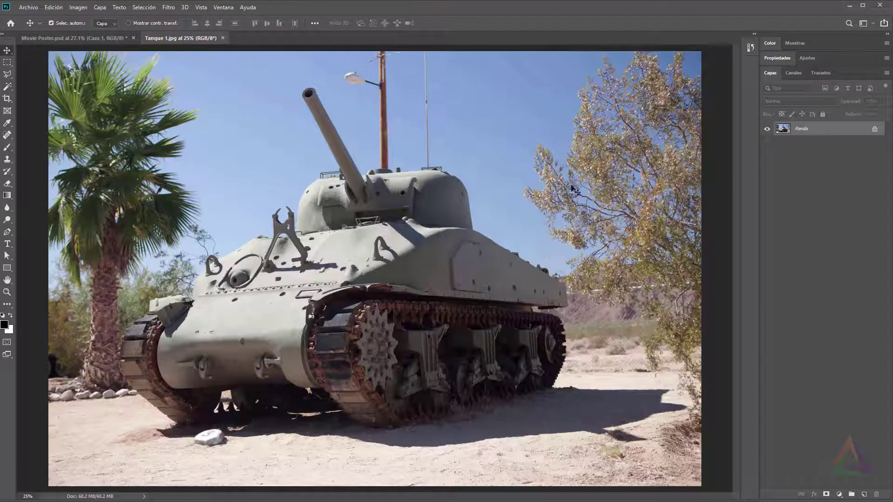
left_click(821, 73)
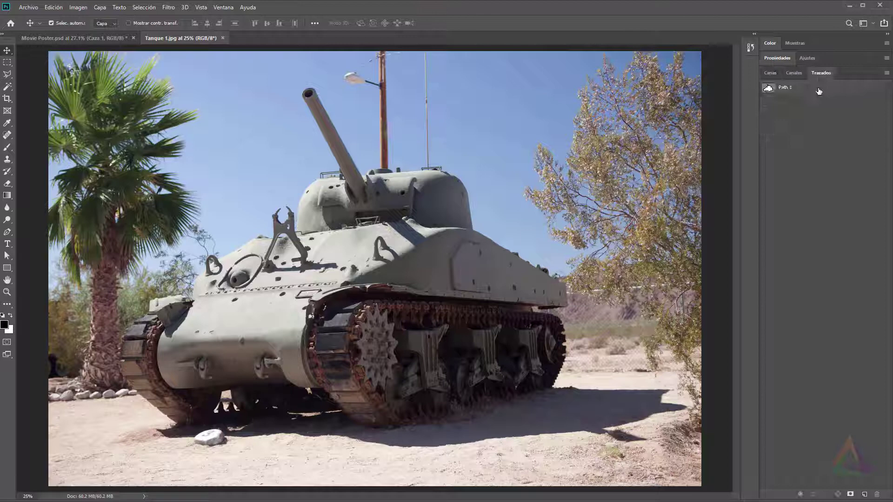
left_click(785, 87)
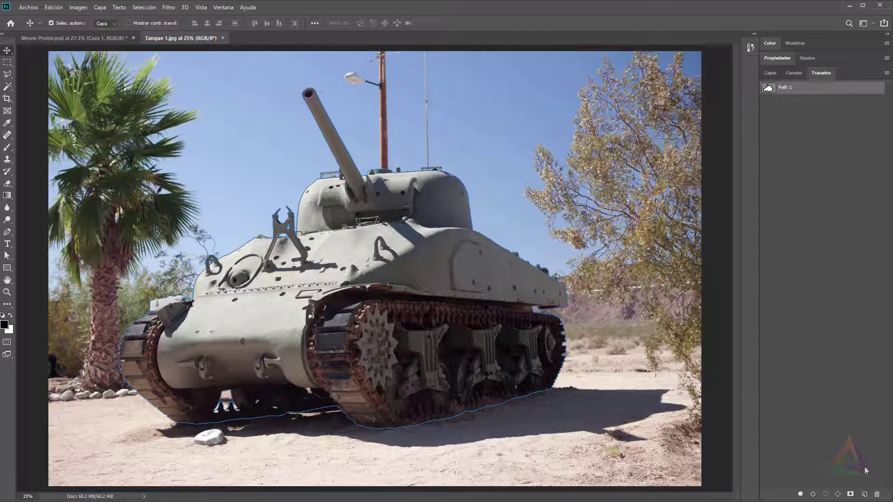
- Create a new path and trace the lower edge of the tank's ground shadow with the Pen tool, from the front-left track to the far-right tip
left_click(864, 495)
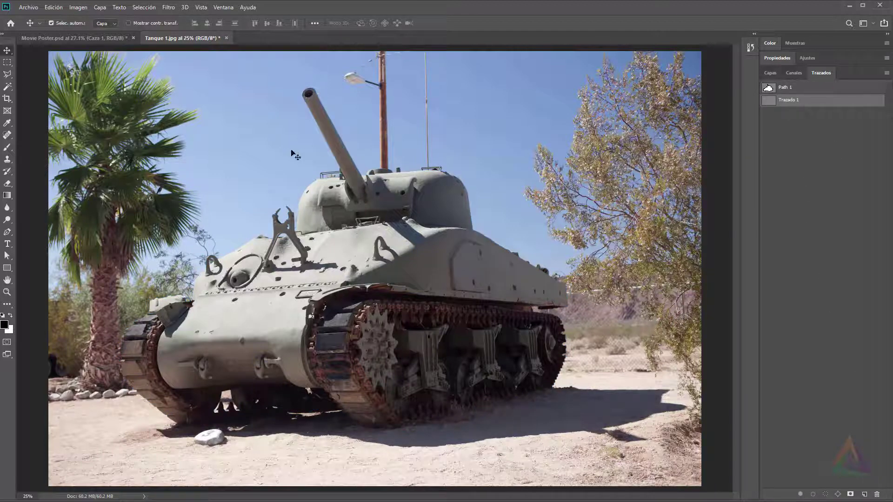
left_click(9, 231)
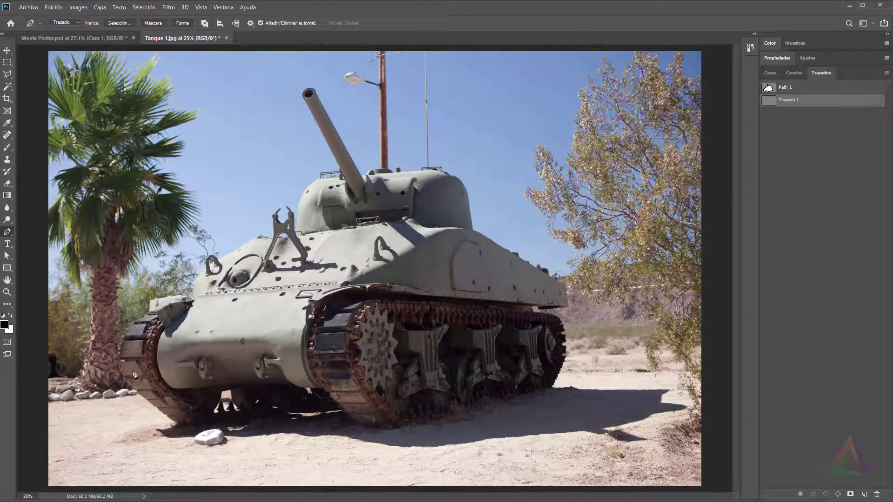
left_click(178, 420)
left_click(177, 428)
left_click(168, 432)
left_click(162, 431)
left_click(172, 436)
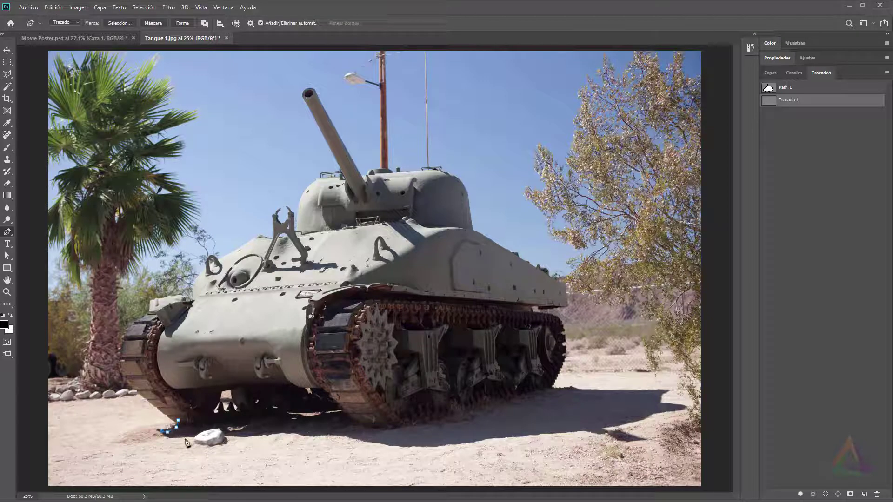
left_click(224, 439)
left_click(262, 439)
left_click(298, 432)
left_click_drag(333, 436, 398, 448)
left_click(427, 449)
left_click_drag(500, 441, 664, 402)
left_click(600, 428)
left_click(643, 417)
left_click(660, 396)
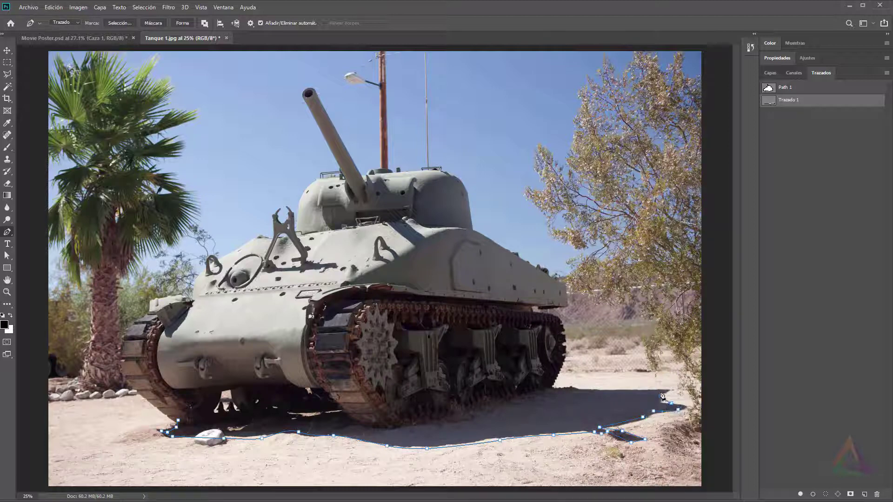
- Trace the shadow's upper boundary back across the tank's tracks to complete the shadow outline
left_click(661, 392)
left_click(667, 390)
left_click(577, 389)
left_click(544, 388)
left_click_drag(444, 384, 426, 384)
left_click(341, 389)
left_click(237, 405)
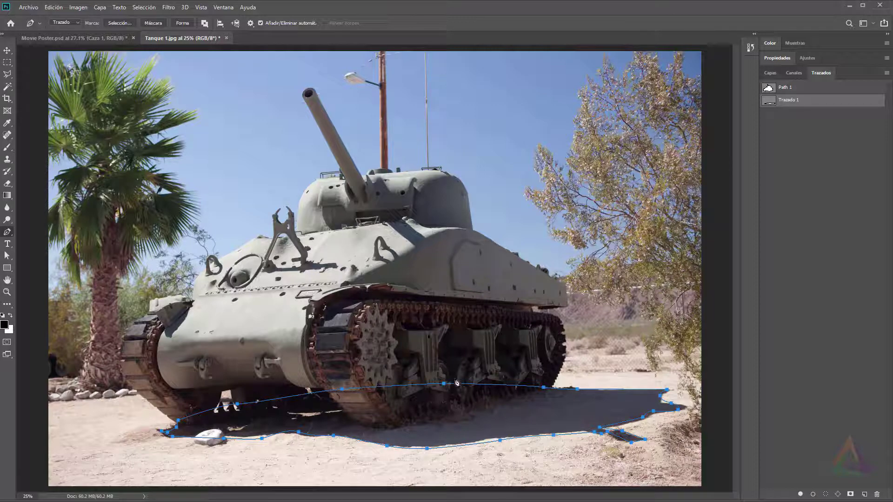
- Make a new anti-aliased selection of the tank from Path 1 with a 0.5-pixel feather radius
left_click(794, 89)
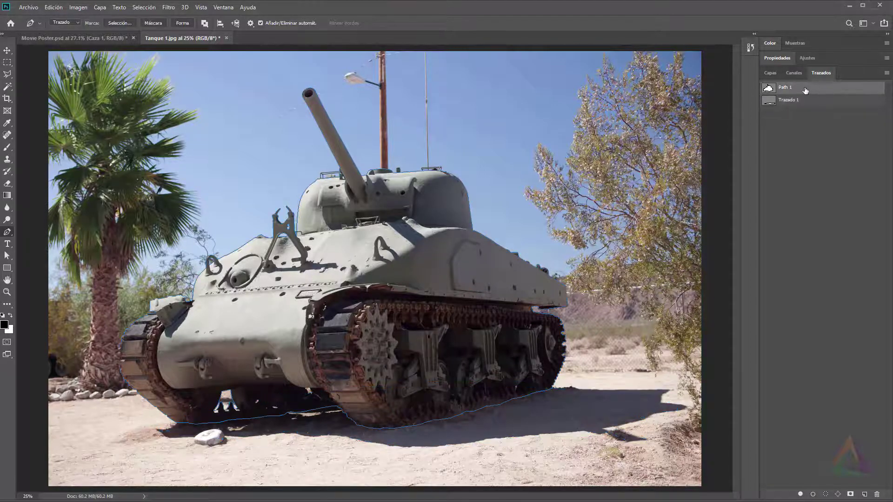
right_click(798, 87)
left_click(777, 112)
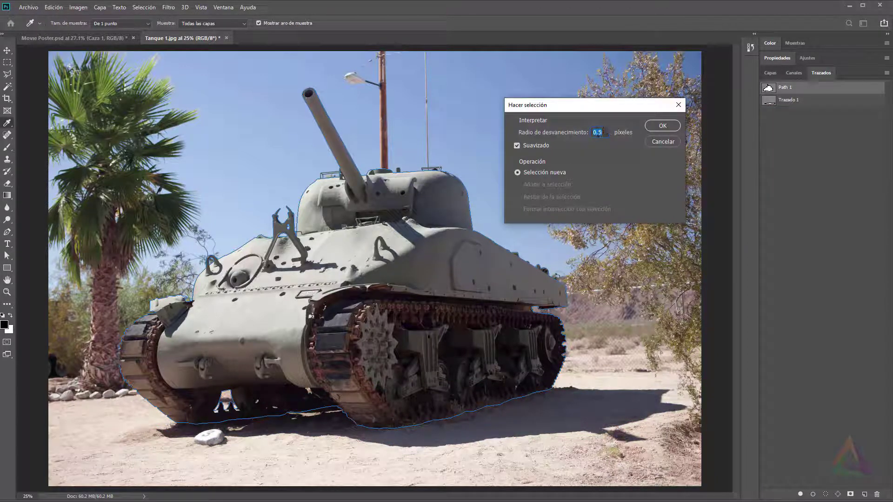
left_click(663, 126)
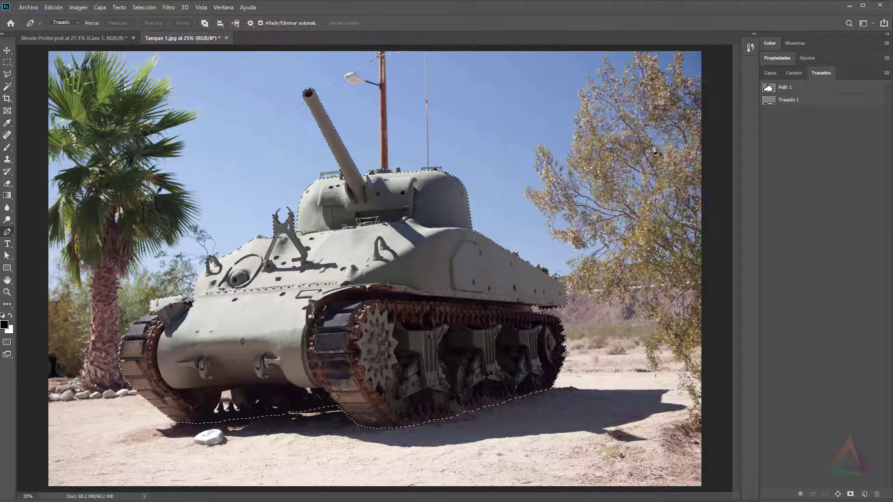
- Copy the selected tank from the Fondo layer onto its own layer and hide Fondo
left_click(770, 74)
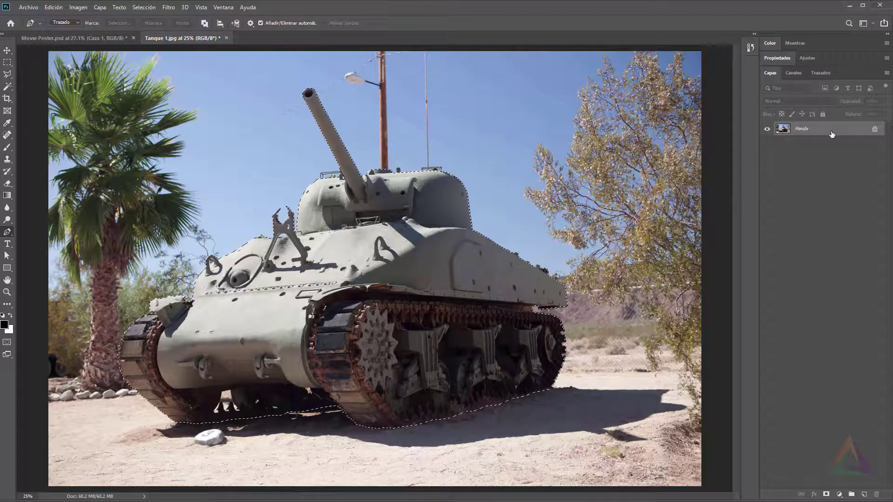
key("ctrl+j")
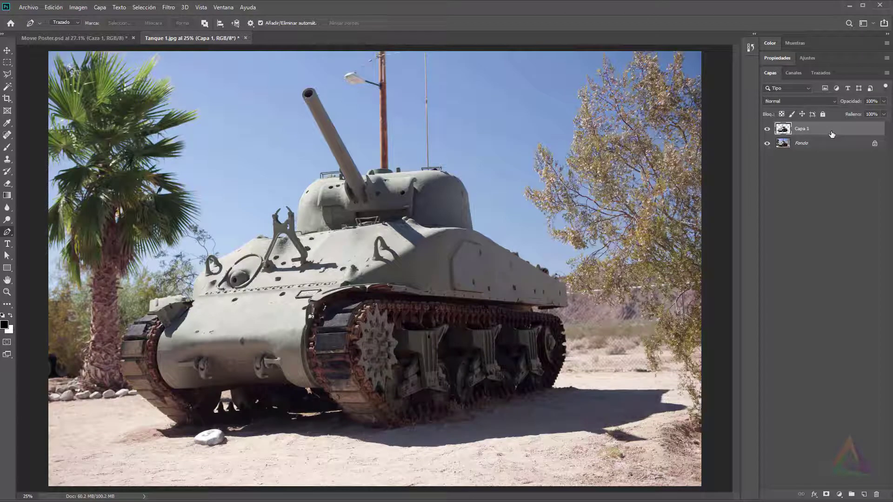
left_click(767, 145)
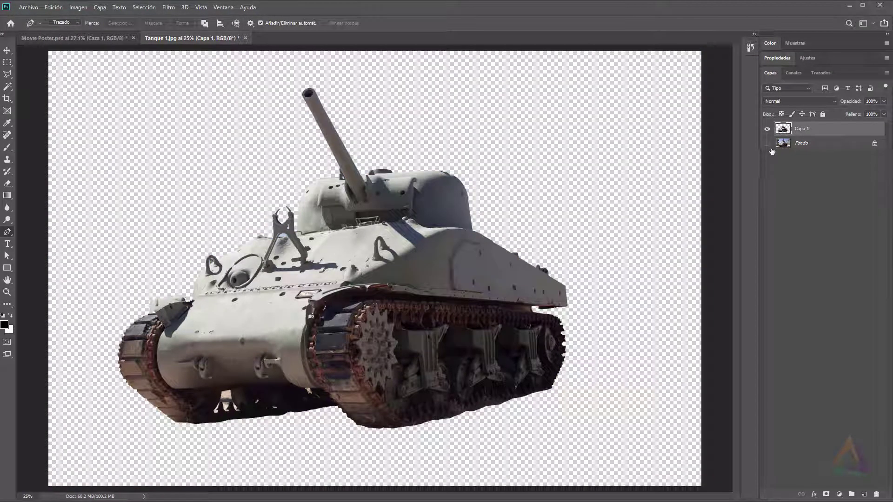
- Make a new anti-aliased selection from the shadow path Trazado 1 with a 5-pixel feather radius
left_click(821, 73)
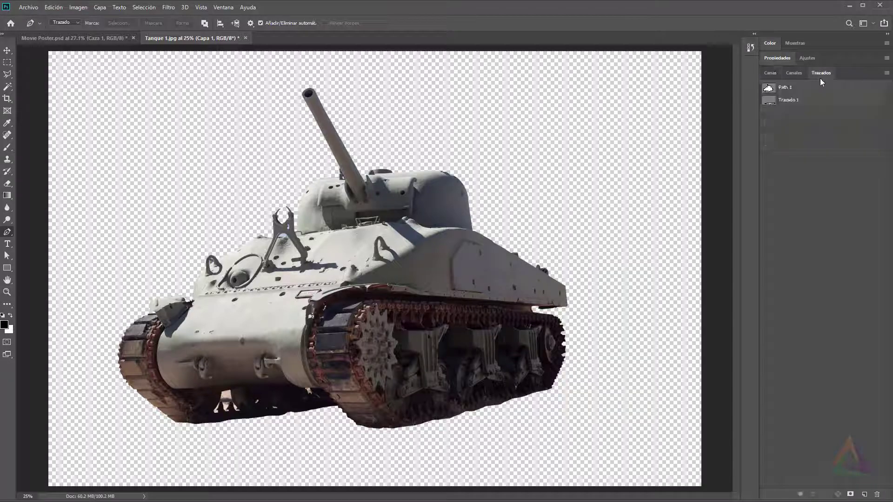
left_click(795, 102)
right_click(795, 102)
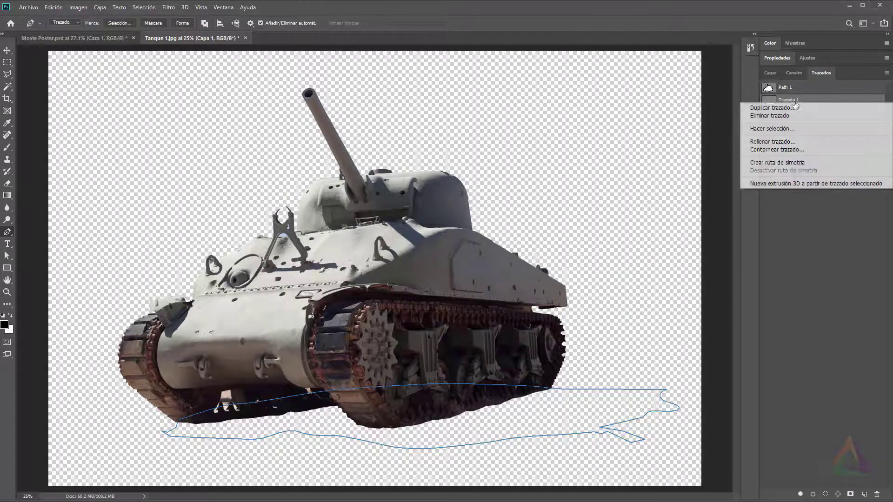
left_click(781, 130)
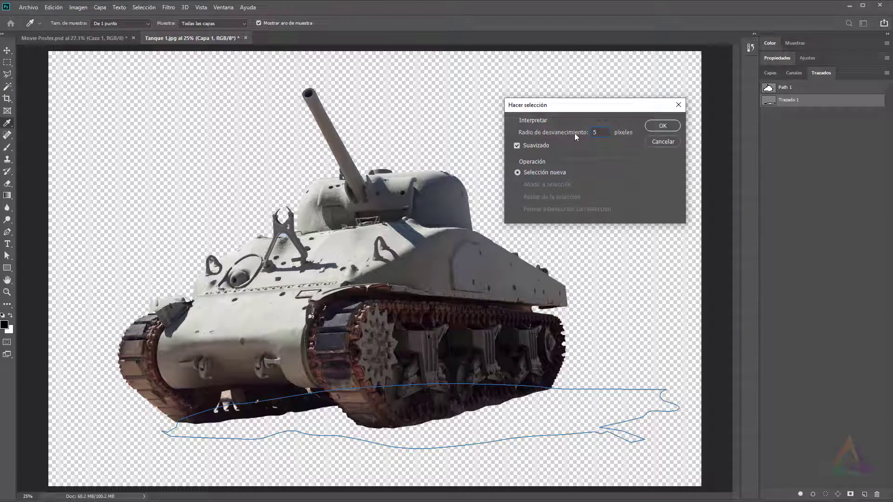
left_click(663, 127)
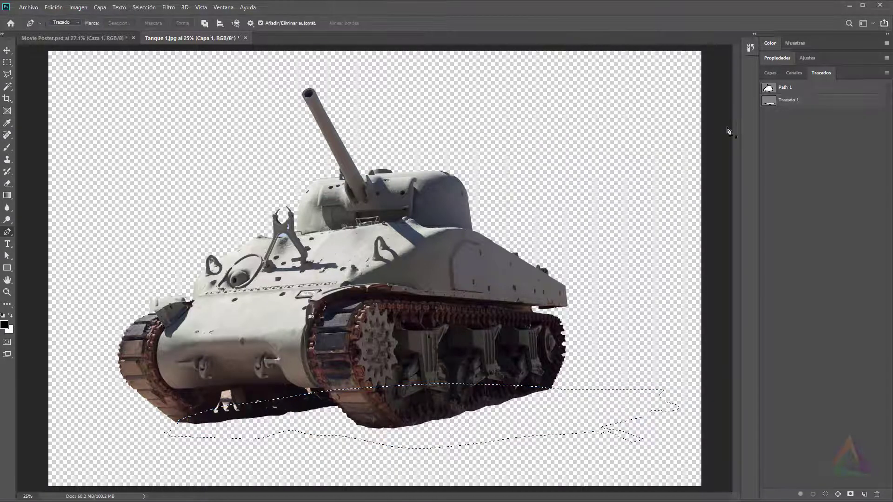
- Add an empty layer between the tank's layer and the Fondo layer for the shadow
left_click(770, 73)
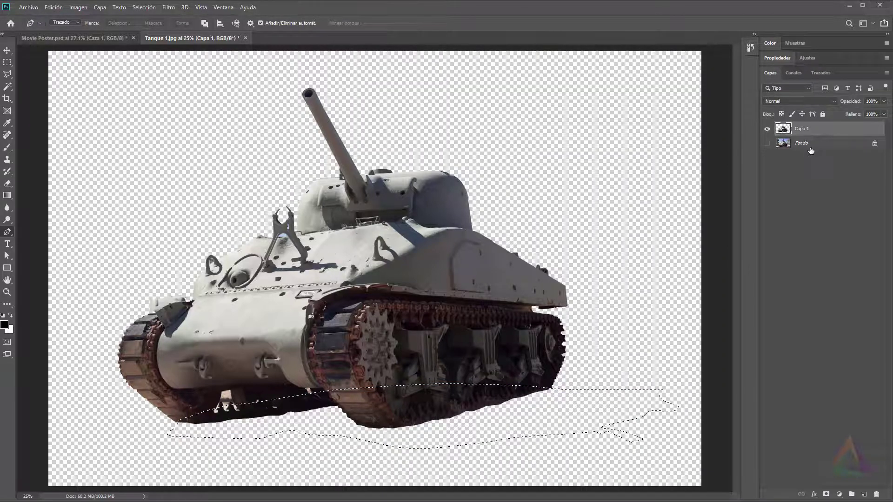
left_click(791, 144)
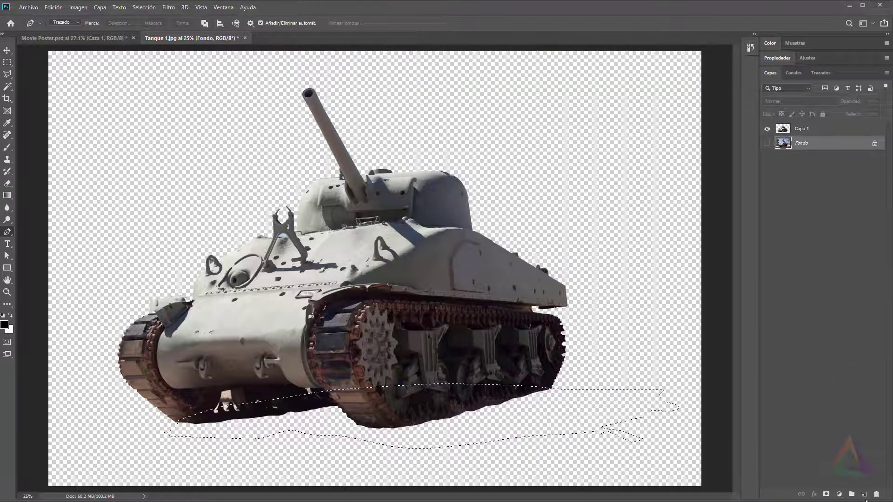
left_click(864, 495)
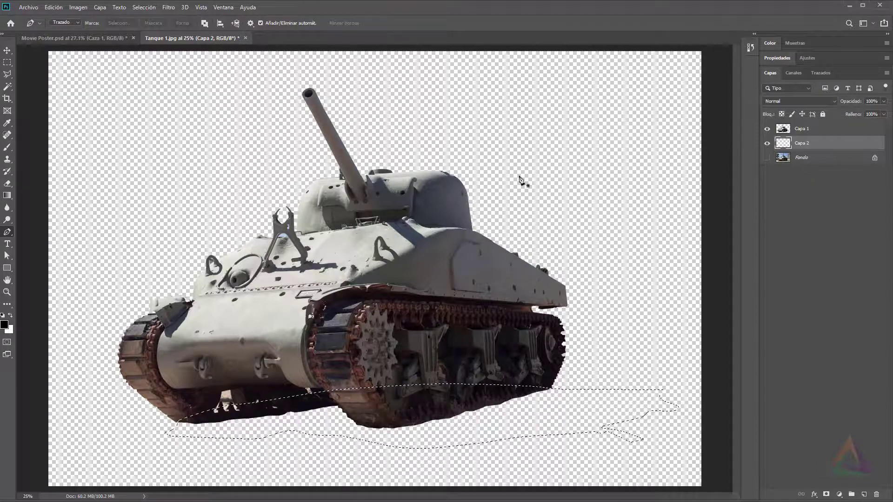
- Fill the shadow selection with black in Normal mode at 100% opacity and deselect it
left_click(54, 8)
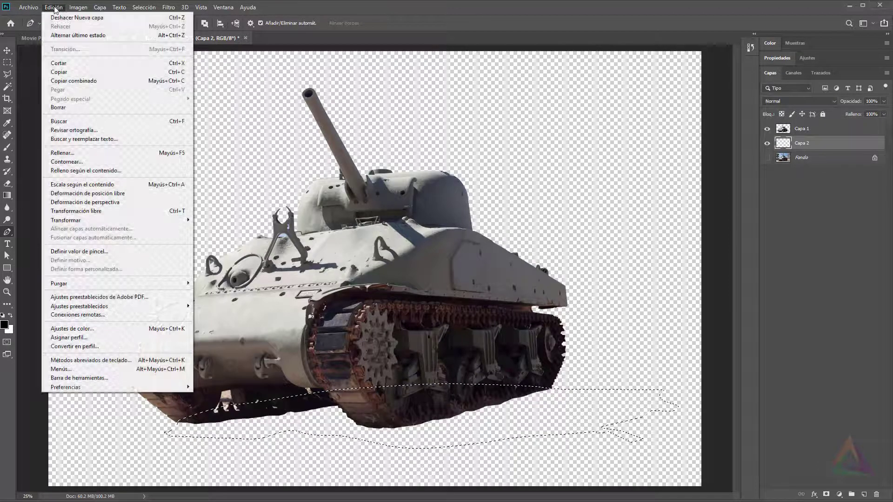
left_click(90, 153)
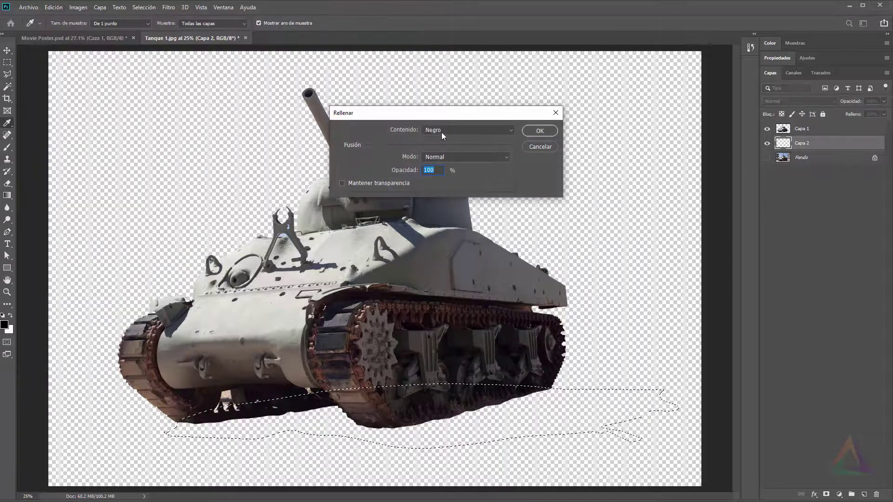
left_click(437, 132)
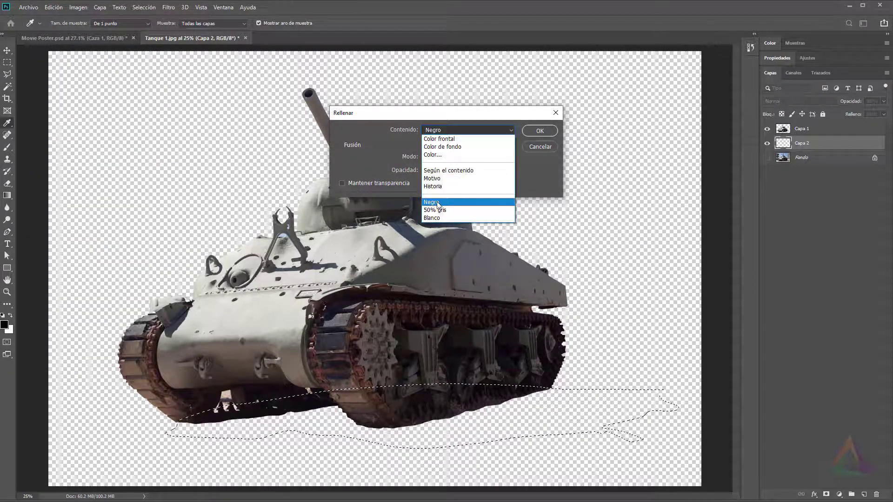
left_click(439, 202)
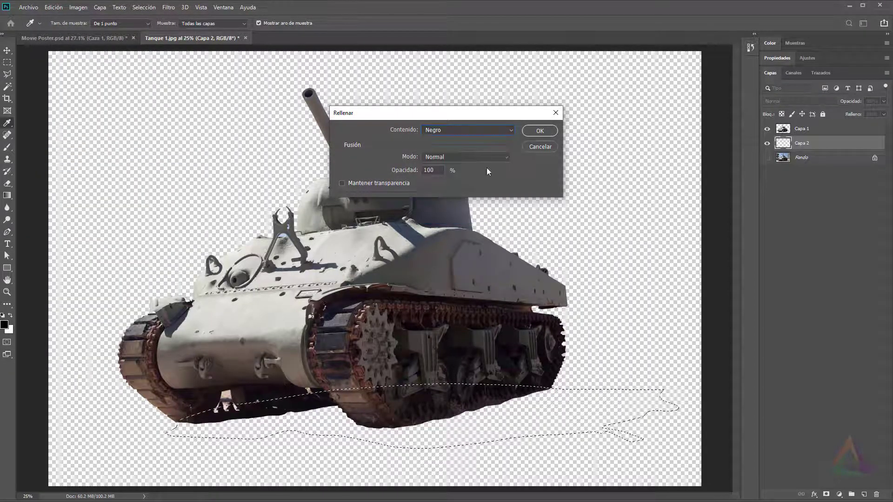
left_click(539, 130)
key("p")
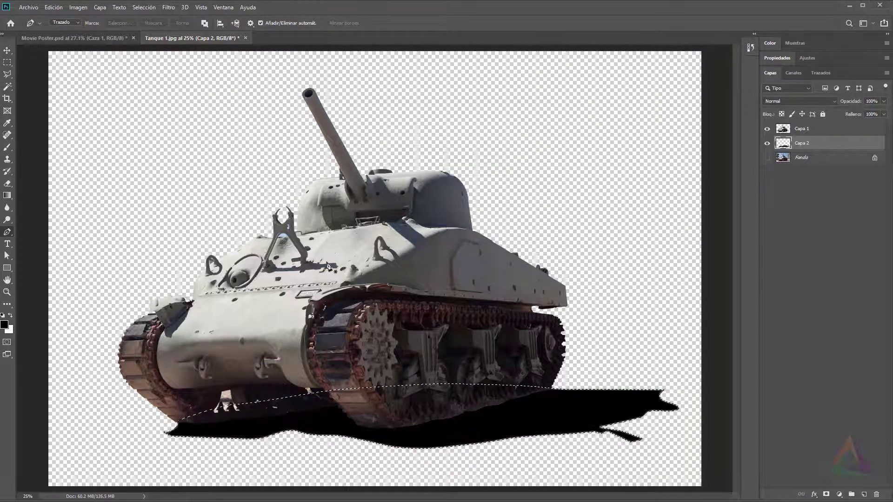
left_click(144, 7)
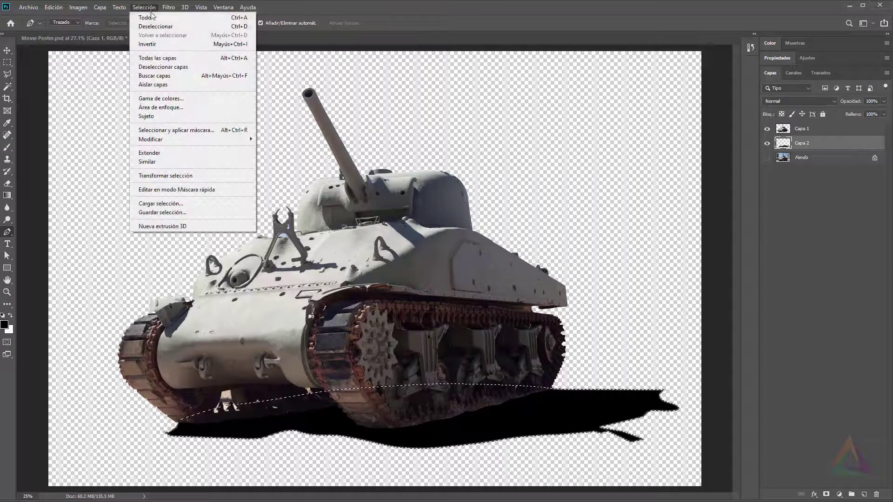
left_click(240, 30)
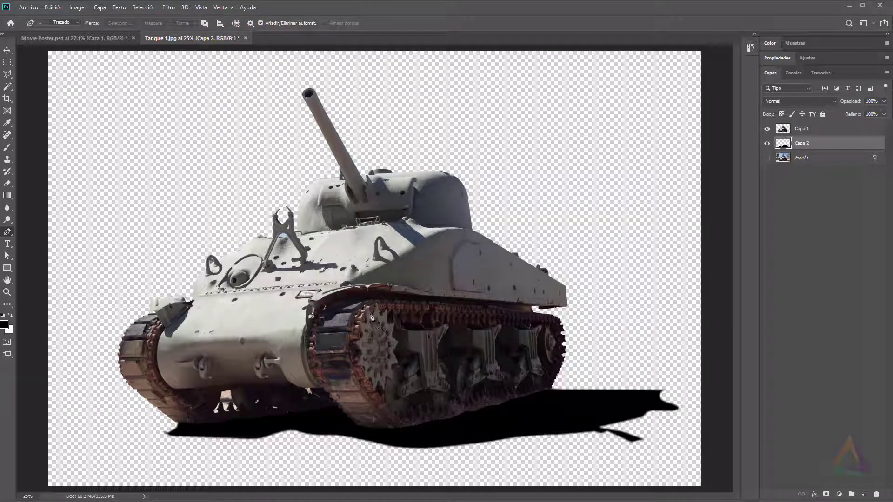
- Copy the tank layer Capa 1 and shadow layer Capa 2 together from the Tanque 1 image into the Movie Poster document
left_click(8, 50)
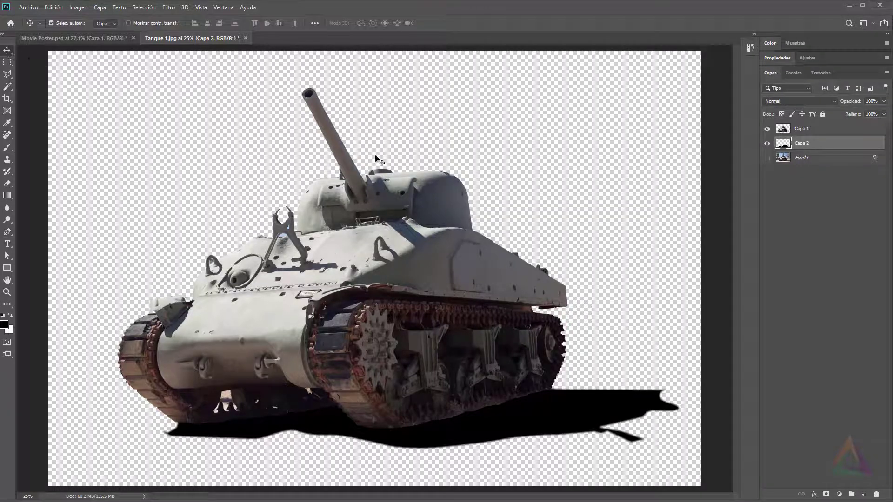
left_click(821, 134, "ctrl")
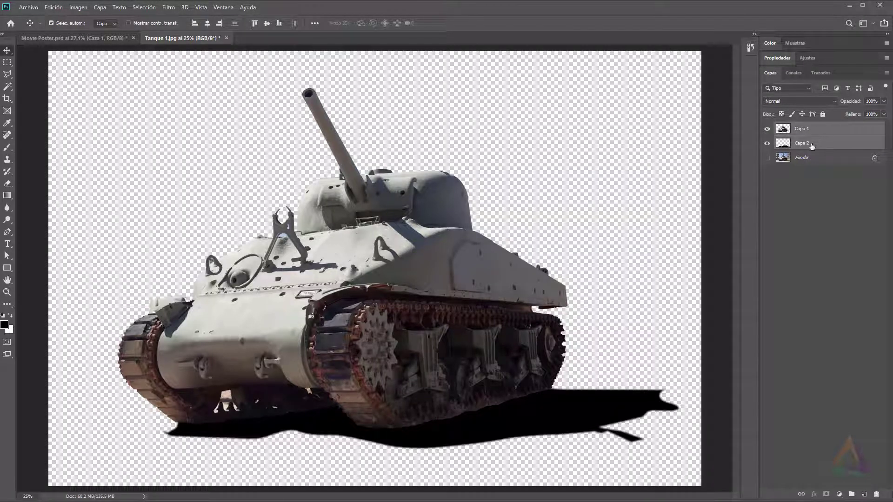
left_click_drag(362, 322, 36, 5)
left_click_drag(86, 43, 378, 272)
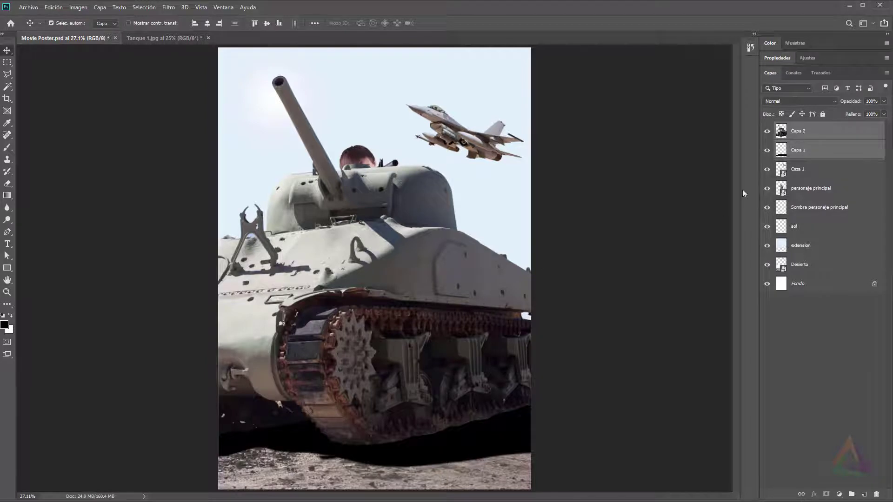
- Convert the copied tank and shadow layers into a single smart object and start a free transform on it
right_click(816, 154)
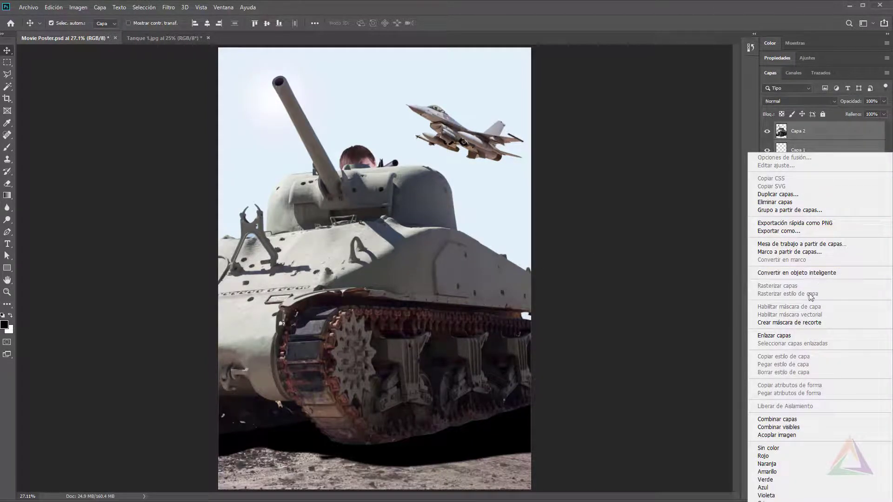
left_click(817, 273)
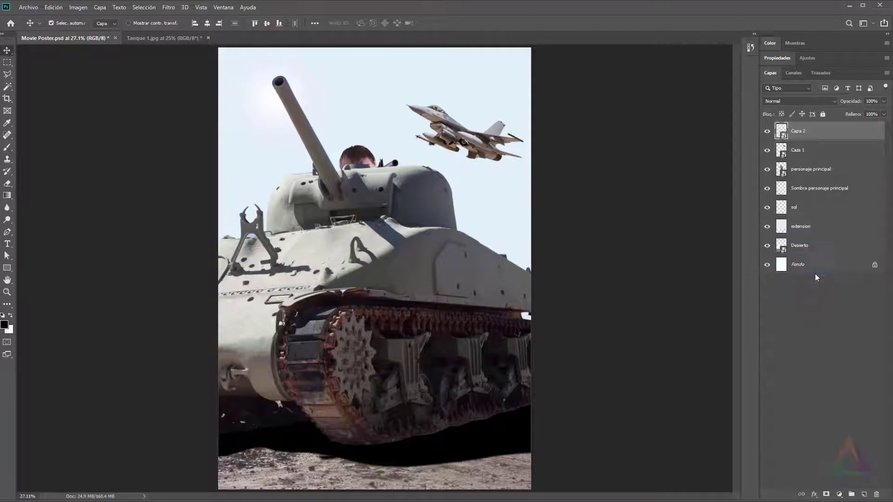
key("ctrl+t")
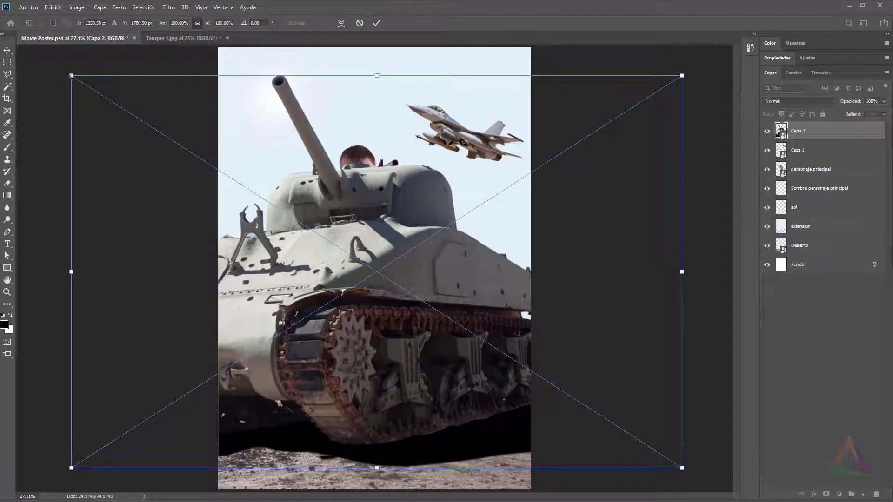
- Scale the placed tank to 42% and position it beside the soldier, partly past the poster's right edge
left_click_drag(71, 76, 446, 283)
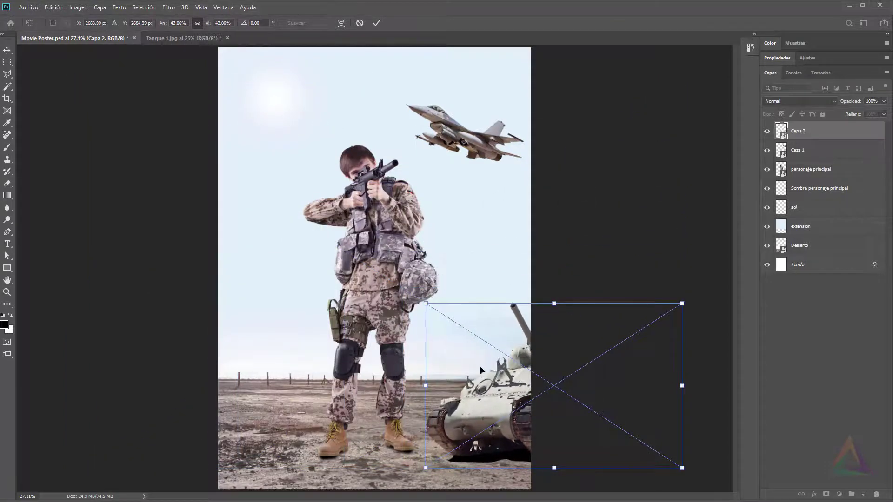
left_click_drag(497, 391, 446, 343)
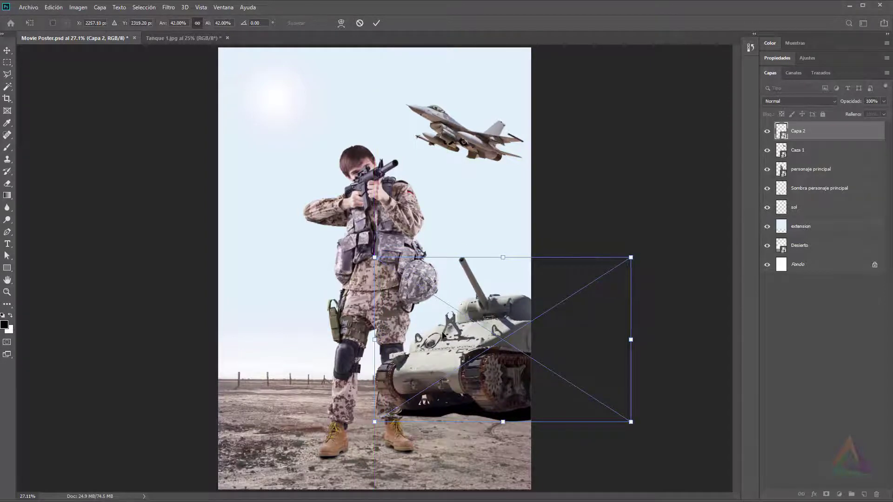
key("Return")
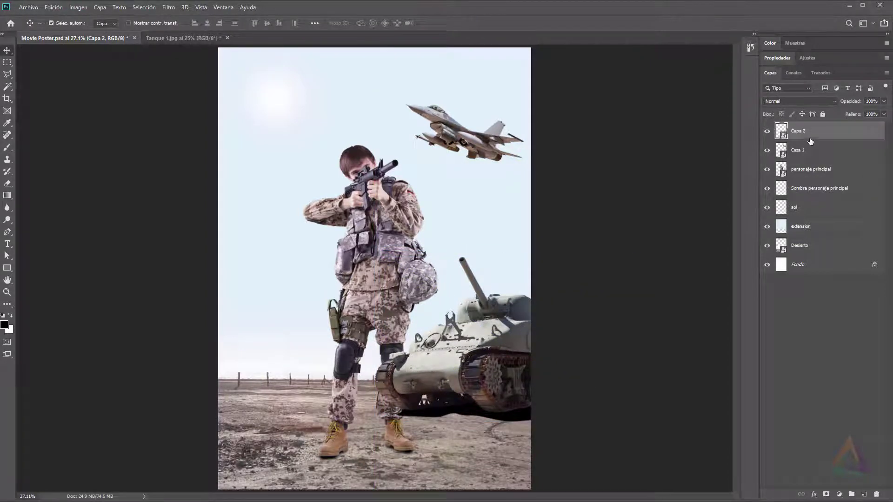
- Move the tank layer directly beneath Sombra personaje principal and rename it Tanque 1
left_click_drag(811, 135, 802, 198)
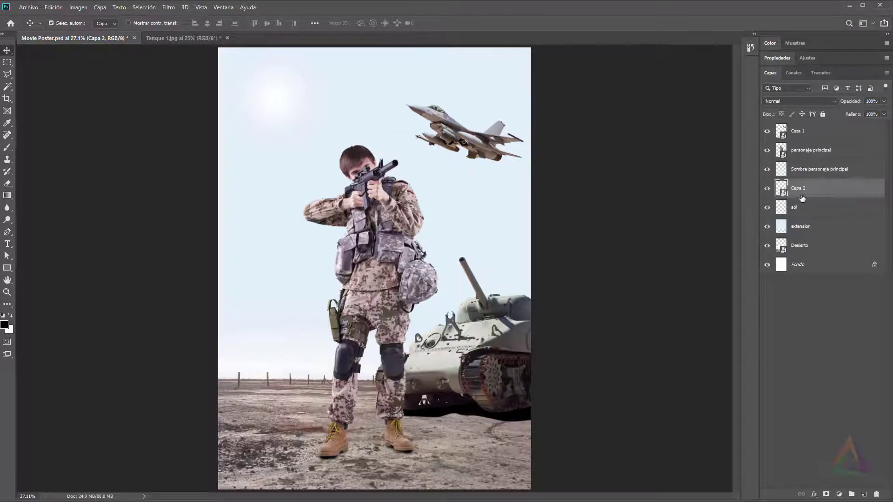
double_click(800, 188)
type("Tanque 1")
key("Return")
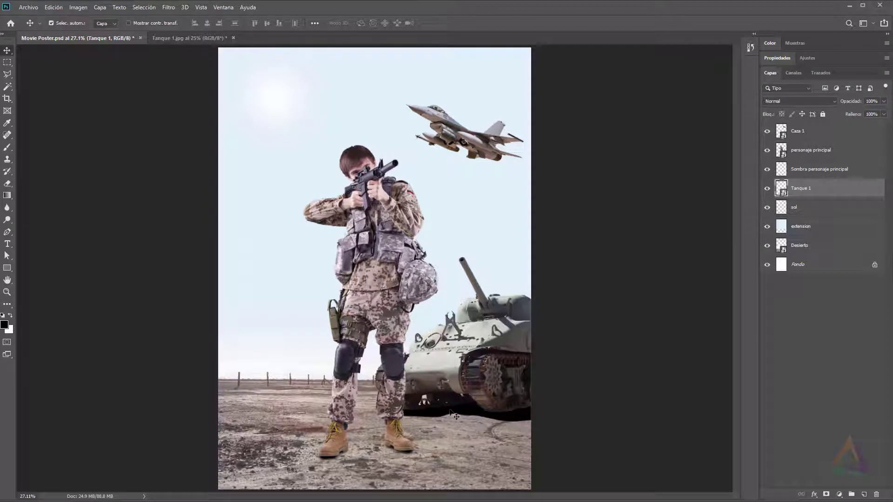
- Open the Tanque 1 smart object, set its shadow layer's opacity to 90%, then save and close it
double_click(784, 193)
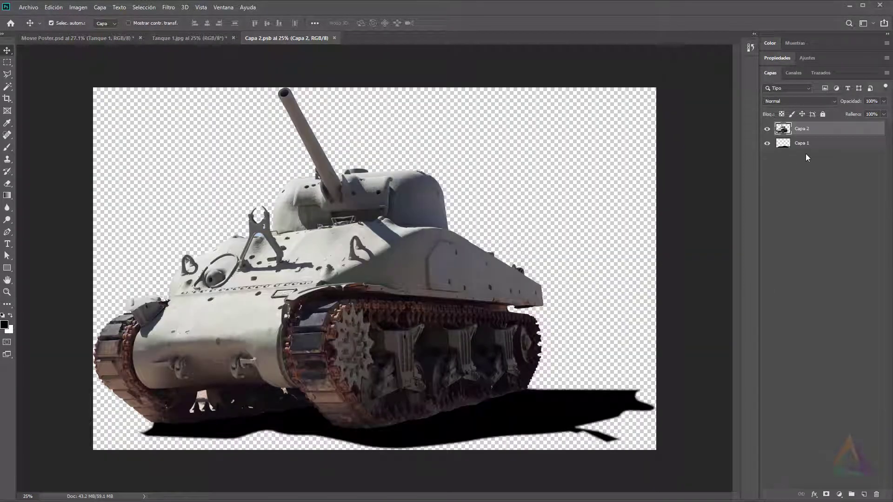
left_click(811, 147)
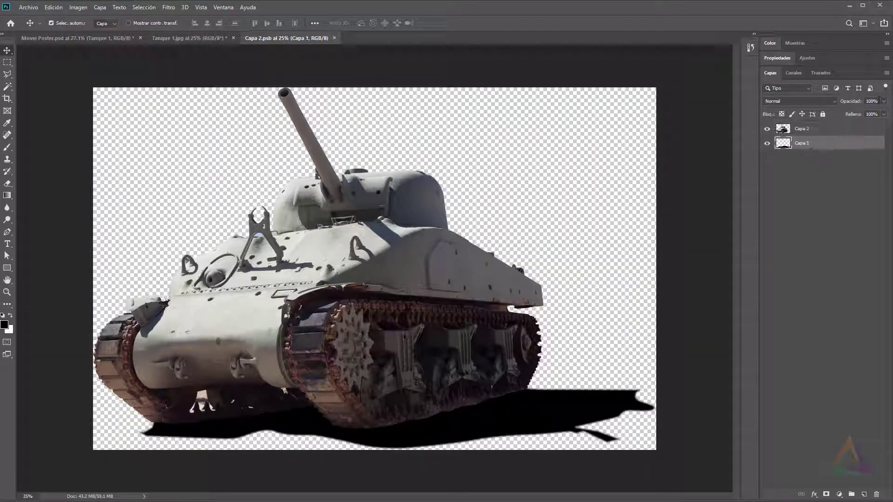
left_click(853, 104)
type("90")
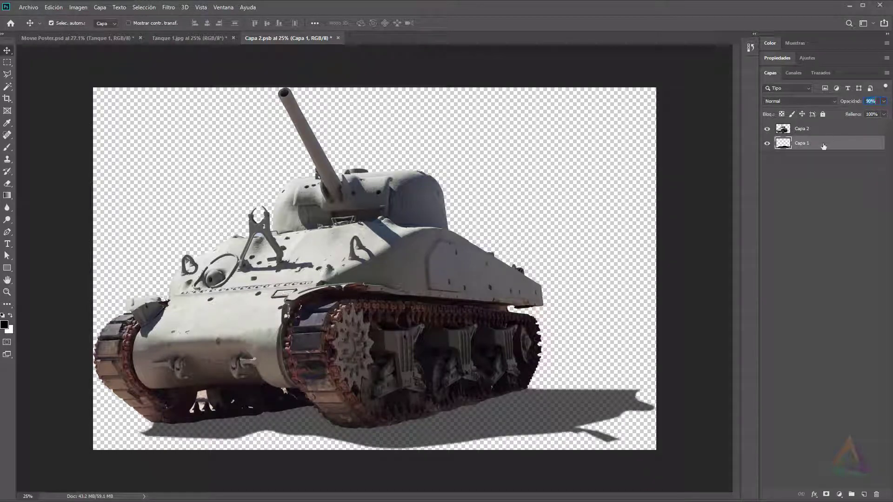
left_click(29, 7)
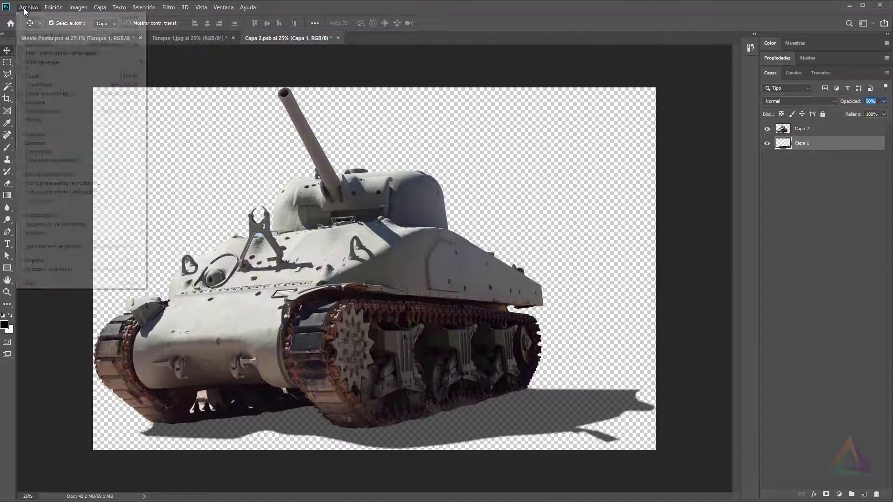
left_click(42, 103)
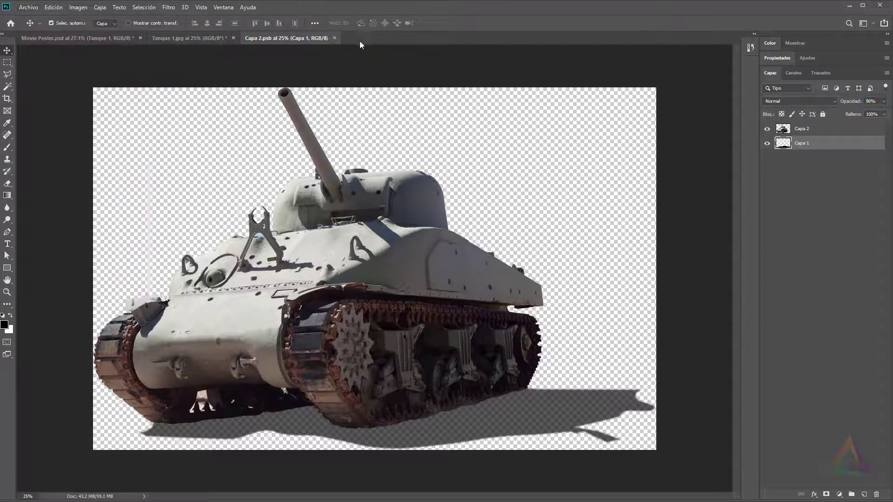
left_click(334, 39)
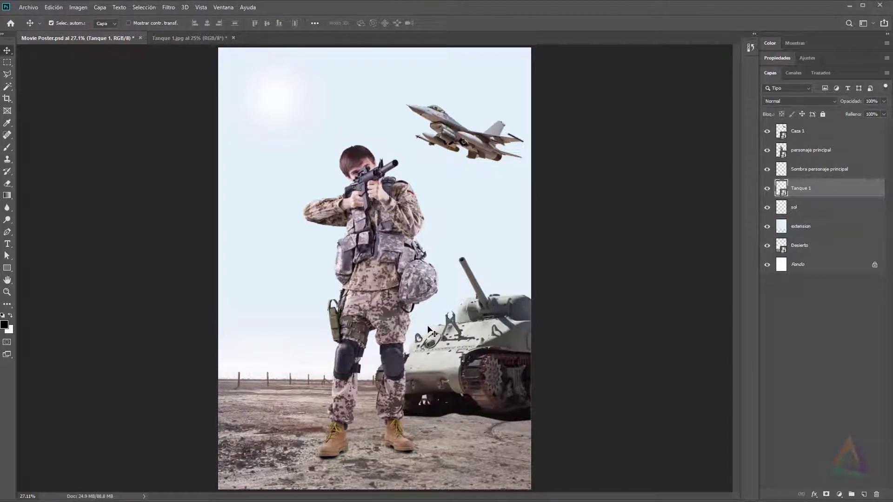
- Open the Tanque 2 image from the Imagenes folder and make a selection from Path 1 with a 0.5-pixel feather
left_click(155, 486)
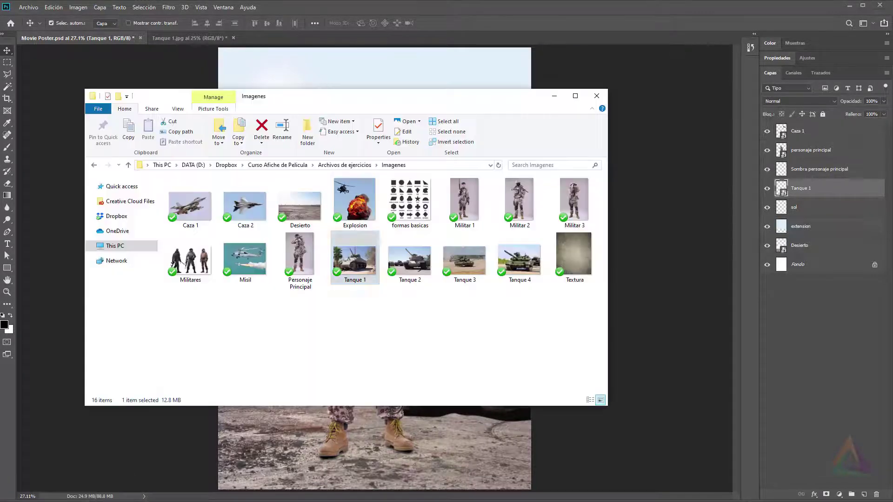
left_click_drag(416, 275, 284, 37)
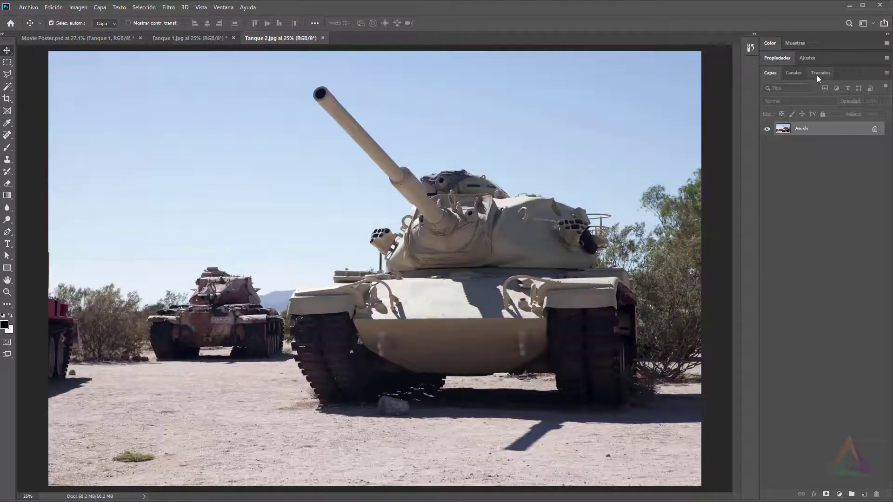
left_click(817, 75)
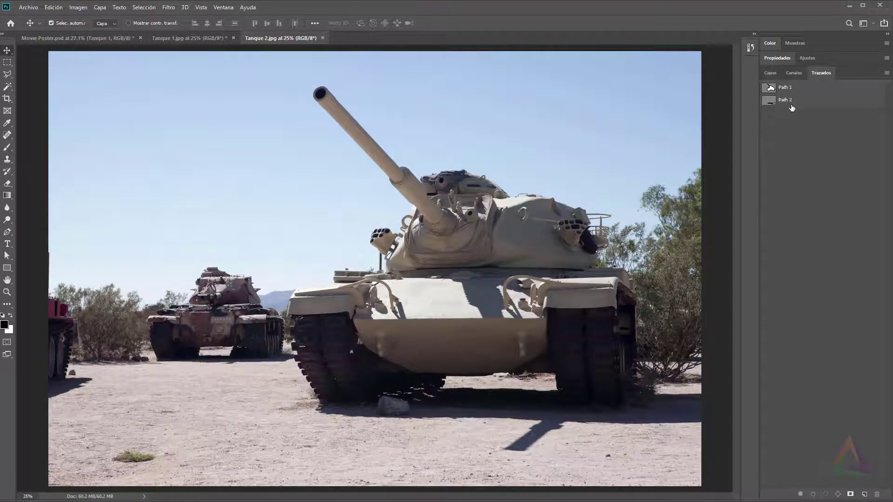
left_click(780, 92)
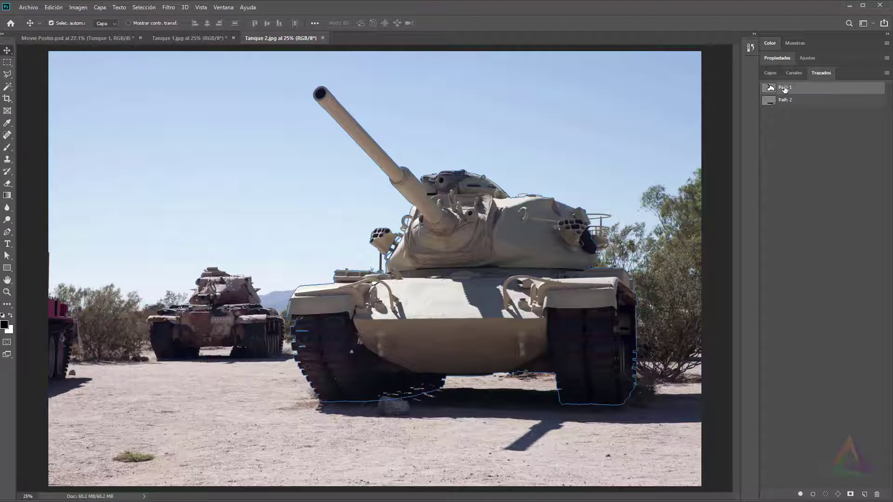
right_click(789, 89)
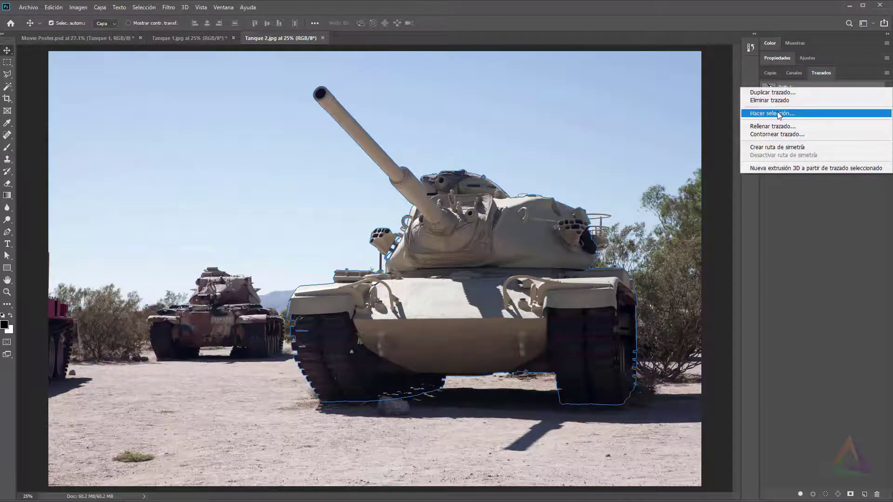
left_click(783, 114)
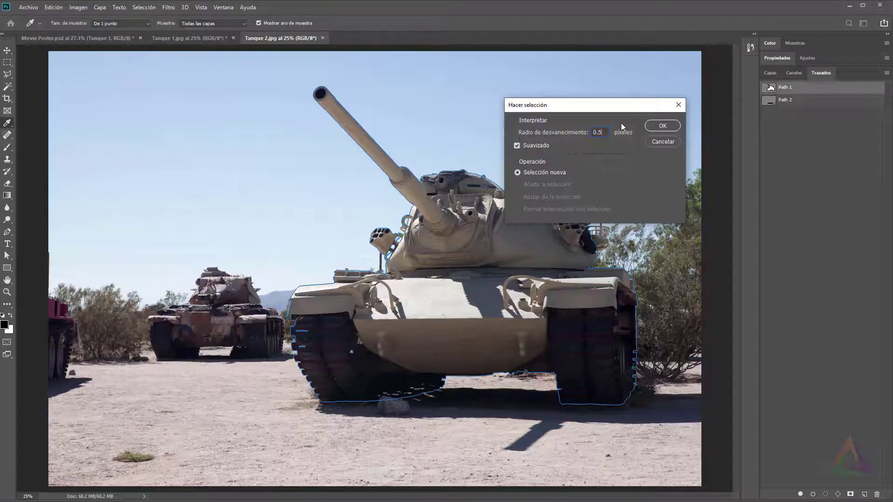
key("Return")
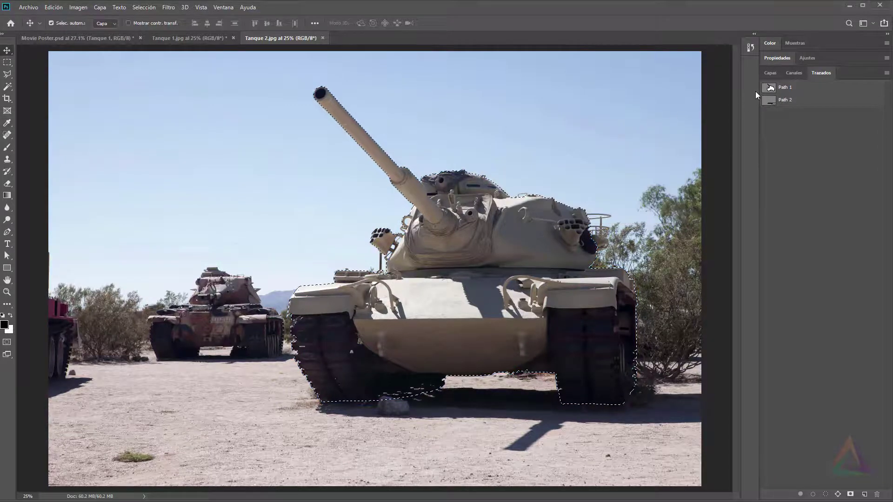
- Copy the selected tank from the Fondo layer to a new layer and hide Fondo
left_click(769, 74)
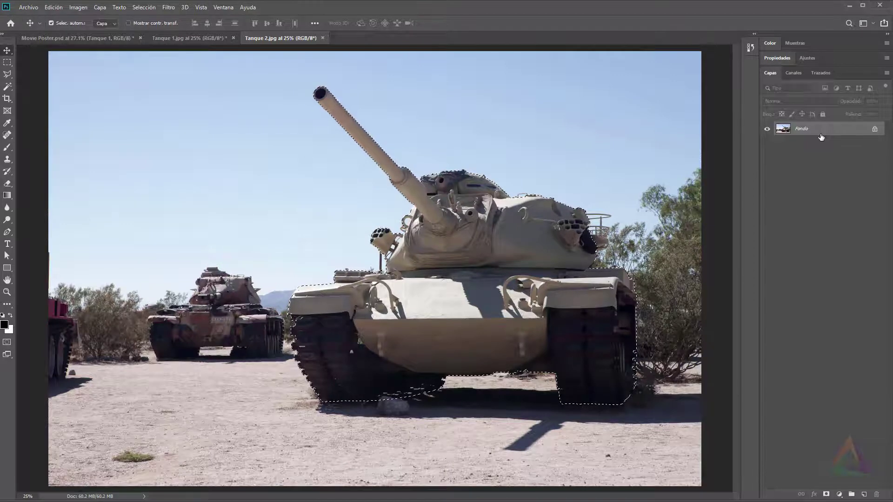
key("ctrl+j")
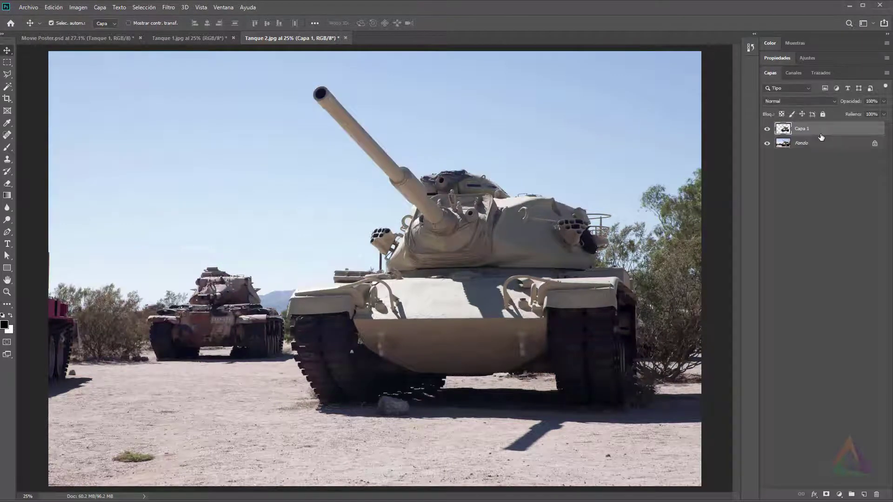
left_click(766, 144)
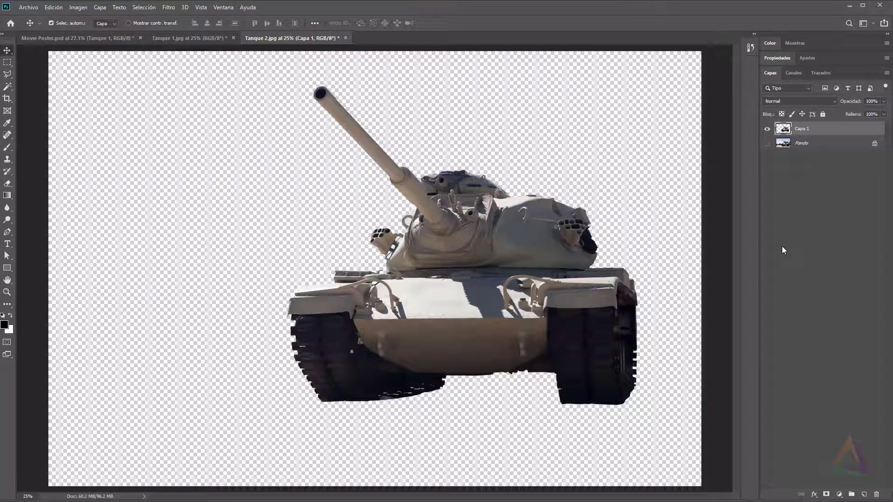
- Shift the Path 2 shadow outline left with the Path Selection tool so its right end meets the right track
left_click(821, 74)
left_click(799, 106)
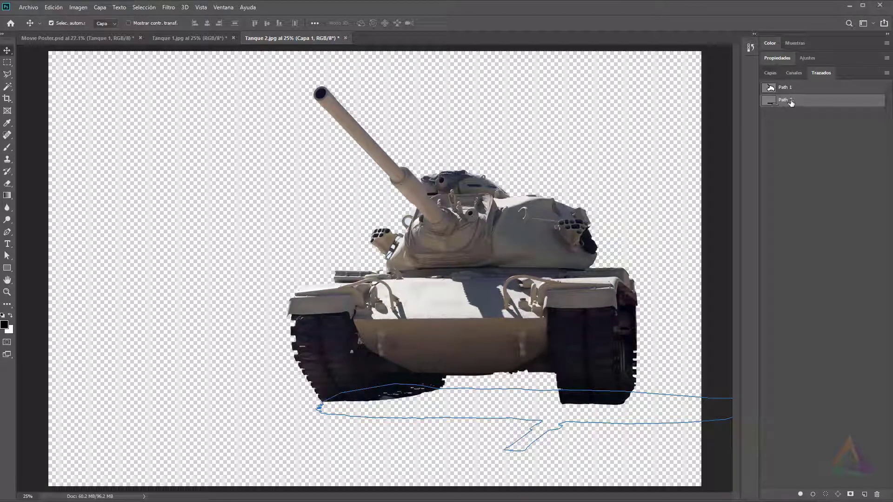
left_click(7, 256)
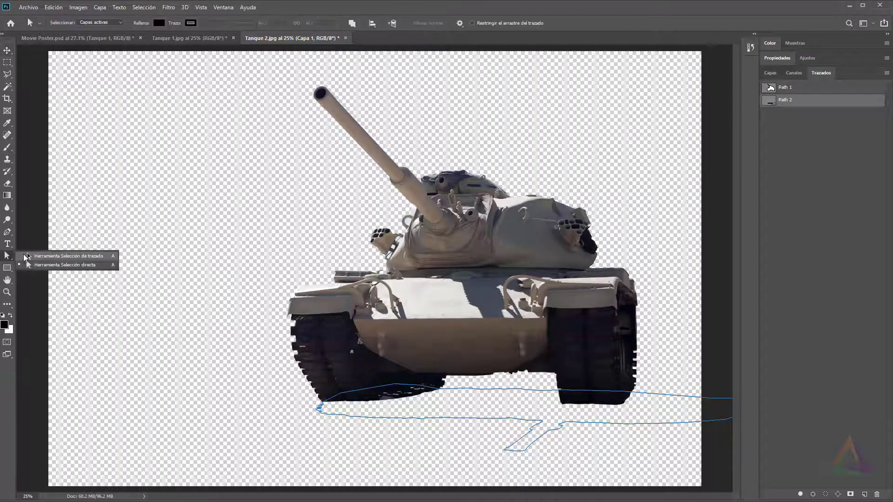
left_click(74, 258)
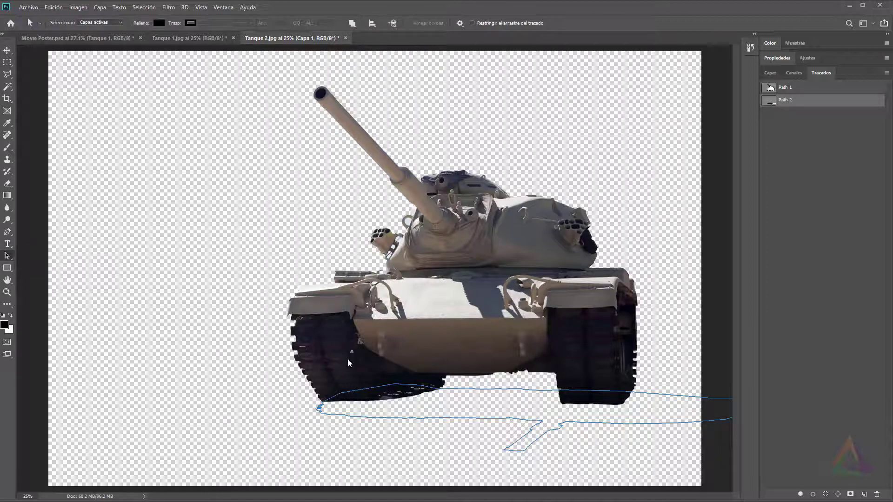
left_click(503, 392)
left_click_drag(511, 392, 392, 390)
- Make a selection from the shadow outline Path 2 with a 5-pixel feather
right_click(797, 107)
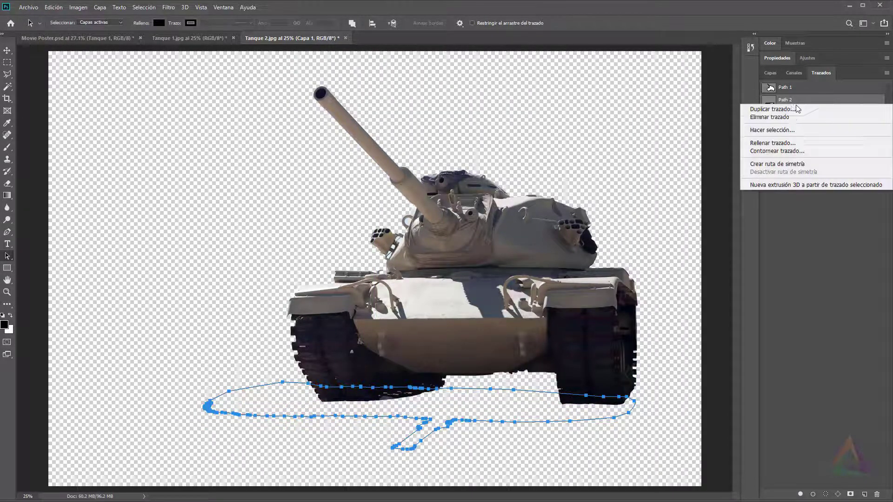
left_click(776, 130)
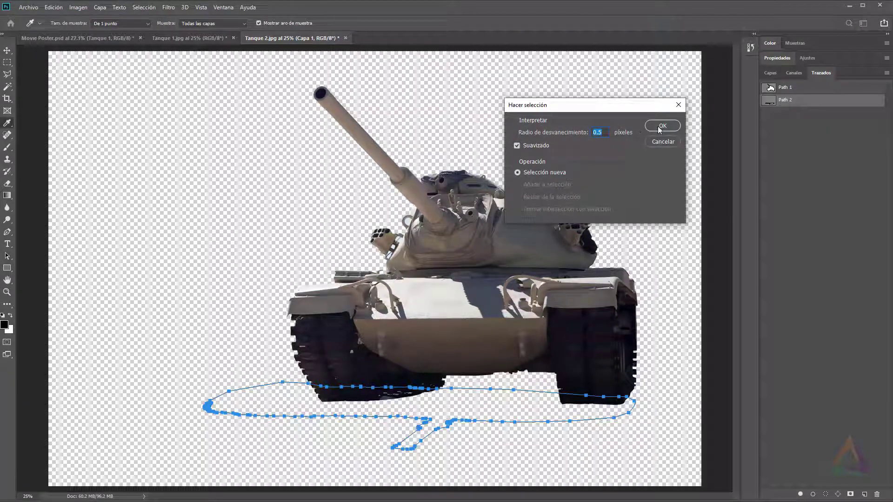
type("5")
left_click(651, 127)
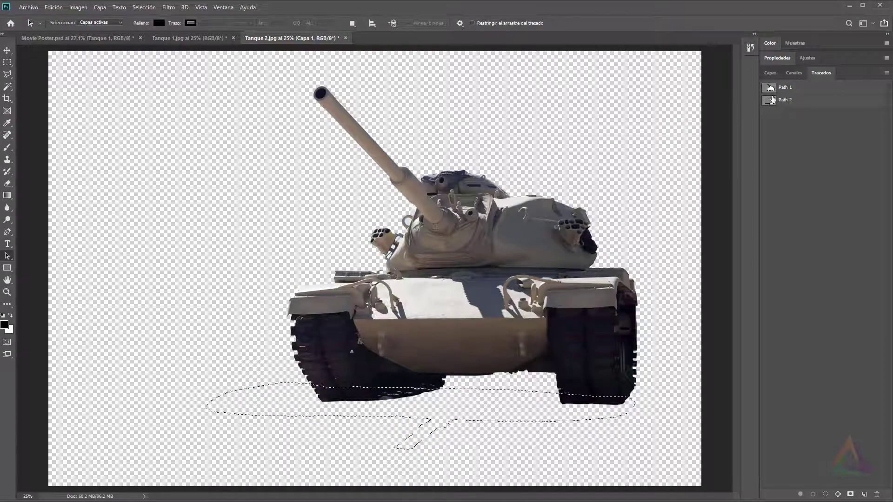
- Add a new layer and fill the shadow selection with black (Negro) in Normal mode at 100% opacity
left_click(771, 73)
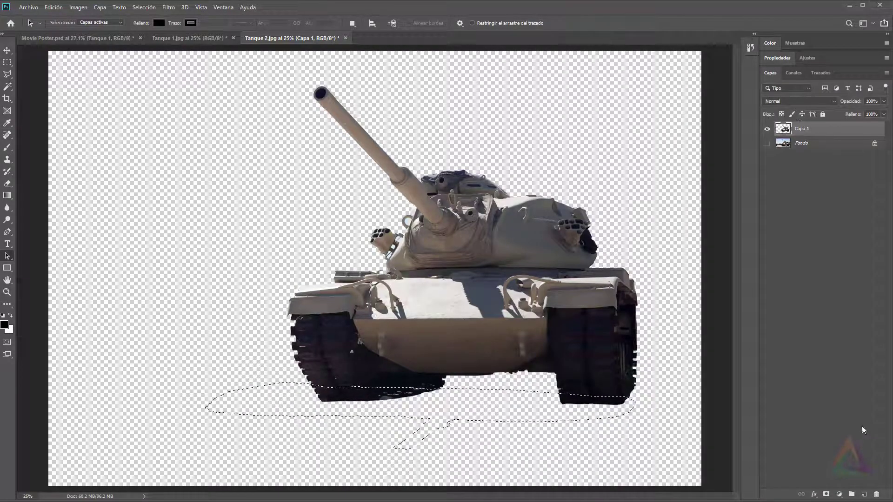
left_click(864, 494)
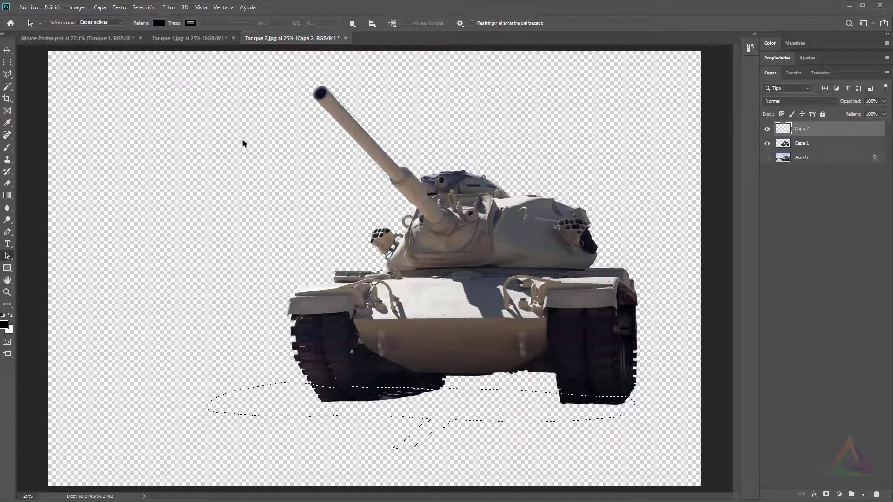
left_click(54, 7)
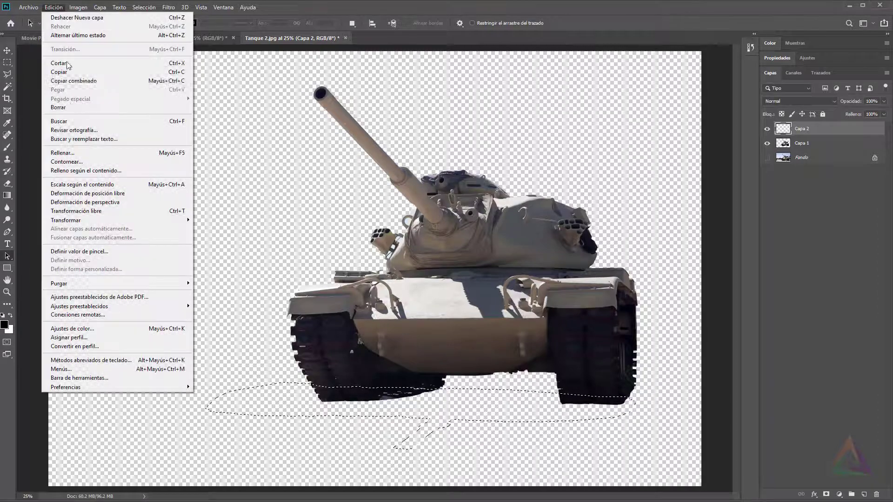
left_click(67, 153)
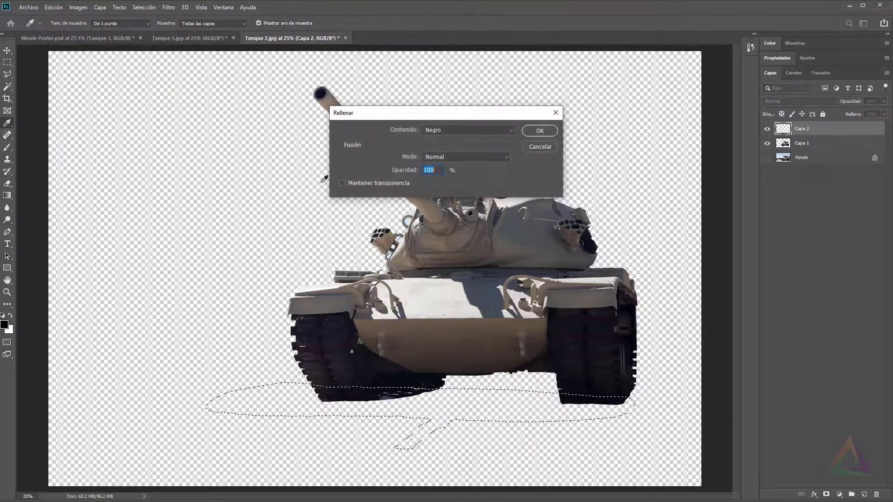
left_click(539, 132)
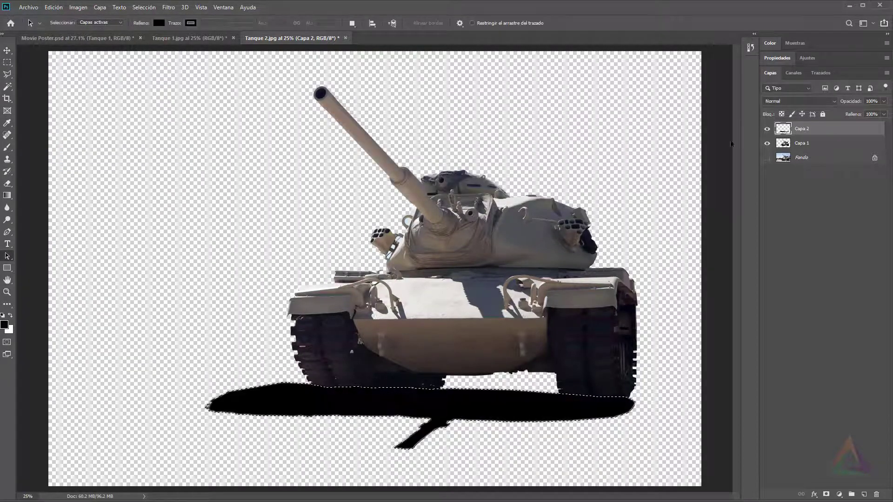
- Place the black shadow layer beneath the tank layer and clear the selection
left_click_drag(803, 132, 806, 147)
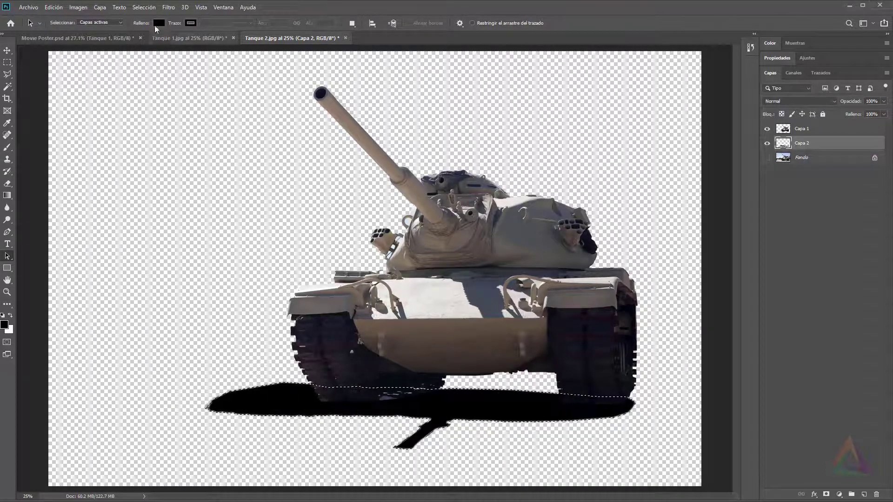
left_click(142, 8)
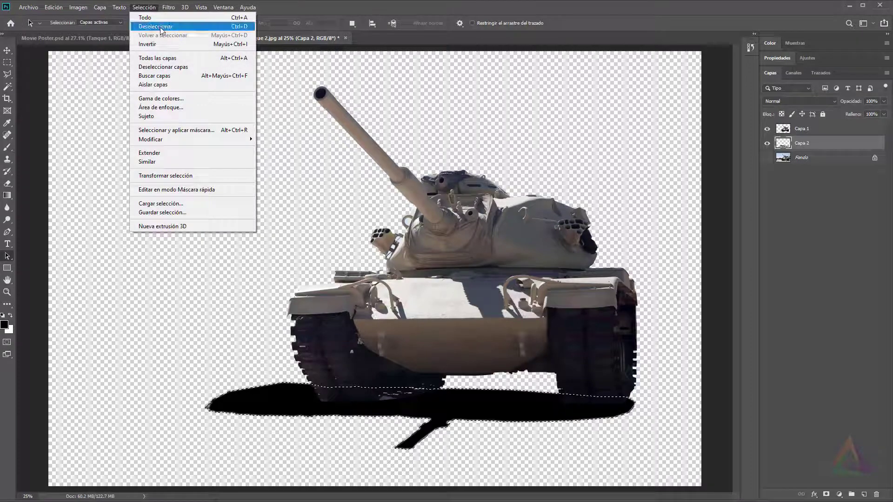
left_click(180, 28)
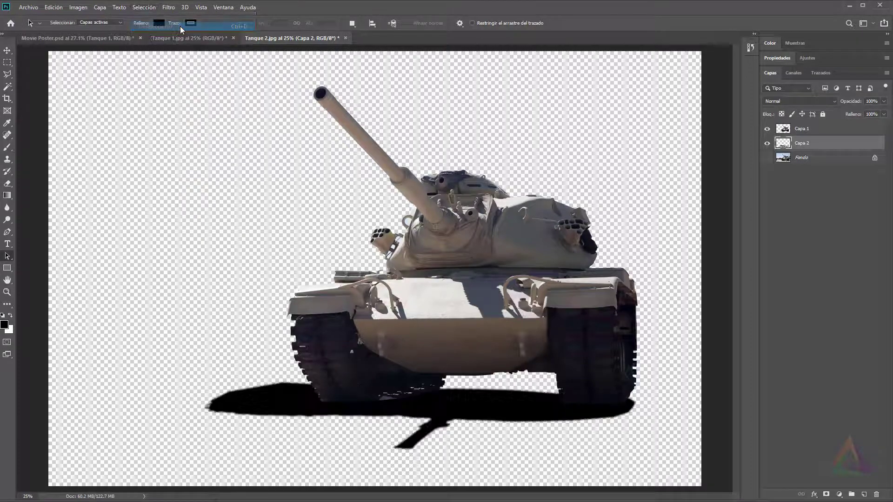
- Select the tank and shadow layers together and bring them into the Movie Poster document with the Move tool
left_click(802, 131, "shift")
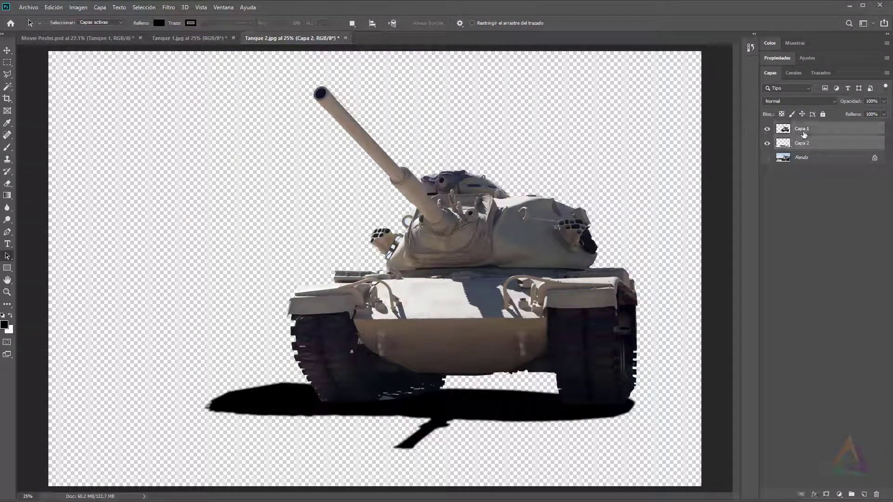
left_click(7, 51)
left_click_drag(559, 247, 287, 315)
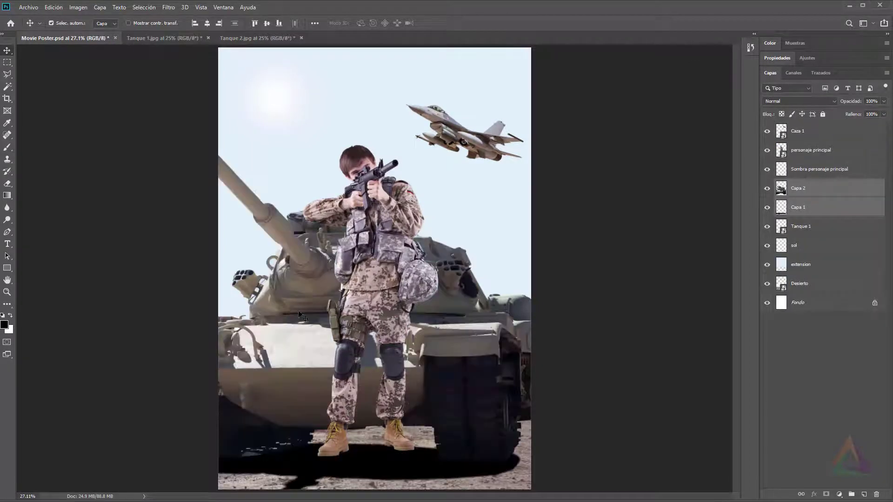
- Convert the imported tank and shadow layers into one smart object and rename it Tanque 2
right_click(798, 200)
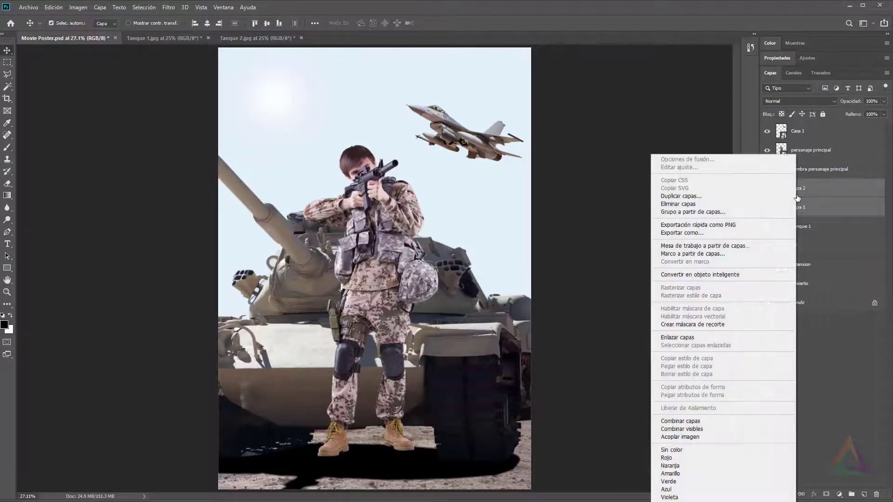
left_click(726, 274)
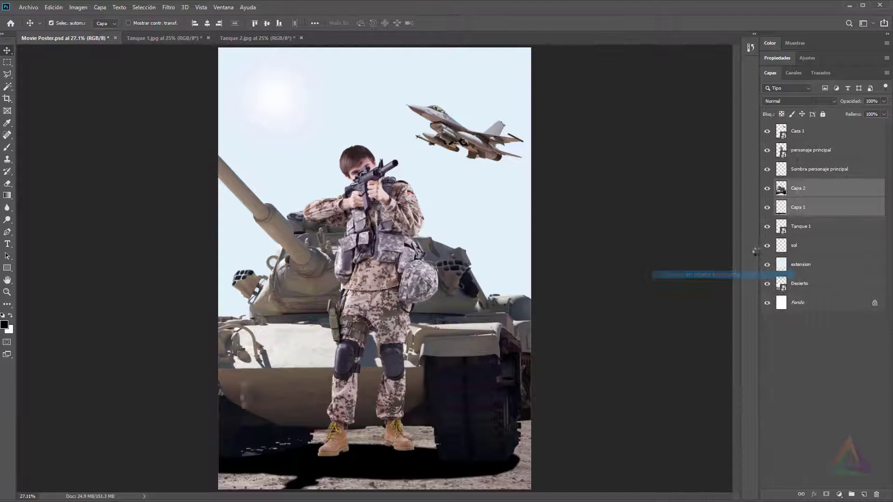
double_click(799, 189)
type("Tanque")
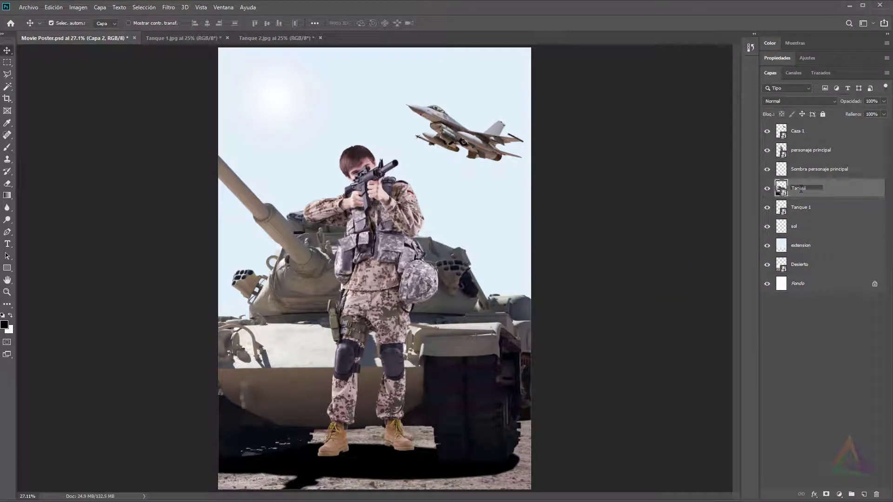
key("Return")
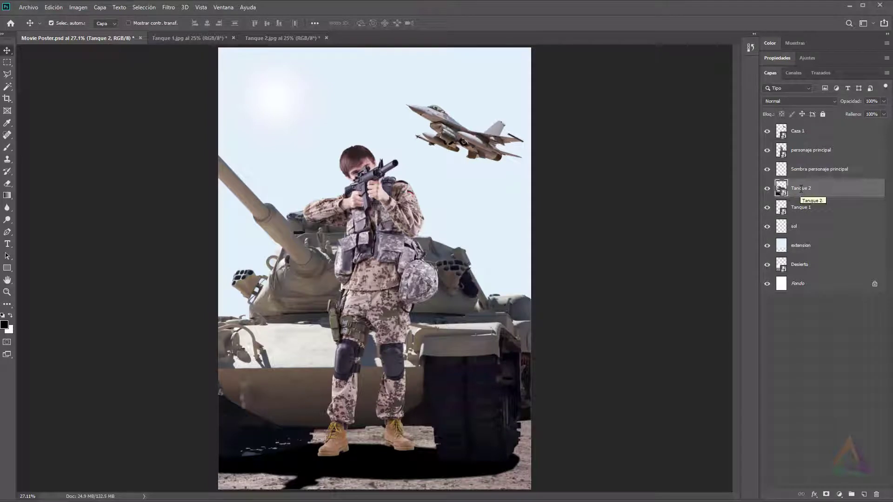
- Scale the Tanque 2 layer down to 38.46% and place it on the ground to the left behind the soldier
key("ctrl")
key("ctrl+t")
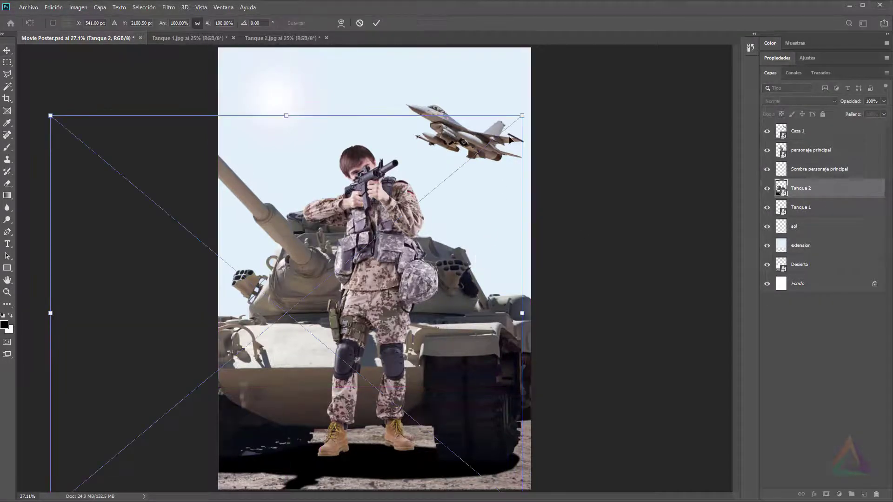
left_click_drag(523, 116, 300, 321)
left_click_drag(264, 405, 317, 319)
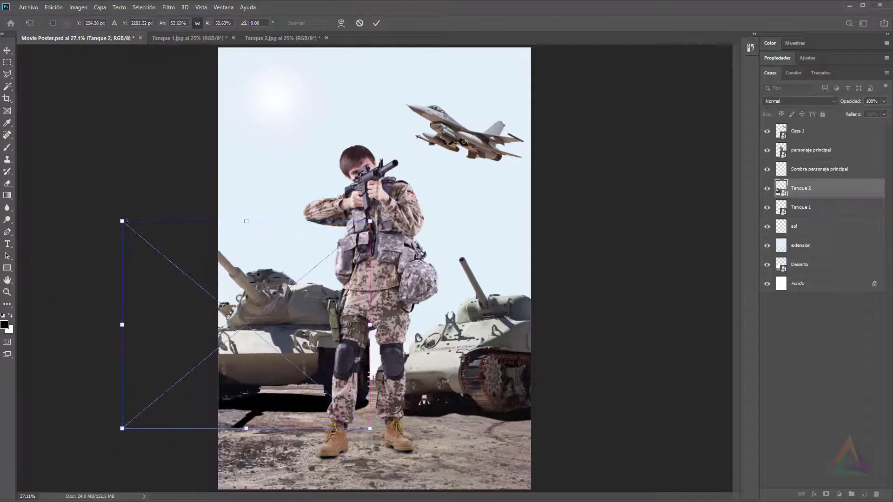
left_click_drag(122, 221, 209, 253)
left_click_drag(308, 334, 308, 322)
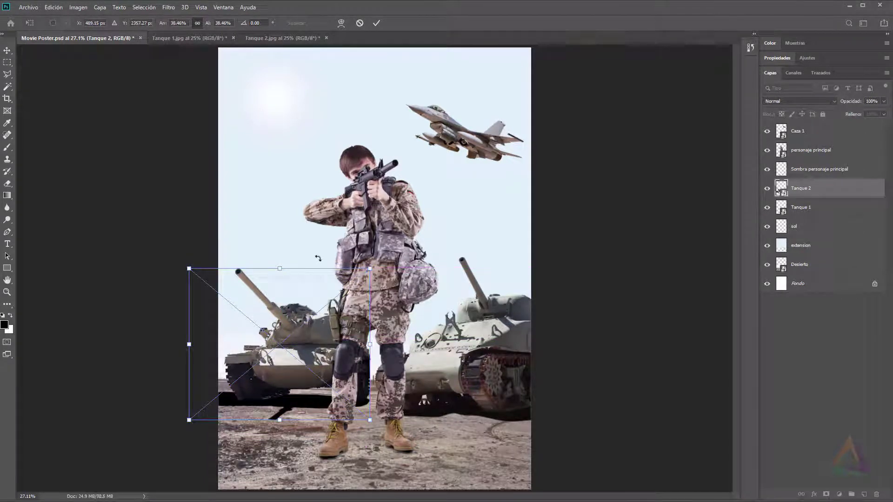
key("Return")
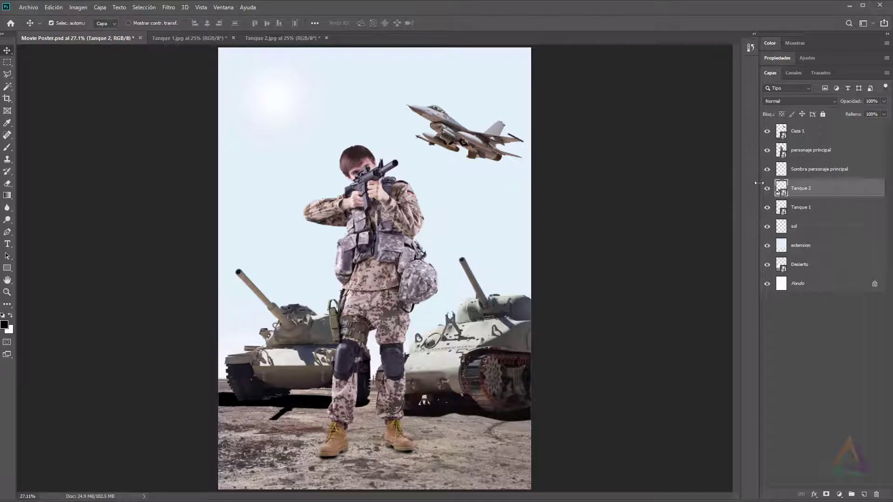
- Inside the Tanque 2 smart object, set the shadow layer's opacity to 70%, then save and close the smart object
double_click(783, 190)
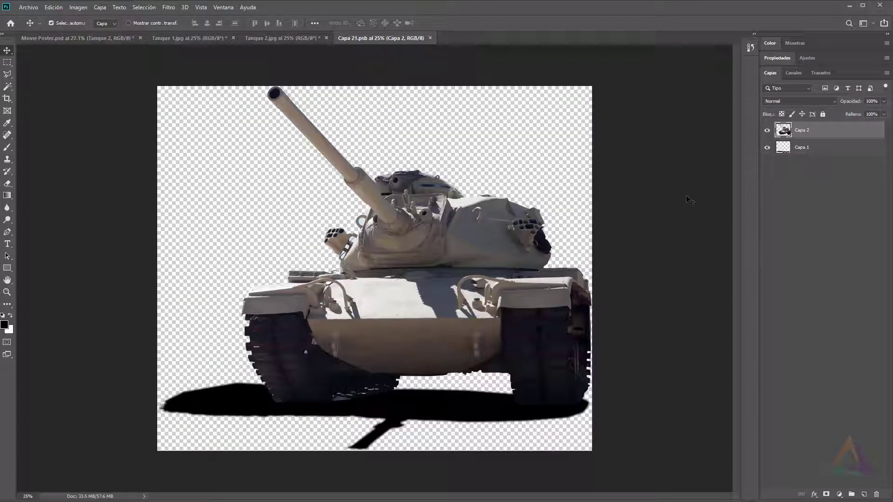
left_click(841, 152)
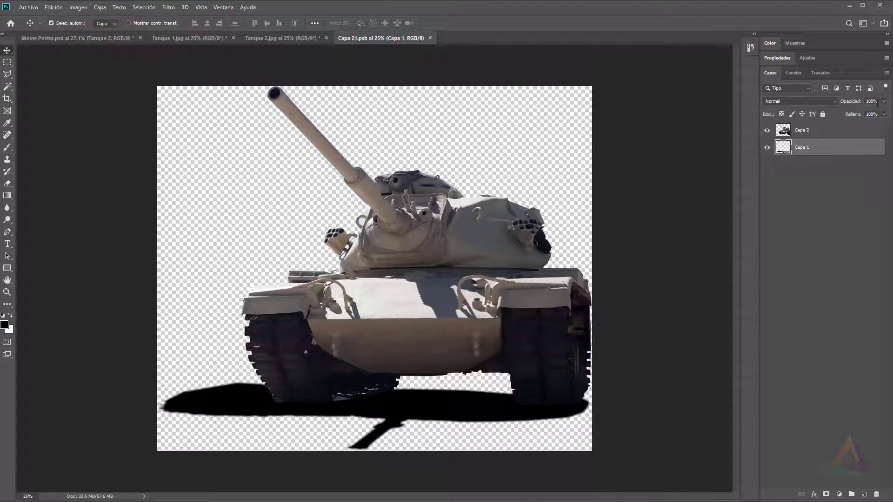
type("70")
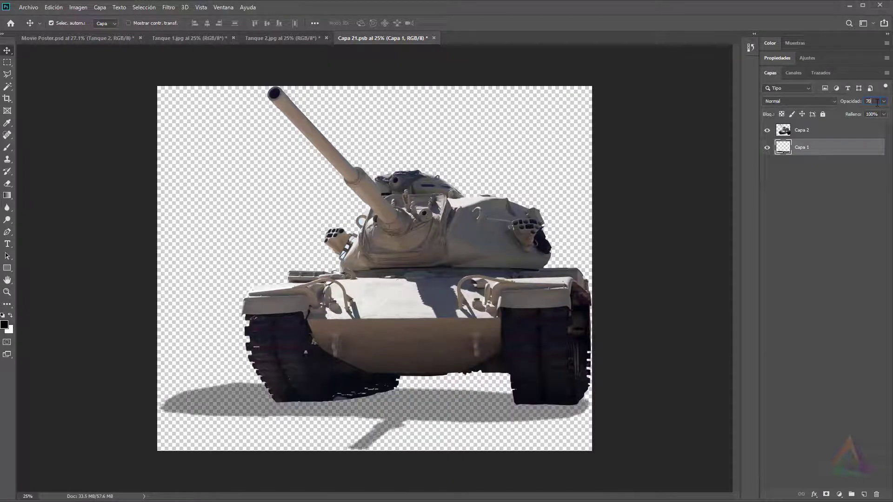
key("Return")
left_click(28, 7)
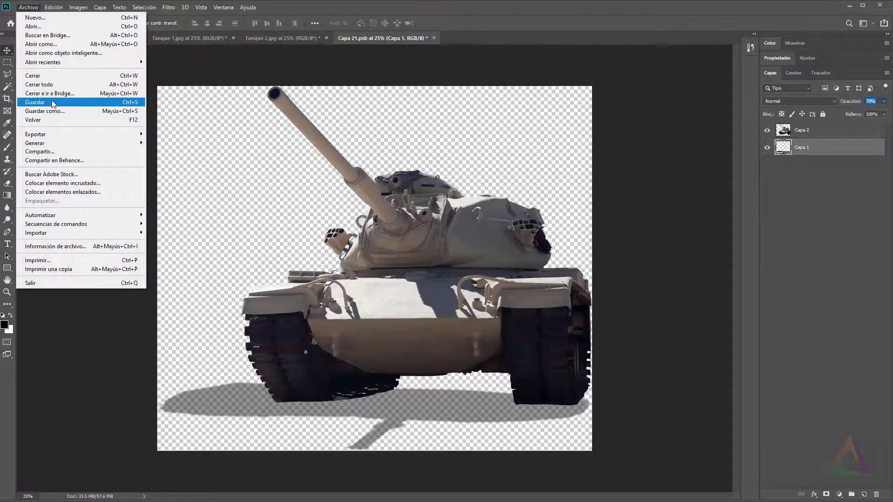
left_click(44, 104)
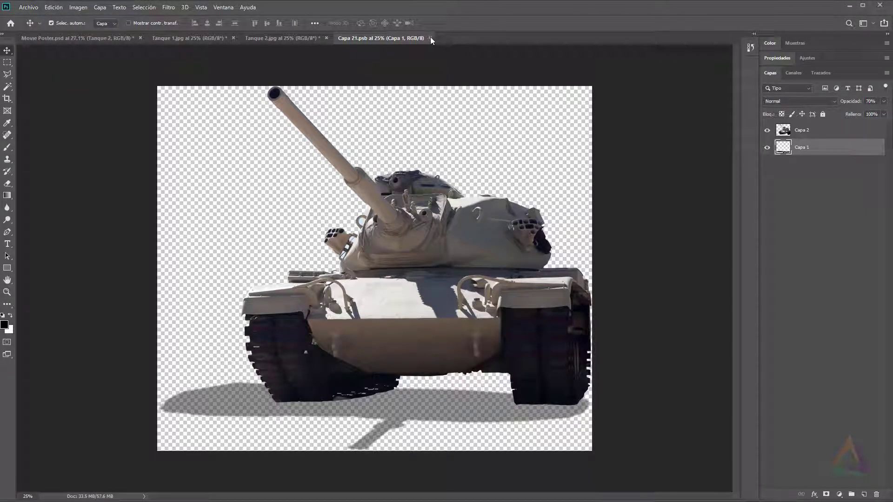
left_click(430, 37)
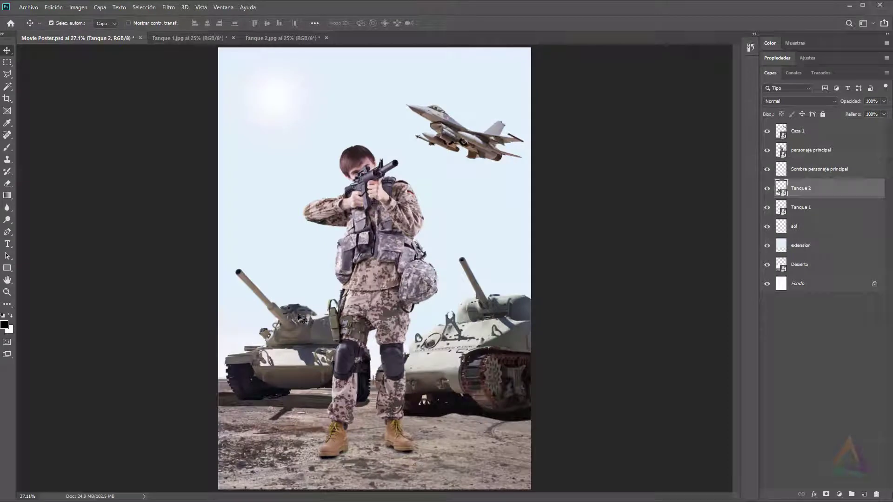
- Inside the Tanque 1 smart object, set the shadow layer's opacity to 70% and close it with the changes saved
double_click(785, 213)
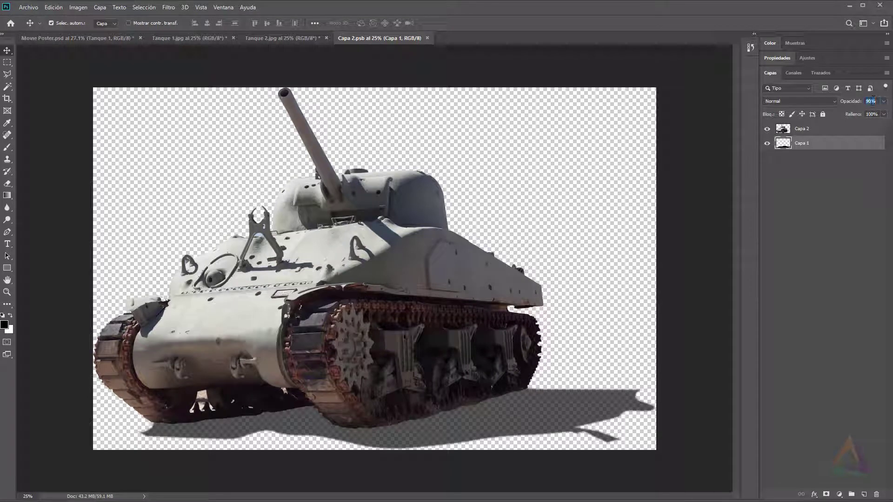
type("70")
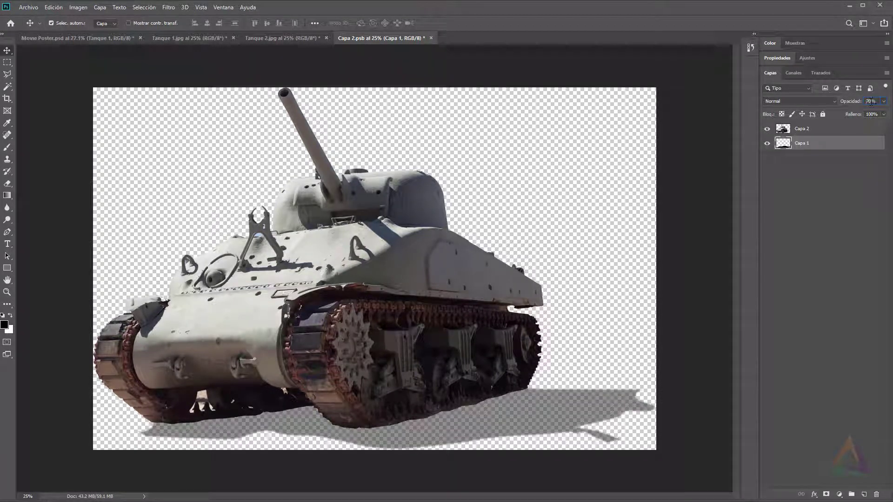
left_click(432, 38)
left_click(411, 191)
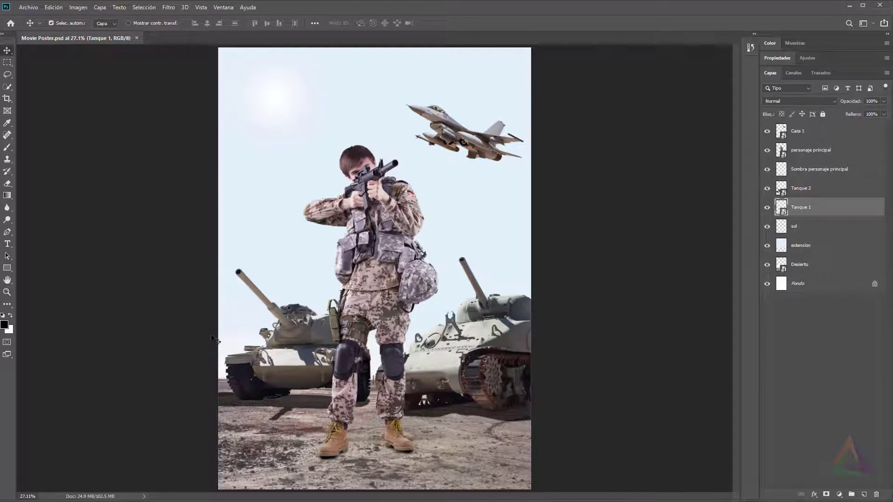
- Open the Explosion image from the Imagenes folder and select the whole fireball and smoke with the Quick Selection tool
left_click(84, 500)
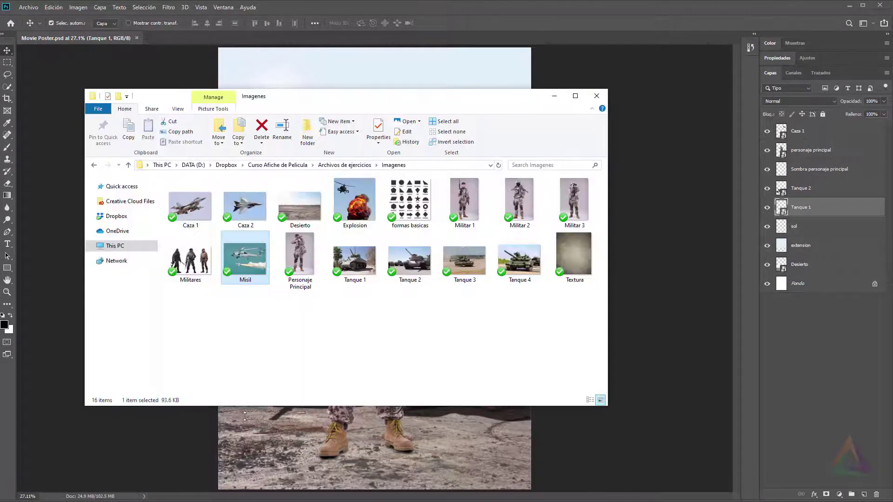
left_click_drag(354, 205, 196, 36)
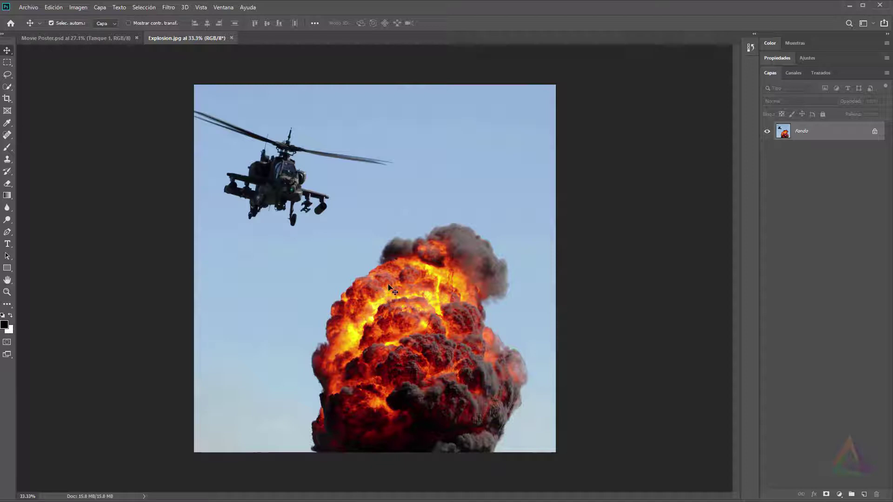
left_click(9, 88)
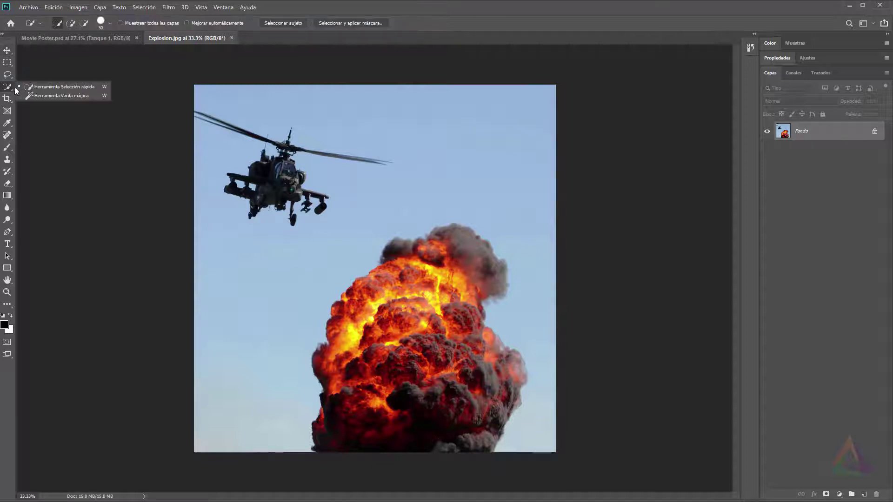
left_click(60, 88)
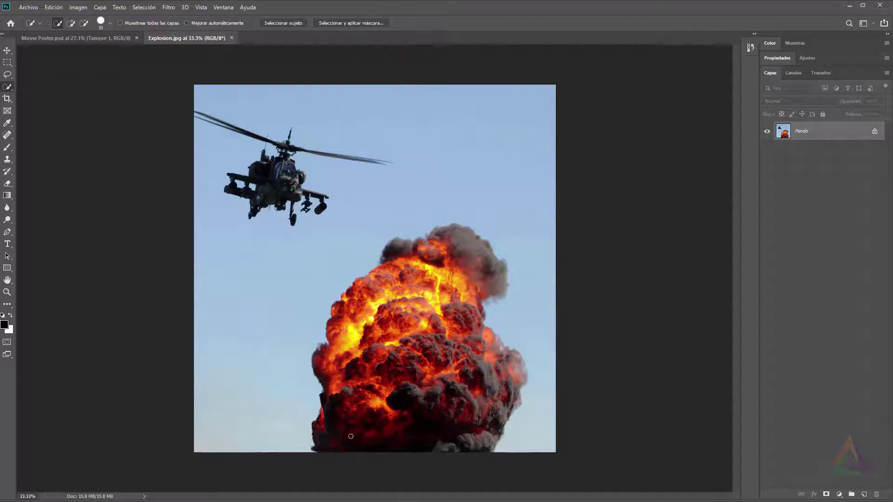
mouse_move(345, 441)
left_mouse_down()
mouse_move(349, 342)
mouse_move(382, 287)
mouse_move(414, 274)
mouse_move(402, 252)
mouse_move(455, 237)
mouse_move(475, 253)
left_mouse_up()
mouse_move(464, 296)
left_mouse_down()
mouse_move(470, 333)
mouse_move(502, 363)
left_mouse_up()
left_click_drag(508, 403, 510, 410)
- Refine the explosion selection in Select and Mask with preview opacity 92%, smoothing 17, feather 4.0 px and edge shift -47%
left_click(360, 24)
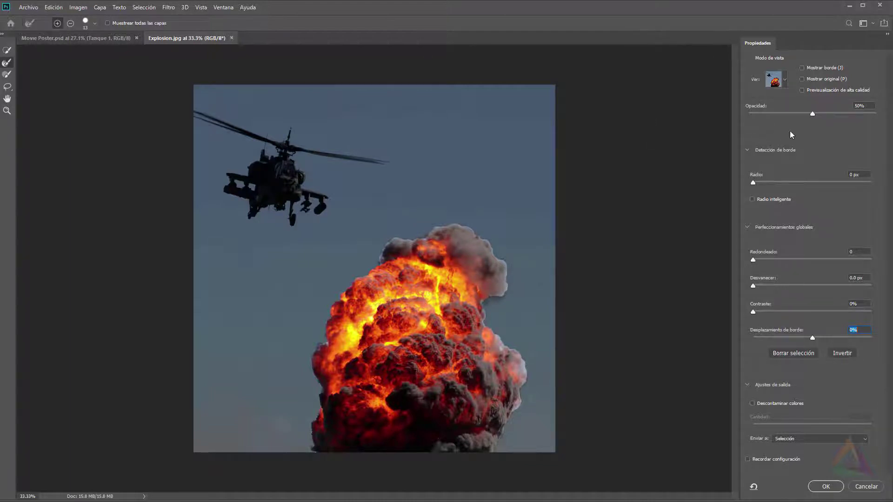
left_click_drag(812, 115, 867, 118)
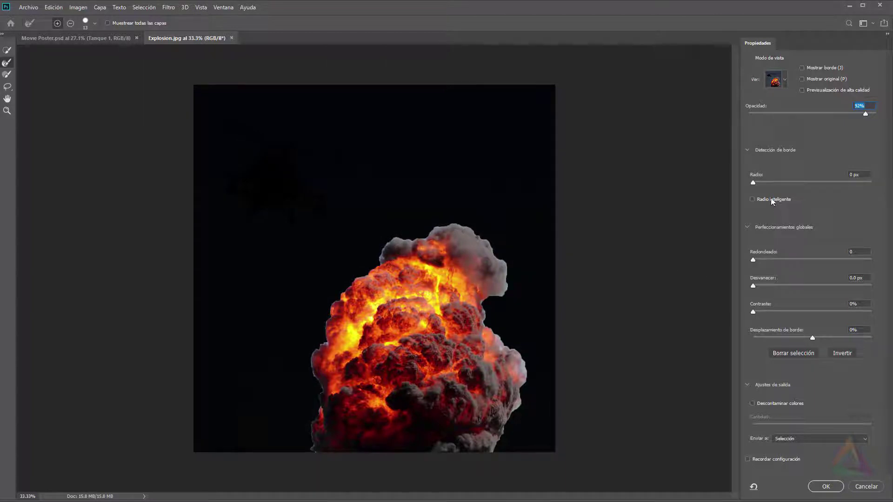
left_click(774, 259)
left_click(766, 286)
left_click(778, 287)
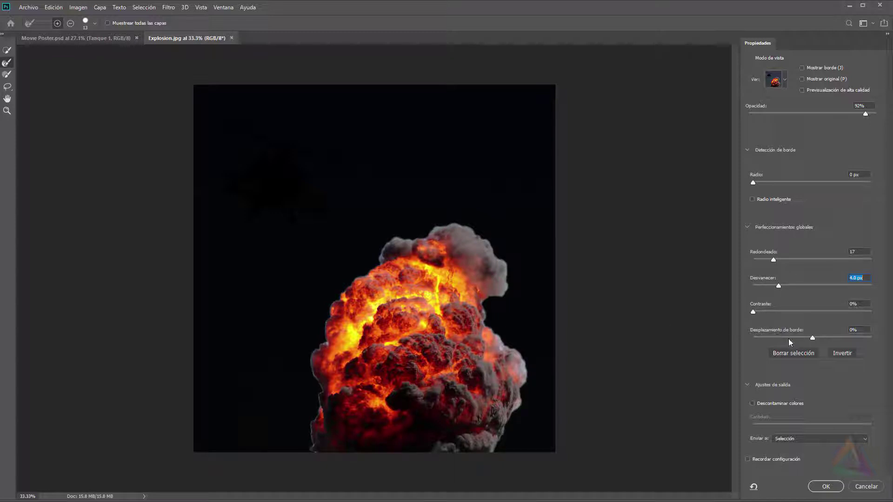
left_click_drag(811, 339, 790, 340)
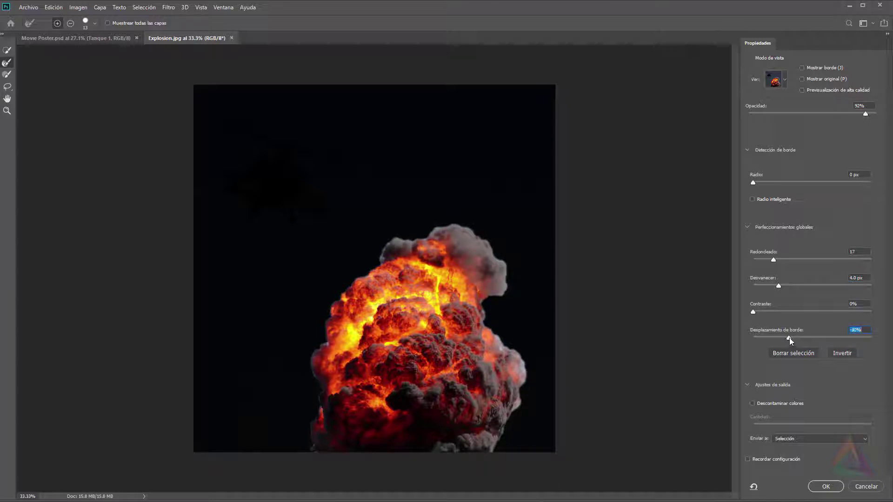
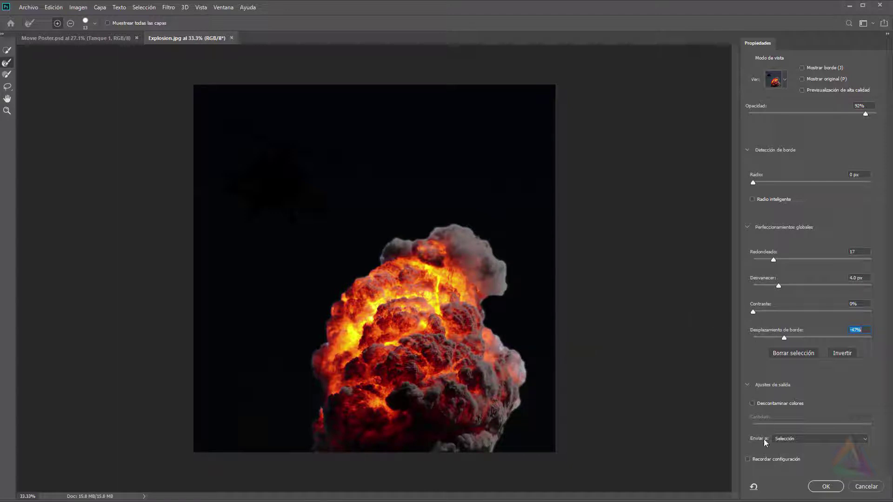
- Output the refined explosion selection to a new layer (Nueva capa)
left_click(786, 439)
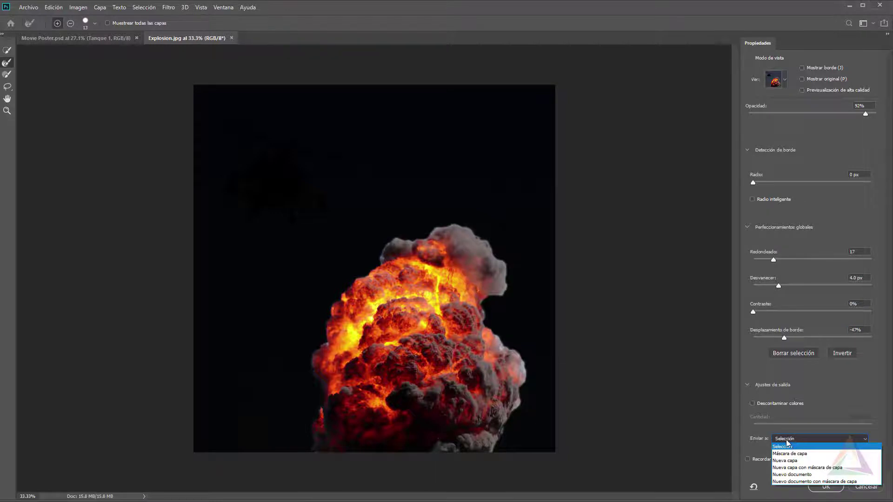
left_click(794, 460)
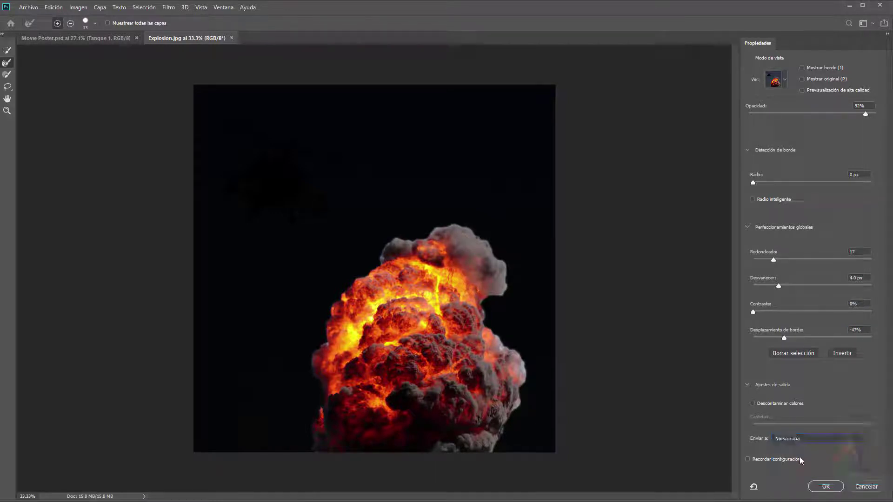
left_click(826, 487)
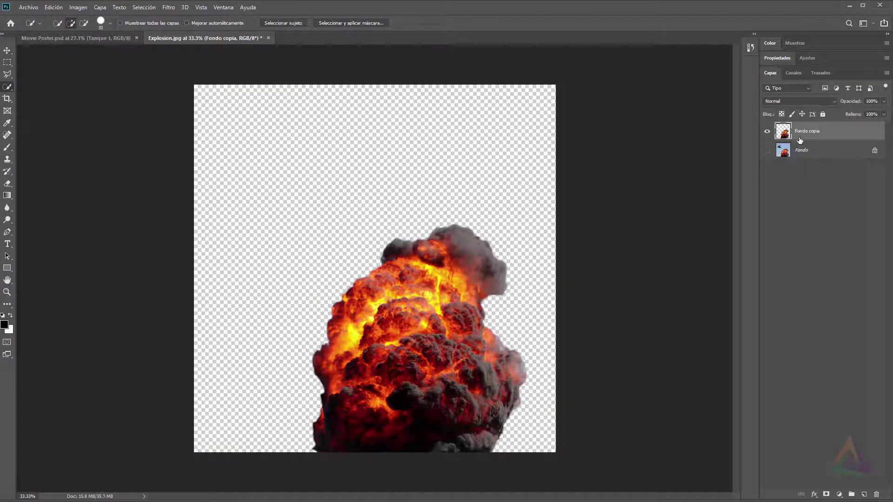
- Bring the explosion cutout into the Movie Poster document behind the soldier and place its layer beneath Tanque 1
left_click(7, 50)
mouse_move(395, 290)
left_mouse_down()
mouse_move(323, 205)
mouse_move(163, 63)
mouse_move(124, 39)
mouse_move(107, 42)
mouse_move(310, 220)
mouse_move(379, 308)
mouse_move(379, 326)
left_mouse_up()
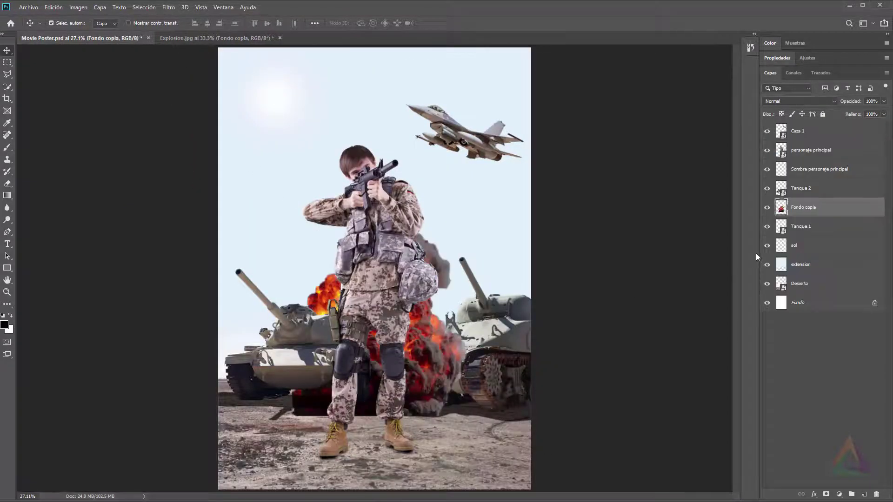
left_click_drag(818, 210, 821, 235)
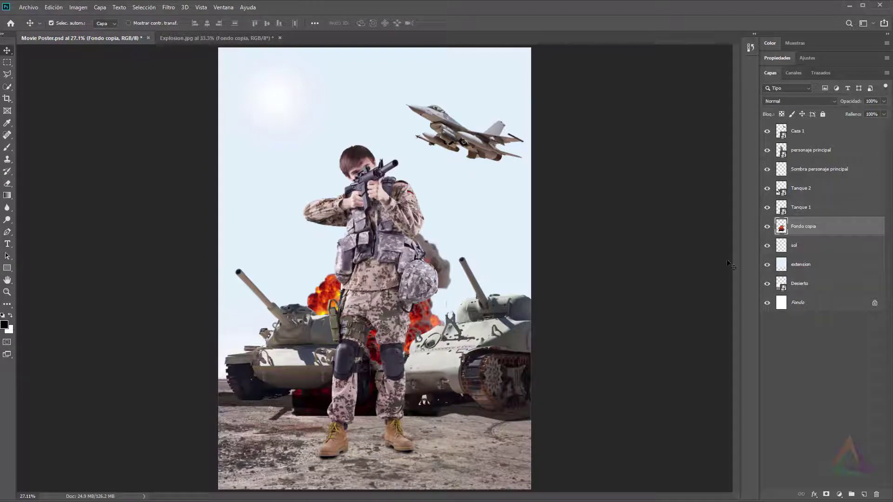
- Convert the explosion cutout layer to a smart object and rename it "explosion"
right_click(807, 232)
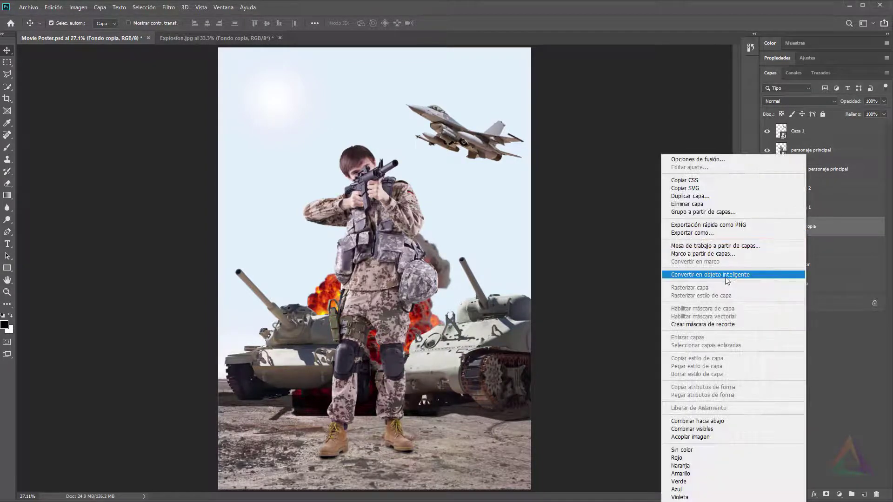
left_click(728, 274)
double_click(806, 226)
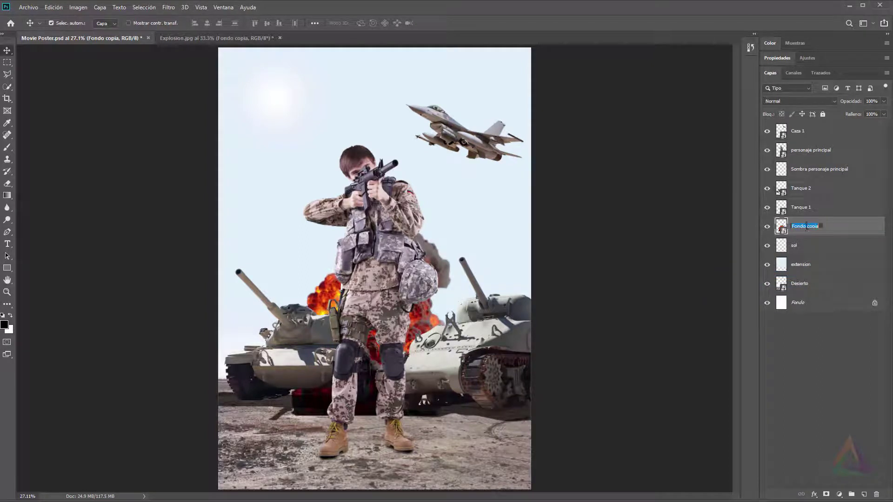
type("explosion")
key("Return")
- Scale the explosion to about 152.79%, flip it horizontally and place it centred behind the soldier and tanks
key("ctrl+t")
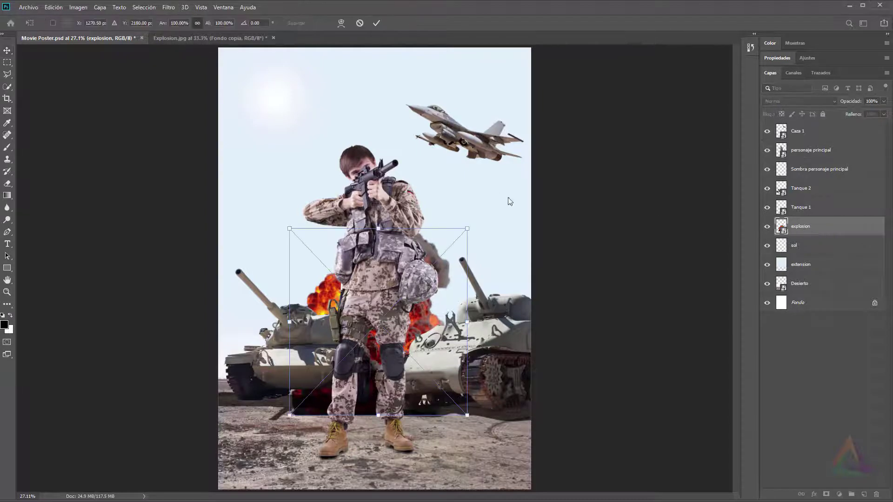
left_click_drag(475, 221, 568, 124)
left_click_drag(508, 203, 478, 175)
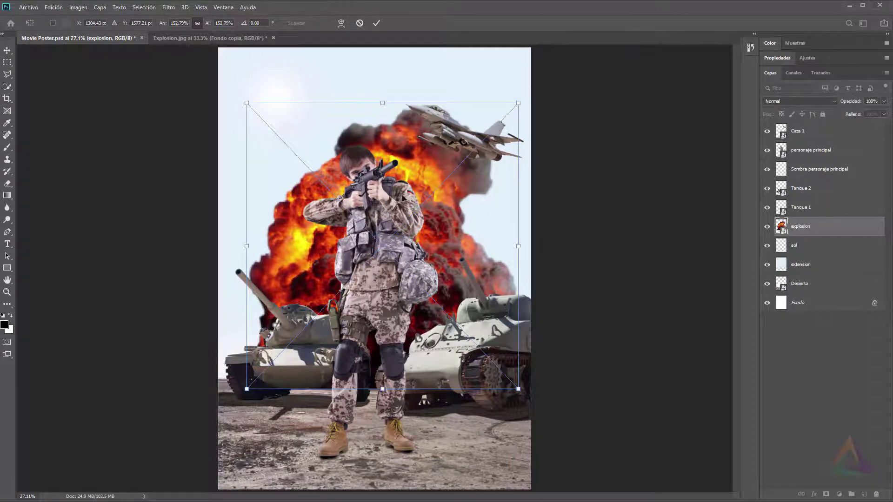
right_click(403, 189)
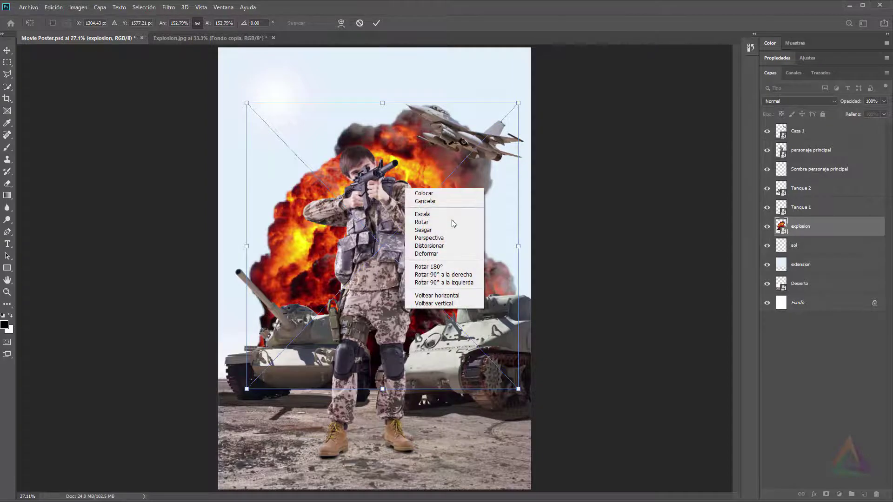
left_click(448, 298)
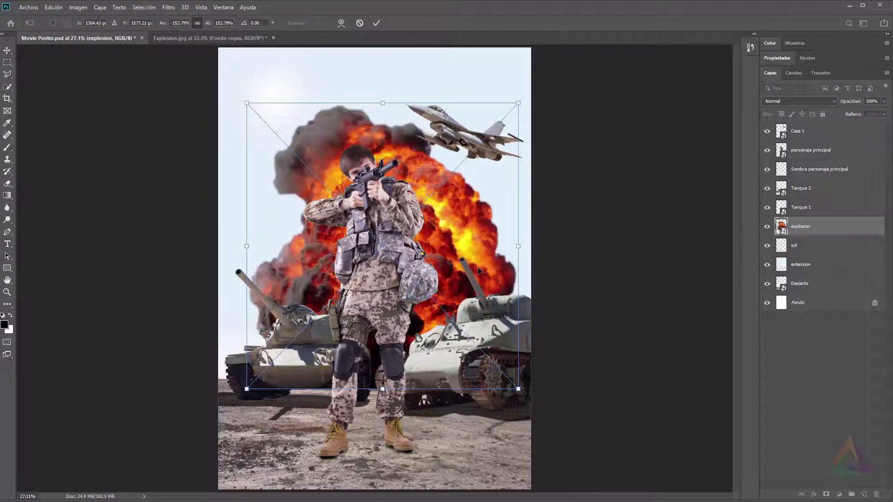
left_click_drag(474, 271, 470, 273)
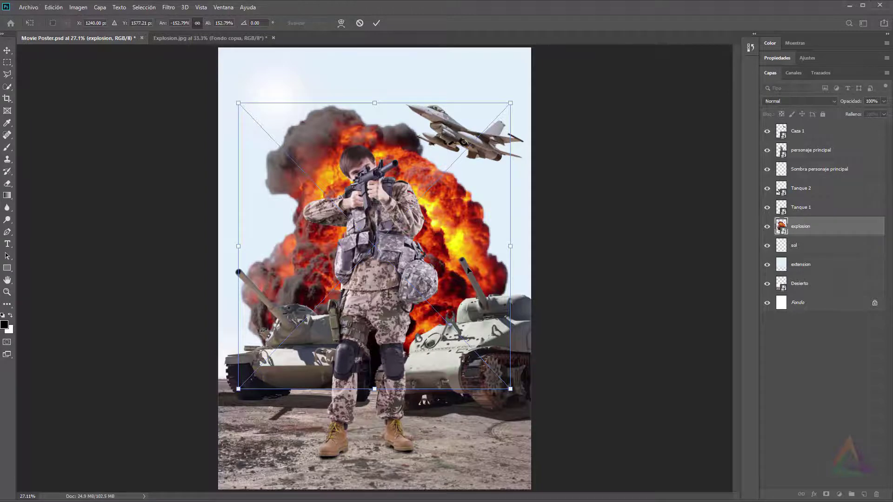
key("Return")
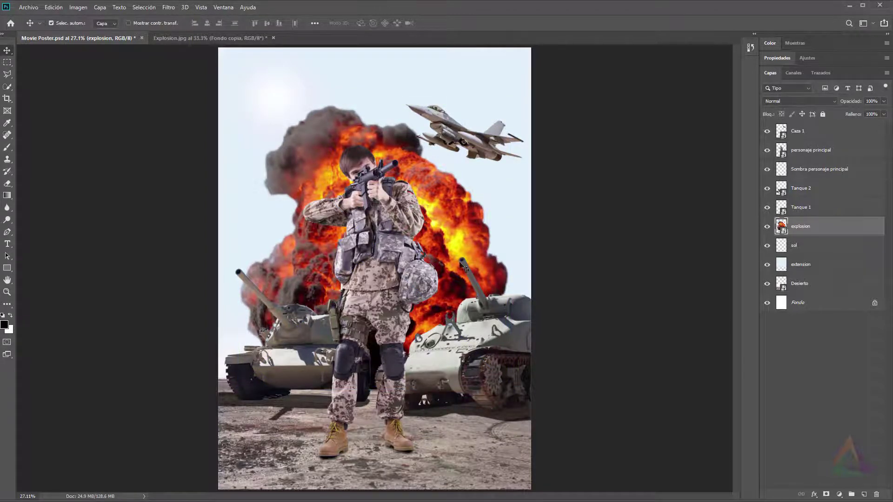
left_click_drag(451, 231, 450, 231)
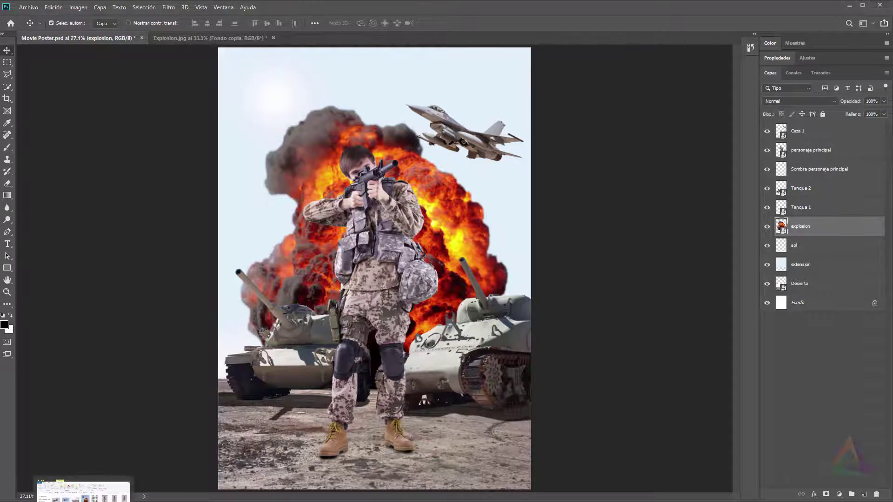
- Open the Misil image from the Imagenes folder as a separate document
left_click(84, 501)
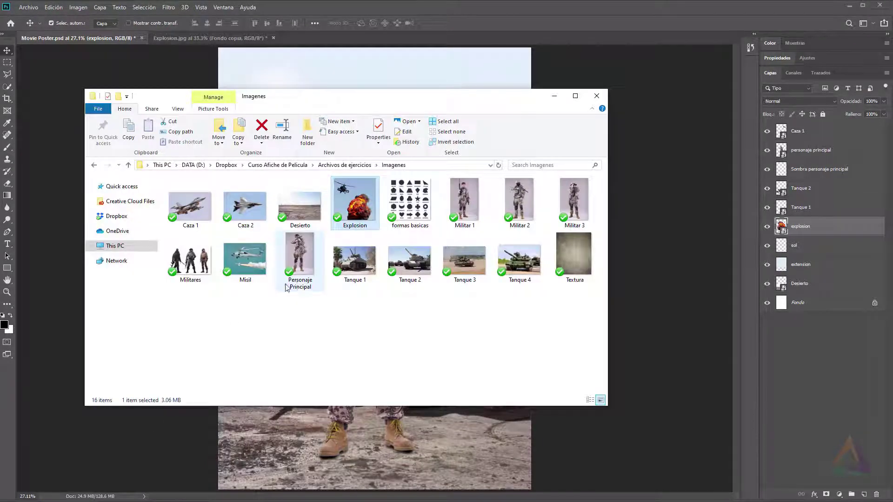
left_click_drag(246, 260, 304, 39)
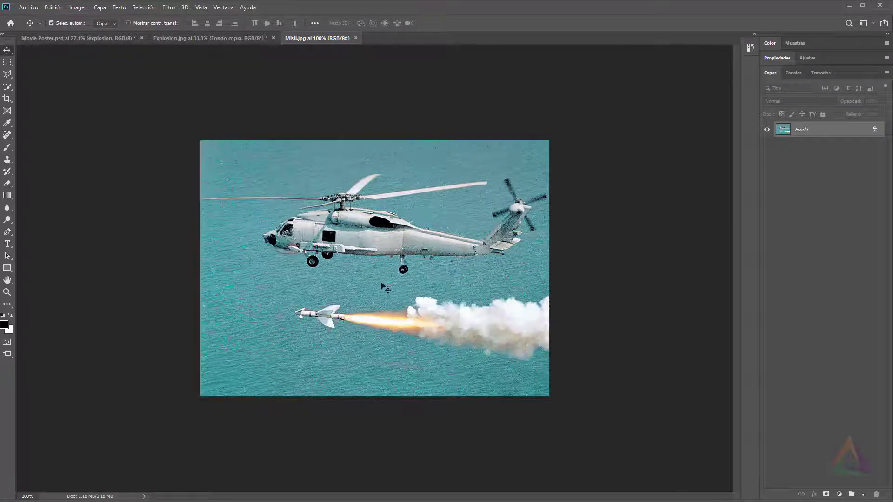
key("ctrl+space")
left_click(389, 317)
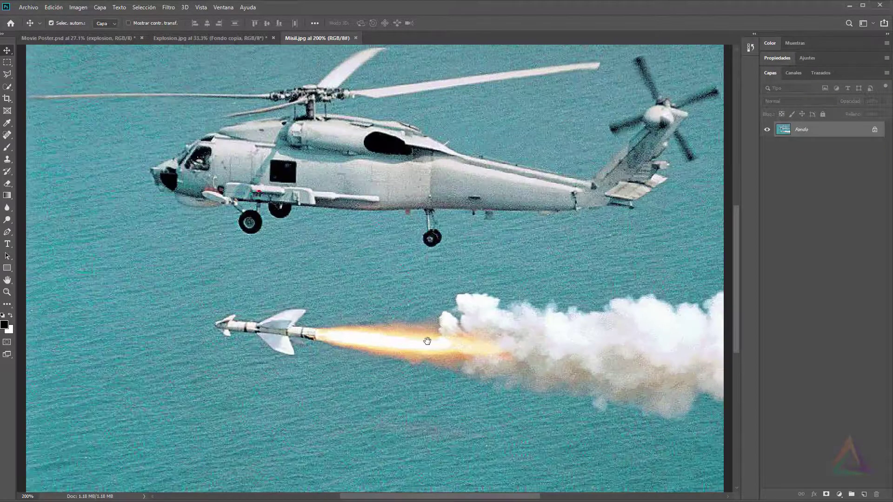
left_click_drag(424, 341, 386, 276)
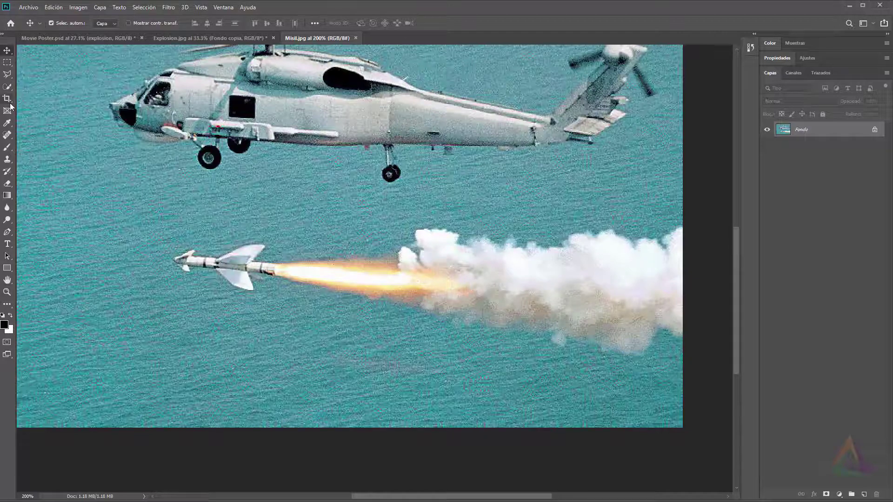
- Start a Pen tool path at the missile's lower tail fin and trace the underside, nose and upper front fin's tip
left_click(7, 232)
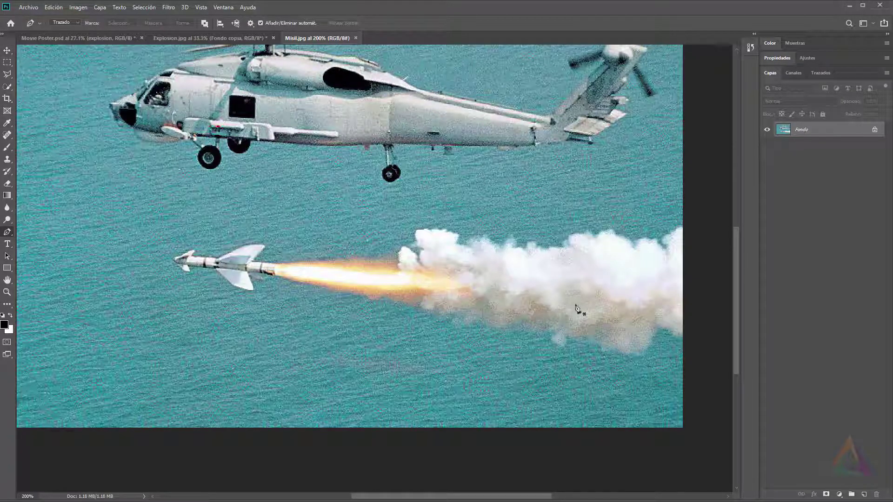
scroll(343, 314, "up", 4)
left_click_drag(237, 266, 481, 278)
scroll(461, 280, "up", 5)
scroll(470, 282, "up", 1)
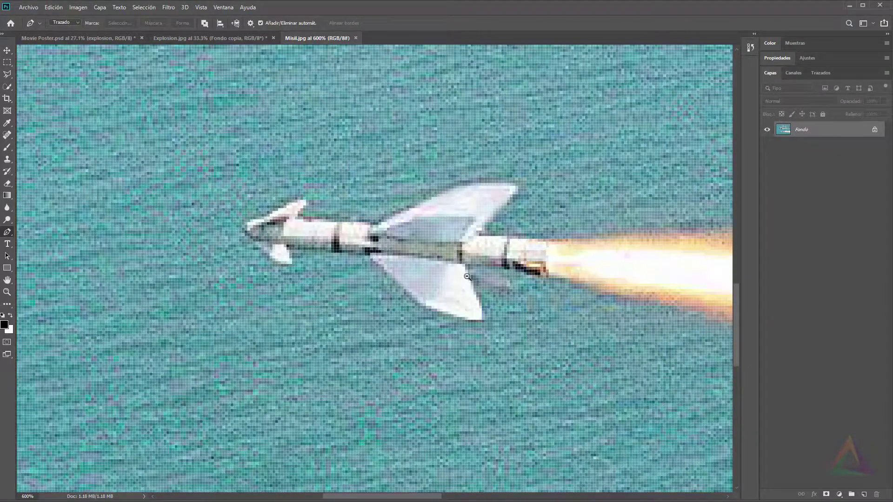
scroll(467, 282, "down", 1)
left_click(466, 273)
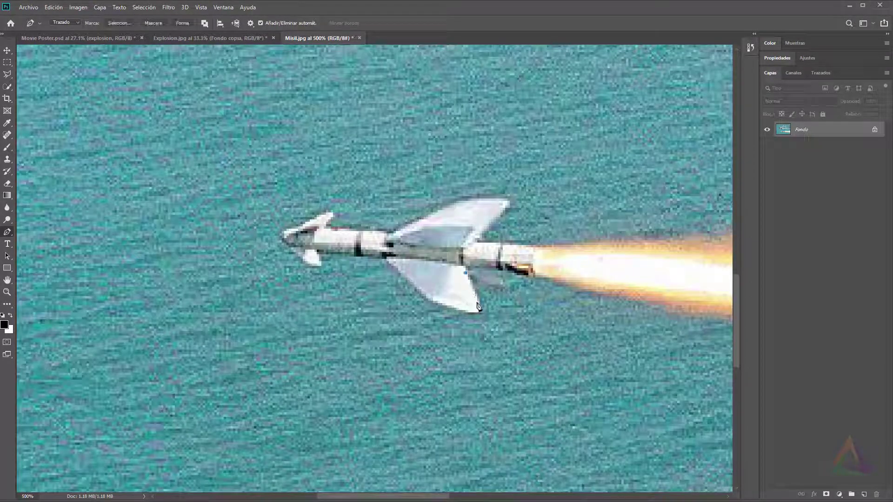
left_click(479, 301)
left_click(477, 310)
left_click(464, 310)
left_click(436, 301)
left_click(391, 263)
left_click(386, 257)
left_click(316, 252)
left_click(318, 264)
left_click(308, 261)
left_click(284, 242)
left_click(285, 236)
left_click(324, 215)
left_click(330, 214)
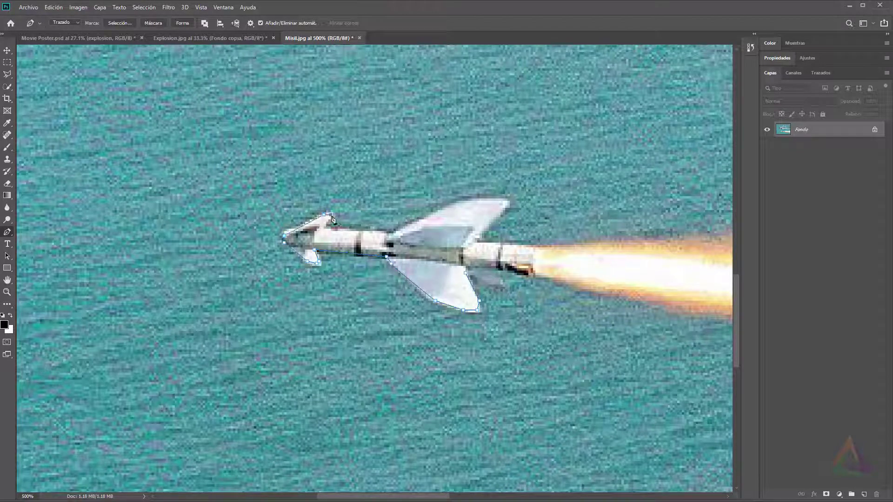
- Continue the path along the missile's upper body and large upper fin to the start of the flame
left_click(324, 225)
left_click(391, 235)
left_click(405, 231)
left_click(463, 200)
left_click(505, 204)
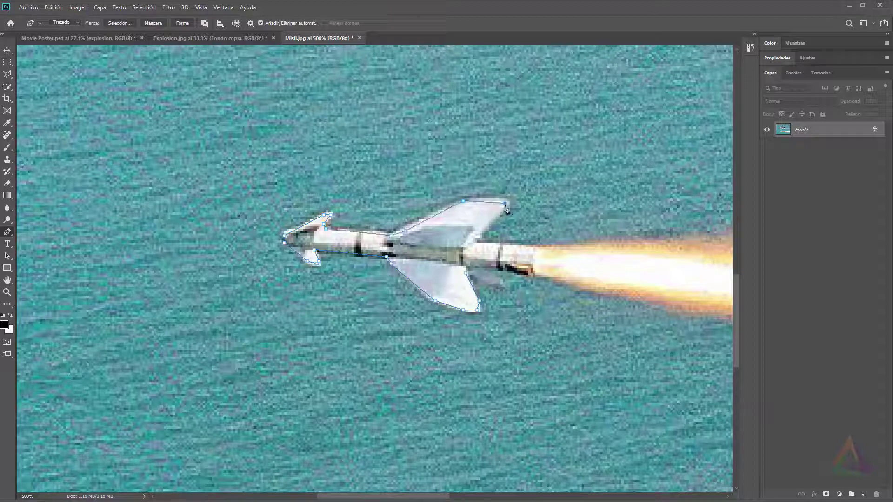
left_click(479, 232)
left_click(475, 239)
left_click(477, 243)
left_click(501, 245)
left_click(523, 247)
left_click(542, 250)
- Trace around the bright flame and the missile's rear underside, then close the path at its starting point
left_click_drag(639, 251, 442, 231)
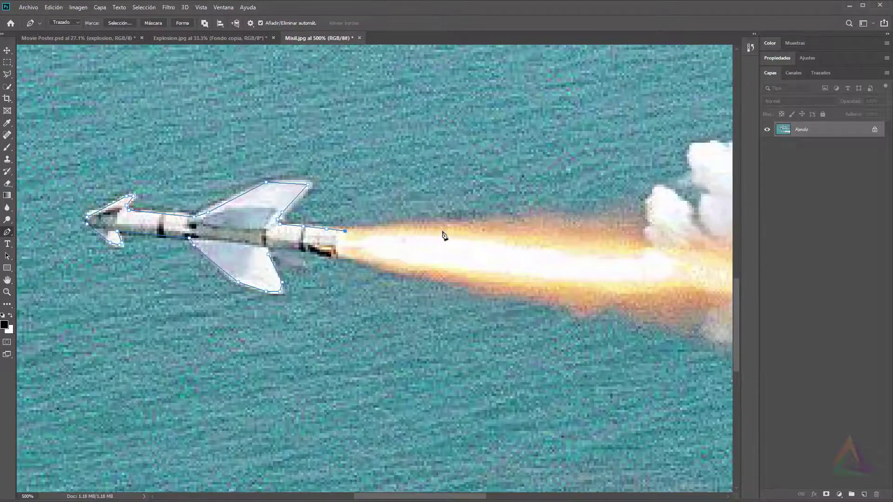
left_click(453, 230)
left_click_drag(574, 237, 491, 240)
left_click(509, 238)
left_click(586, 234)
left_click(633, 287)
left_click(596, 313)
left_click(538, 299)
left_click(442, 296)
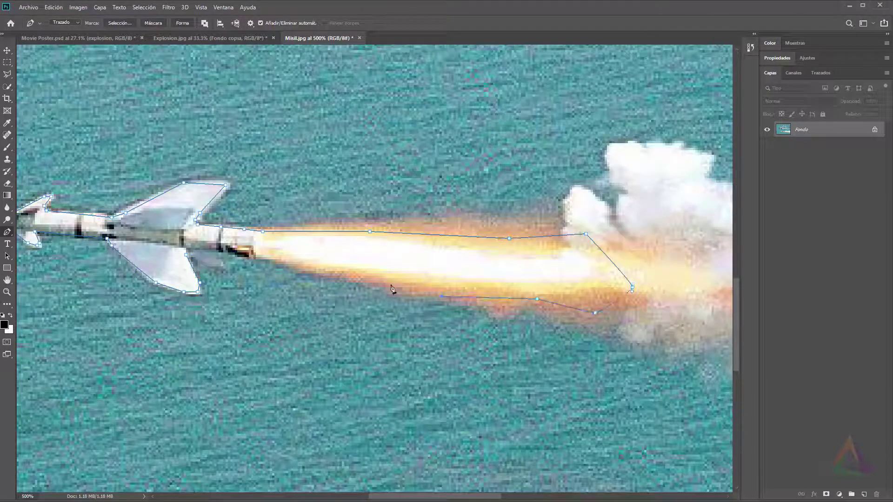
left_click(365, 281)
left_click(305, 266)
left_click(265, 259)
left_click(242, 254)
left_click(214, 252)
left_click(221, 264)
left_click(216, 266)
left_click(202, 262)
left_click(186, 255)
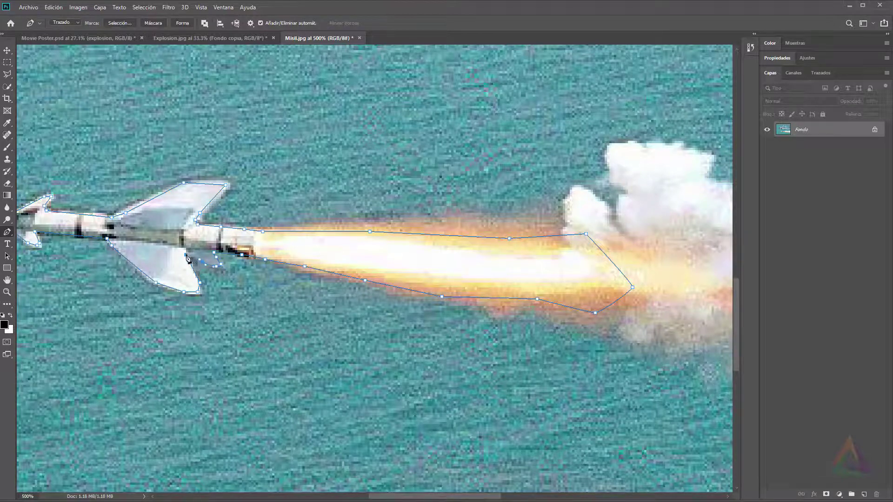
- Turn the missile path into a new selection with a 0.5 pixel feather radius
left_click_drag(264, 250, 421, 250)
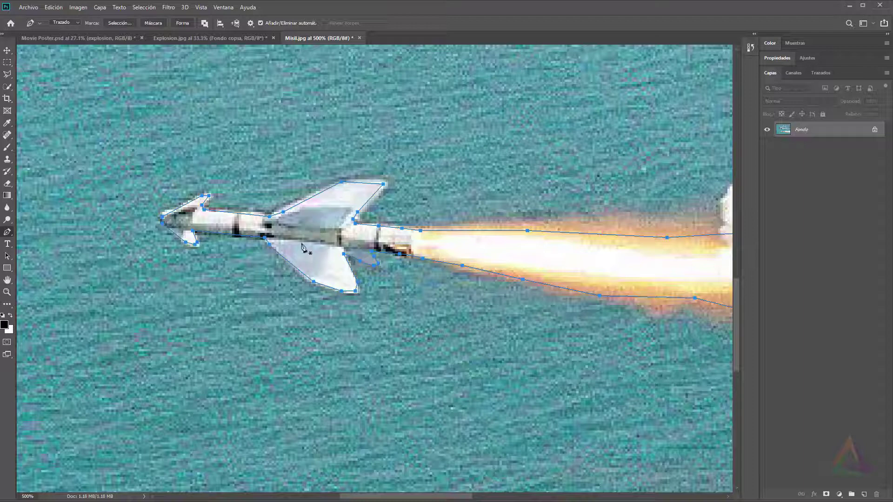
right_click(327, 225)
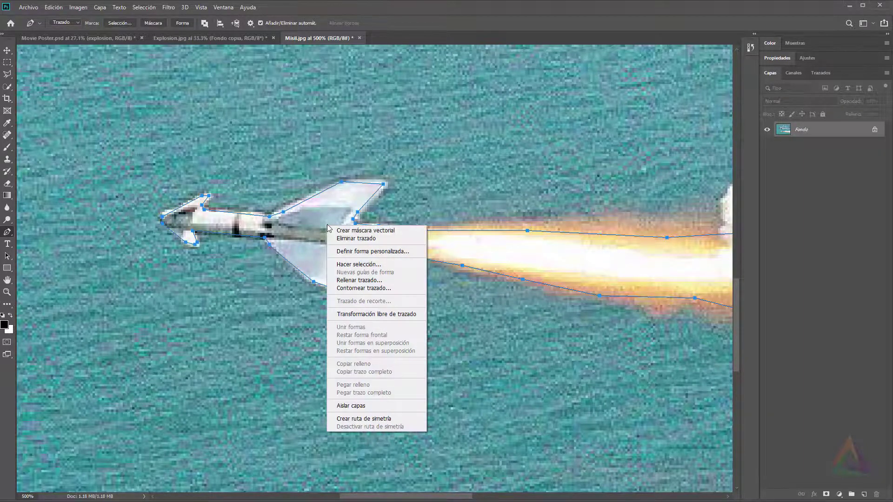
left_click(366, 264)
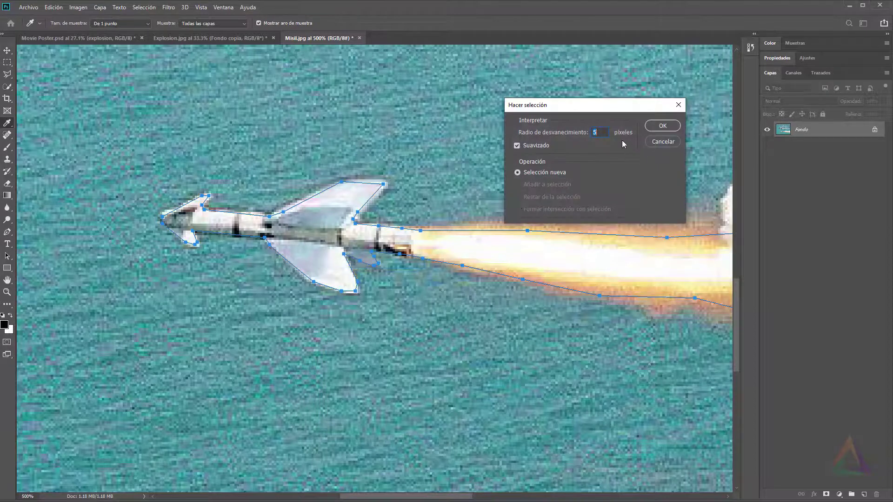
type("0.5")
left_click(666, 126)
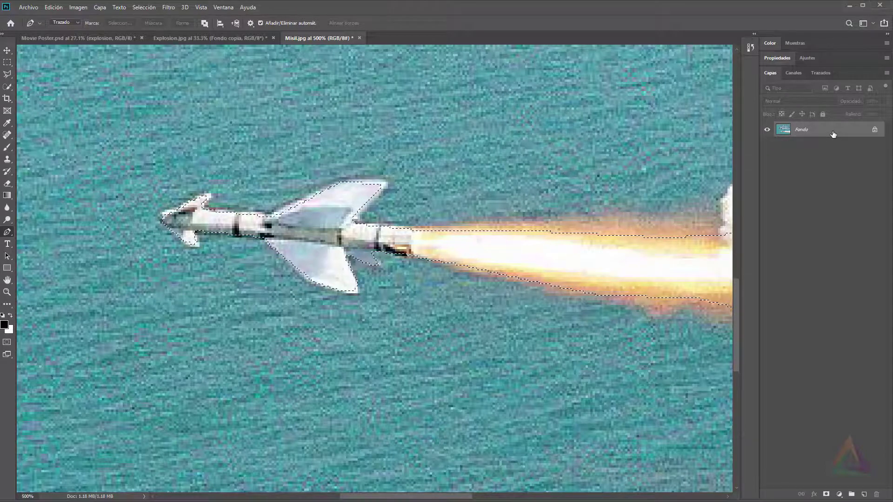
- Copy the selected missile and flame to a new layer and hide the Fondo layer to inspect the cutout
key("ctrl+j")
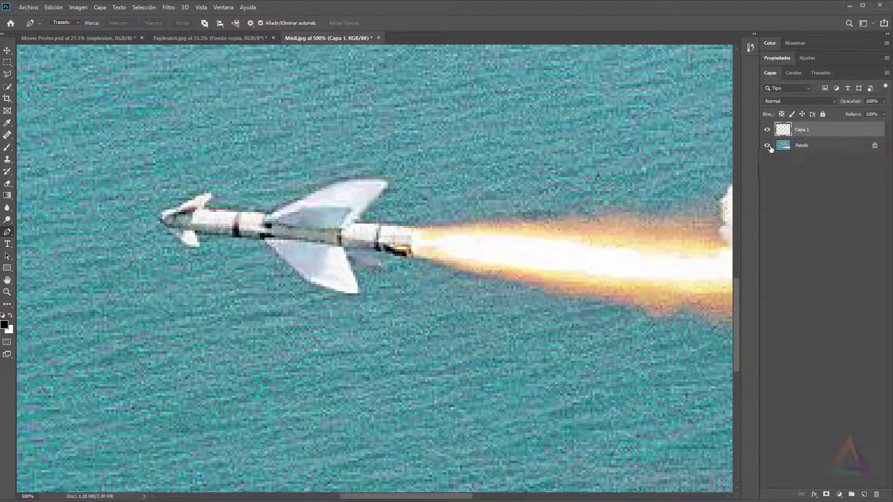
left_click(769, 145)
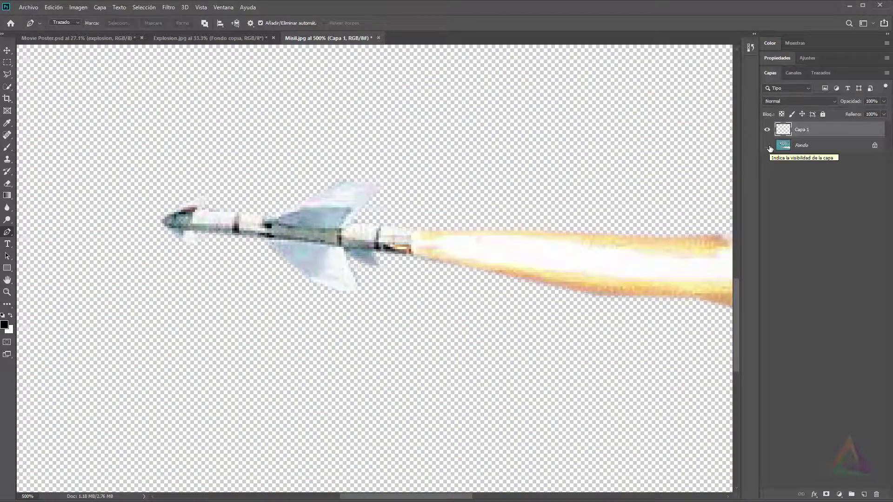
scroll(488, 200, "right", 5)
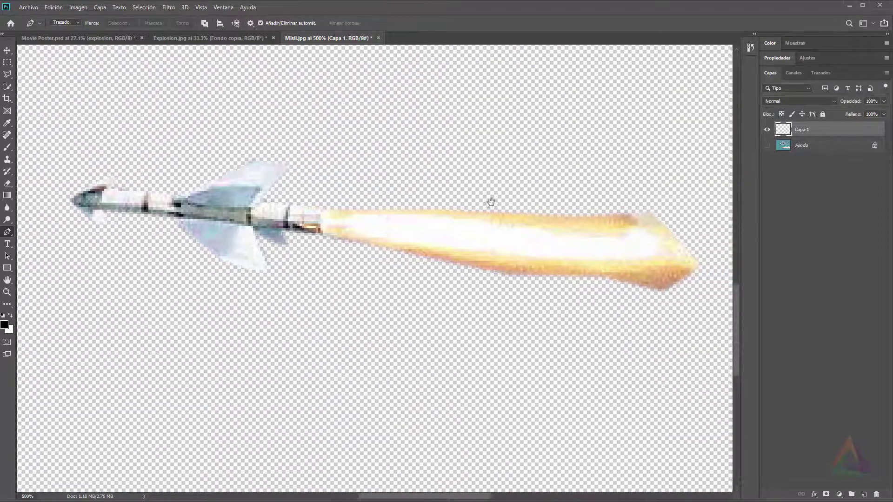
left_click(537, 210, "alt")
left_click_drag(492, 229, 564, 237)
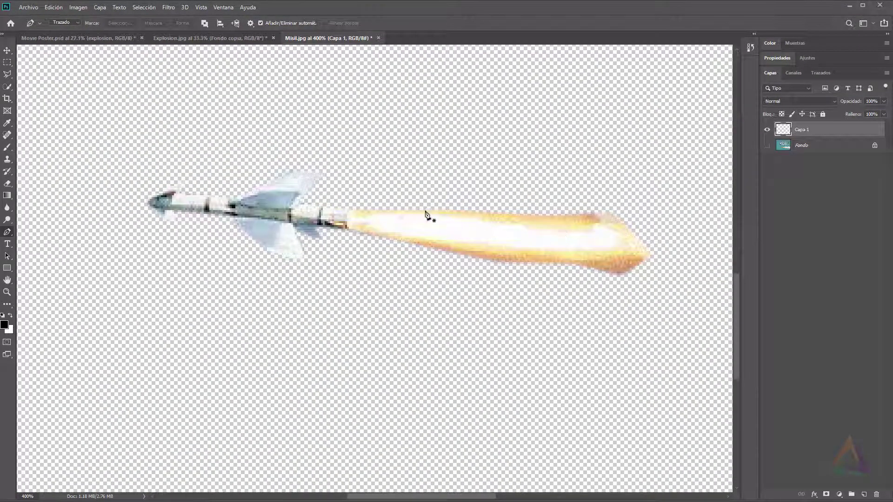
- Hide Capa 1, then show and select the Fondo layer
left_click(770, 131)
left_click(767, 146)
left_click(794, 145)
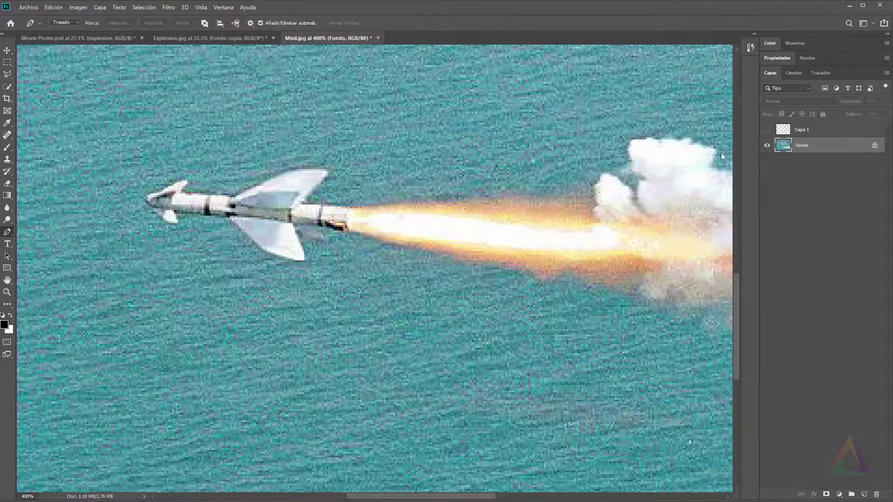
- Select the white smoke trail behind the missile on the Fondo layer with the Quick Selection tool
left_click_drag(523, 213, 283, 187)
left_click_drag(478, 201, 378, 191)
scroll(377, 192, "down", 1)
left_click_drag(444, 209, 394, 201)
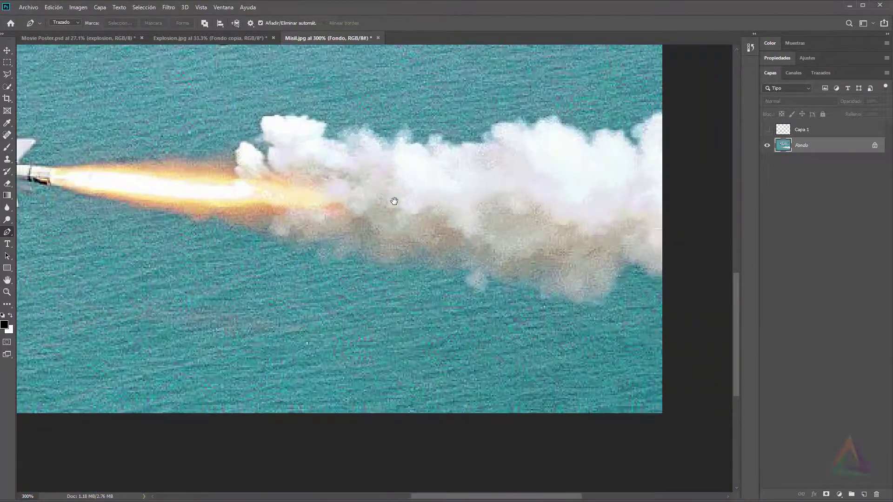
scroll(408, 201, "down", 1)
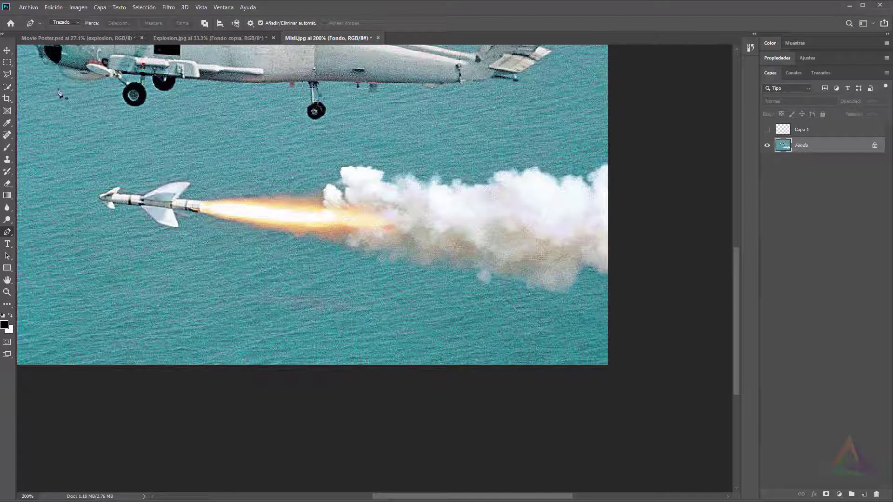
left_click(7, 87)
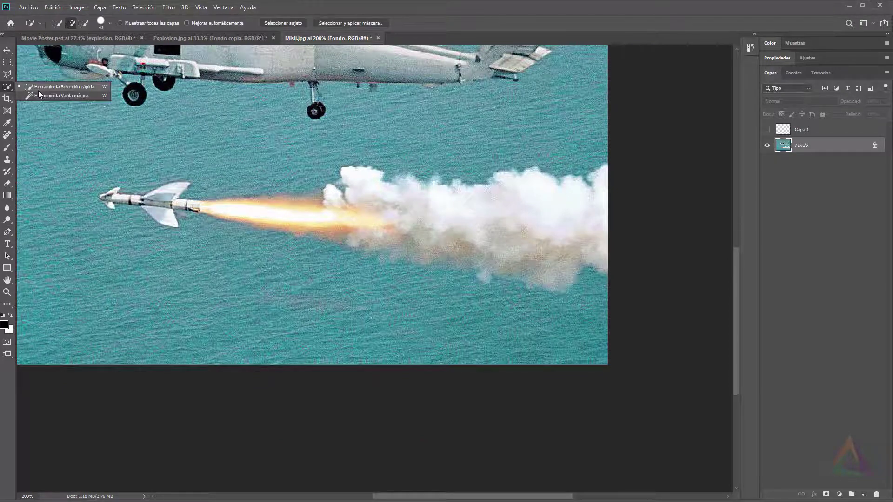
left_click(39, 91)
mouse_move(575, 212)
left_mouse_down()
mouse_move(420, 219)
mouse_move(377, 204)
mouse_move(331, 221)
left_mouse_up()
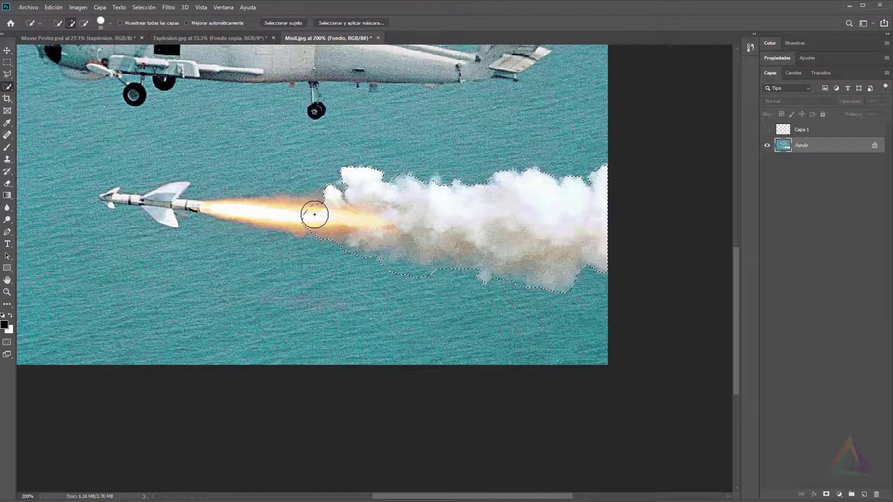
- Extend the smoke selection over the whole flame with a 15 px brush and subtract the sea area below the smoke
right_click(281, 144)
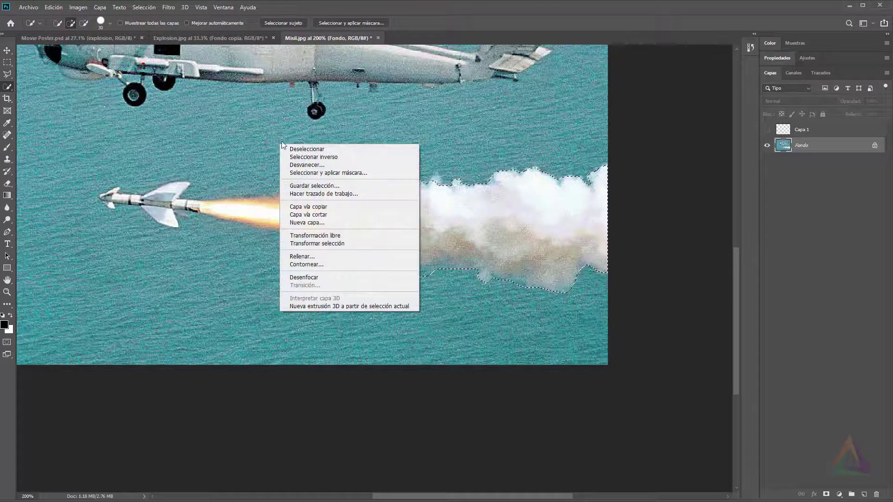
left_click(110, 23)
left_click(109, 23)
left_click_drag(73, 50, 65, 51)
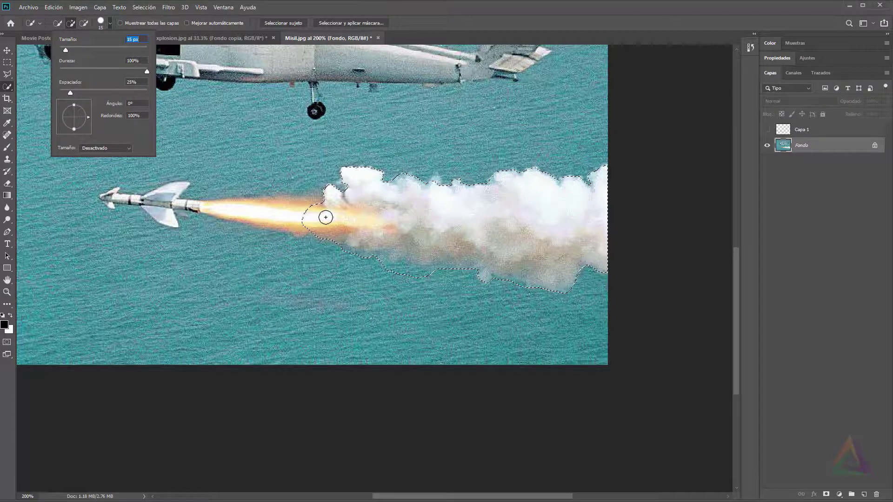
left_click_drag(325, 218, 292, 215)
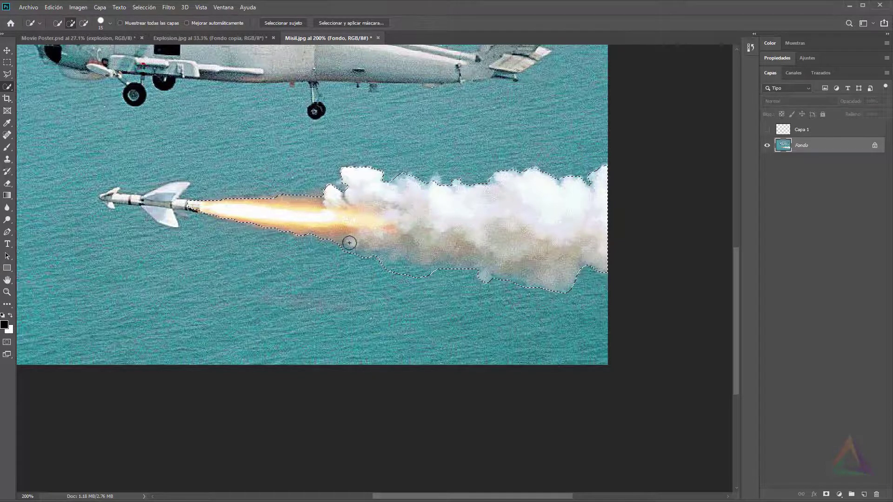
left_click(85, 24)
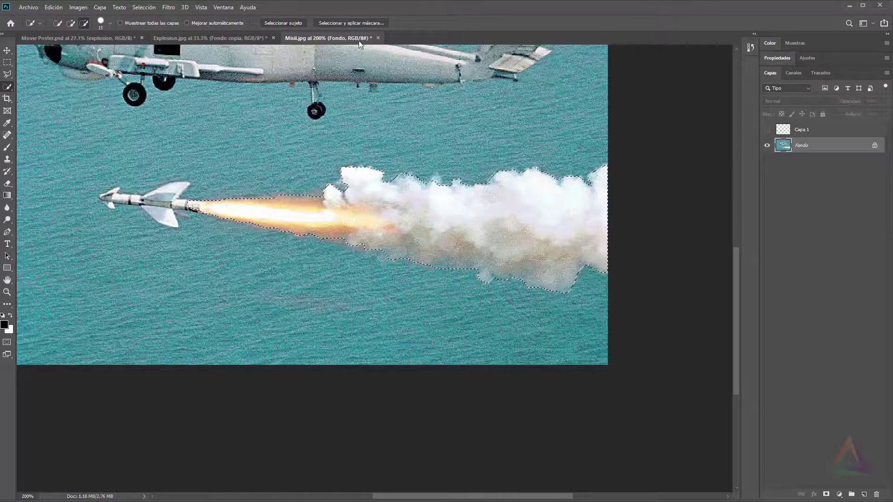
- Refine the selection in Select and Mask with smoothing 31, feather 4.6 px and edge shift -50%, and output it to a new layer
left_click(362, 24)
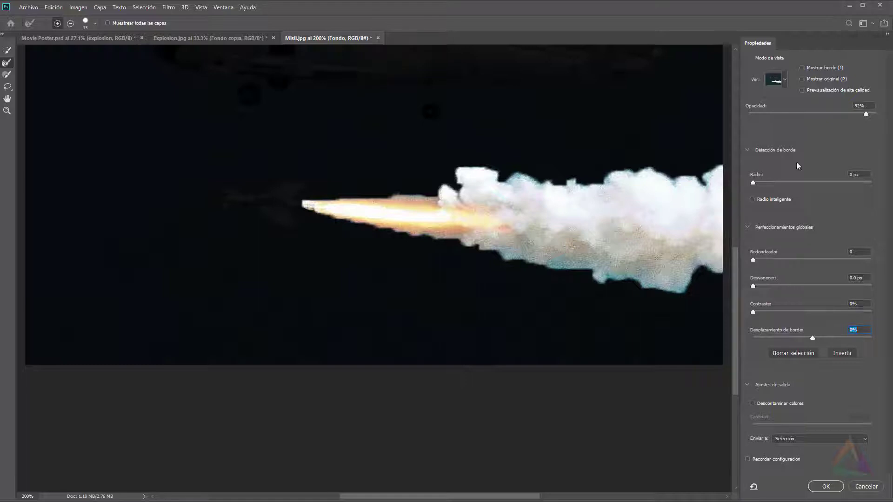
left_click(774, 259)
left_click_drag(781, 260, 784, 285)
left_click(790, 259)
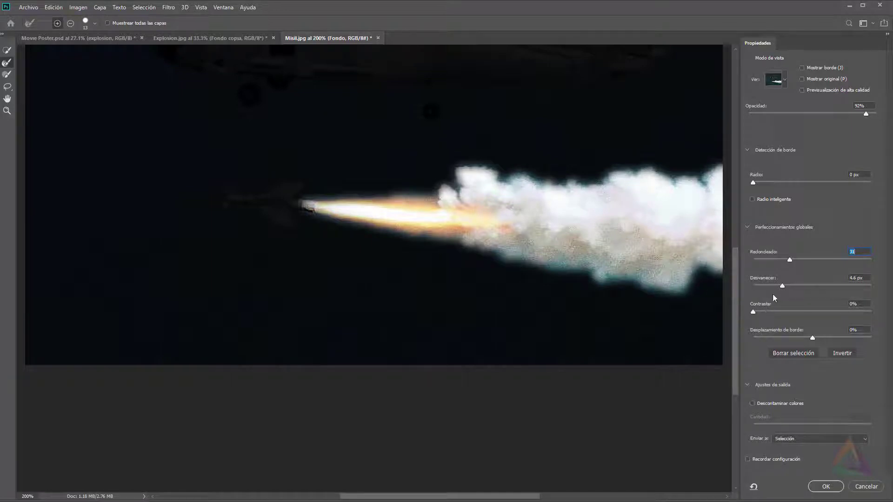
left_click(786, 339)
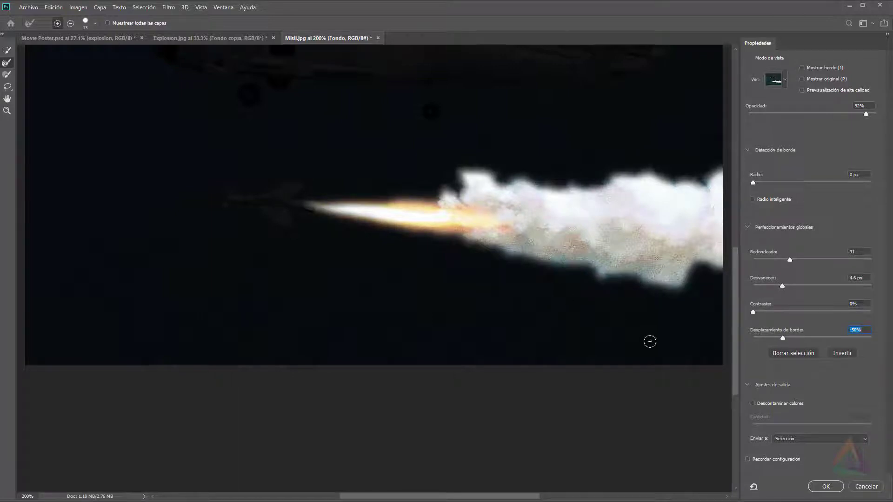
left_click(782, 438)
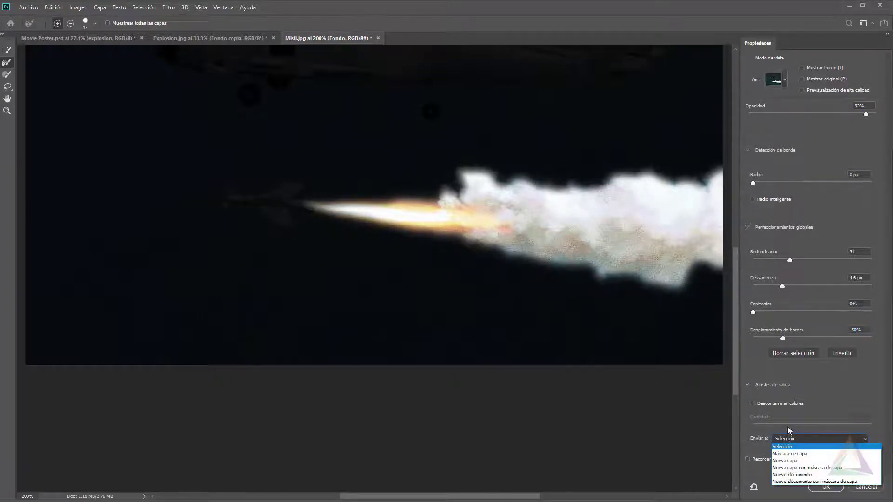
left_click(796, 461)
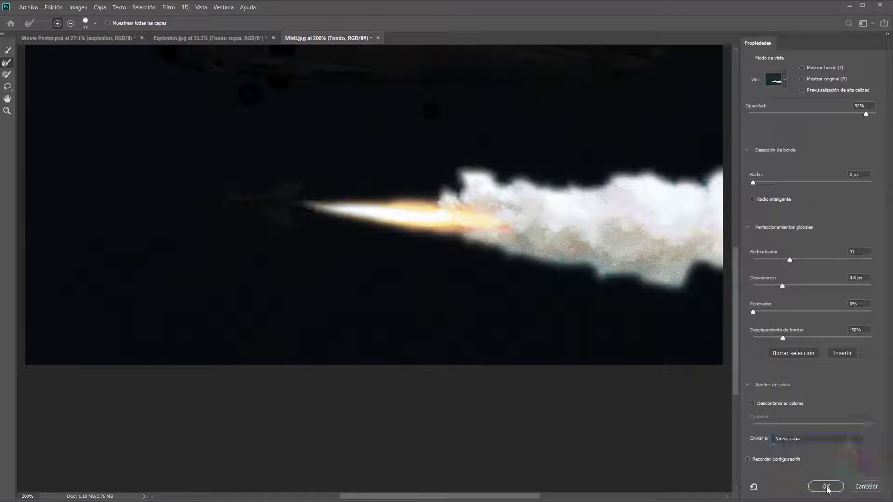
left_click(826, 486)
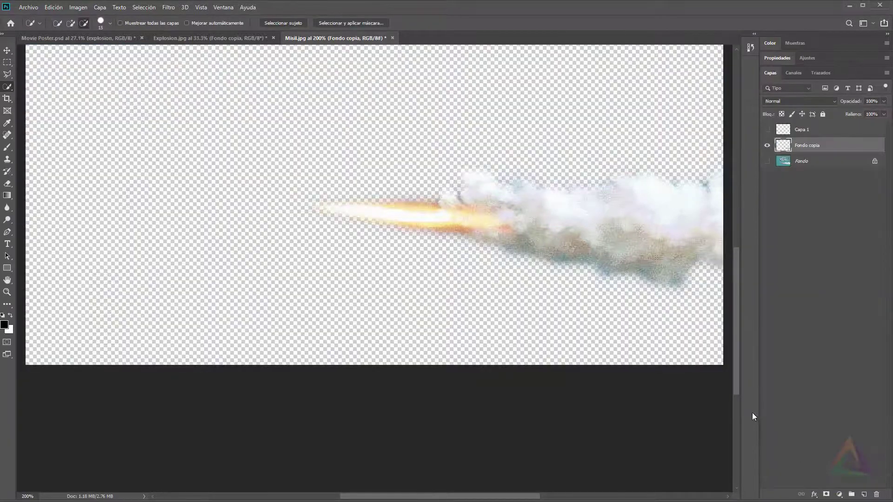
- Show Capa 1, merge it with the smoke layer Fondo copia, and rename the merged layer Misil
left_click(767, 130)
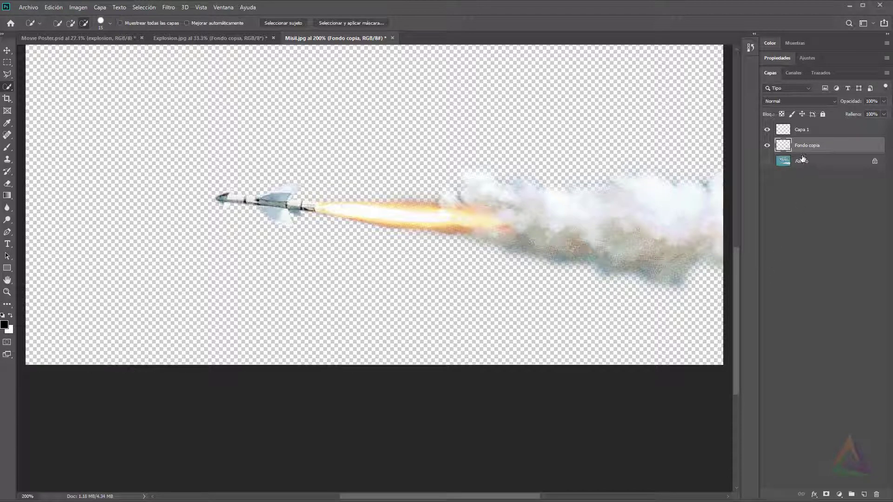
left_click(813, 131, "shift")
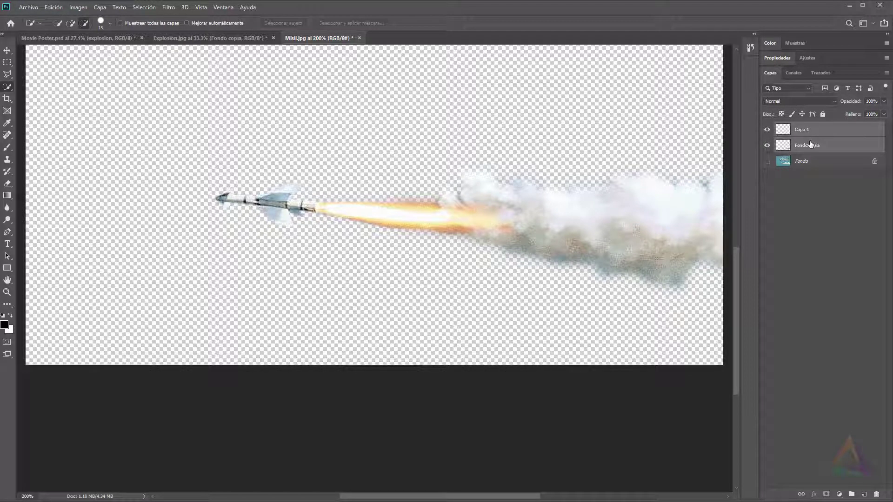
key("ctrl+e")
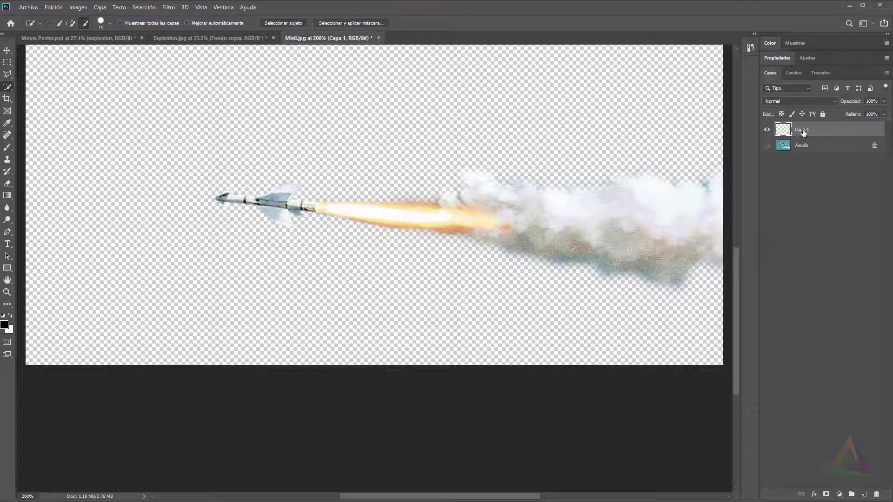
double_click(804, 132)
type("Misil")
key("Return")
- Move the missile cutout into the Movie Poster document and place its layer above Caza 1
left_click(7, 50)
left_click_drag(462, 221, 432, 158)
left_click_drag(797, 219, 802, 128)
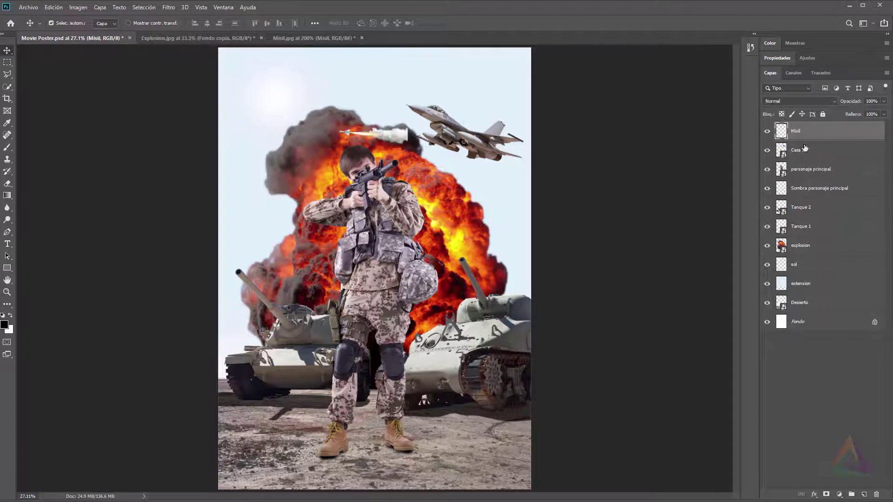
- Rotate the Misil layer by 18.56° and move it so the smoke trail meets the fighter jet's near wing
key("ctrl+plus")
left_click(405, 138, "ctrl")
left_click_drag(435, 176, 529, 228)
left_click(440, 161, "ctrl")
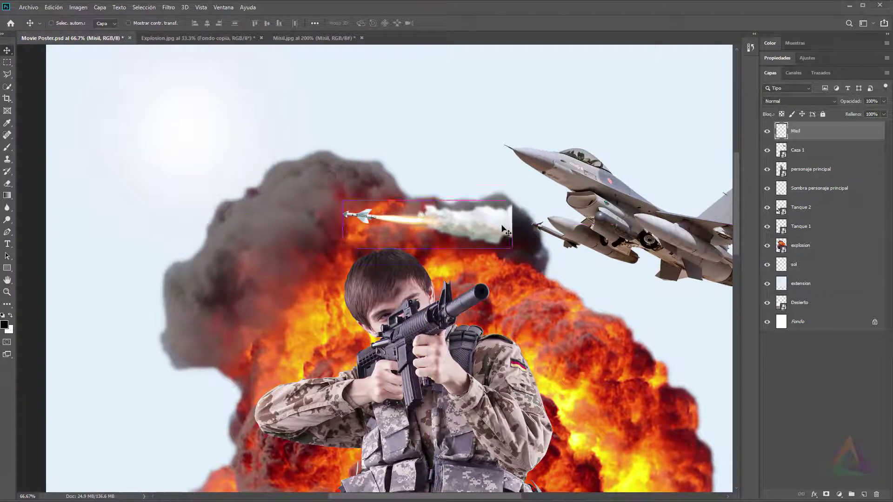
key("ctrl+t")
left_click_drag(530, 217, 539, 251)
left_click_drag(476, 249, 526, 218)
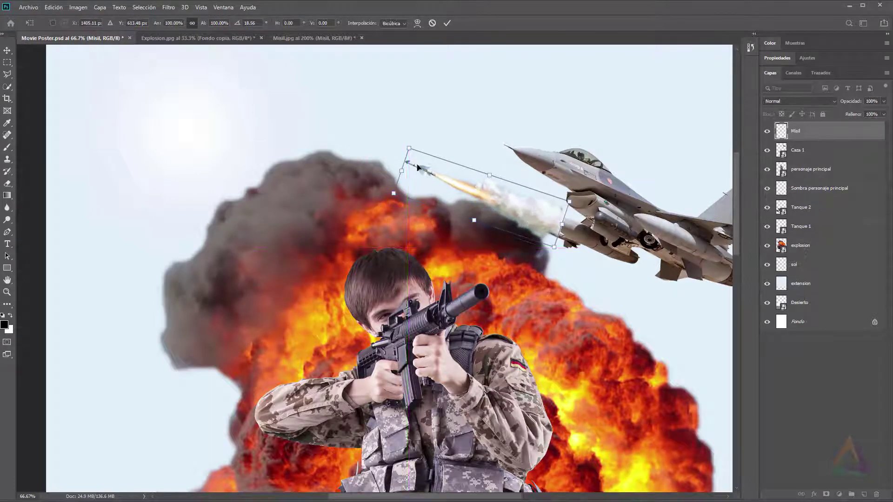
- Scale the missile to 137.91%, nudge its smoke trail against the jet, and apply the transformation
left_click_drag(409, 148, 355, 110)
key("ctrl+z")
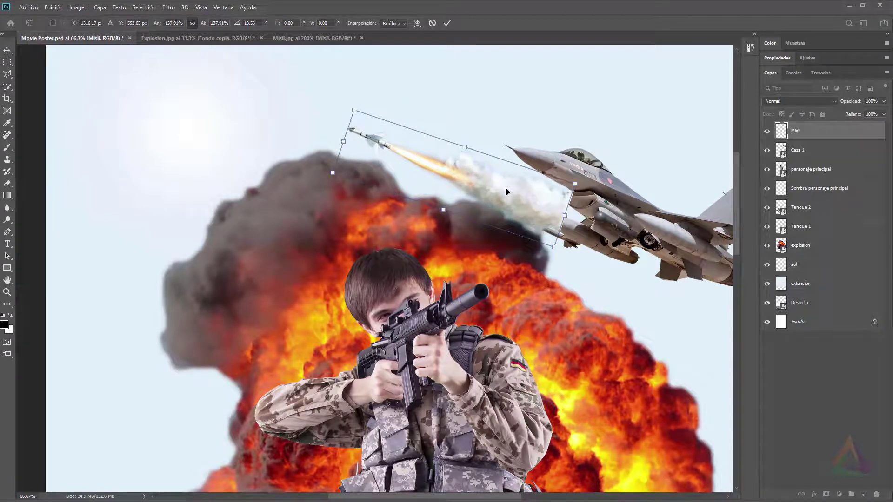
mouse_move(506, 192)
left_mouse_down()
mouse_move(491, 195)
mouse_move(511, 202)
left_mouse_up()
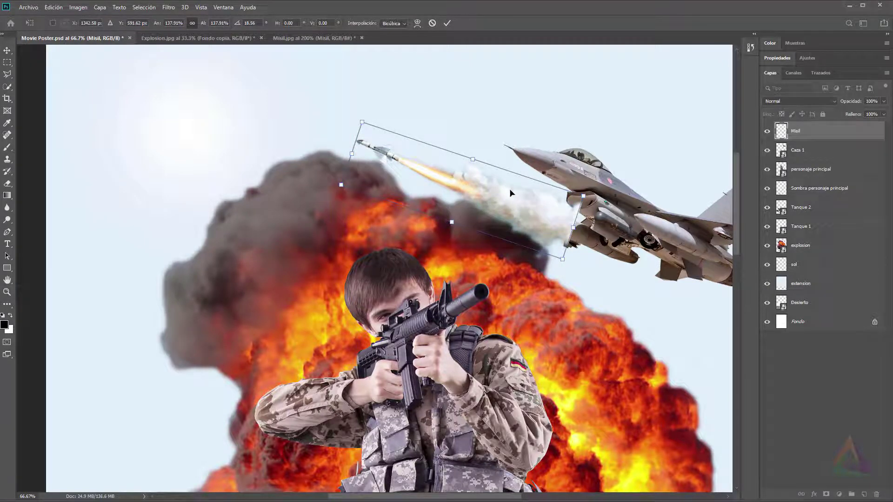
key("Return")
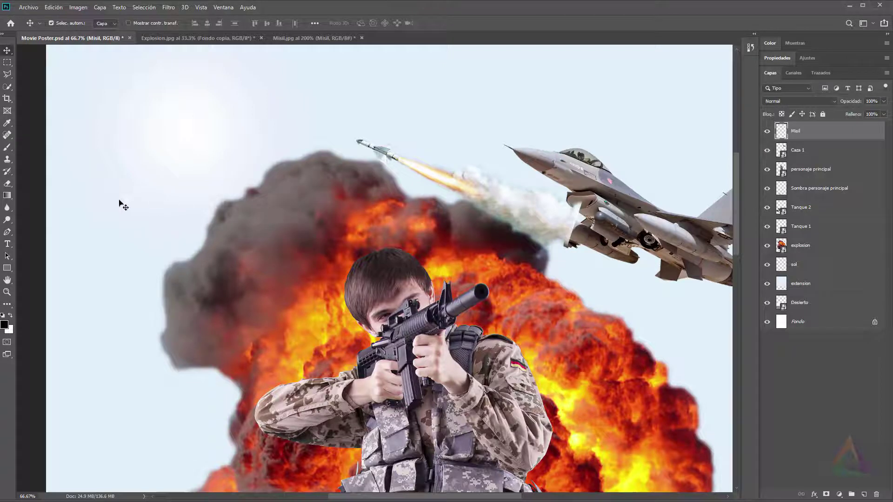
- Fade the end of the missile's smoke trail over the jet using a large soft Eraser at 22% opacity
left_click(9, 185)
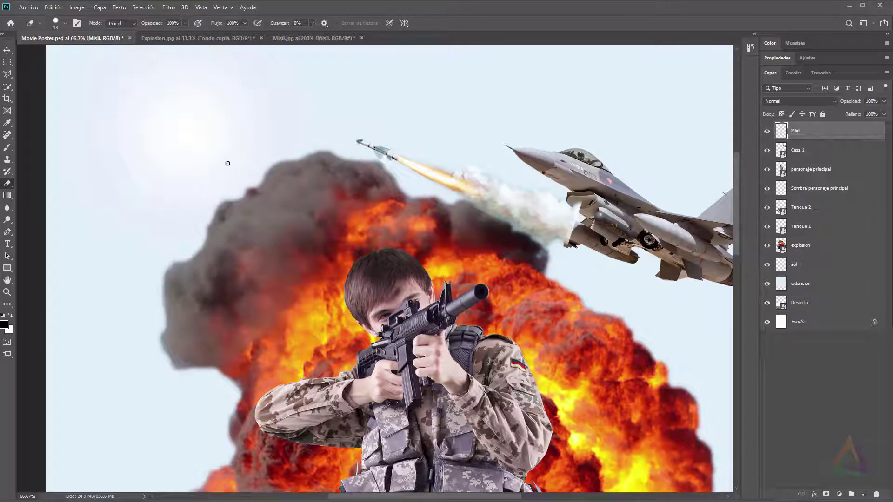
right_click(282, 122)
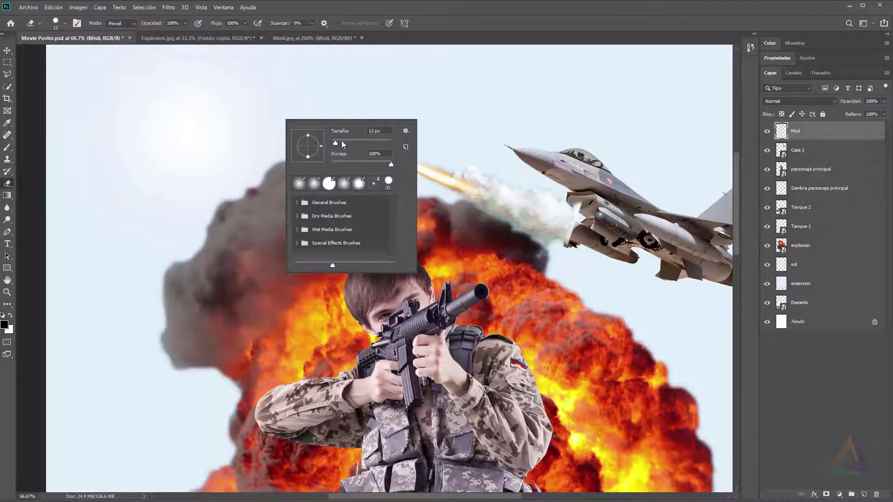
left_click_drag(353, 141, 325, 161)
left_click(184, 23)
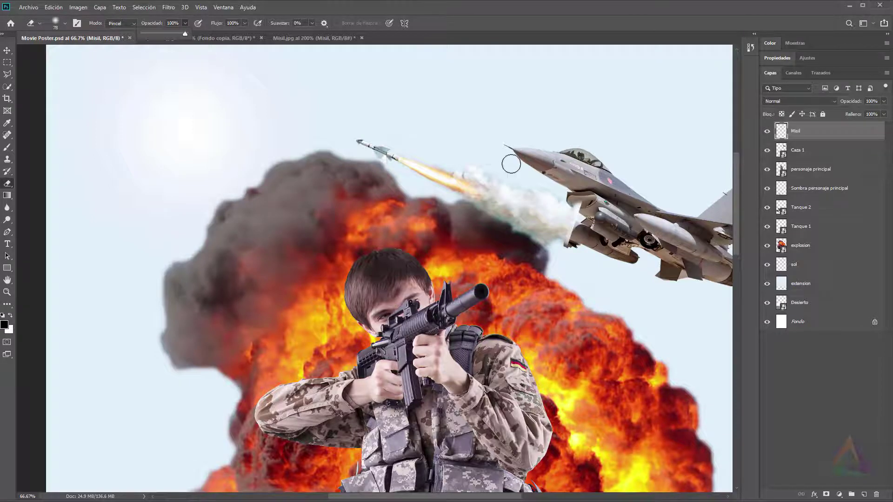
mouse_move(550, 196)
left_mouse_down()
mouse_move(566, 253)
mouse_move(576, 192)
mouse_move(577, 254)
mouse_move(581, 206)
mouse_move(571, 249)
mouse_move(562, 208)
mouse_move(561, 248)
mouse_move(536, 176)
mouse_move(549, 243)
mouse_move(534, 178)
mouse_move(530, 200)
left_mouse_up()
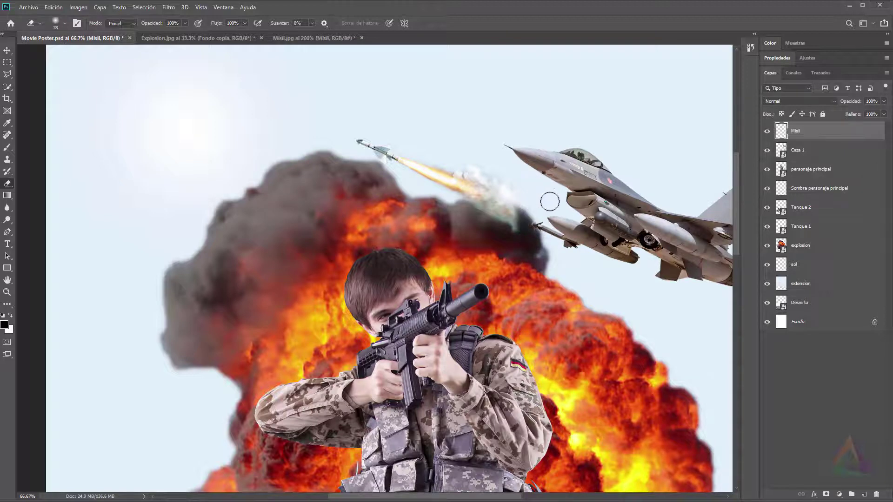
key("ctrl+z")
left_click(185, 22)
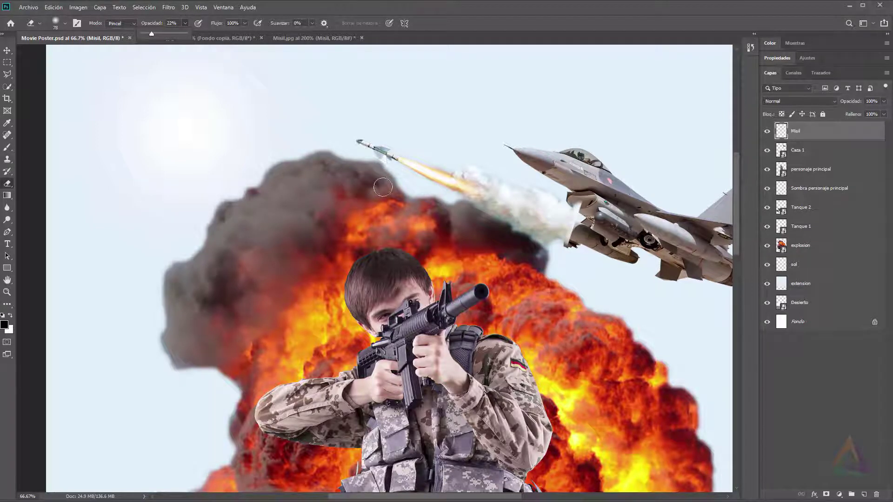
mouse_move(567, 204)
left_mouse_down()
mouse_move(598, 218)
mouse_move(581, 244)
mouse_move(600, 226)
mouse_move(591, 203)
mouse_move(592, 244)
mouse_move(573, 257)
mouse_move(593, 231)
mouse_move(587, 204)
mouse_move(587, 250)
mouse_move(593, 203)
mouse_move(590, 242)
mouse_move(574, 174)
mouse_move(595, 246)
mouse_move(542, 258)
mouse_move(529, 255)
mouse_move(555, 227)
mouse_move(537, 226)
mouse_move(518, 205)
mouse_move(555, 253)
mouse_move(558, 203)
mouse_move(547, 180)
mouse_move(491, 167)
mouse_move(503, 207)
mouse_move(482, 191)
mouse_move(456, 196)
mouse_move(444, 182)
mouse_move(416, 185)
mouse_move(419, 173)
mouse_move(498, 274)
mouse_move(546, 303)
mouse_move(563, 294)
mouse_move(552, 193)
mouse_move(554, 302)
left_mouse_up()
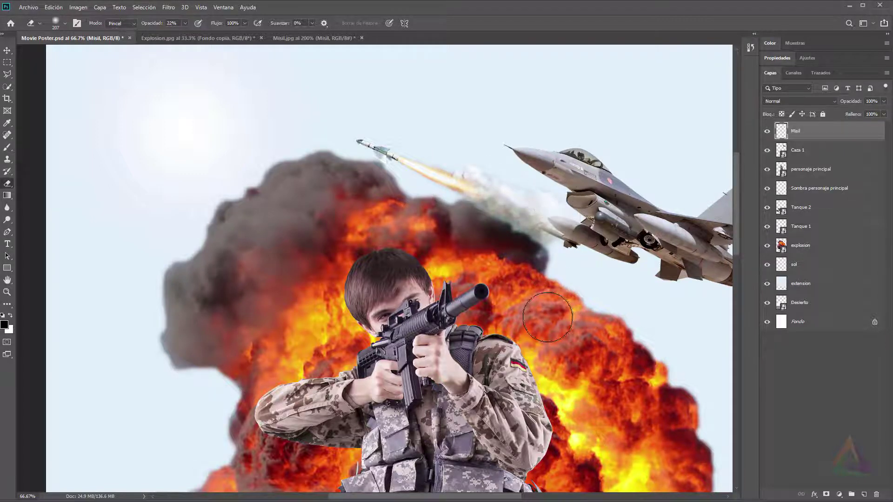
left_click(595, 242, "alt")
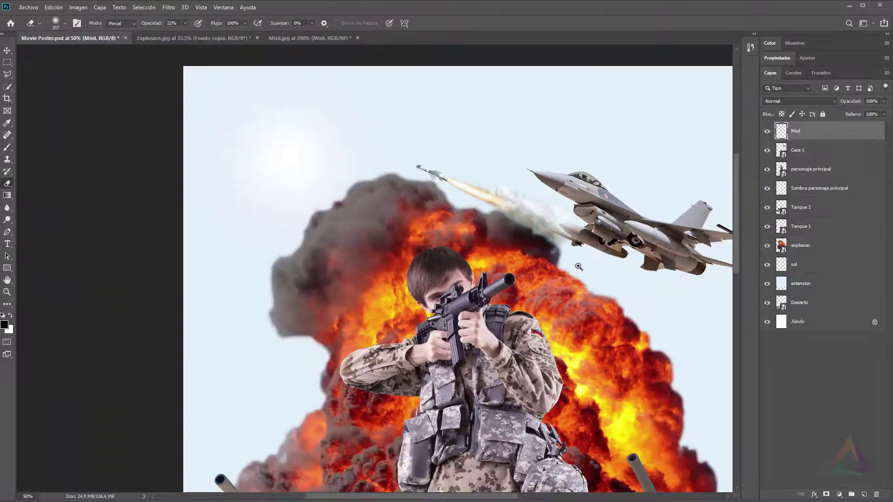
left_click(580, 263, "alt")
left_click_drag(585, 275, 537, 191)
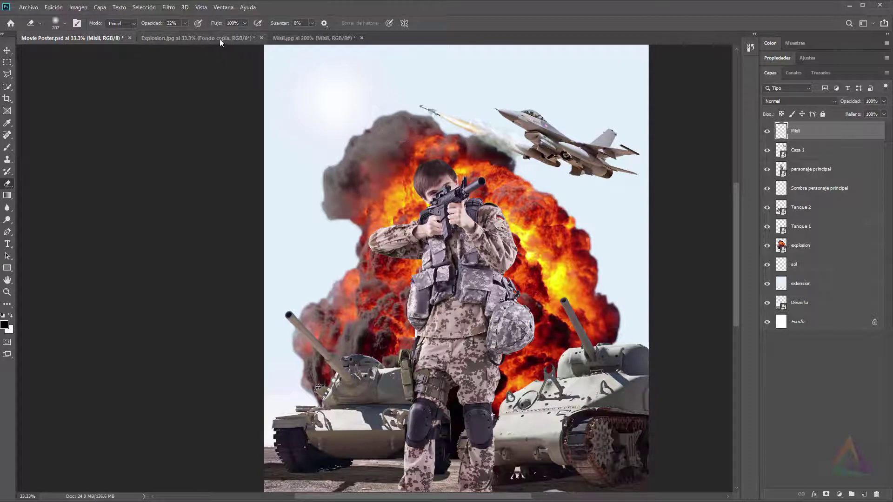
- Close Explosion.jpg and Misil.jpg without saving their changes, and switch to the Move tool in Movie Poster
left_click(262, 38)
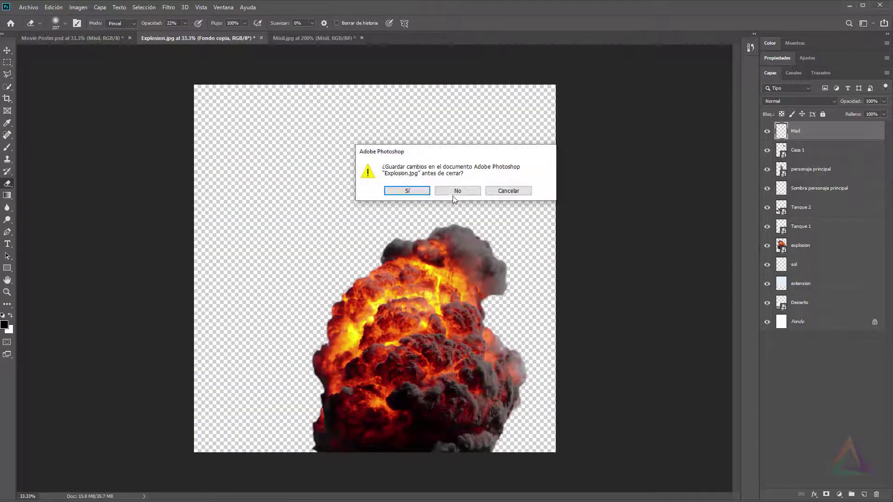
key("Return")
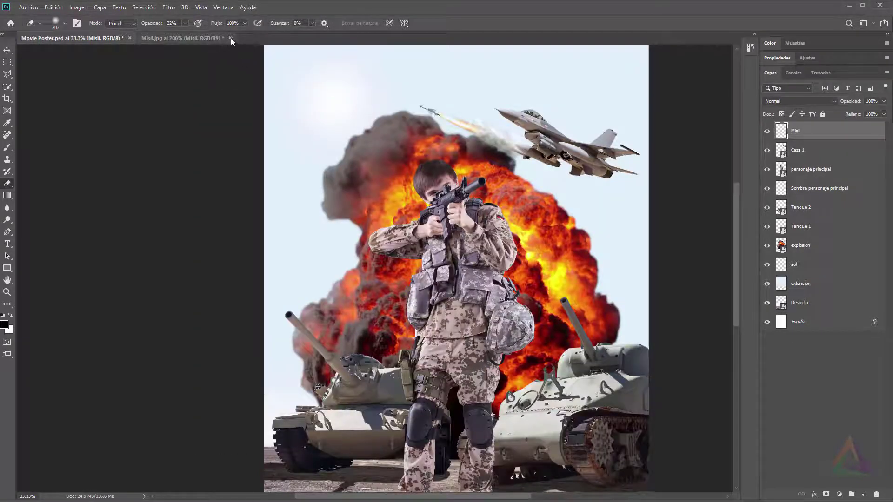
left_click(231, 38)
key("Return")
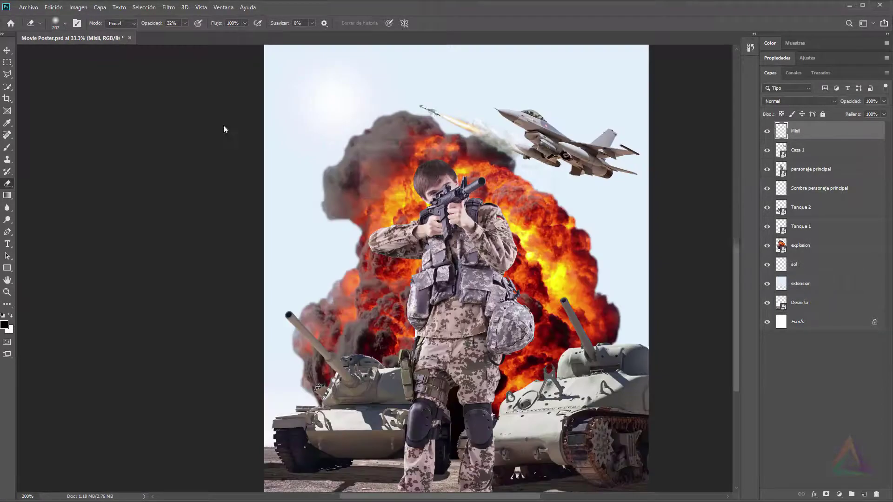
left_click(7, 50)
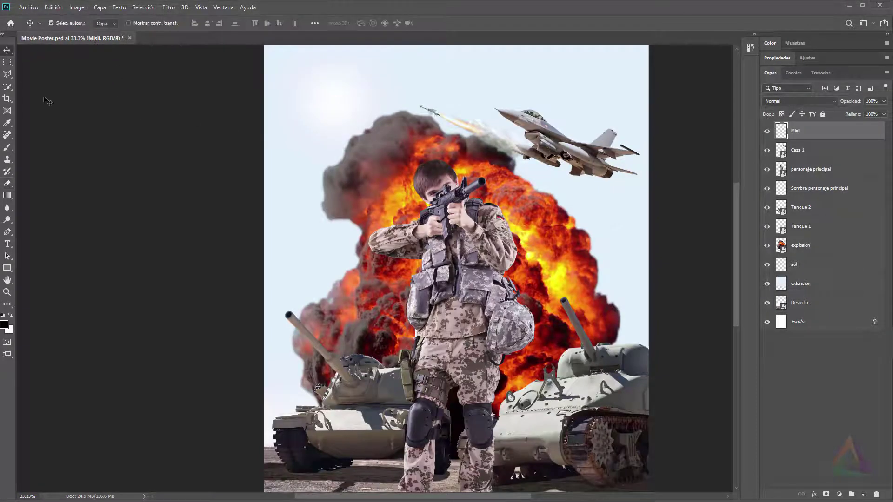
- Add a Filtro de fotografía adjustment layer above the Misil layer
key("ctrl+0")
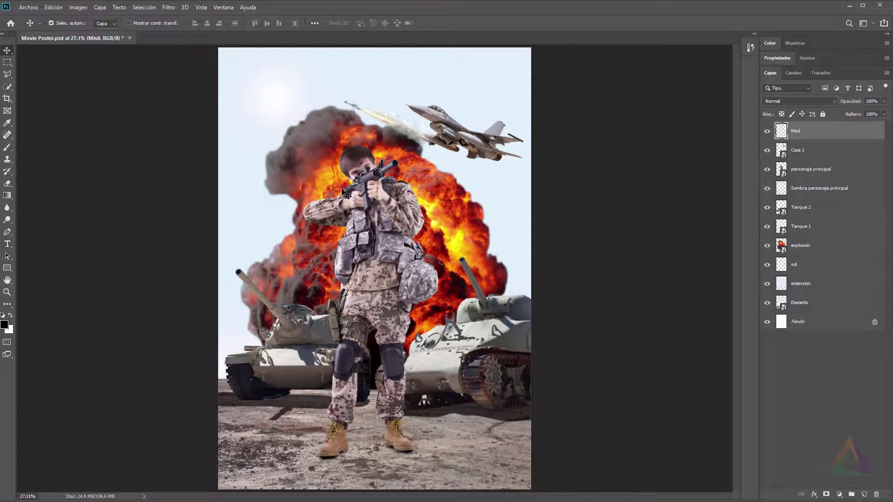
key("ctrl+minus")
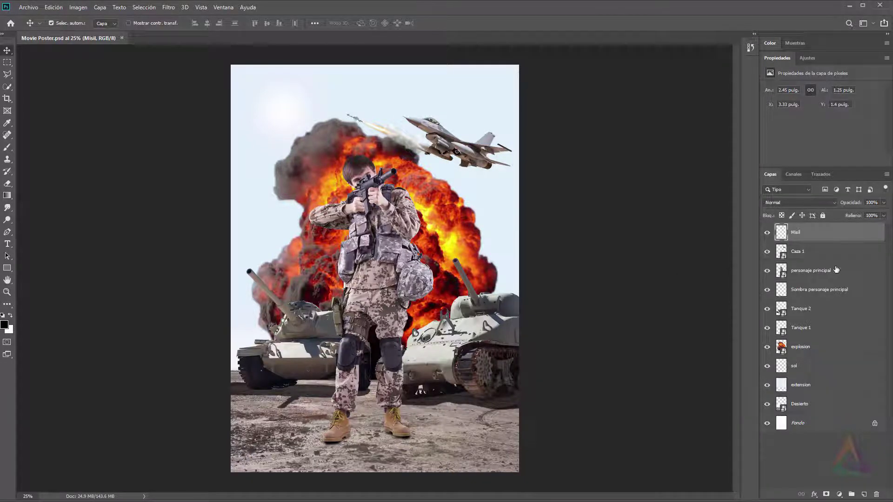
left_click(782, 61)
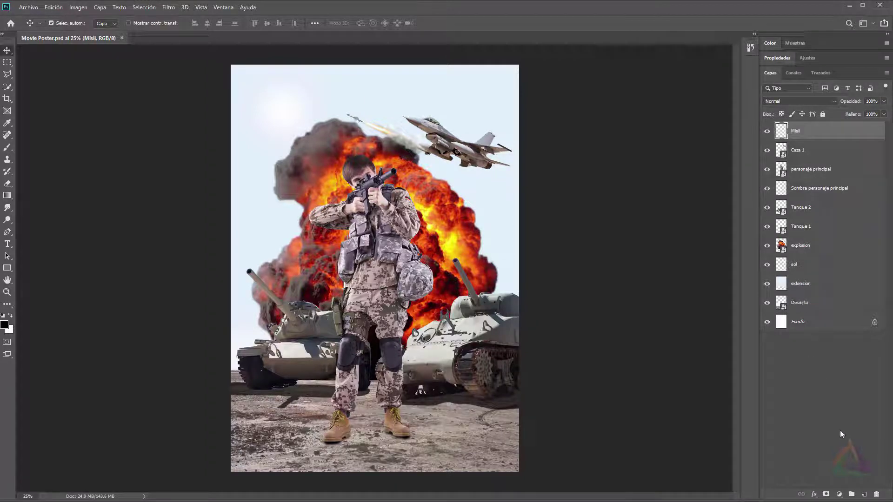
left_click(841, 496)
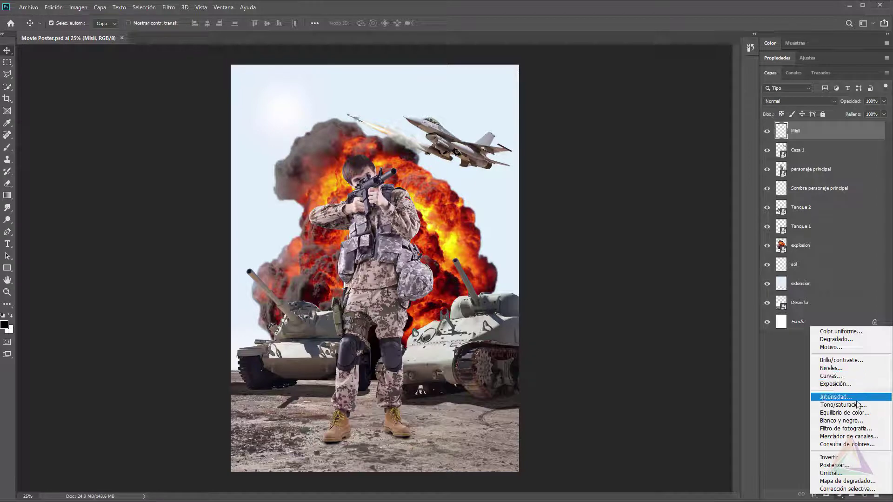
left_click(856, 430)
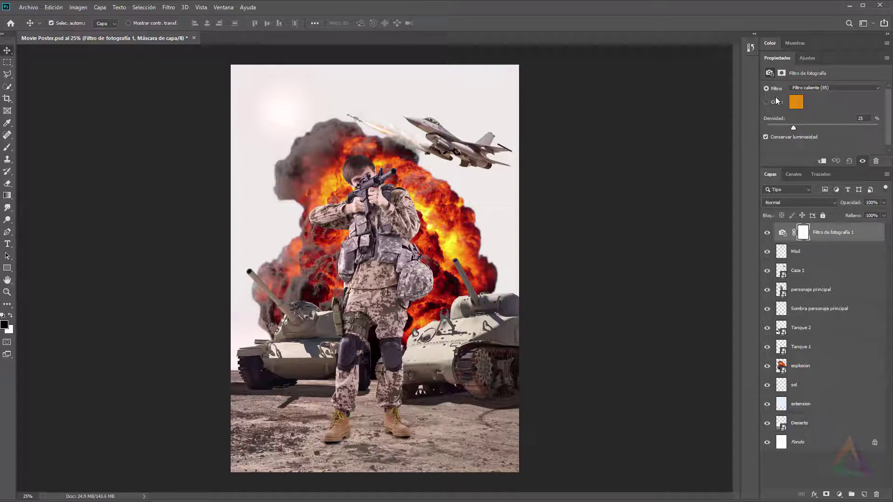
- Try the Filtro frío (LBB) preset on the photo filter and return to Filtro caliente (85)
left_click(807, 88)
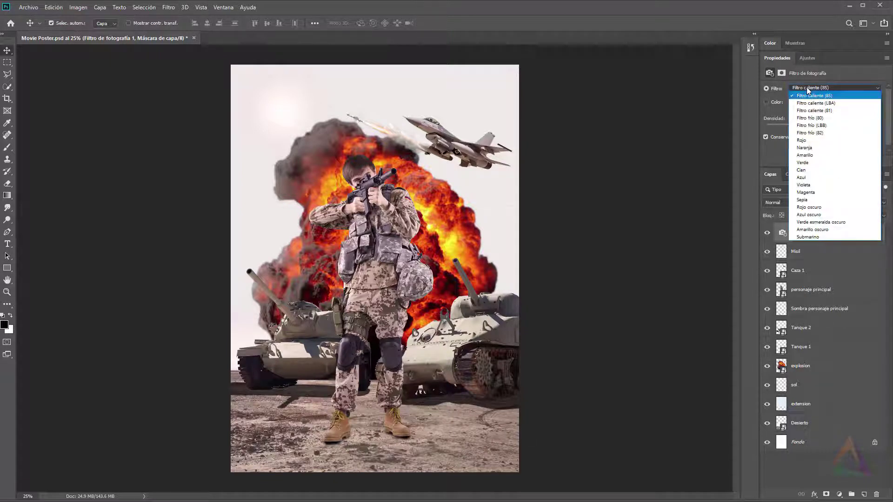
left_click(813, 125)
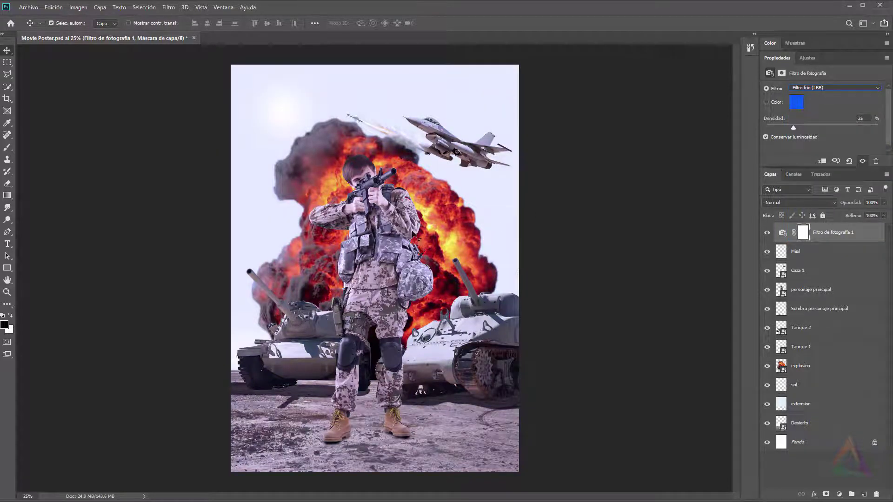
left_click(823, 88)
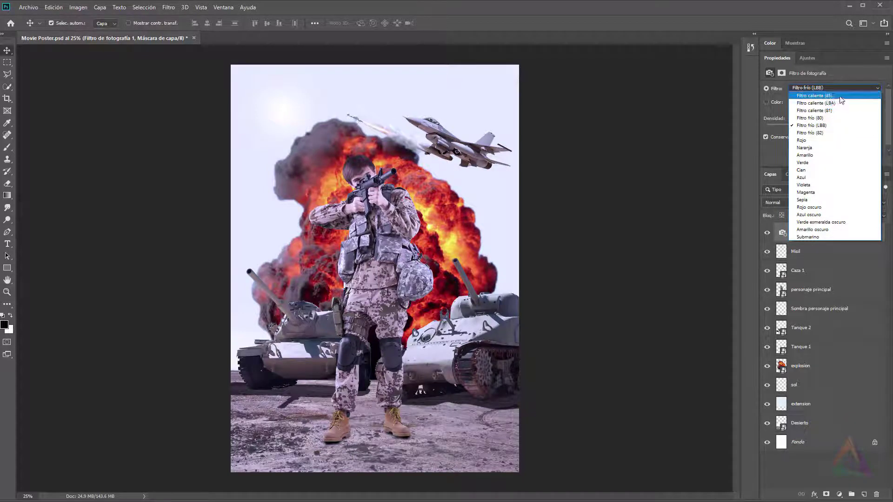
left_click(833, 96)
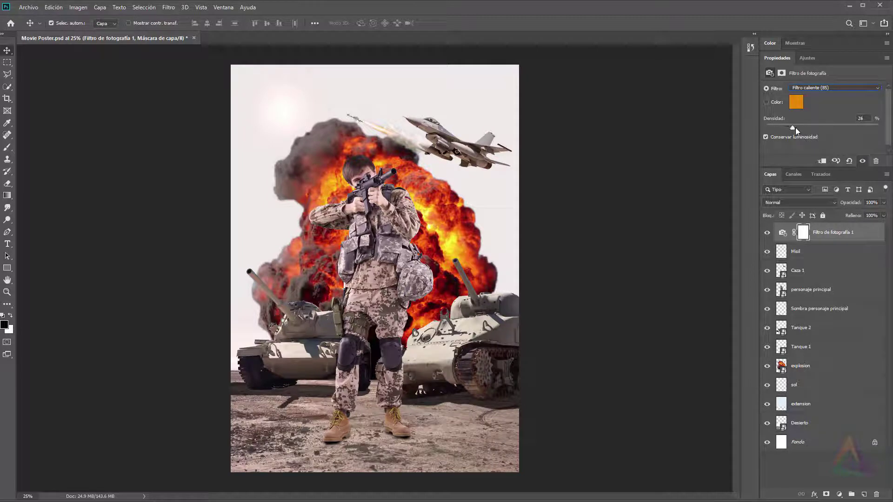
- Raise the density of the warm photo filter to 54%
left_click_drag(795, 129, 828, 132)
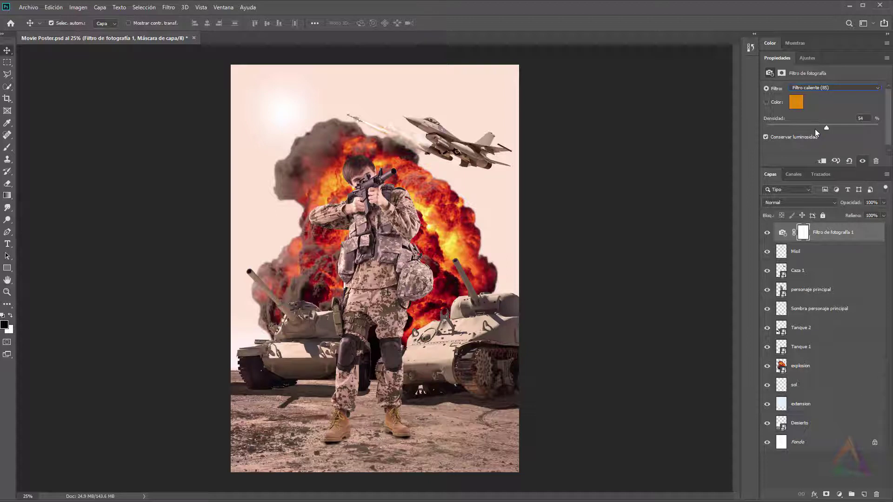
left_click(844, 232)
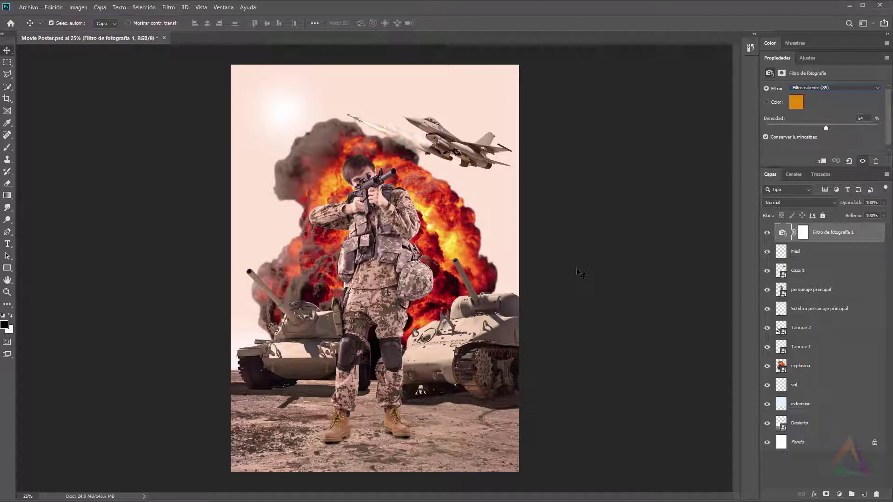
- Place the Textura image from the Imagenes folder into the poster above the photo filter layer
key("alt+Tab")
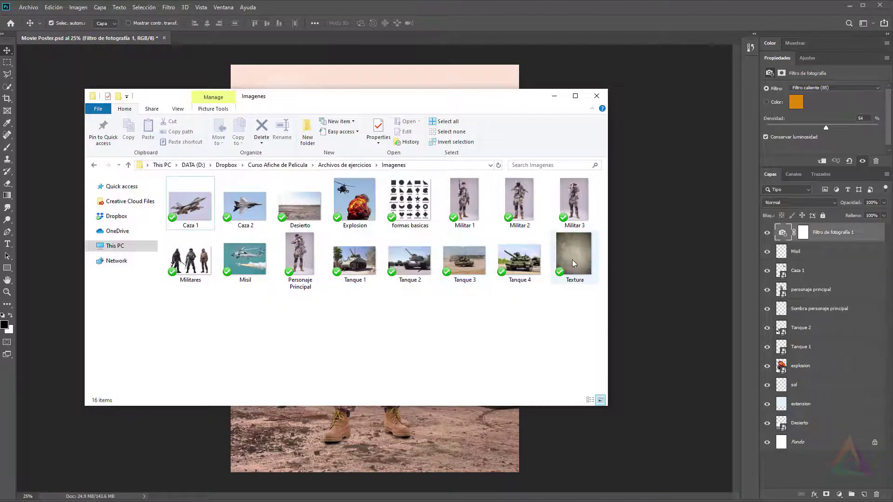
left_click_drag(572, 259, 327, 76)
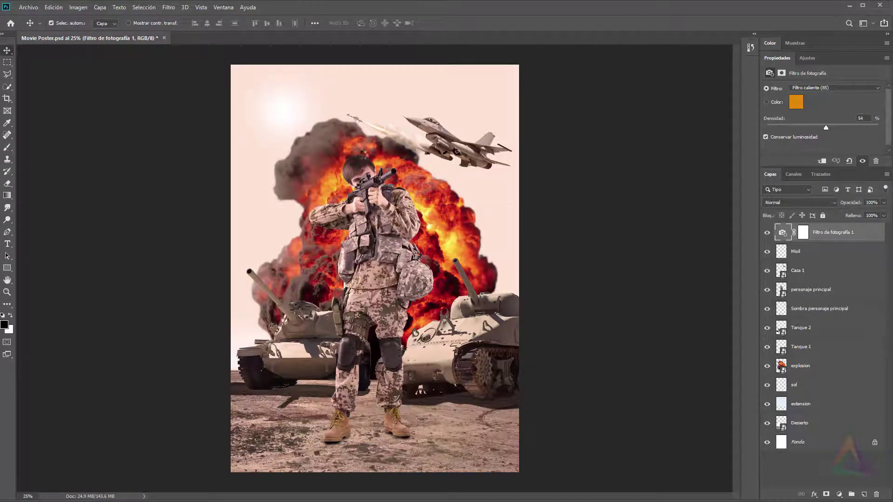
left_click_drag(361, 173, 361, 141)
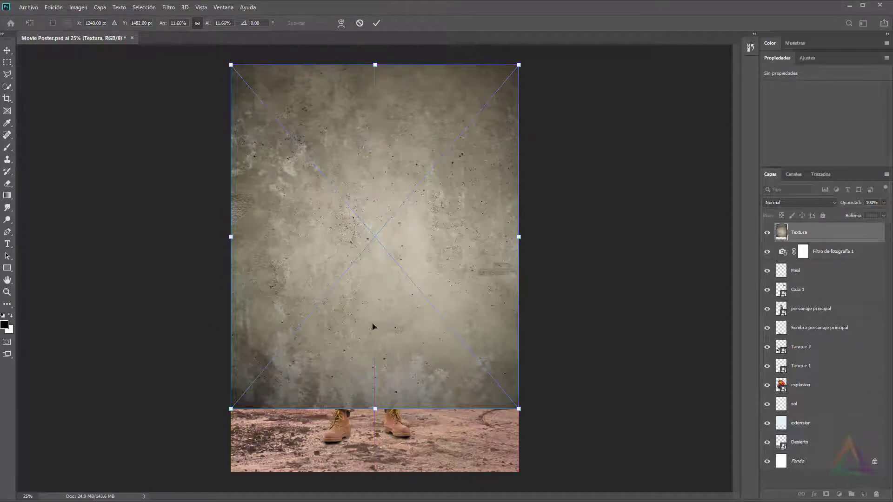
- Stretch Textura to 13.80% height so it covers the whole poster, and set its blend mode to Superponer
left_click_drag(376, 410, 376, 465)
left_click_drag(399, 375, 404, 472)
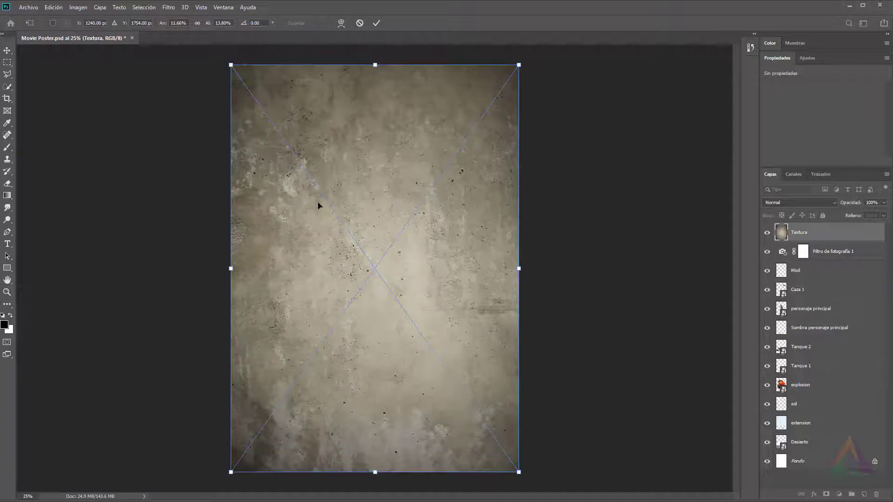
key("Return")
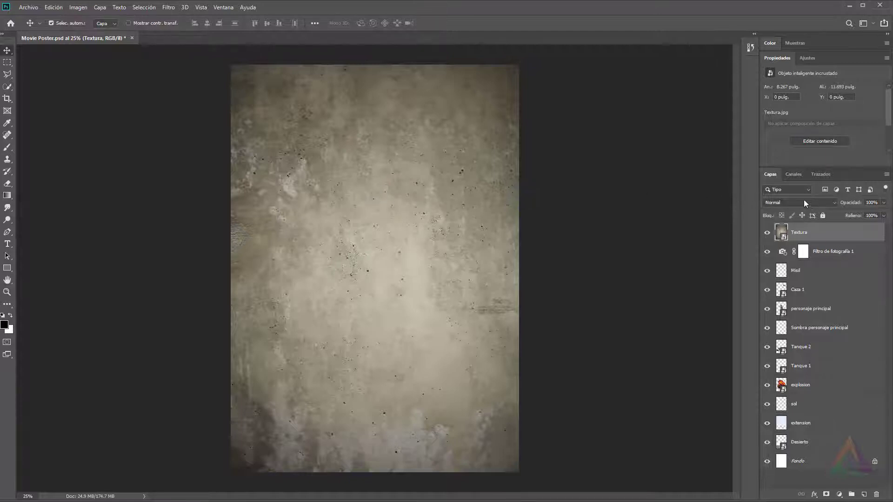
left_click(833, 203)
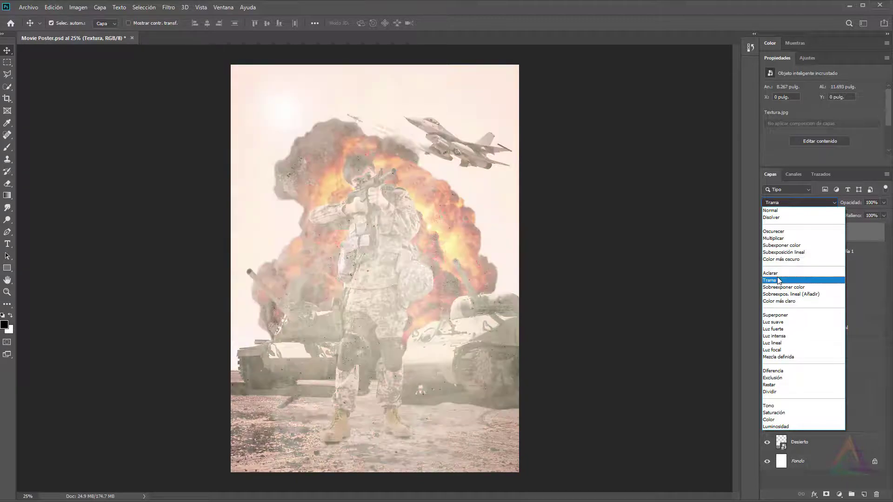
left_click(775, 315)
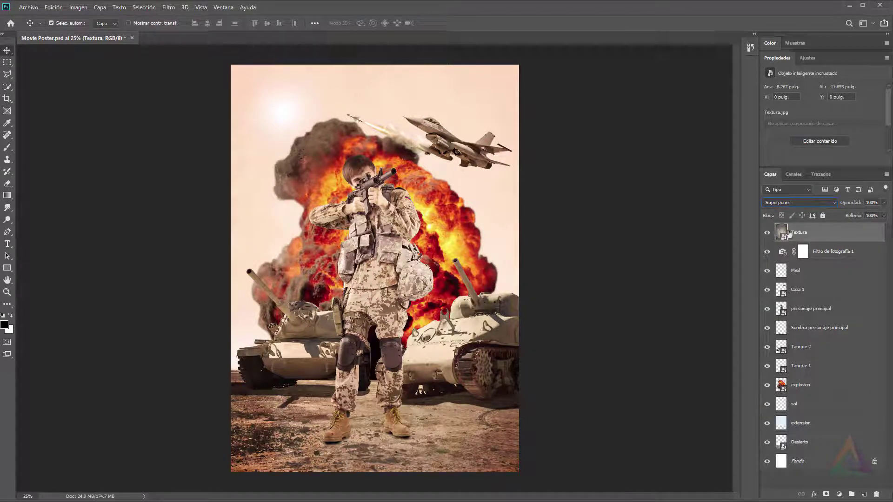
- Create a new layer above Textura and name it Viñeta
left_click(863, 496)
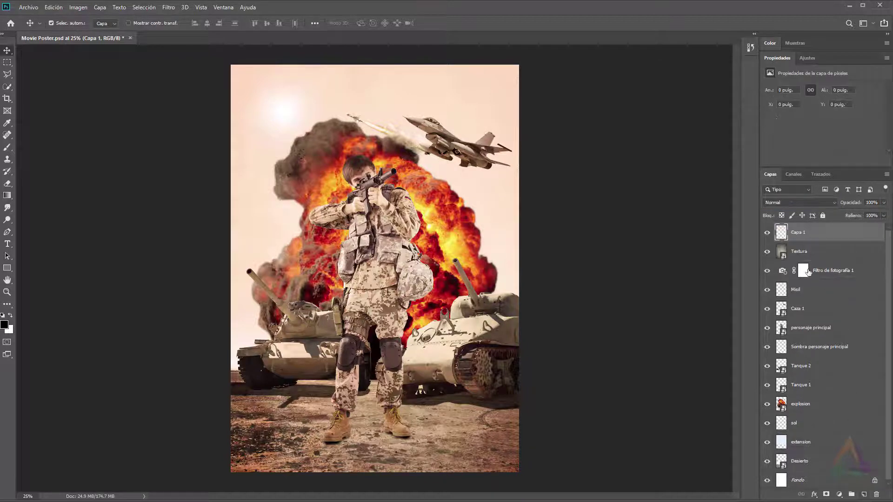
double_click(798, 232)
type("Viñeta")
key("Return")
- Paint a black vignette around the poster's edges on the Viñeta layer with a soft round brush of 2581 px
key("ctrl+minus")
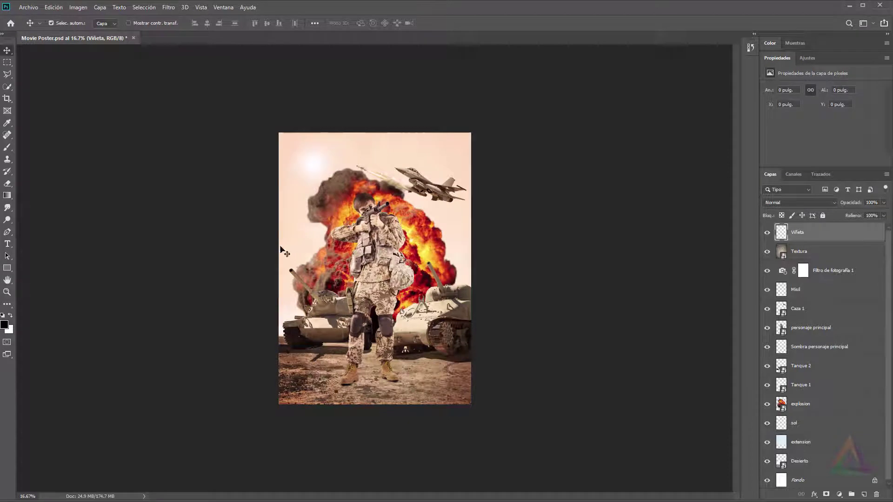
left_click(6, 148)
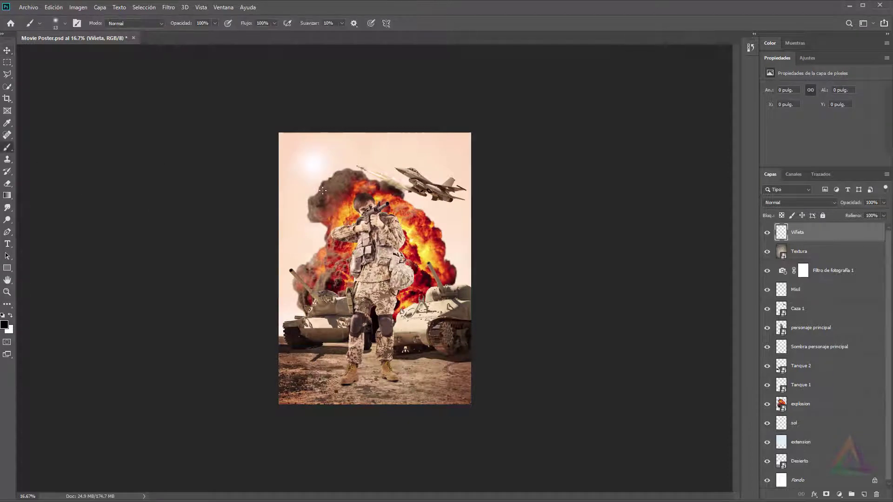
right_click(353, 183)
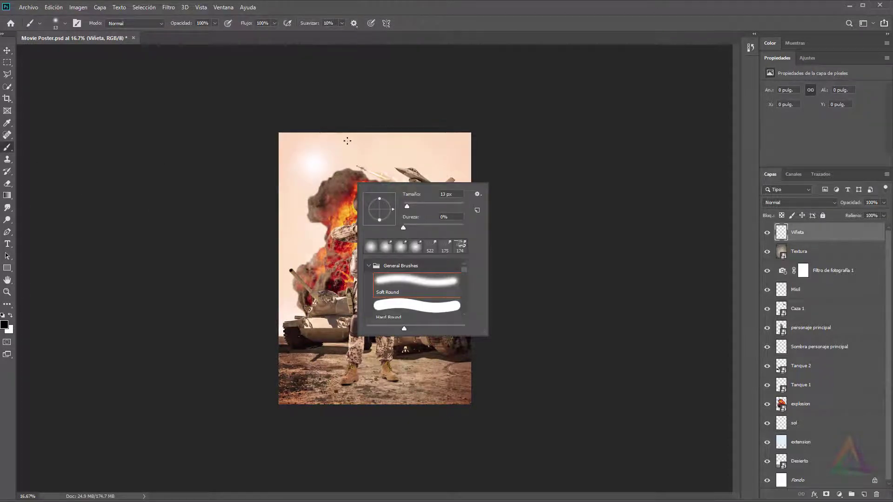
mouse_move(310, 140)
left_mouse_down()
mouse_move(420, 138)
mouse_move(409, 138)
left_mouse_up()
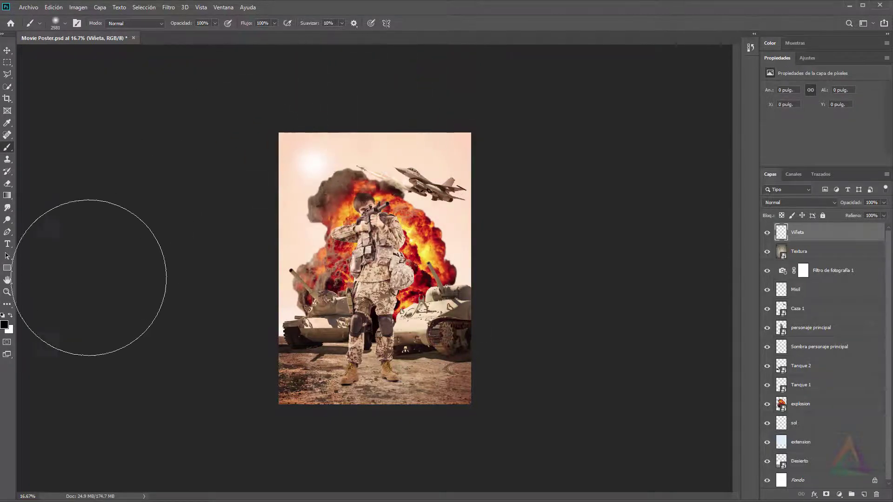
scroll(325, 196, "down", 2)
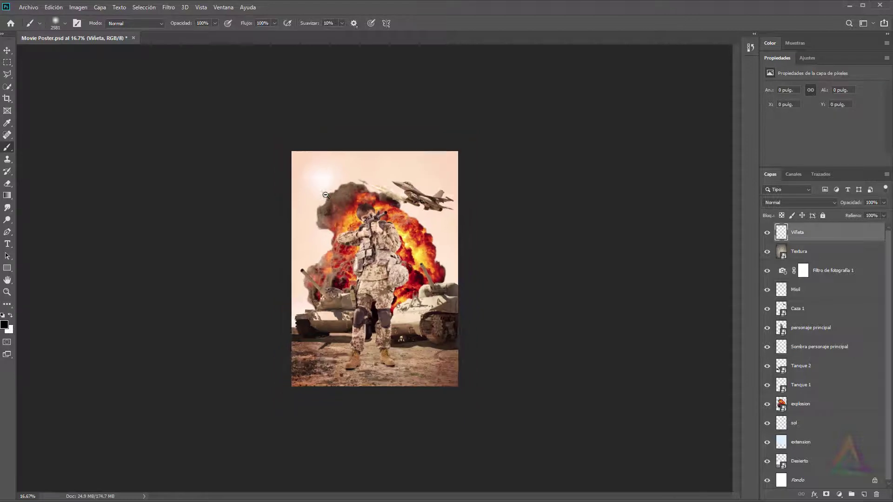
mouse_move(292, 95)
left_mouse_down()
mouse_move(460, 106)
mouse_move(259, 123)
mouse_move(243, 168)
mouse_move(239, 237)
mouse_move(250, 378)
mouse_move(243, 194)
mouse_move(260, 404)
mouse_move(317, 424)
mouse_move(427, 426)
mouse_move(294, 422)
mouse_move(478, 415)
mouse_move(497, 344)
mouse_move(495, 233)
mouse_move(478, 158)
mouse_move(512, 309)
mouse_move(506, 349)
mouse_move(480, 144)
mouse_move(418, 108)
mouse_move(307, 100)
mouse_move(289, 104)
mouse_move(371, 104)
mouse_move(275, 137)
mouse_move(247, 193)
mouse_move(238, 267)
mouse_move(244, 335)
left_mouse_up()
key("ctrl+plus")
key("ctrl+plus")
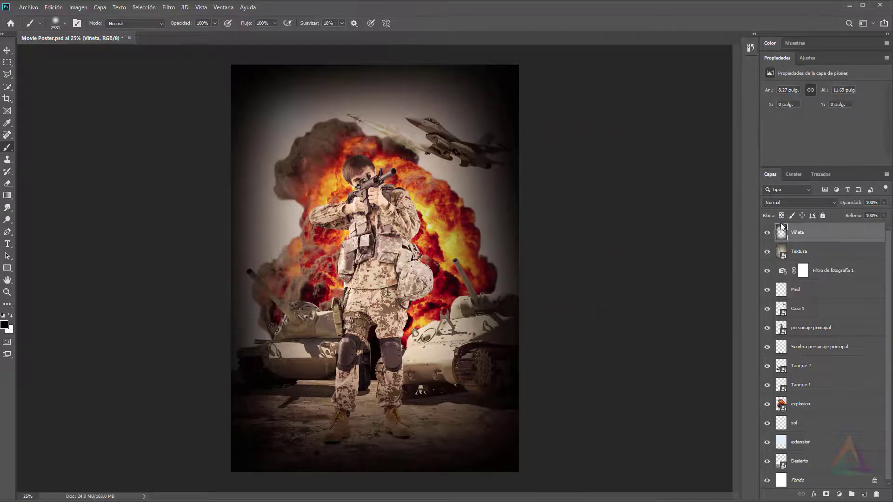
- Move the Viñeta layer below Textura and place both layers beneath the photo filter layer
left_click_drag(804, 234, 810, 257)
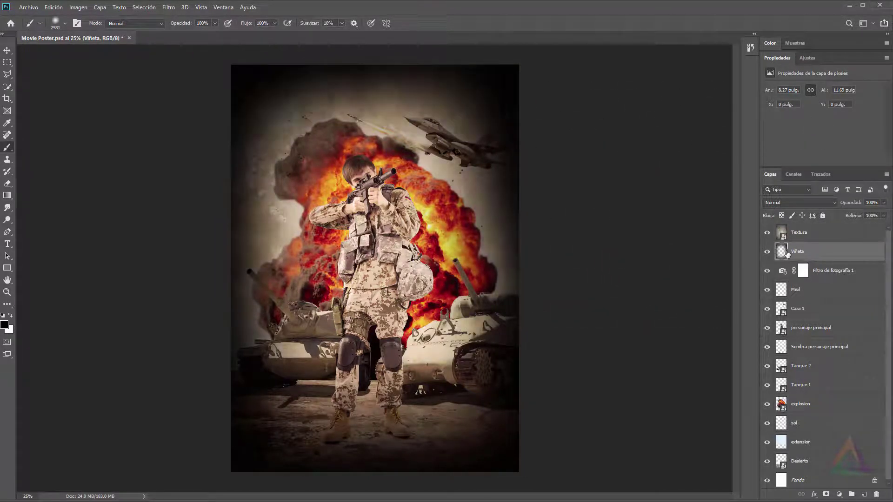
left_click(819, 237, "shift")
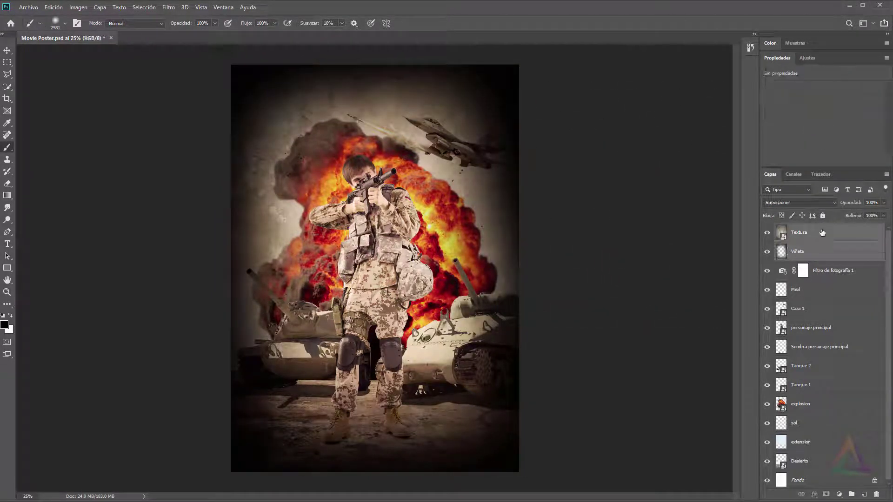
left_click_drag(819, 236, 828, 280)
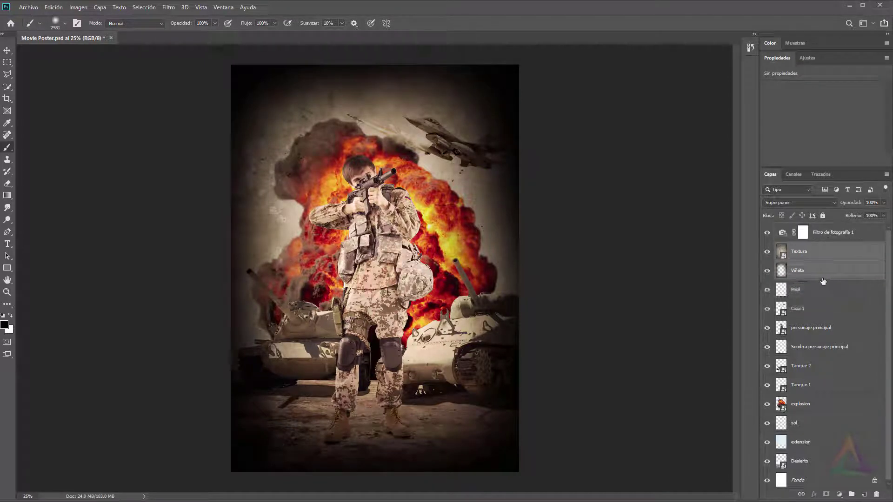
- Lower the opacity of the Viñeta layer to 41%
left_click(805, 273)
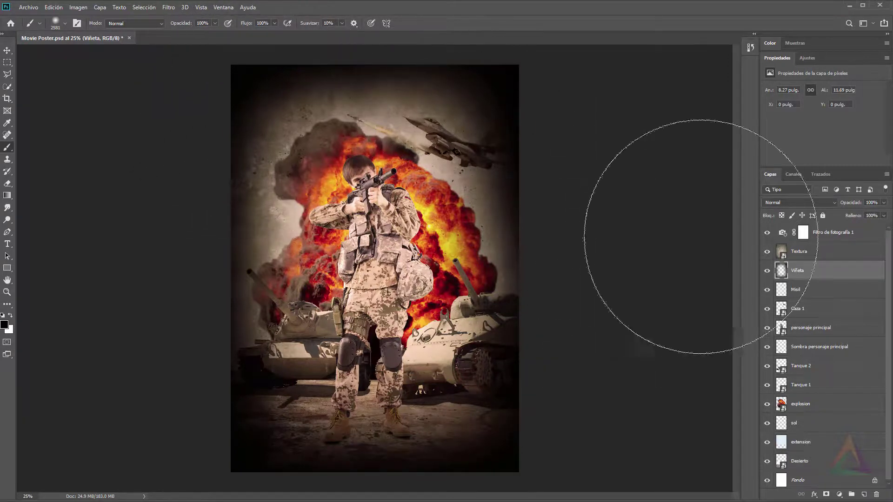
left_click(883, 203)
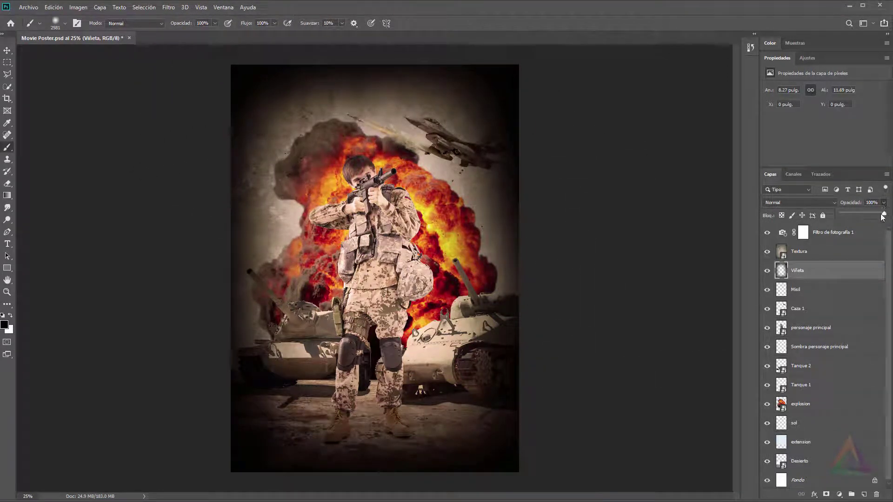
left_click_drag(883, 213, 859, 217)
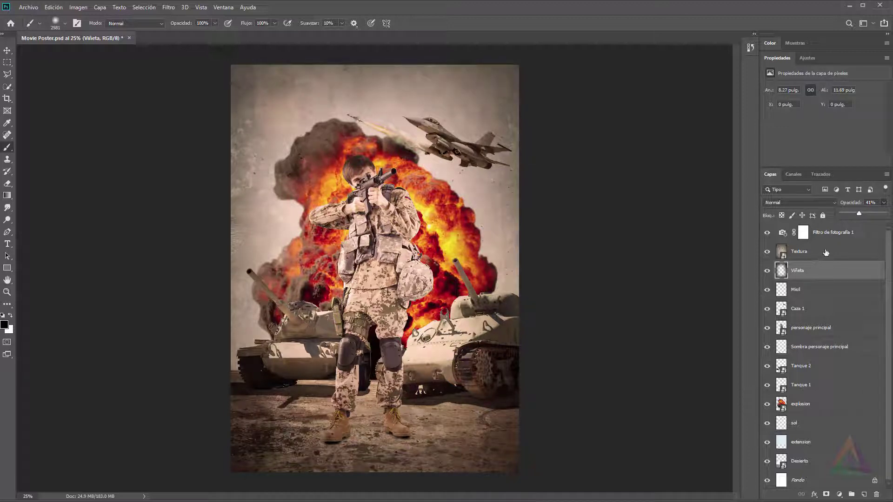
- Create a new layer named Polvo above the photo filter layer
left_click(832, 231)
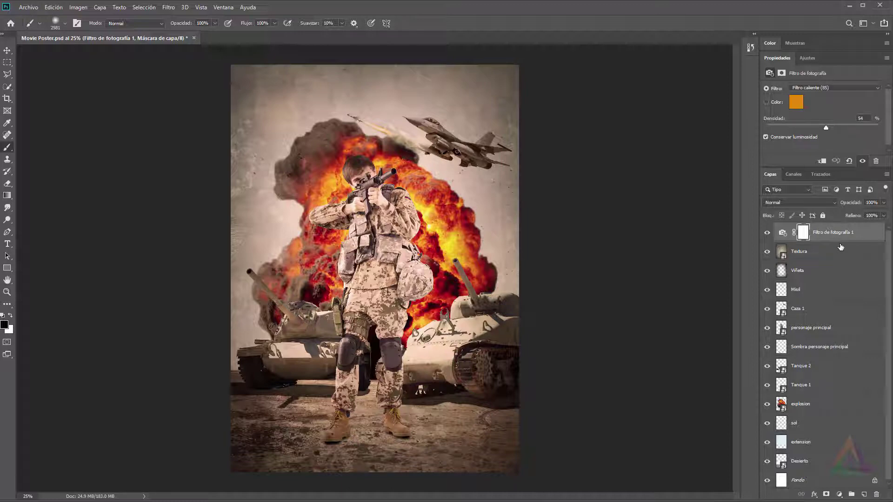
left_click(865, 494)
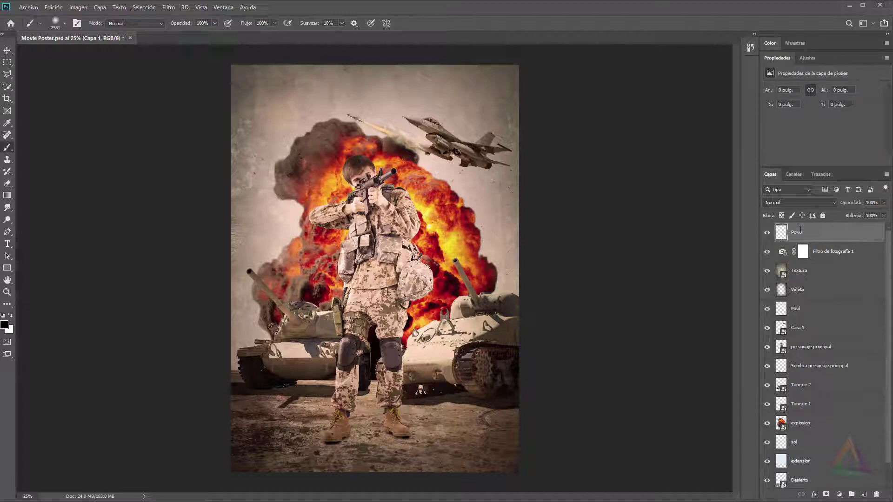
key("Return")
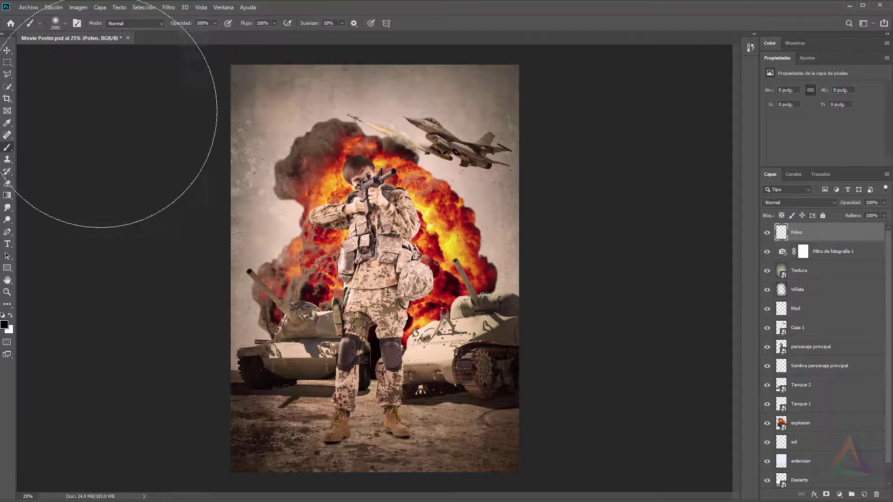
- Select a rectangular area over the tanks and the soldier's legs, and sample a brown from the ground as the background colour
left_click(7, 62)
left_click_drag(262, 301, 503, 422)
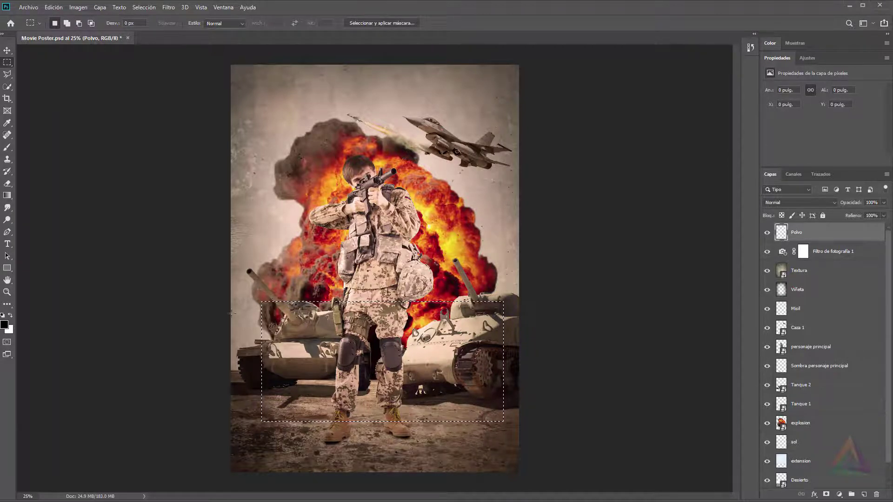
left_click(5, 148)
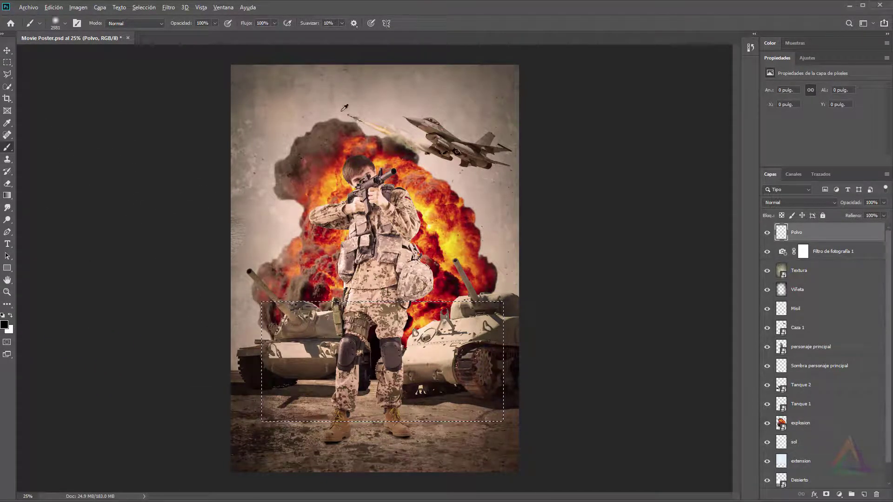
left_click(370, 402, "alt")
left_click(369, 404, "alt")
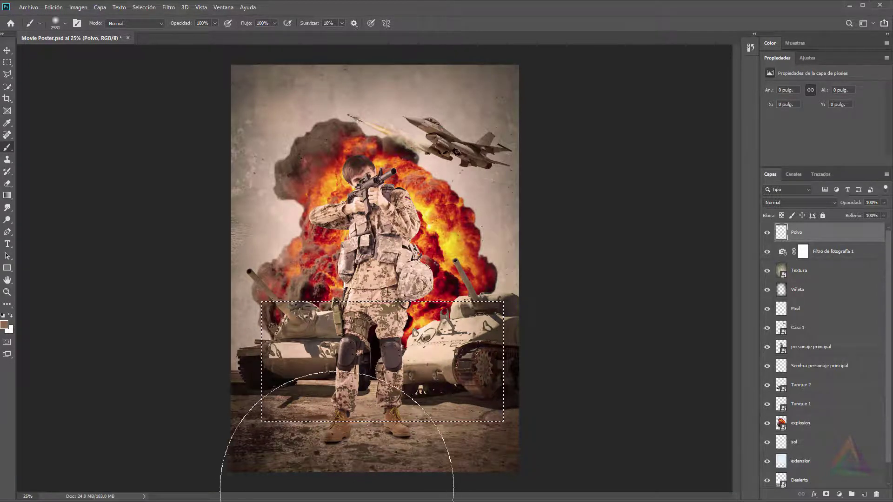
left_click(10, 316)
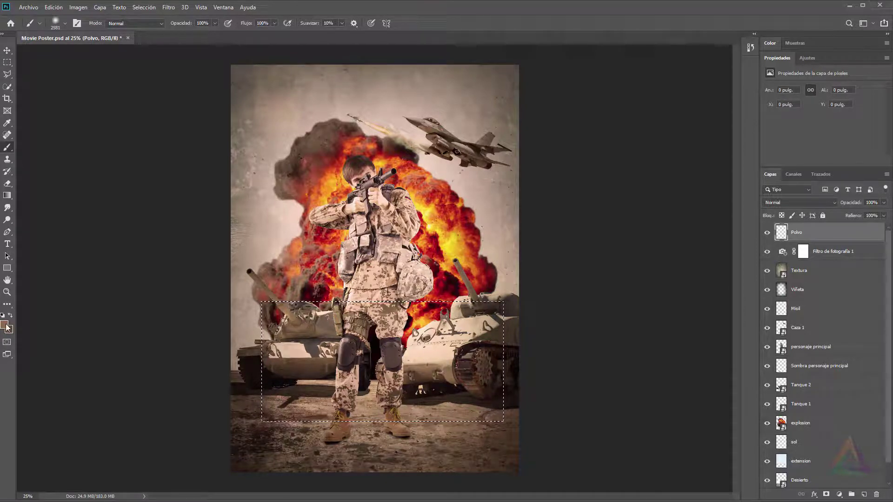
- Set the foreground colour to a light peach with RGB values 236, 188, 149
left_click(5, 326)
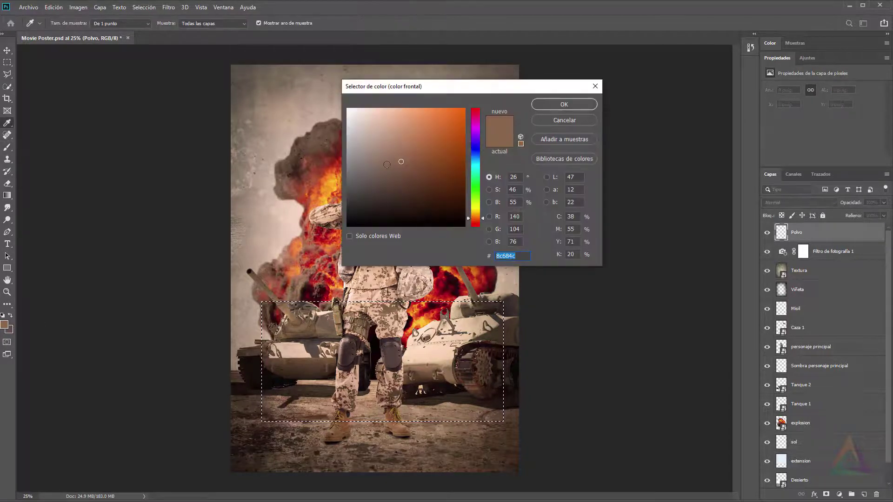
left_click_drag(387, 164, 393, 118)
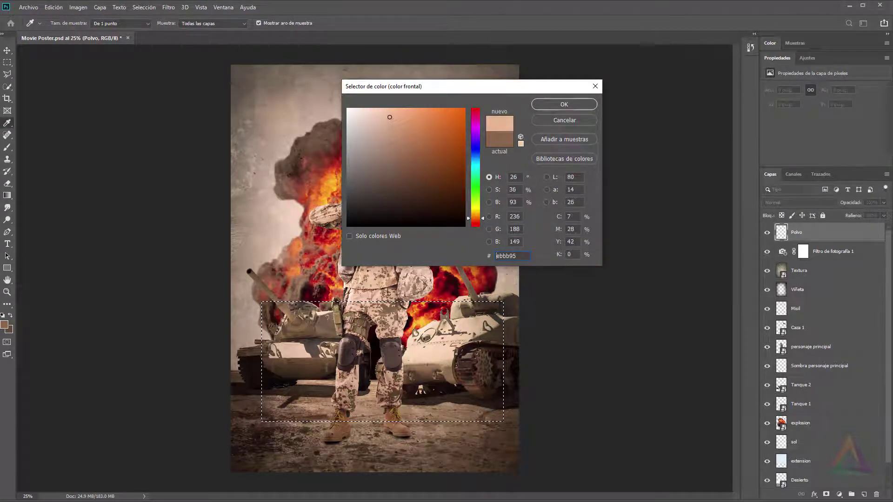
left_click(564, 105)
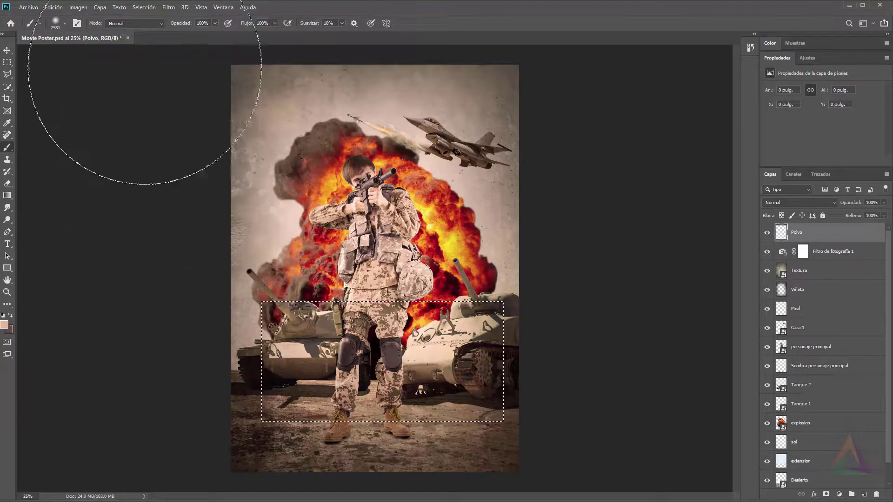
- Fill the rectangular selection on the Polvo layer with the Clouds (Nubes) render filter
left_click(168, 8)
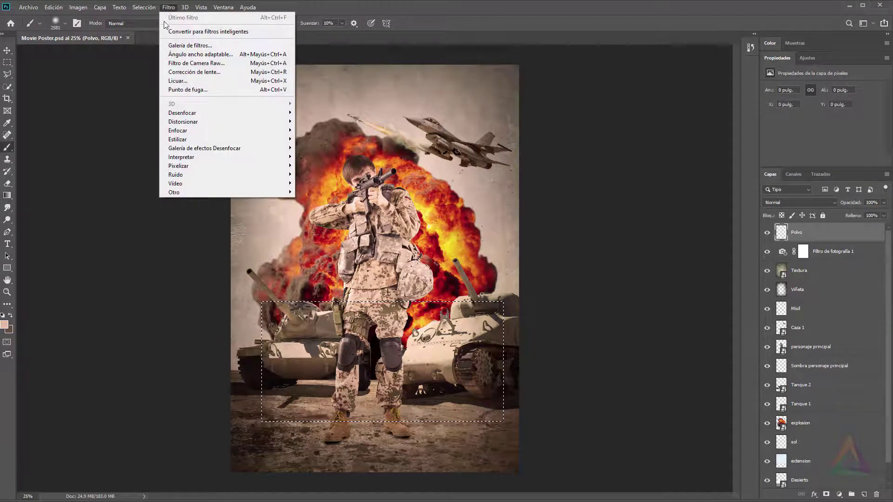
mouse_move(241, 162)
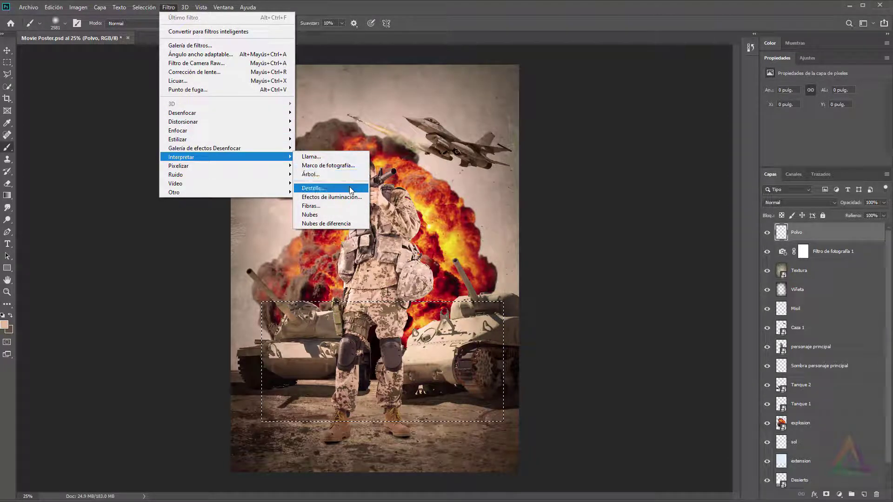
left_click(334, 216)
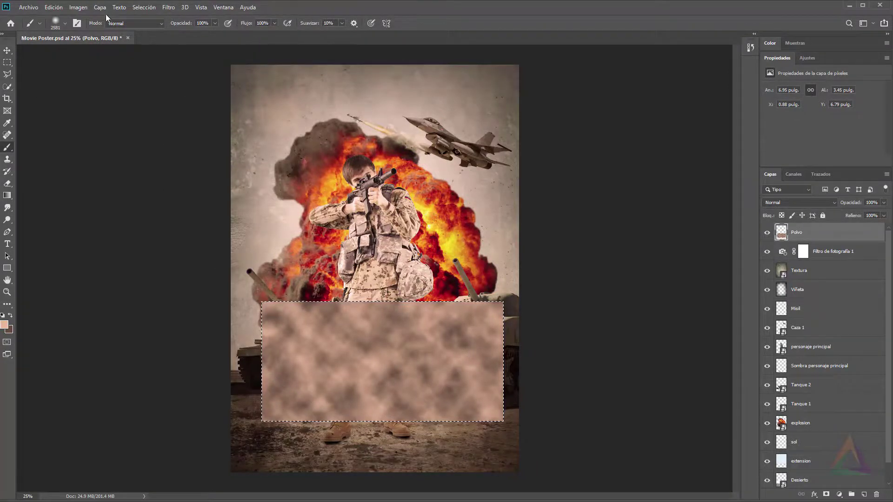
- Increase the contrast of the clouds with Levels, setting the input black point to 46 and white point to 171
left_click(88, 9)
mouse_move(95, 35)
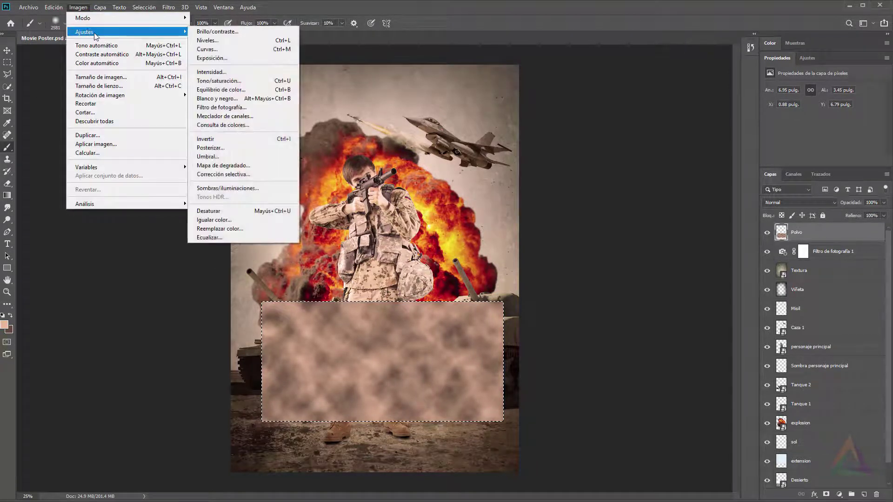
left_click(213, 42)
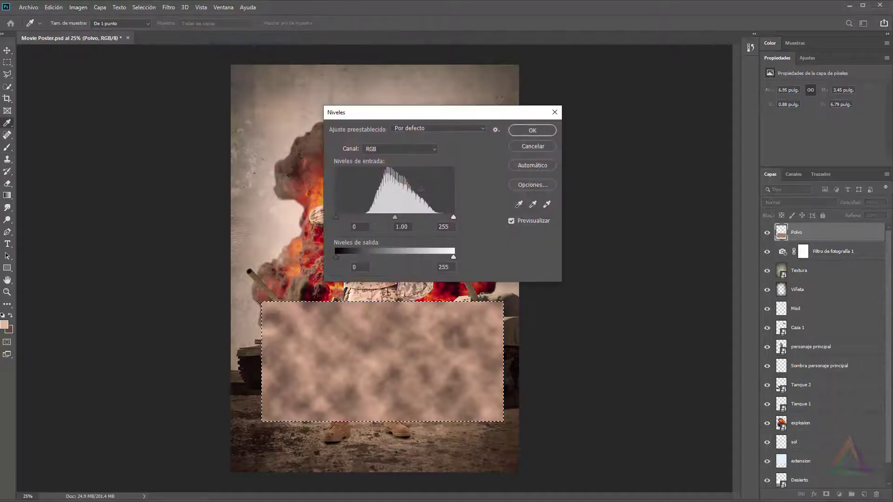
left_click_drag(424, 114, 440, 86)
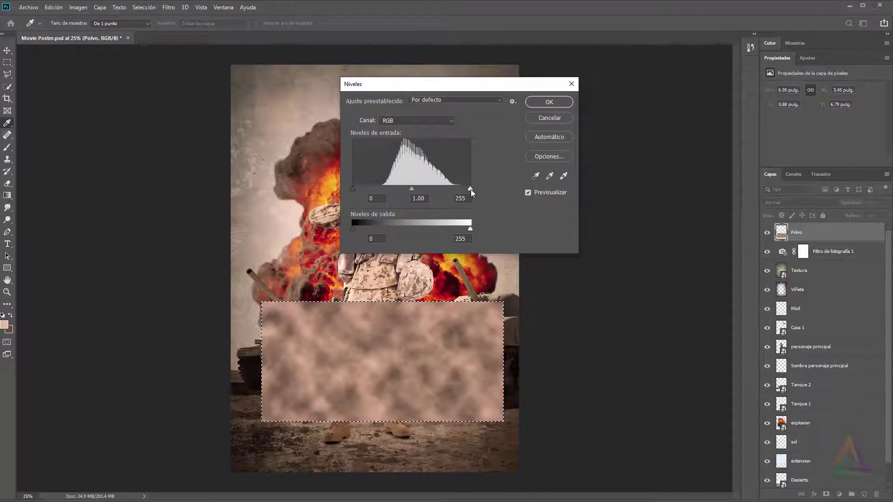
left_click_drag(470, 189, 447, 191)
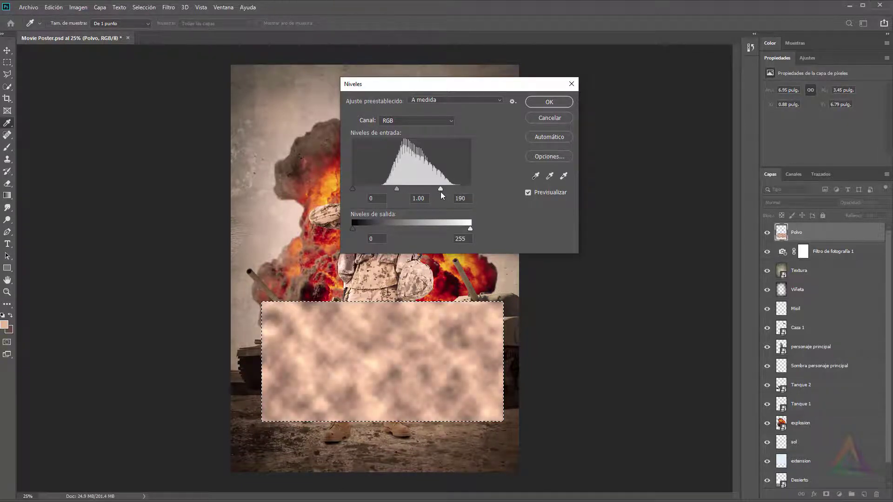
left_click_drag(352, 189, 369, 190)
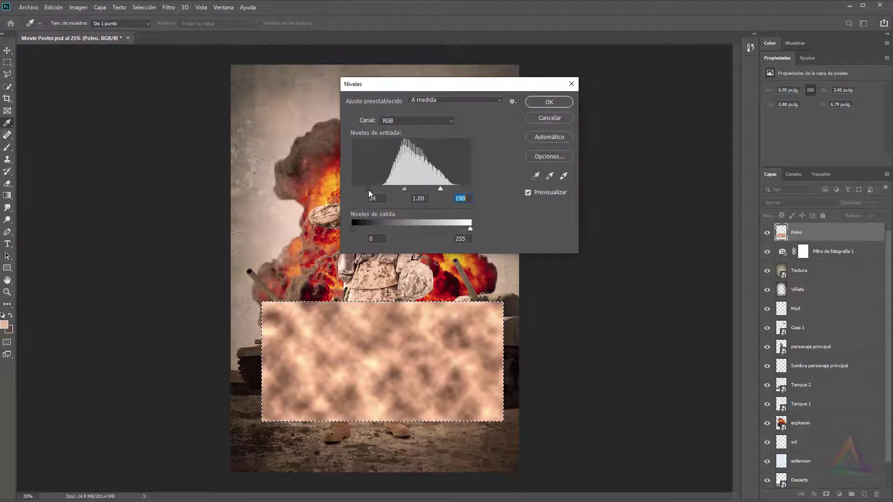
left_click(432, 189)
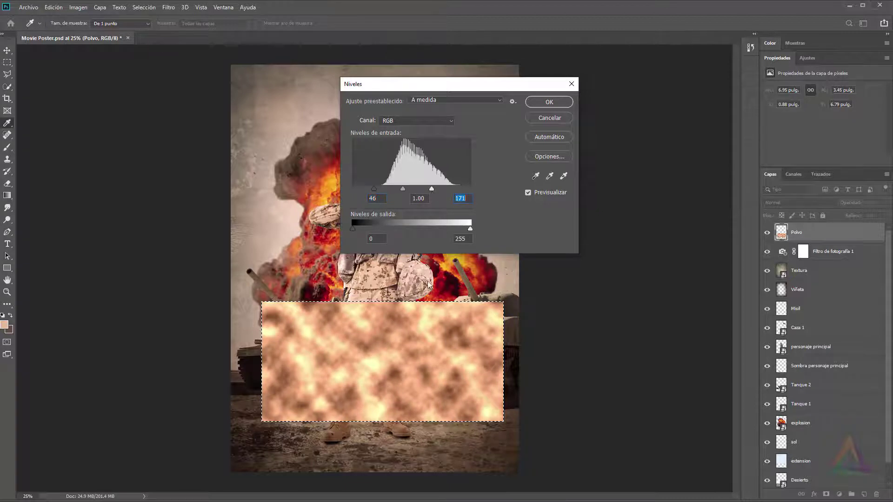
left_click(543, 102)
key("b")
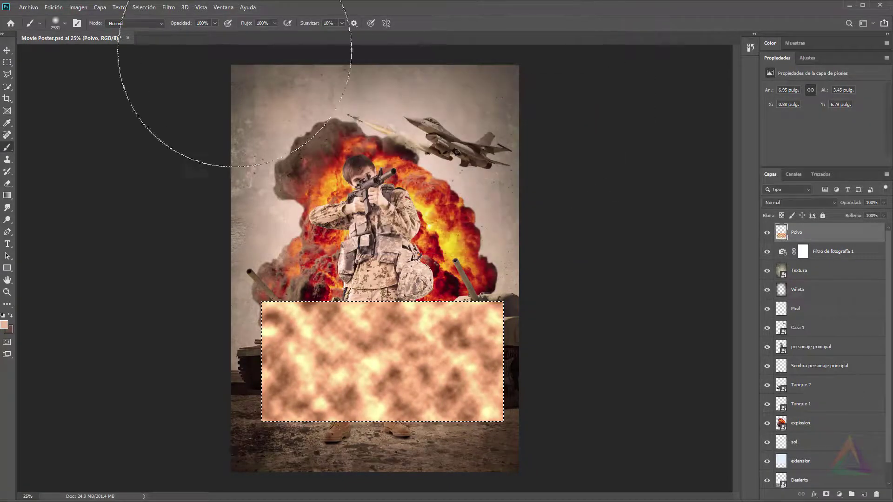
- Deselect the cloud rectangle and set the Eraser to a Soft Round brush of 1477 px with 0% hardness
left_click(148, 9)
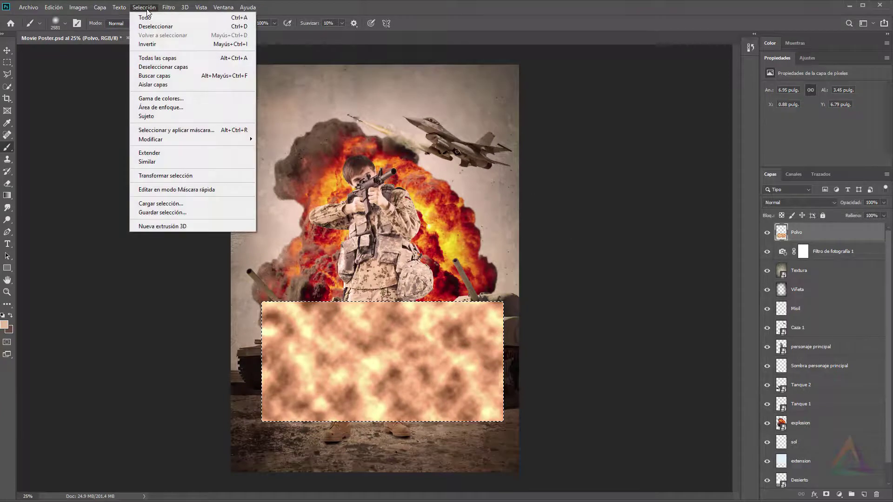
left_click(164, 29)
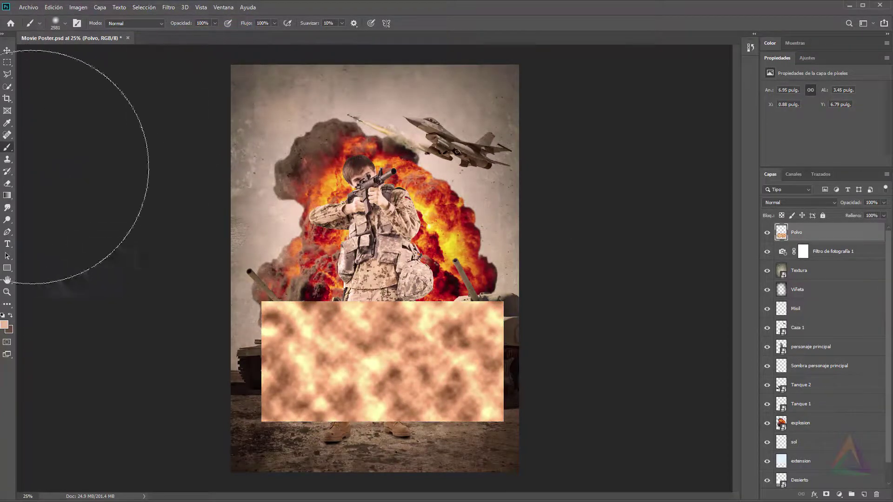
left_click(8, 184)
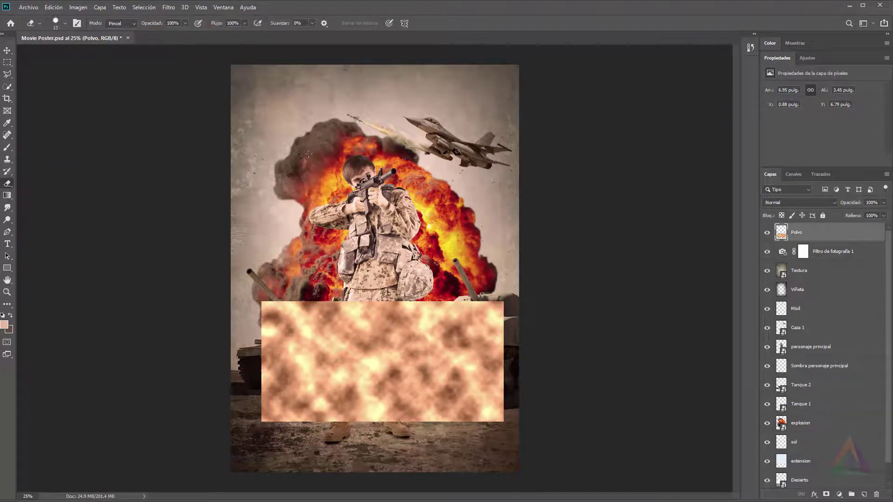
left_click_drag(328, 186, 388, 185)
right_click(391, 164)
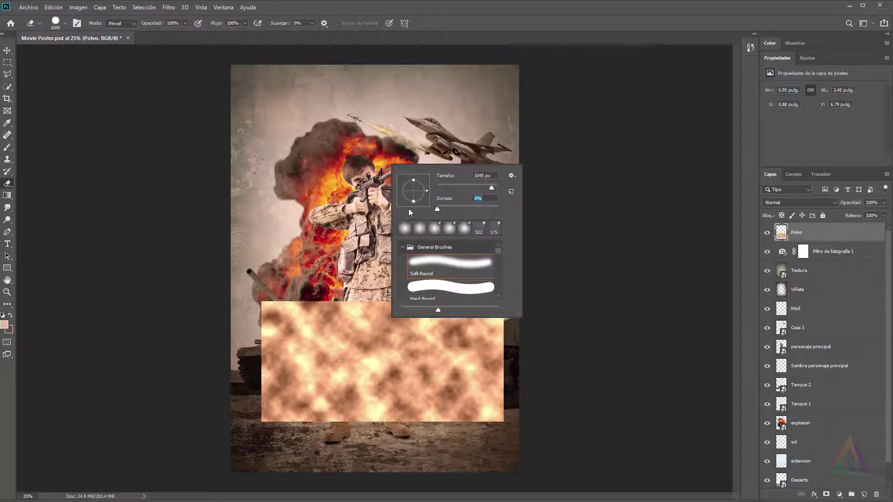
left_click(301, 238)
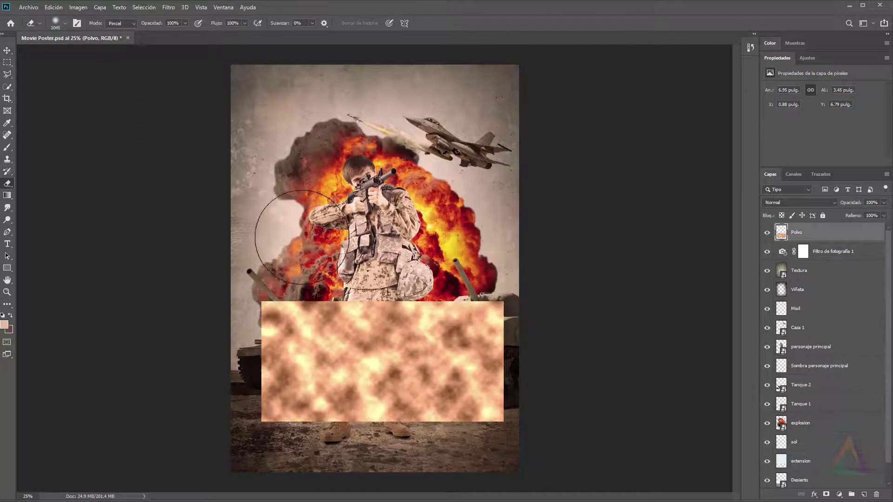
mouse_move(301, 237)
left_mouse_down()
mouse_move(269, 242)
mouse_move(369, 242)
mouse_move(359, 232)
mouse_move(383, 224)
left_mouse_up()
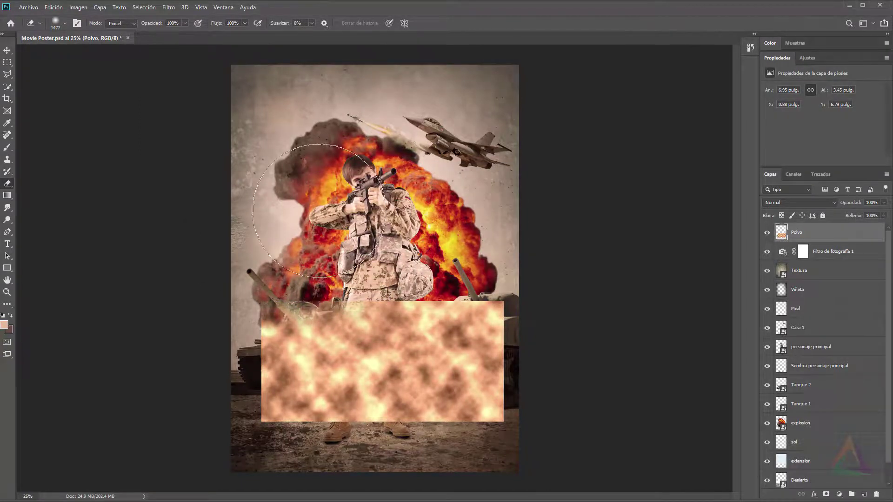
- Erase the hard edges of the cloud rectangle, and thin out its centre with the Eraser at 16% opacity
mouse_move(319, 210)
left_mouse_down()
mouse_move(528, 221)
mouse_move(419, 223)
mouse_move(518, 228)
mouse_move(249, 211)
mouse_move(579, 203)
mouse_move(542, 236)
mouse_move(210, 216)
mouse_move(184, 303)
mouse_move(187, 423)
mouse_move(206, 453)
mouse_move(203, 435)
mouse_move(316, 373)
left_mouse_up()
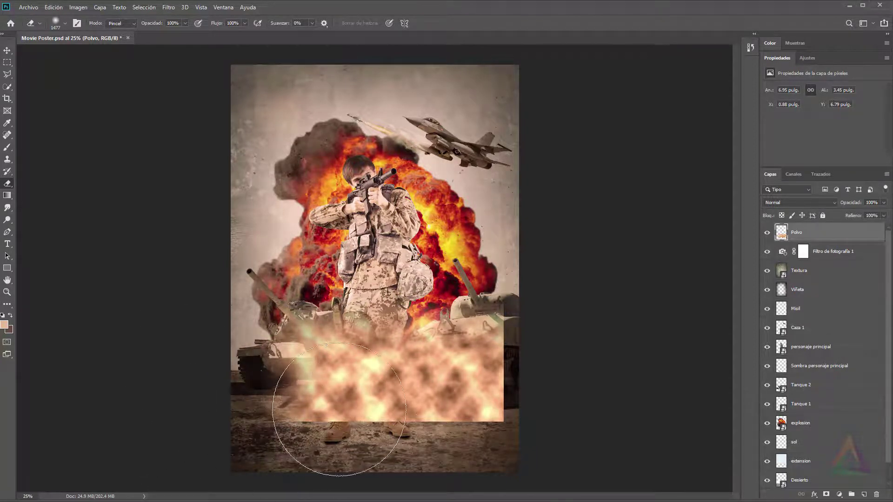
key("ctrl+minus")
mouse_move(311, 405)
left_mouse_down()
mouse_move(367, 413)
mouse_move(306, 415)
mouse_move(379, 426)
mouse_move(442, 416)
mouse_move(373, 421)
mouse_move(381, 429)
mouse_move(352, 418)
mouse_move(461, 420)
mouse_move(499, 401)
mouse_move(463, 401)
mouse_move(481, 395)
mouse_move(504, 346)
mouse_move(500, 303)
mouse_move(508, 302)
mouse_move(493, 285)
mouse_move(516, 374)
left_mouse_up()
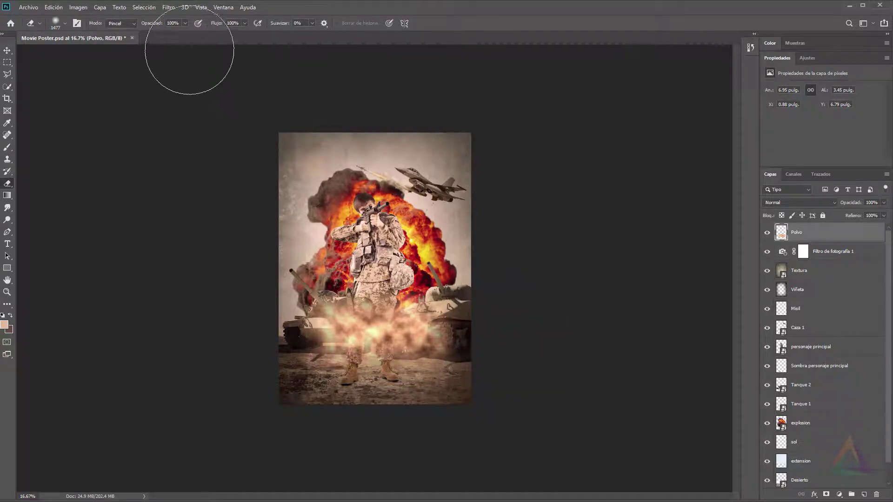
left_click(185, 22)
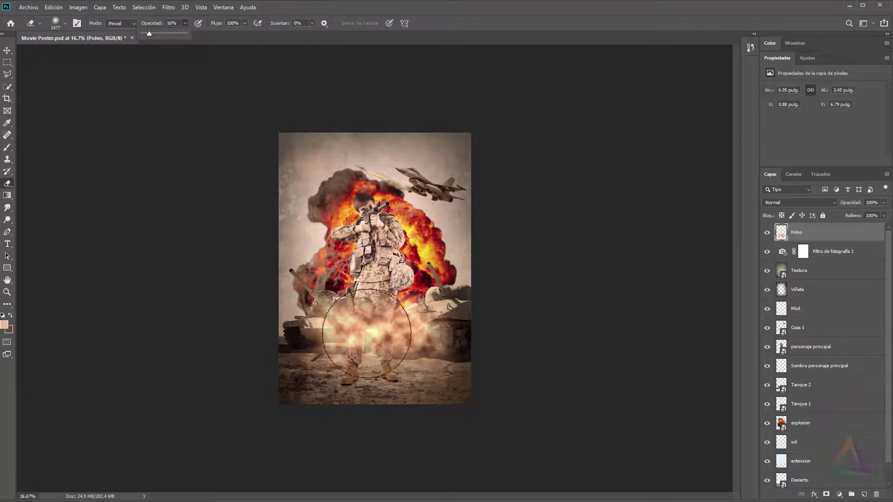
mouse_move(355, 330)
left_mouse_down()
mouse_move(375, 340)
mouse_move(418, 328)
mouse_move(413, 348)
mouse_move(395, 344)
mouse_move(410, 320)
mouse_move(344, 359)
mouse_move(353, 330)
mouse_move(402, 313)
left_mouse_up()
- Move the Polvo layer beneath Tanque 1 and directly above the explosion layer
key("ctrl+plus")
key("ctrl+plus")
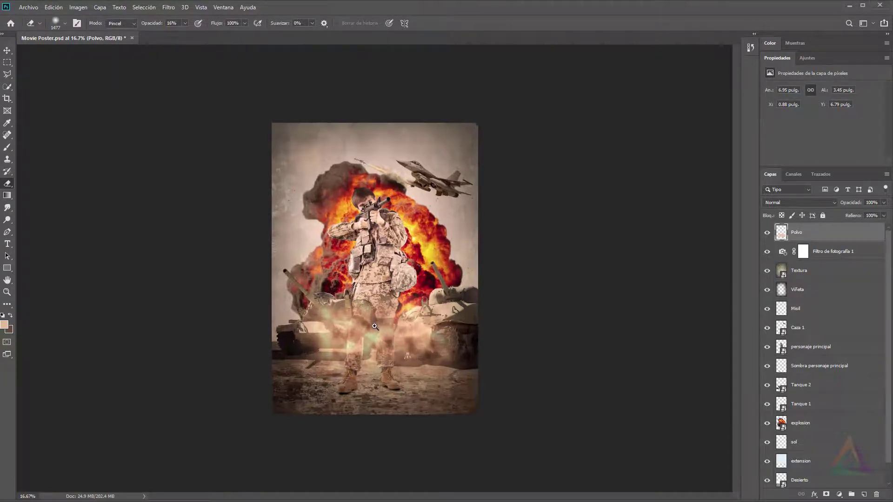
scroll(463, 236, "down", 3)
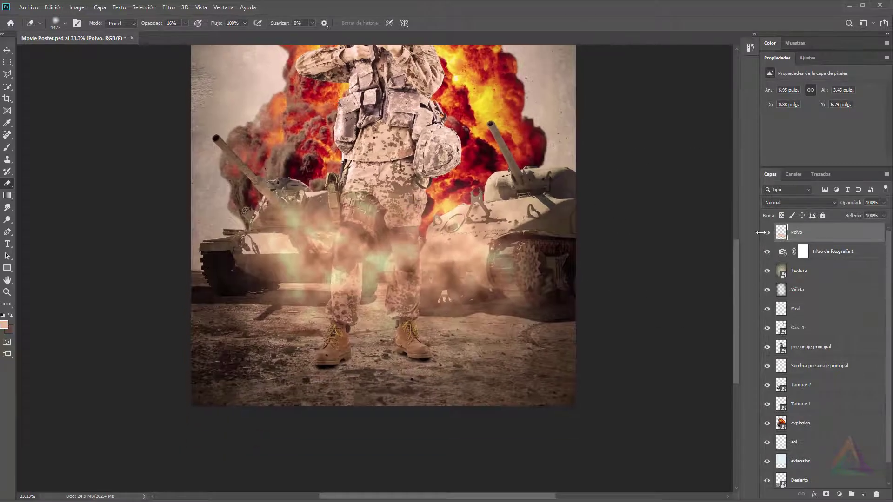
left_click_drag(794, 232, 802, 412)
key("v")
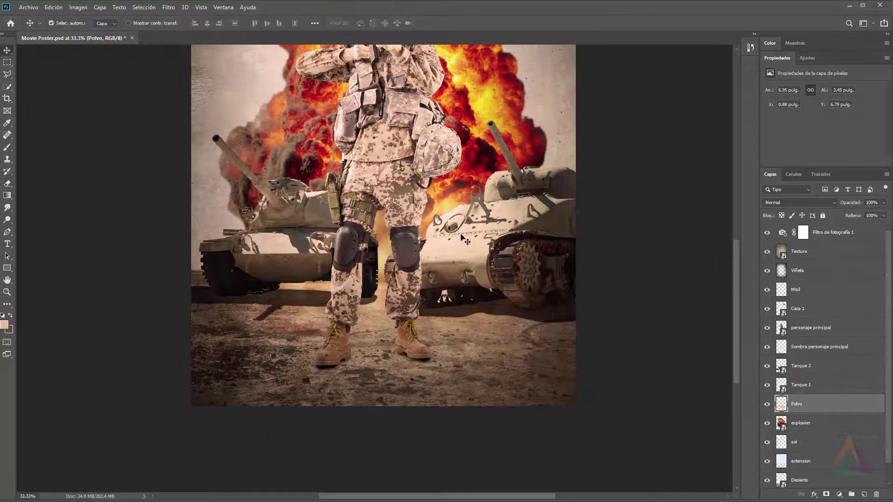
left_click_drag(436, 217, 436, 201)
key("ctrl+z")
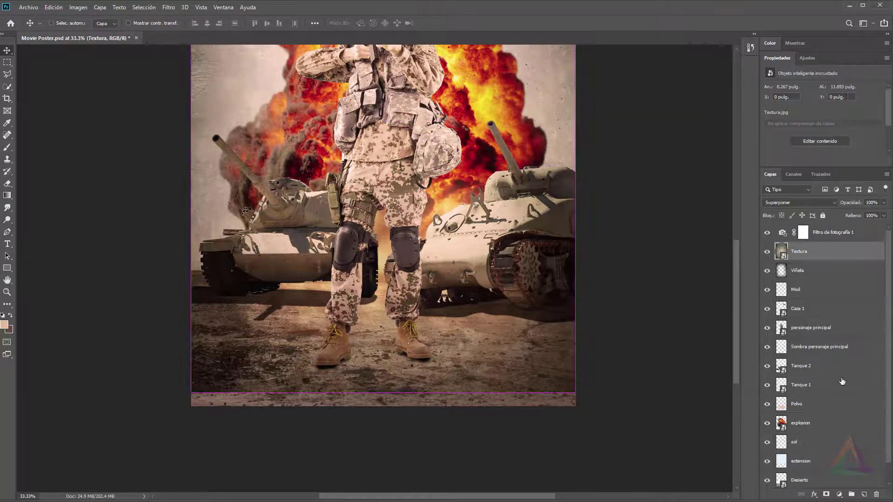
left_click(833, 408)
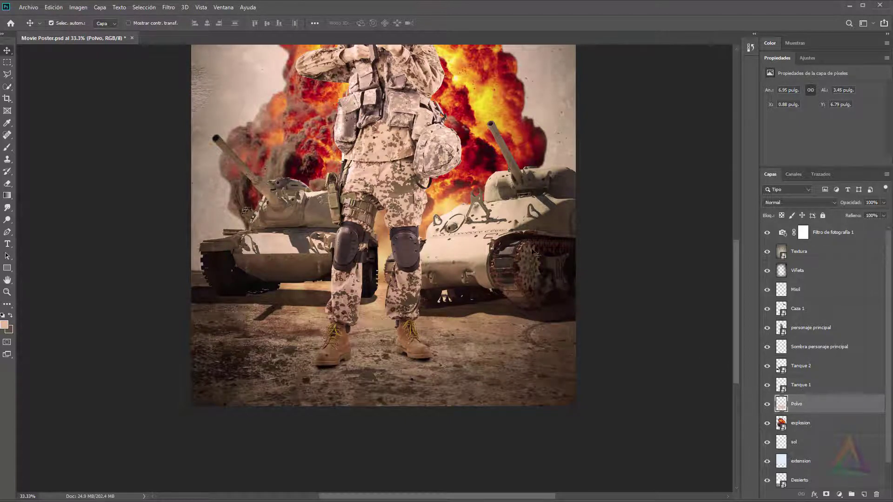
left_click_drag(452, 209, 427, 238)
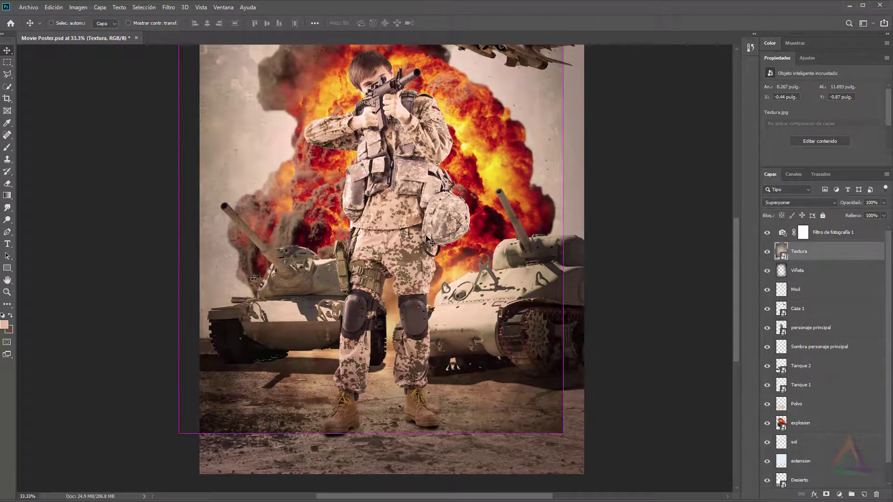
key("ctrl+z")
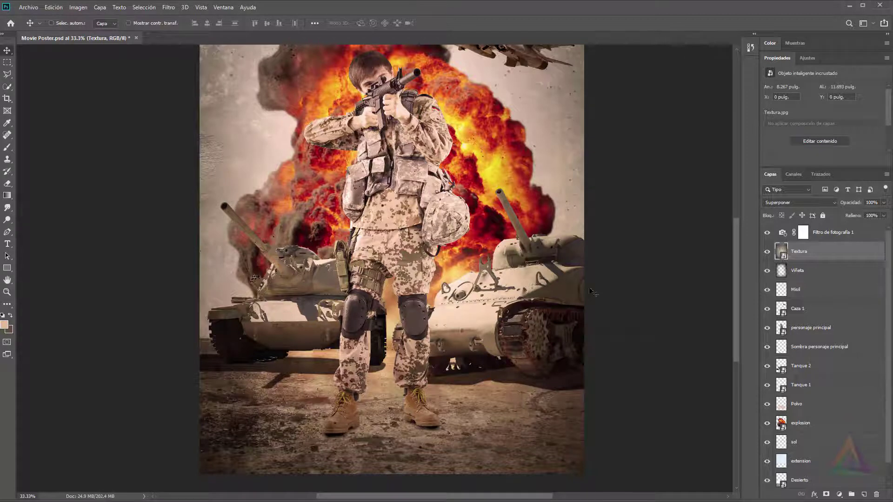
- Shift the Polvo layer's dust straight up behind the tanks to a Y position of 6.18 in
left_click(805, 404)
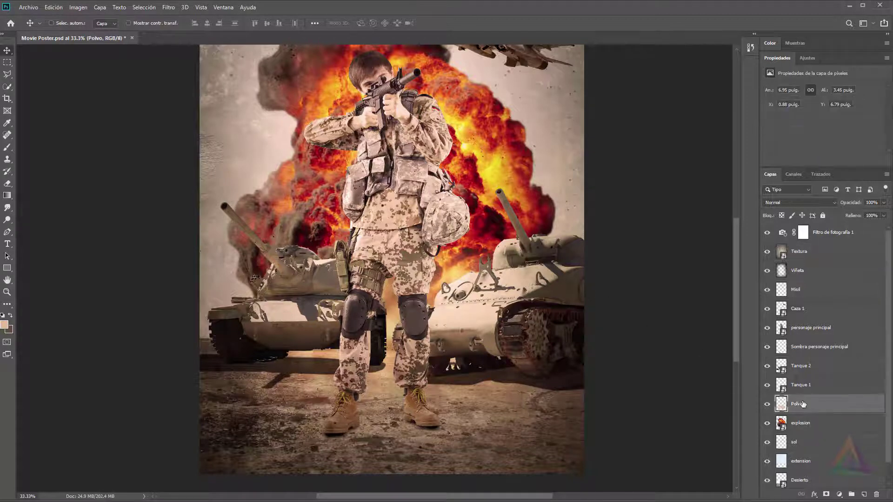
left_click_drag(437, 311, 431, 275)
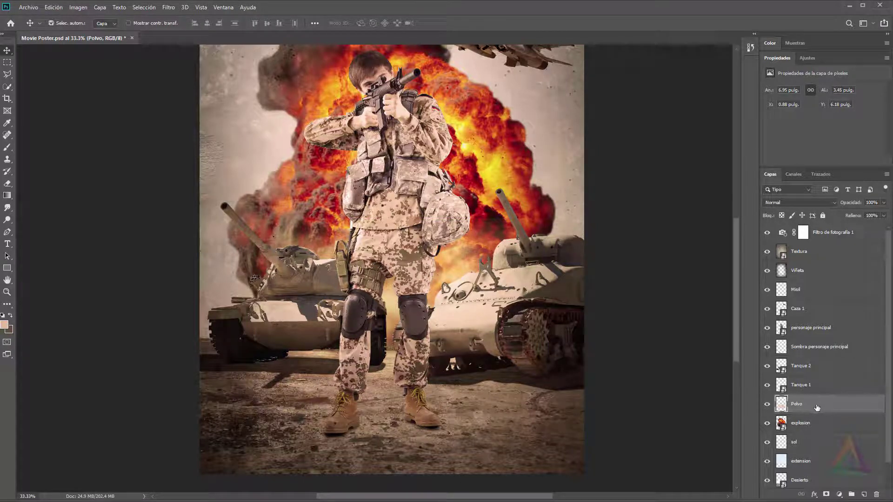
- Duplicate the Polvo layer, place the copy directly above personaje principal, and shift its dust down to the ground around the soldier's boots
key("ctrl+j")
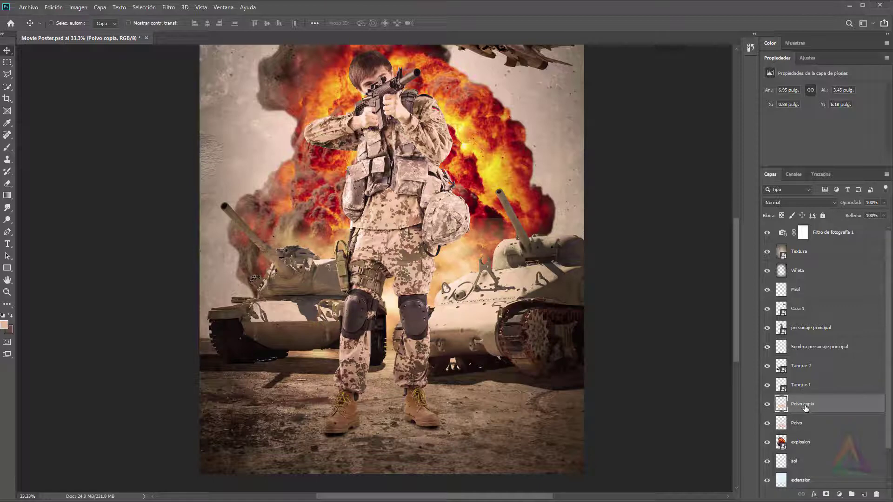
left_click_drag(806, 408, 810, 327)
left_click_drag(454, 311, 376, 402)
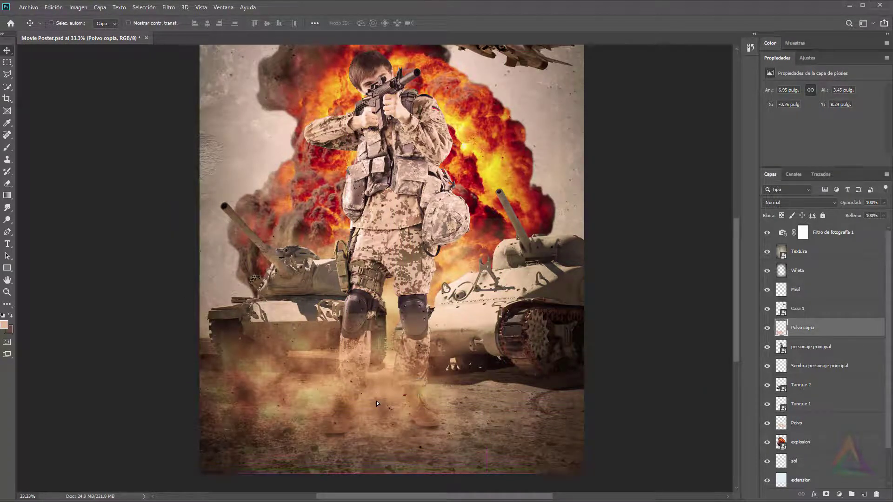
- Scale the Polvo copia dust proportionally to about 131% so it spans the full width of the poster
key("ctrl+t")
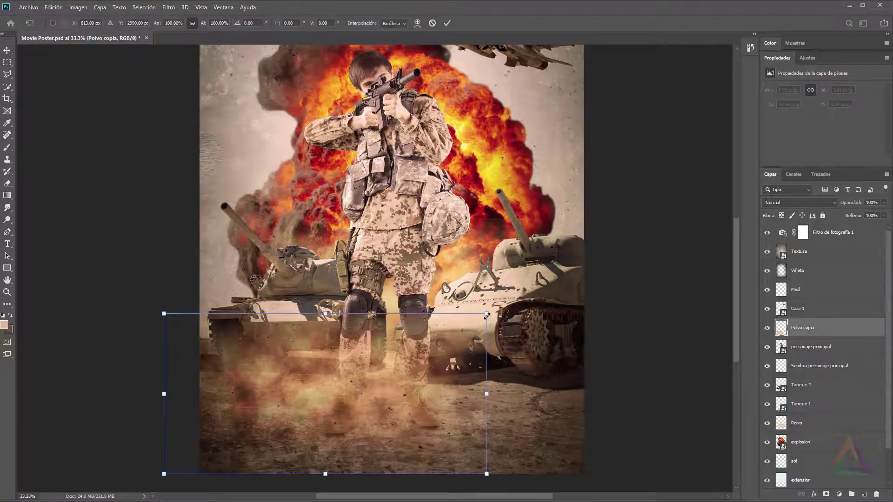
left_click_drag(487, 315, 606, 296)
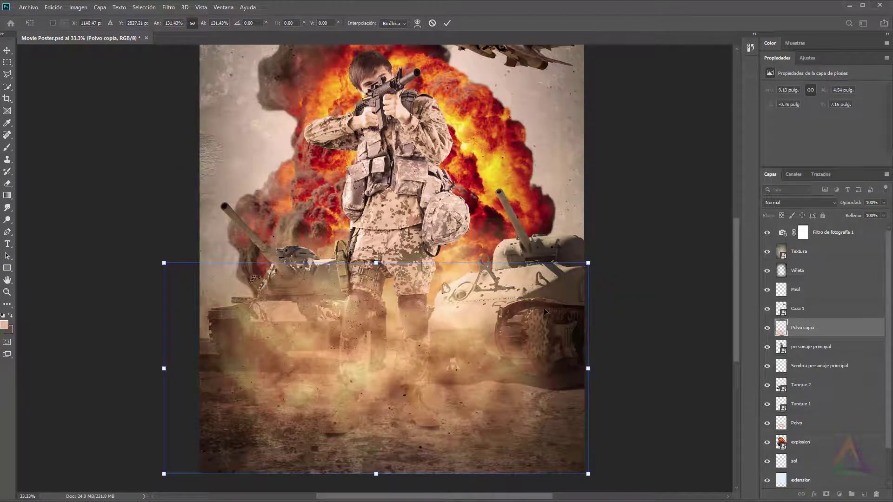
key("Return")
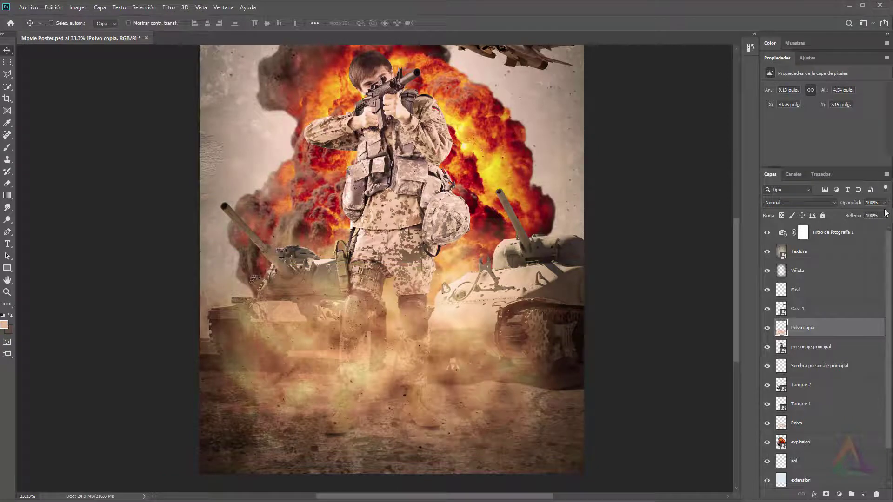
- Set the Polvo copia layer's opacity to 42% and compare the poster with and without the foreground dust
left_click(884, 202)
left_click_drag(870, 214, 862, 212)
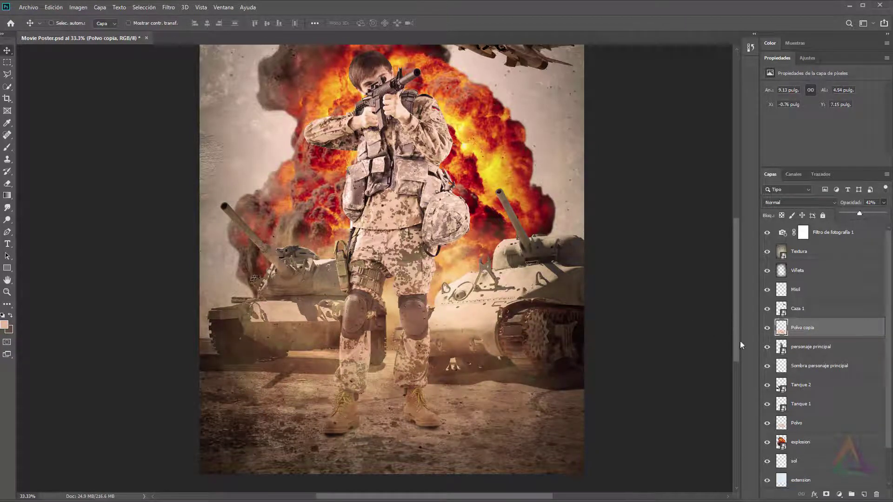
left_click(767, 328)
left_click(768, 328)
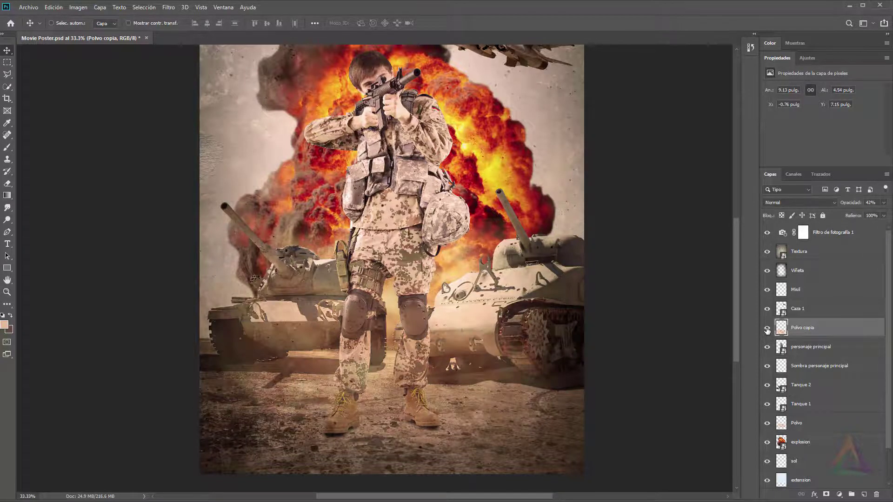
left_click(768, 328)
left_click(767, 328)
left_click(768, 328)
left_click(768, 329)
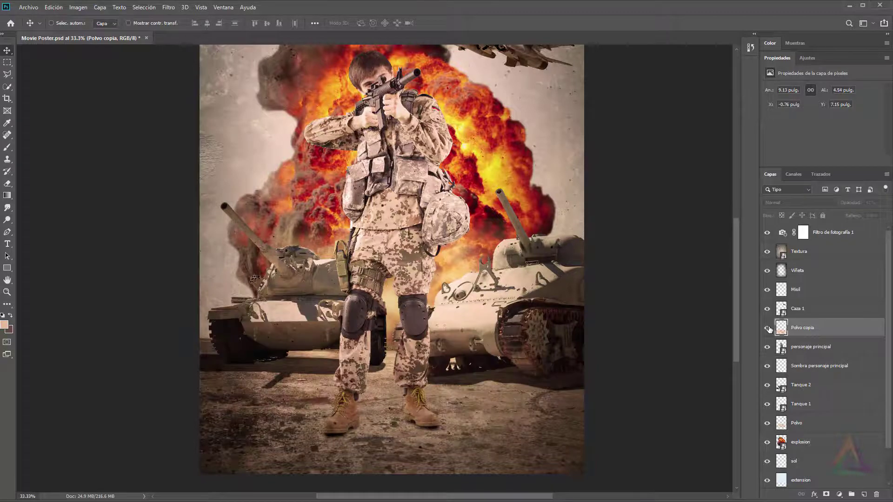
- Shift the Polvo copia dust straight down to a Y position of 7.73 in
left_click(502, 282, "alt")
left_click_drag(405, 260, 477, 289)
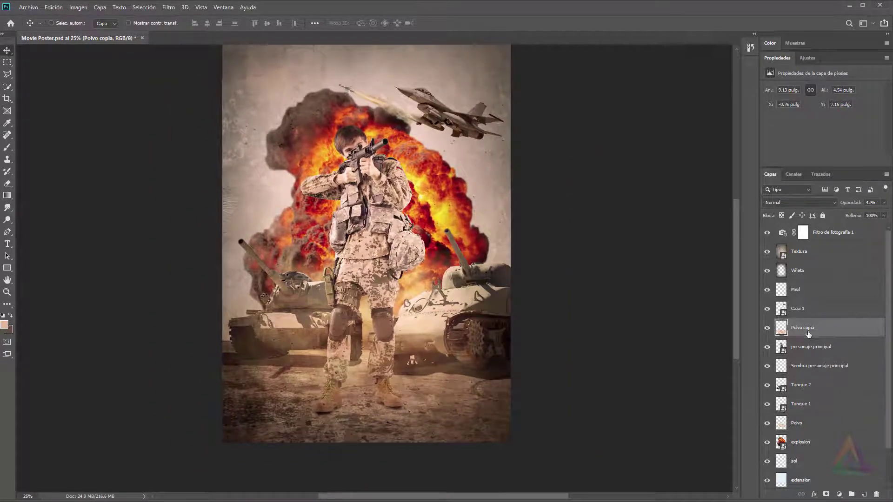
left_click_drag(447, 356, 446, 371)
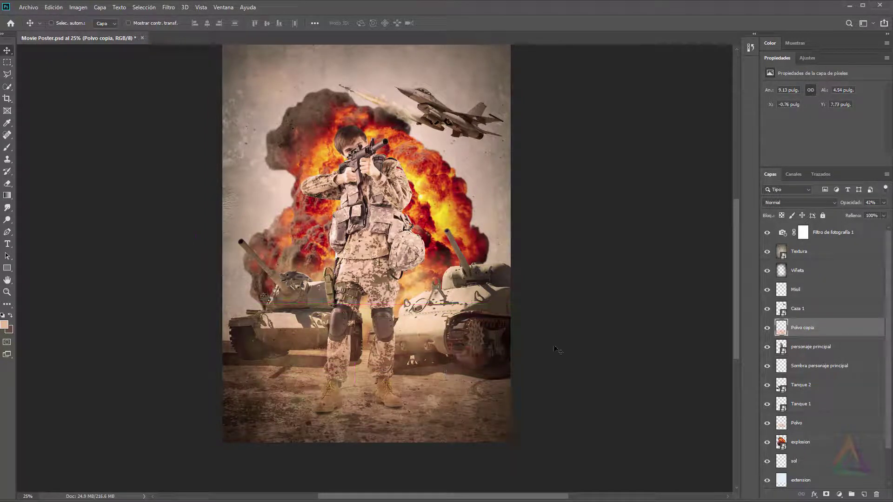
scroll(475, 335, "up", 1)
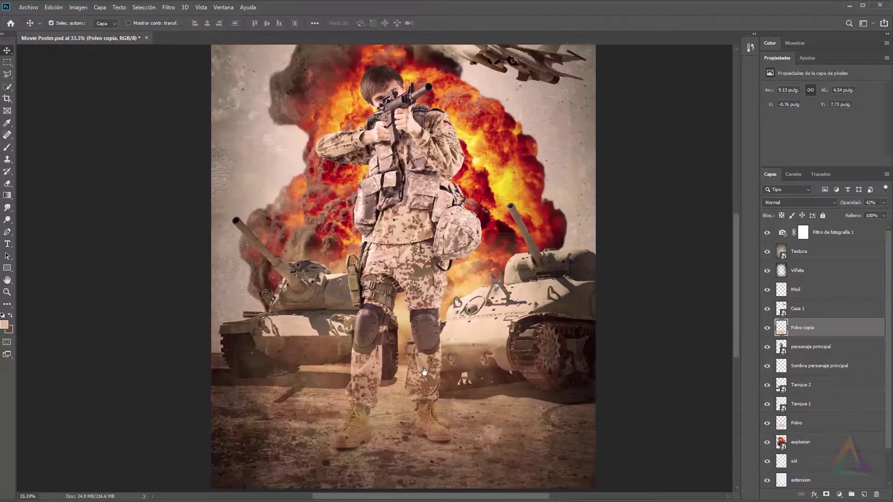
scroll(503, 305, "down", 1)
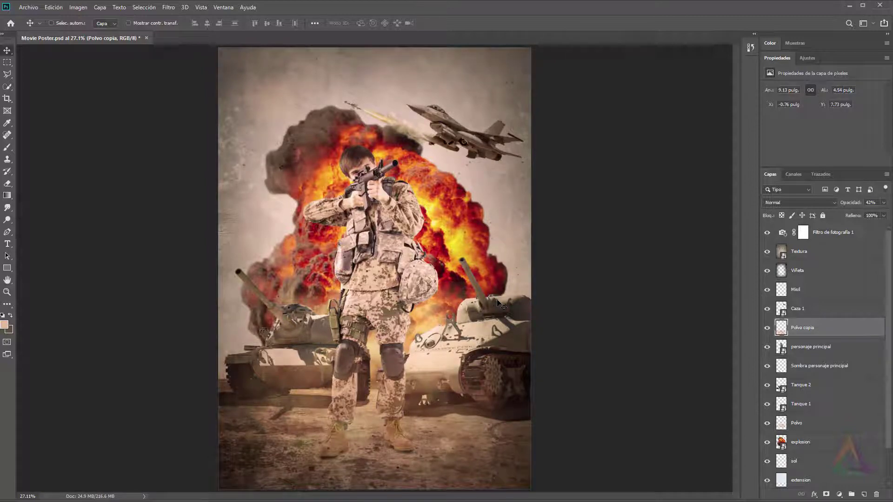
key("ctrl+minus")
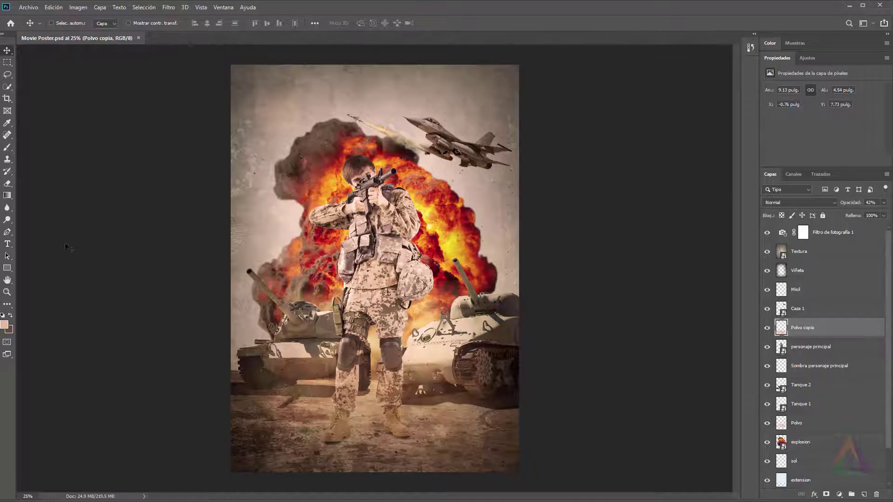
- Add a text layer reading "WWIII" above the Filtro de fotografía 1 layer, in the sky area of the poster
left_click(8, 246)
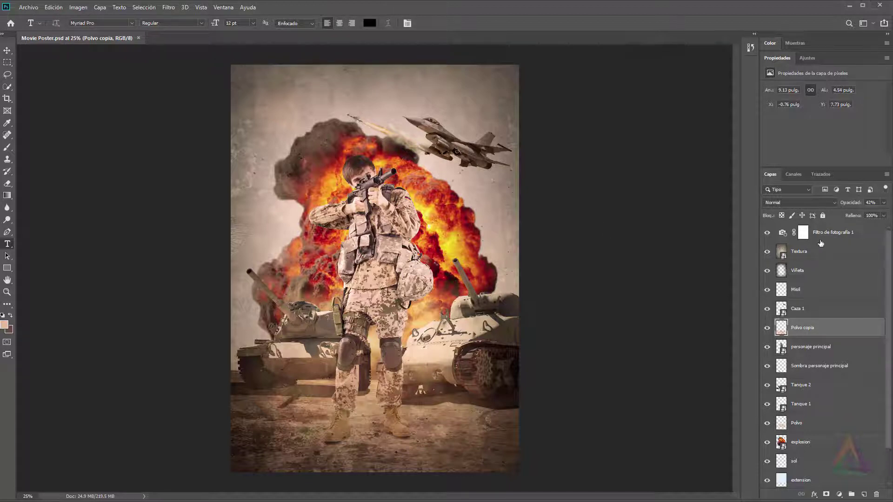
left_click(804, 234)
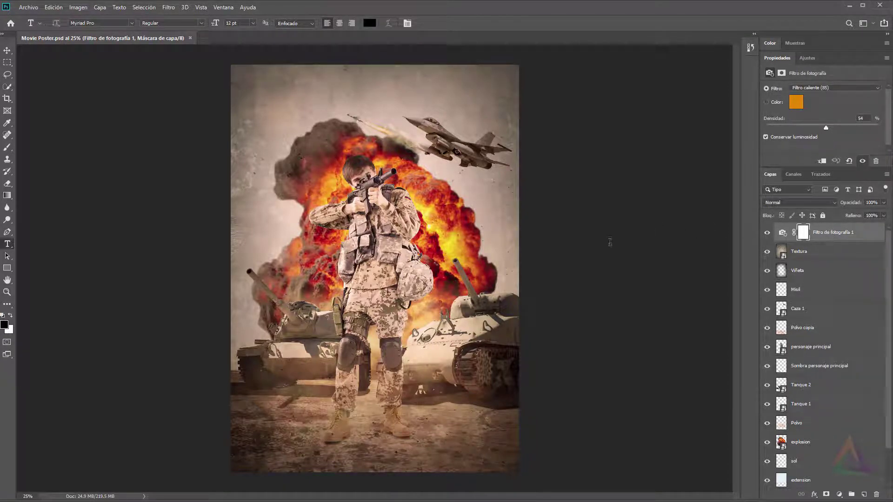
left_click(305, 102)
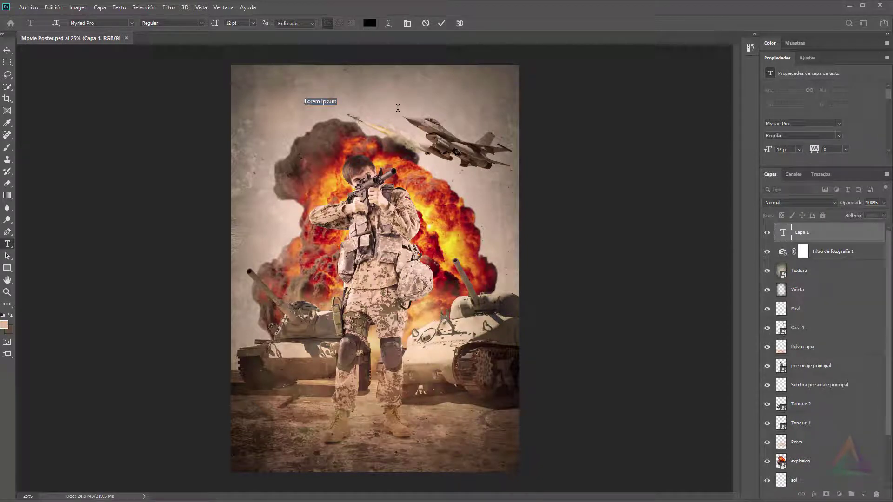
type("WWIII")
- Set the WWIII text to 127 pt and move it down so the whole title fits inside the poster
left_click_drag(305, 101, 317, 101)
left_click(315, 102)
left_click(784, 234)
double_click(785, 234)
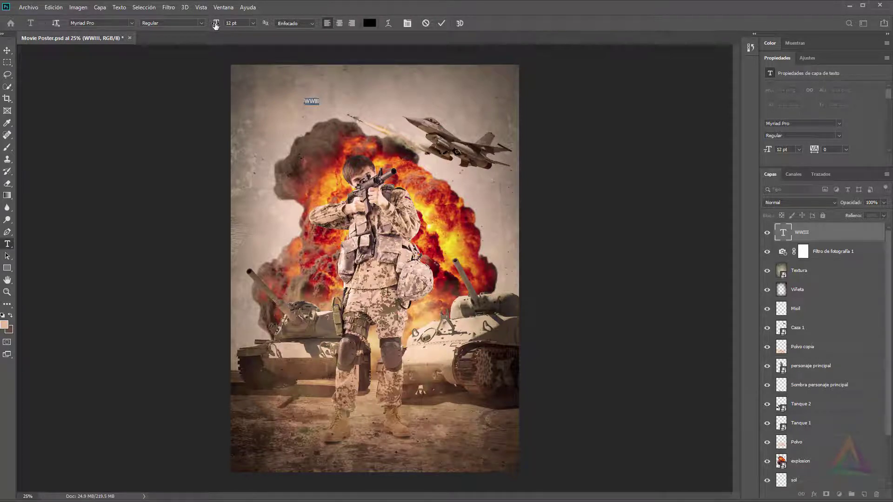
left_click_drag(216, 25, 268, 25)
left_click(7, 50)
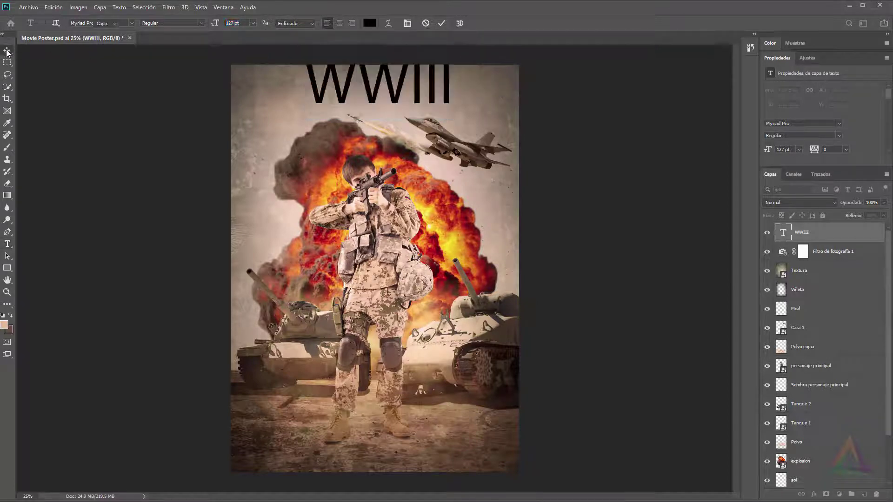
left_click_drag(383, 94, 386, 99)
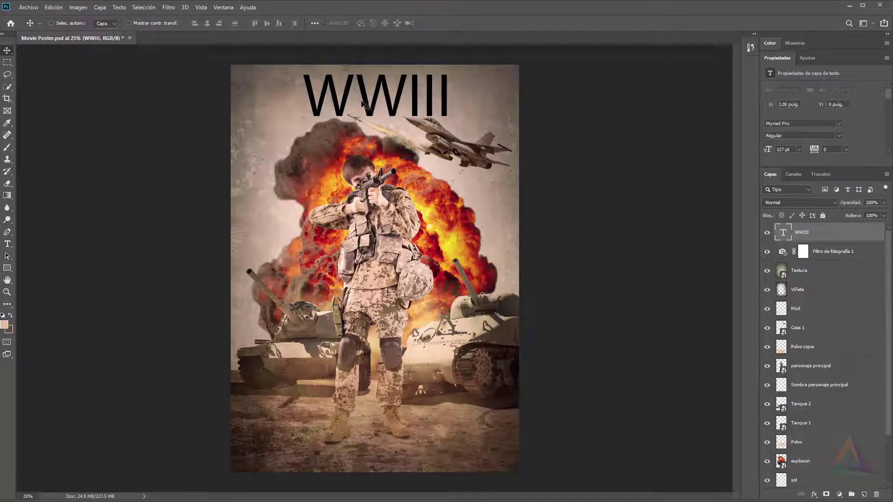
- Set the WWIII title's font to Stencil Std Bold
double_click(782, 234)
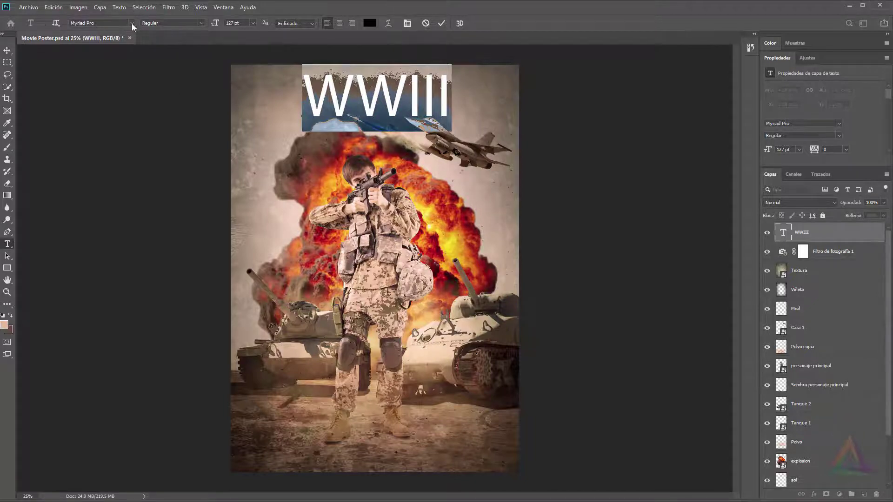
left_click(132, 23)
left_click(133, 24)
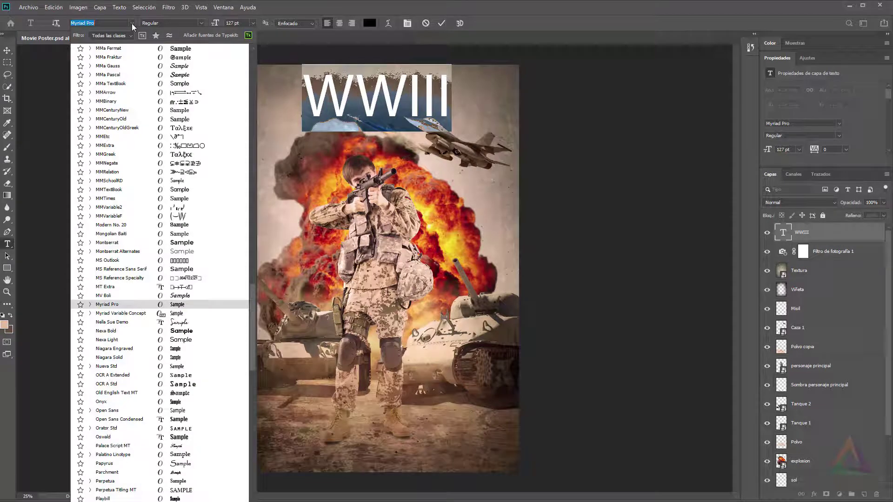
type("stencil")
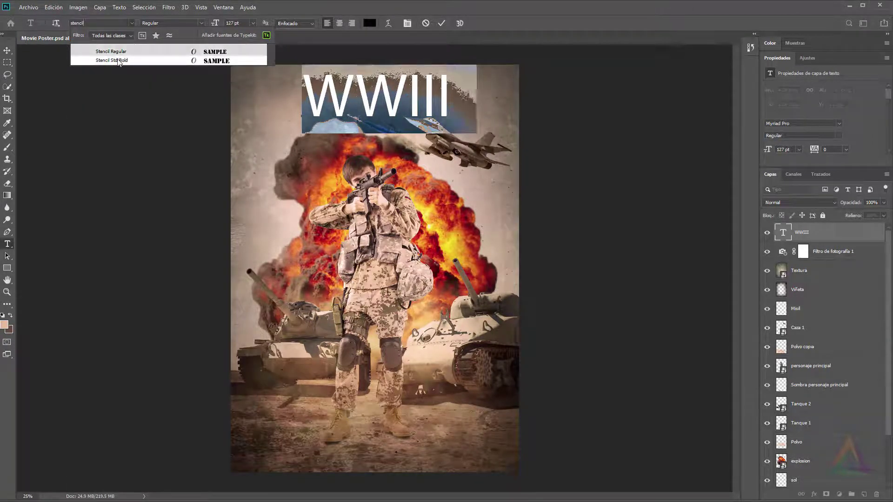
left_click(115, 60)
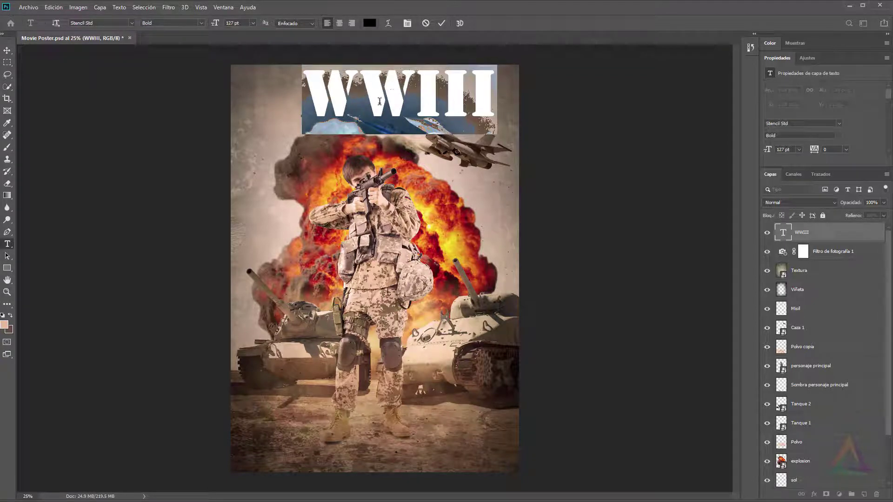
- Set the WWIII title's font to Gill Sans Ultra Bold Regular
left_click(123, 23)
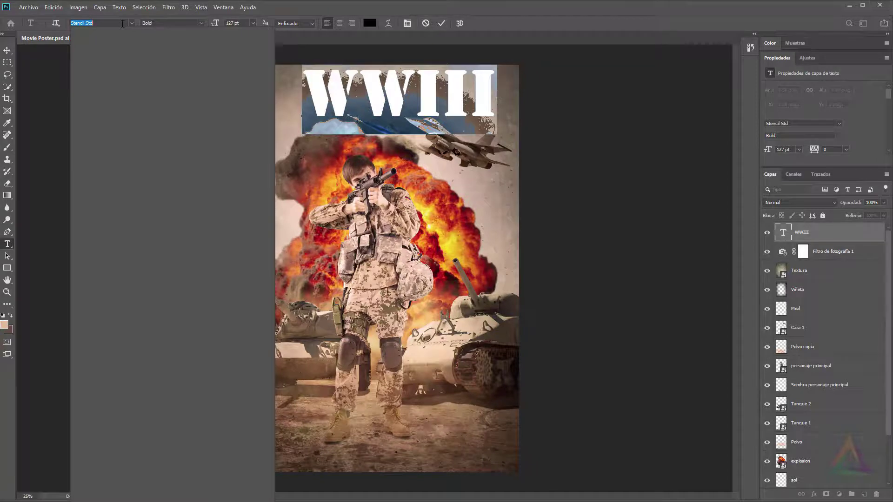
type("gil")
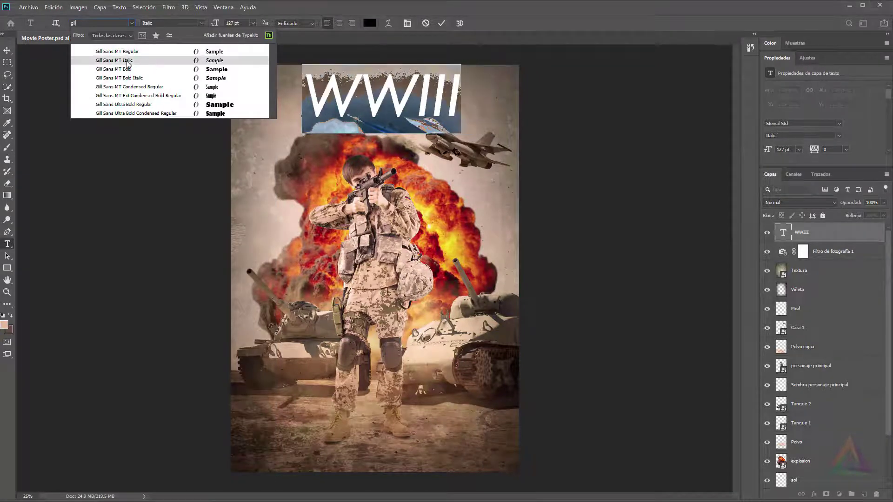
left_click(211, 106)
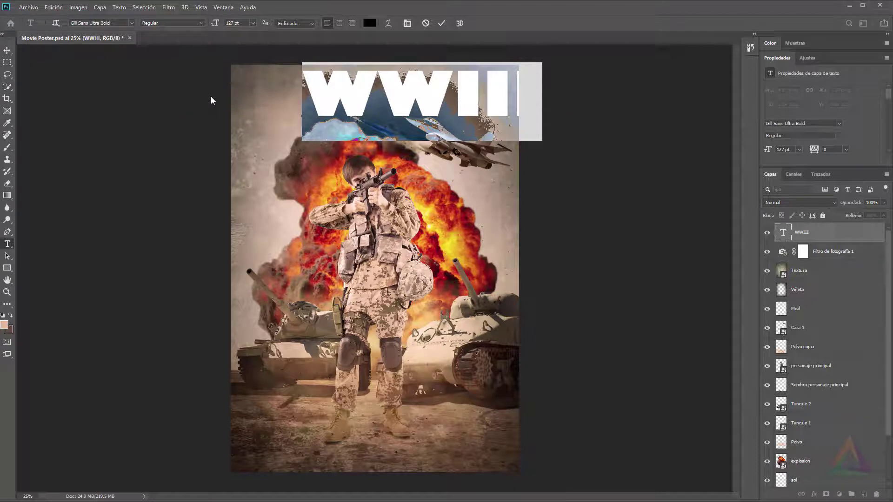
left_click(8, 53)
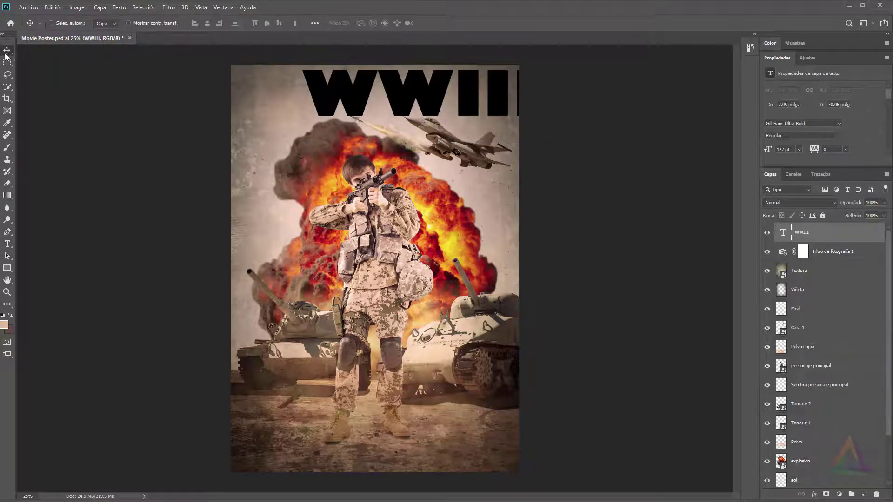
- Centre the WWIII title horizontally on the whole canvas, deselect, and lower the title to a Y position of 0.36 in
left_click(142, 8)
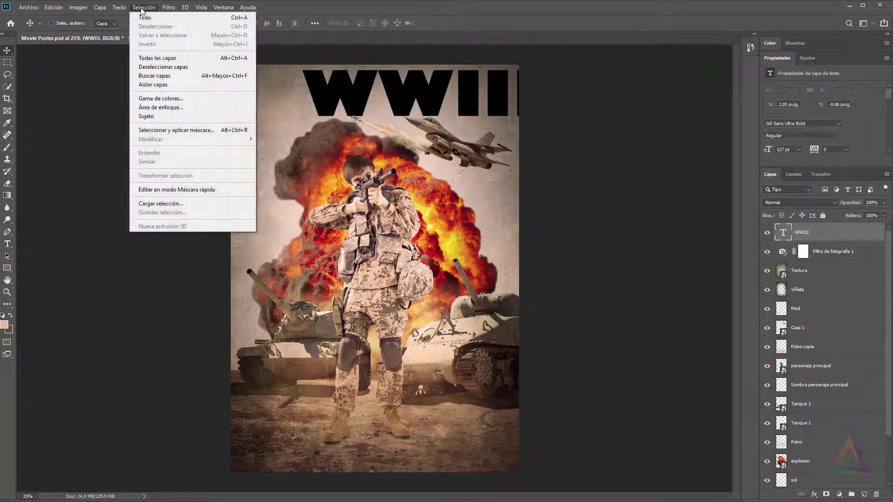
left_click(146, 19)
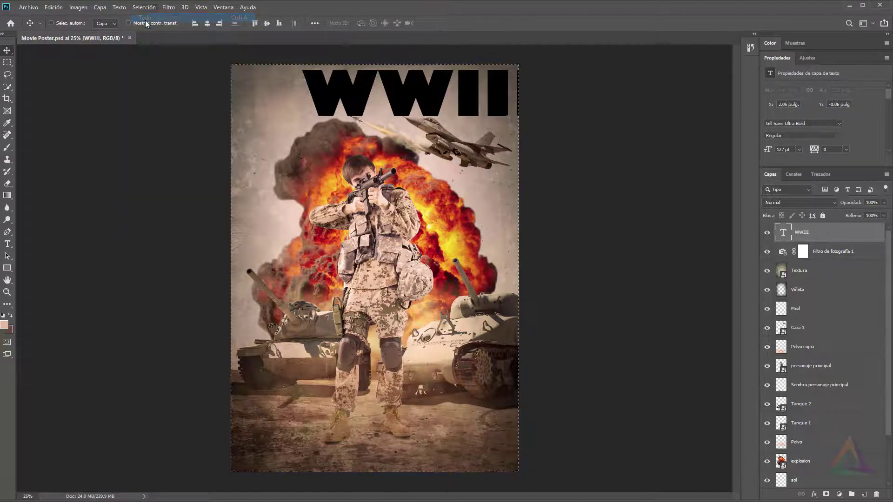
left_click(208, 23)
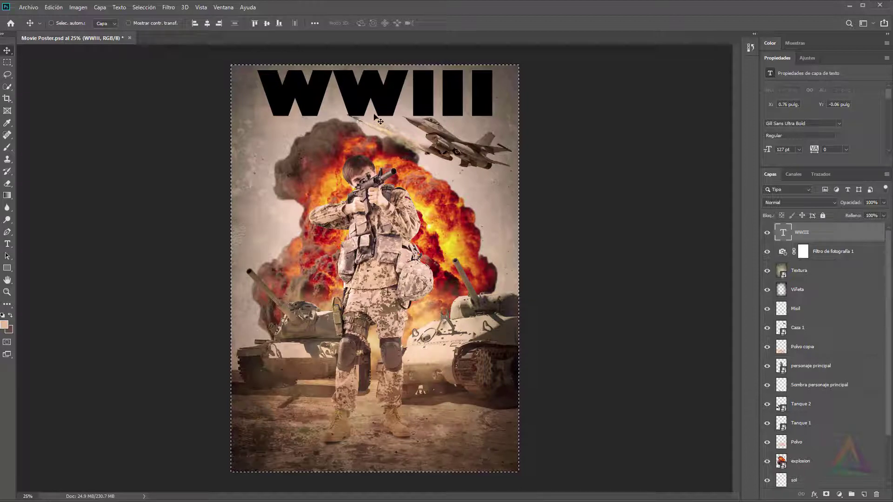
key("ctrl")
key("ctrl+d")
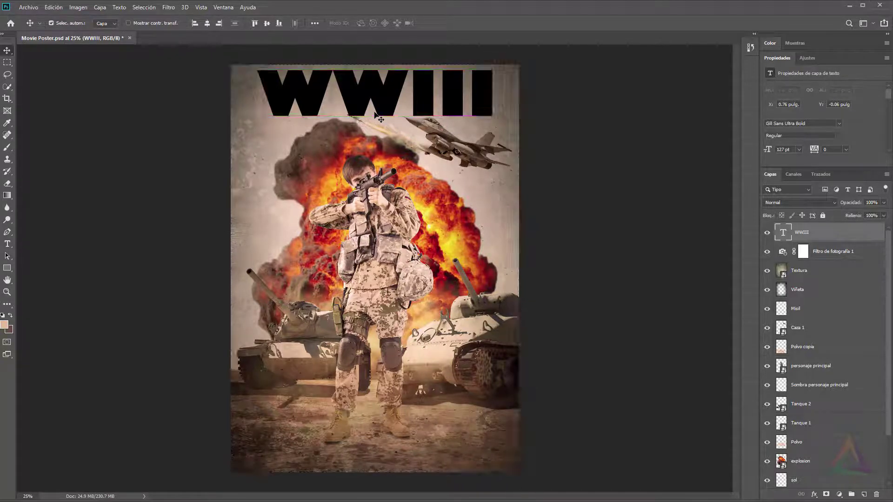
left_click_drag(386, 100, 386, 113)
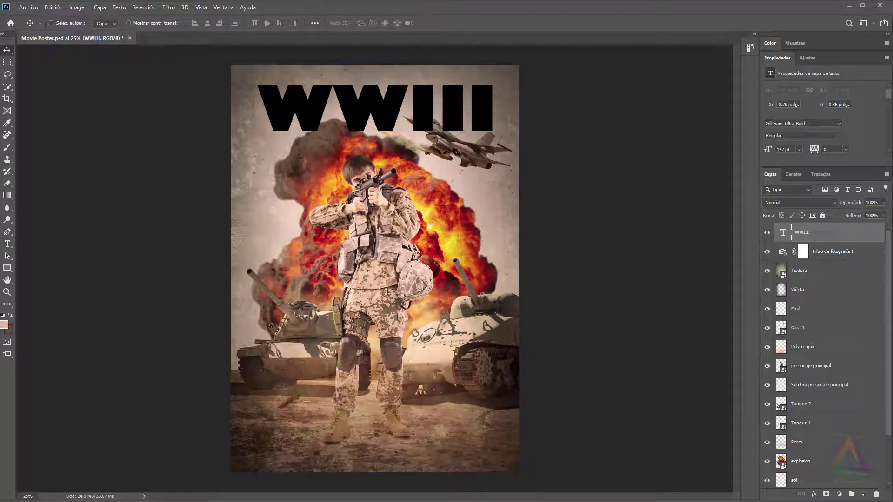
- Place the textura 2 image from the Imagenes folder in File Explorer above the WWIII layer, shifted up to cover the title
key("alt+Tab")
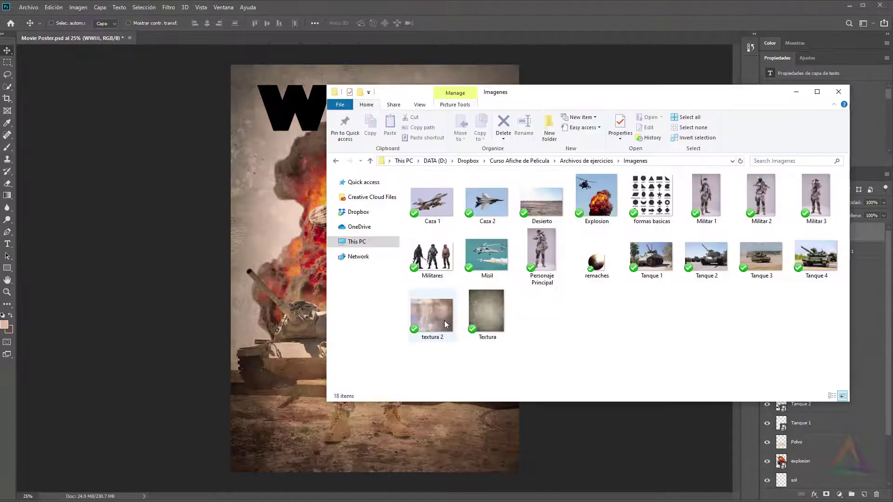
left_click_drag(432, 321, 379, 247)
left_click_drag(346, 213, 299, 110)
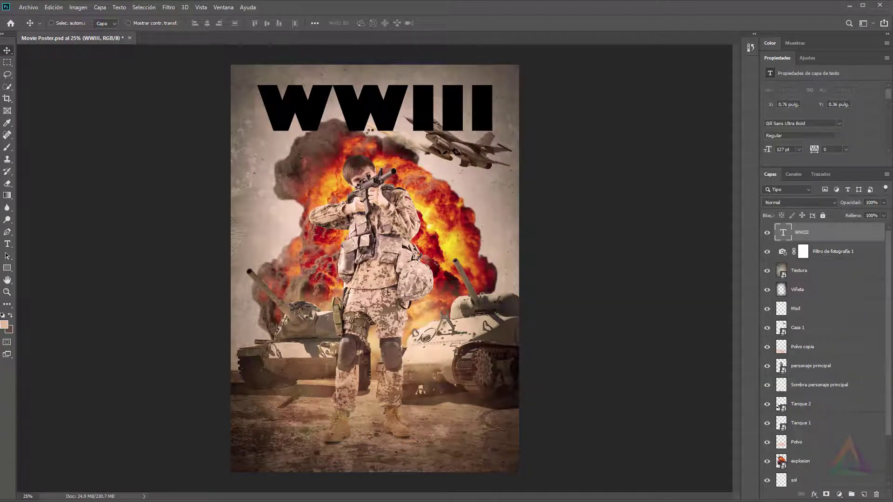
left_click_drag(436, 237, 446, 93)
left_click_drag(447, 126, 447, 117)
key("Return")
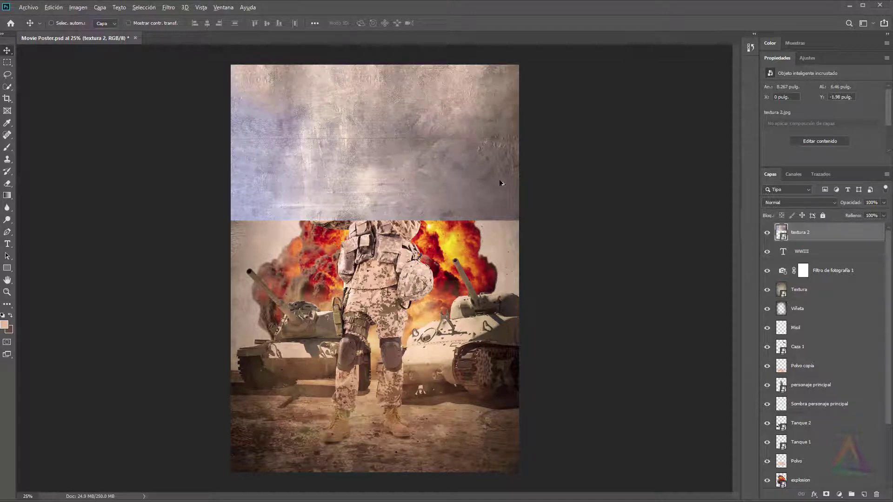
- Clip the textura 2 layer to the WWIII title below it
left_click(822, 240, "alt")
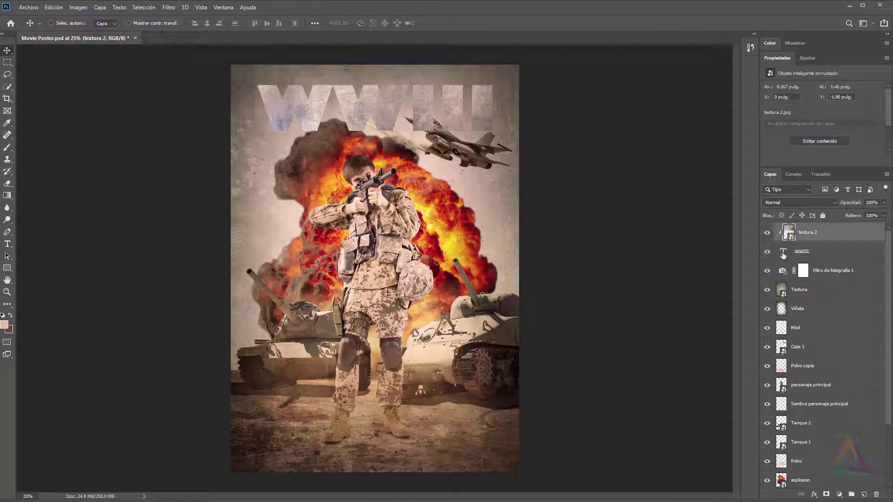
double_click(786, 252)
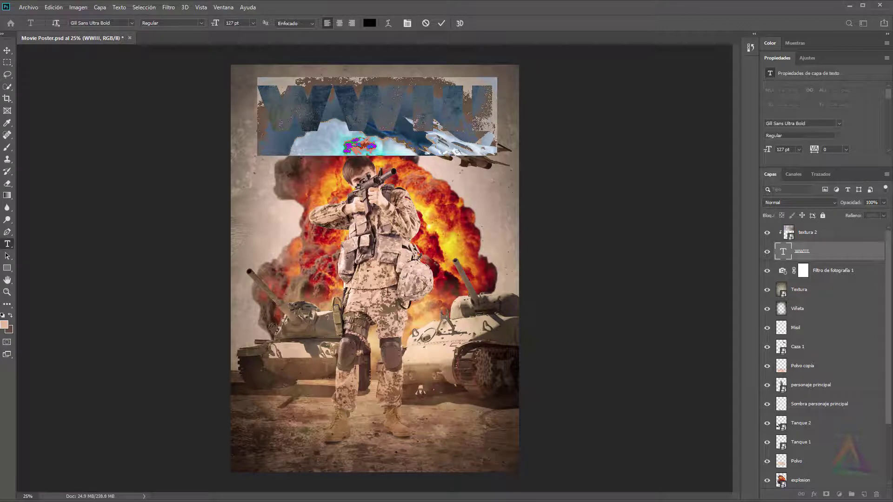
type("GUER")
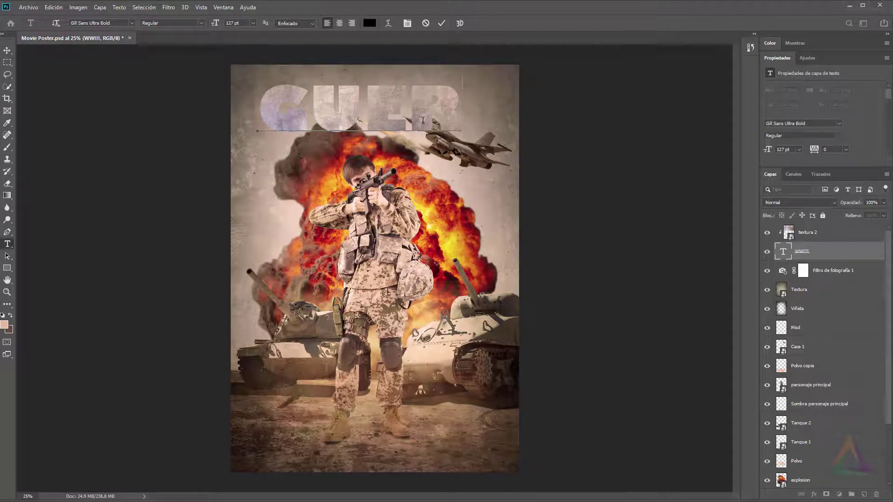
left_click(835, 257)
key("v")
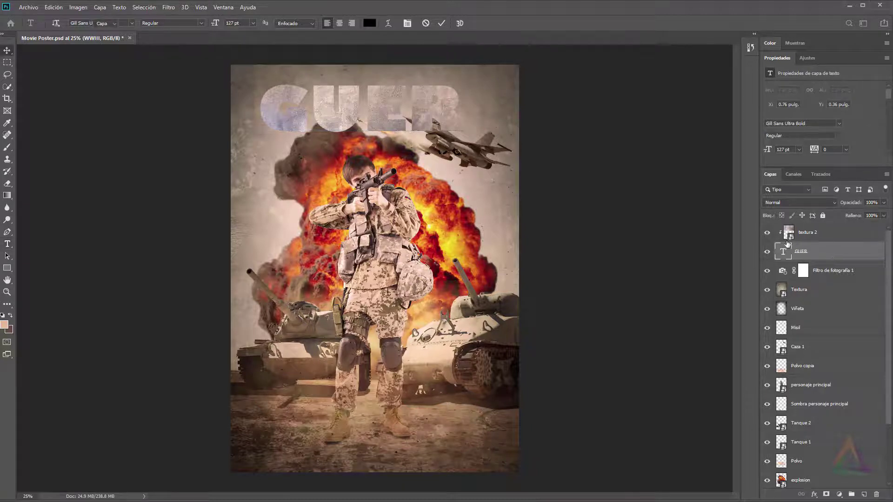
key("ctrl+z")
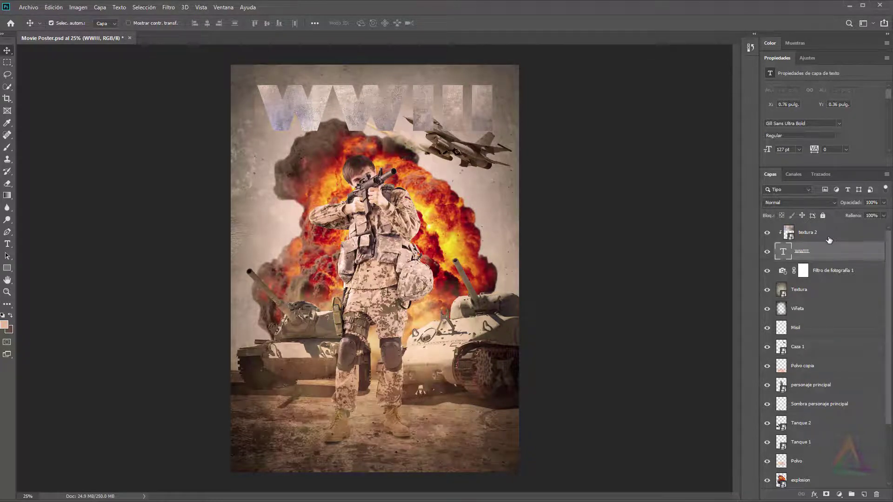
- Move the WWIII title and its textura 2 layer together beneath the Filtro de fotografía 1 adjustment layer
left_click(833, 236, "shift")
left_click_drag(834, 236, 833, 278)
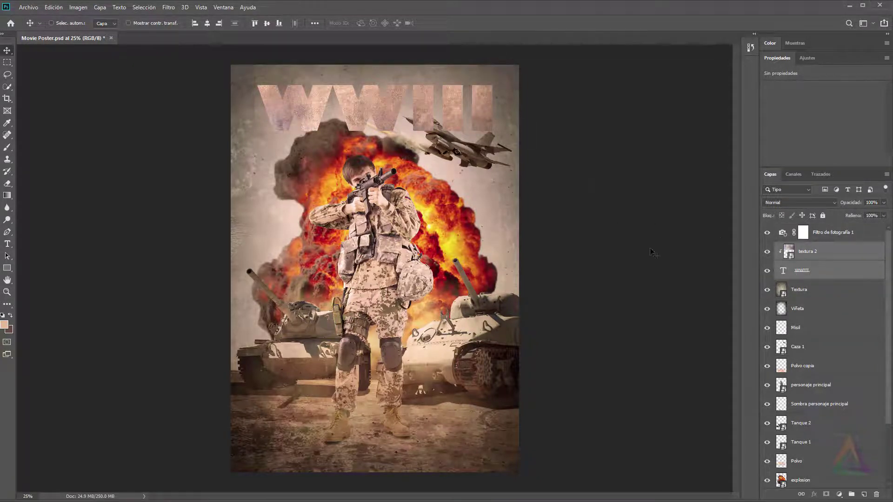
- Shift the Caza 1 jet and the Misil layer together slightly downward, clear of the WWIII title
left_click(807, 349)
left_click(808, 331, "shift")
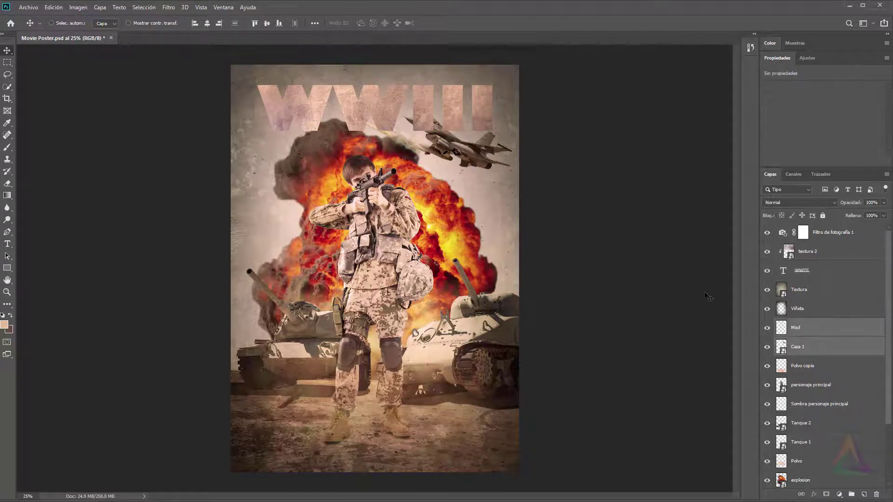
left_click_drag(490, 163, 491, 175)
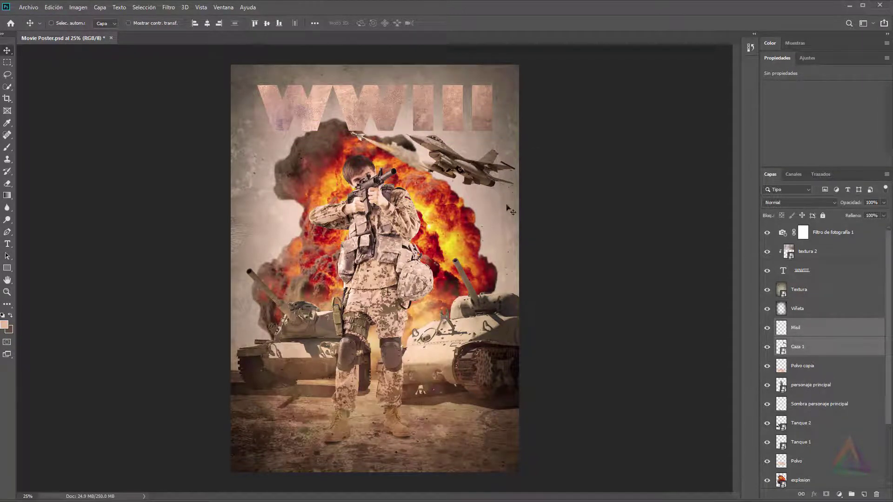
- Add a Cincel duro inner bevel to the WWIII title with 24 px size, 83% highlight opacity and 70% shadow opacity
left_click(822, 272)
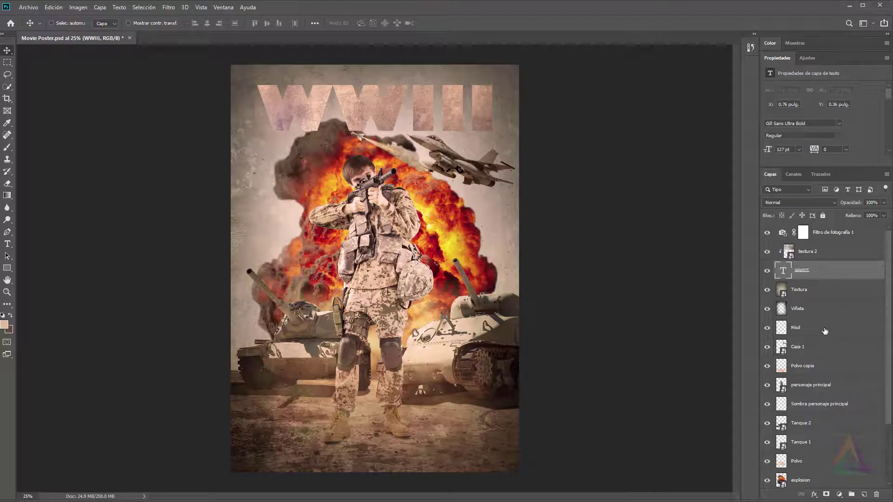
left_click(815, 495)
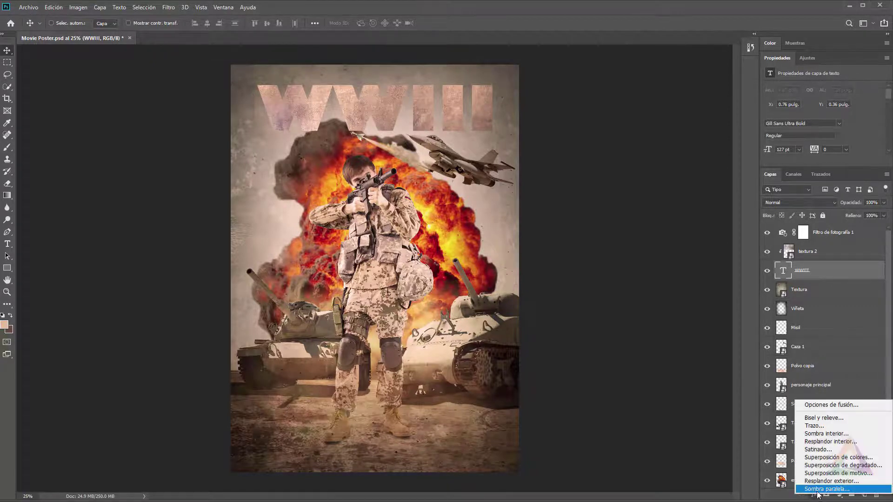
left_click(824, 418)
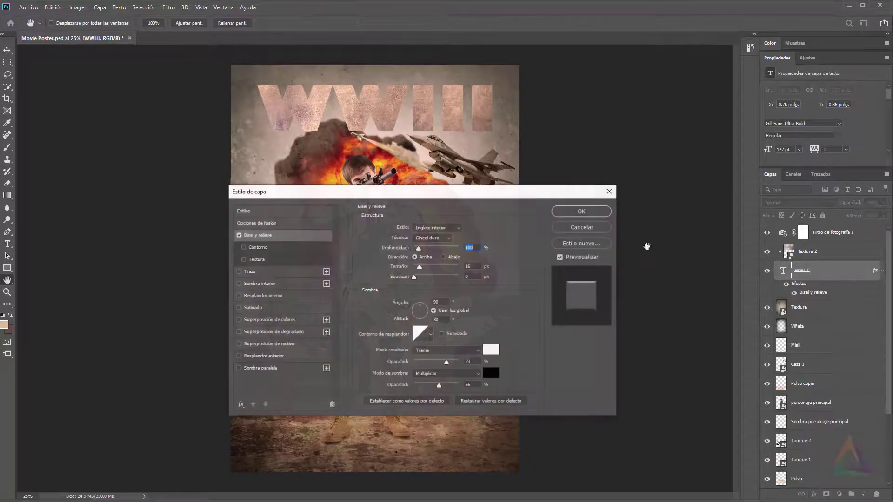
left_click_drag(485, 196, 582, 195)
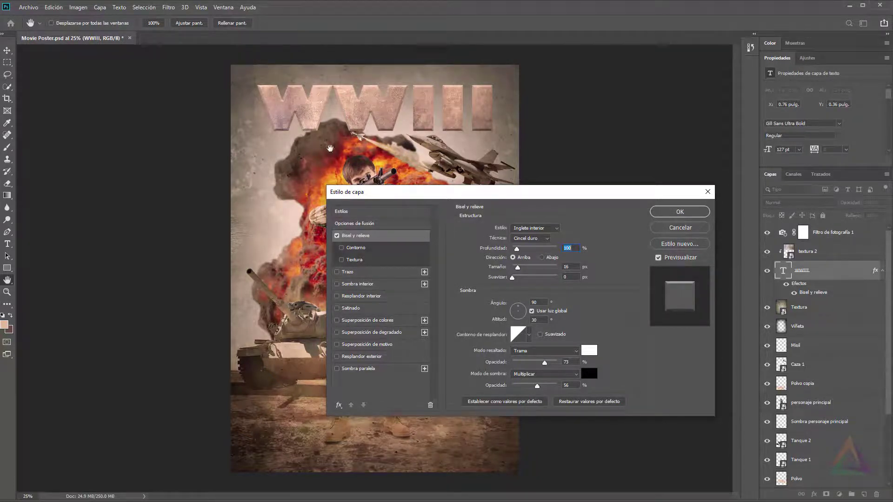
left_click(532, 239)
left_click_drag(519, 269, 519, 269)
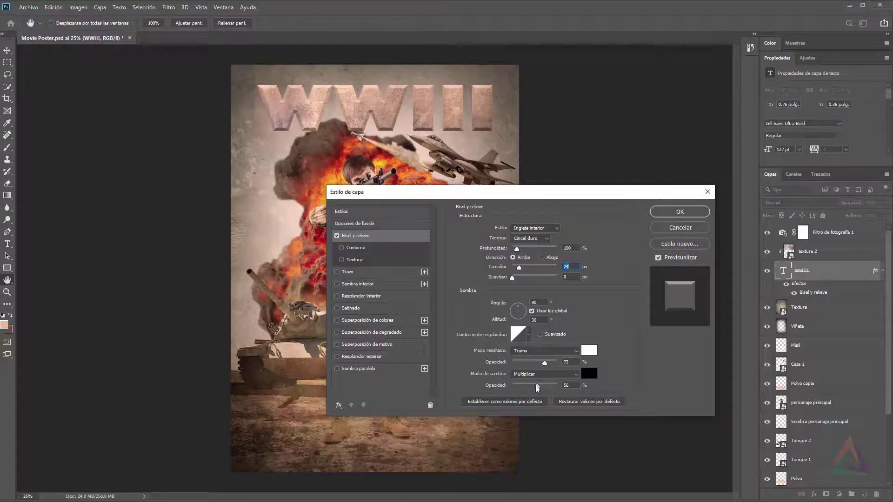
left_click_drag(535, 385, 541, 388)
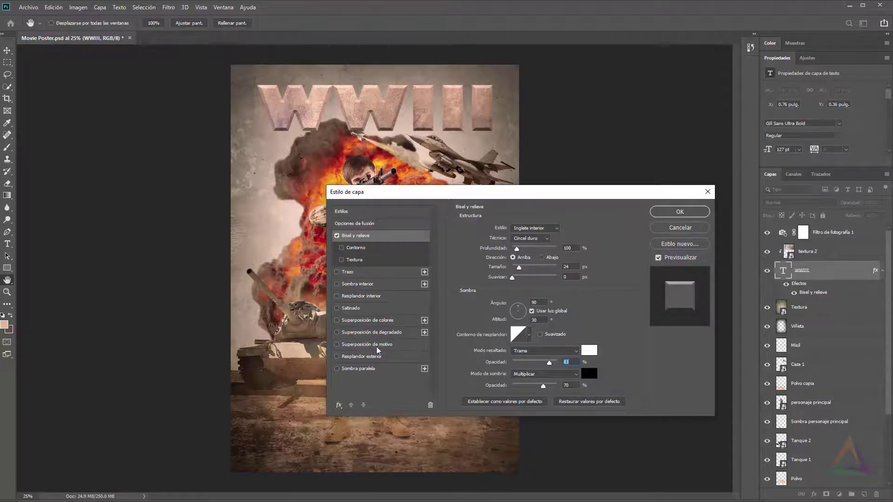
- Add a drop shadow to the WWIII title with 58% opacity, 127° angle and 46 px distance, and apply the layer styles
left_click(337, 368)
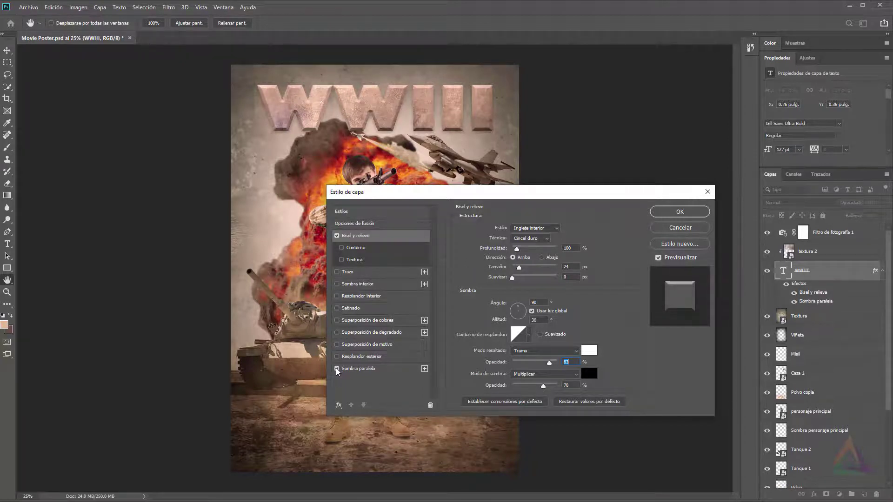
left_click(357, 370)
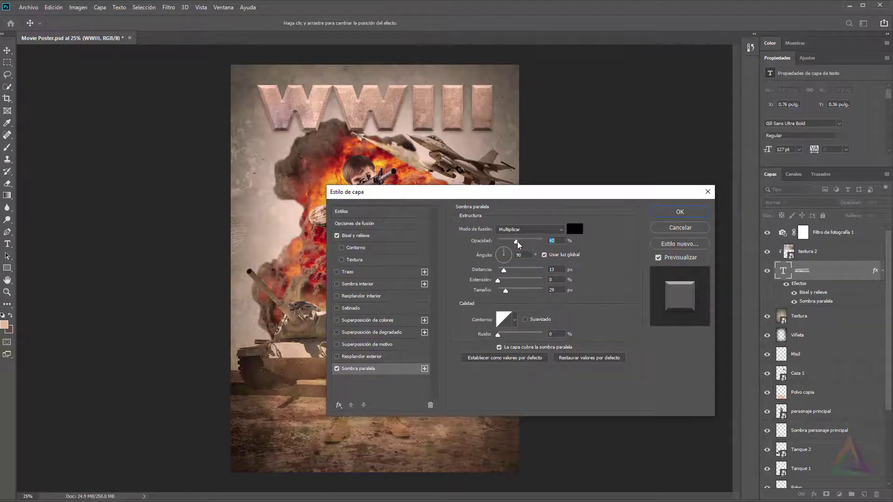
left_click_drag(518, 245, 528, 245)
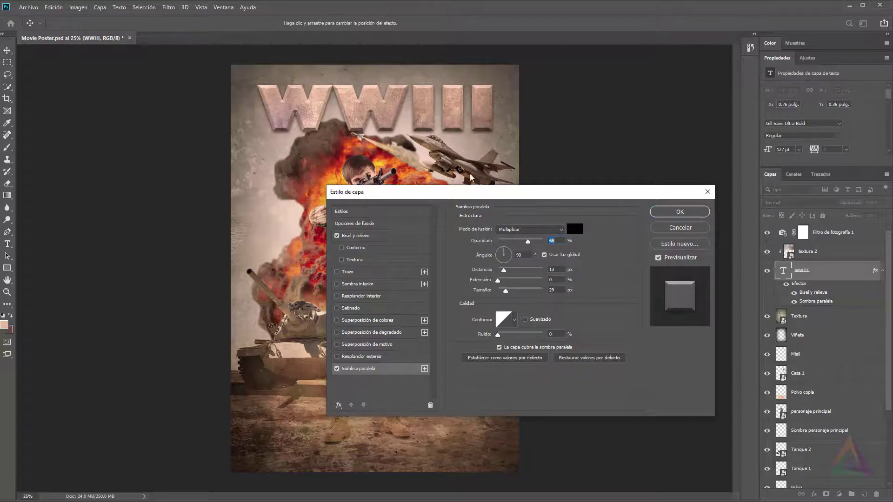
left_click_drag(442, 129, 448, 155)
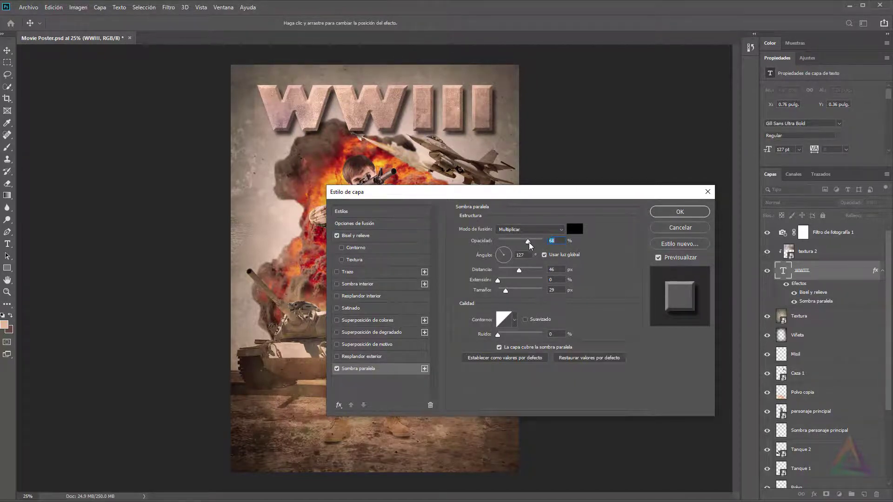
left_click_drag(526, 243, 523, 243)
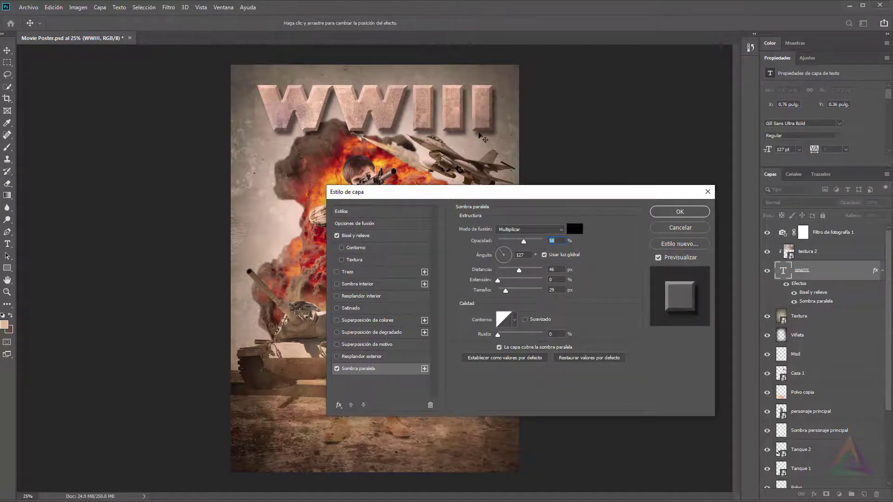
left_click(678, 212)
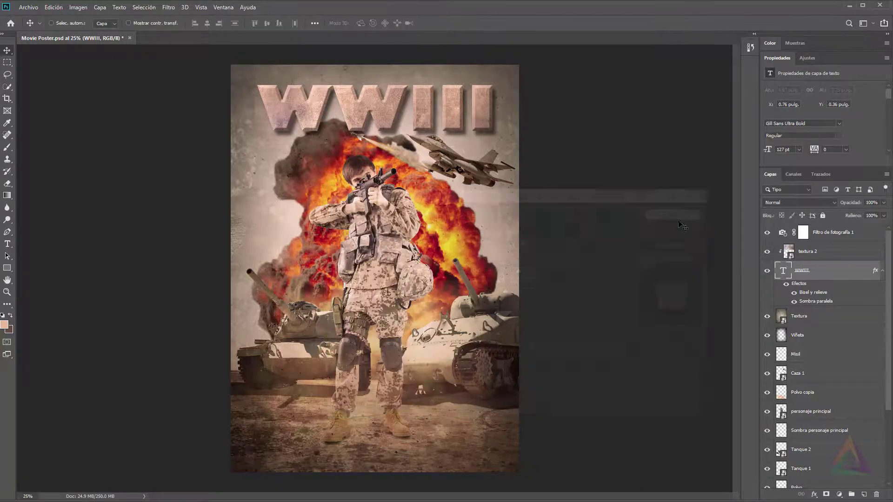
- Place the remaches image from the Imagenes folder in File Explorer above the textura 2 layer
left_click(839, 254)
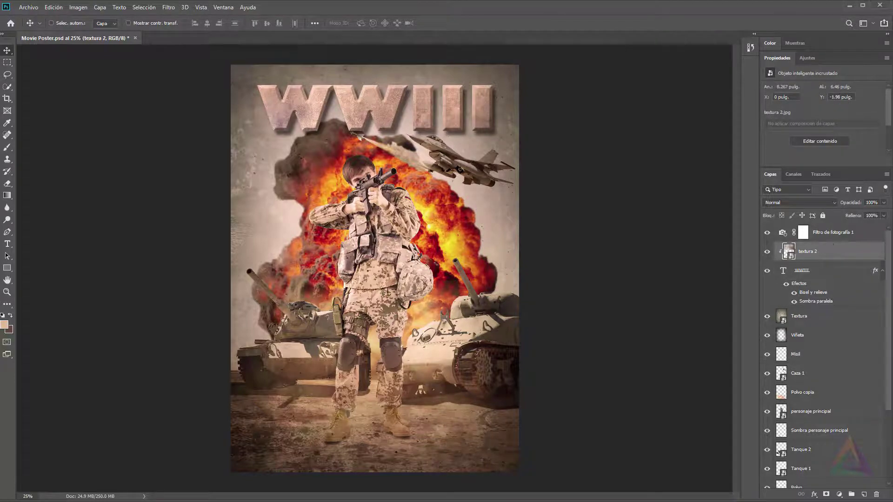
key("alt+Tab")
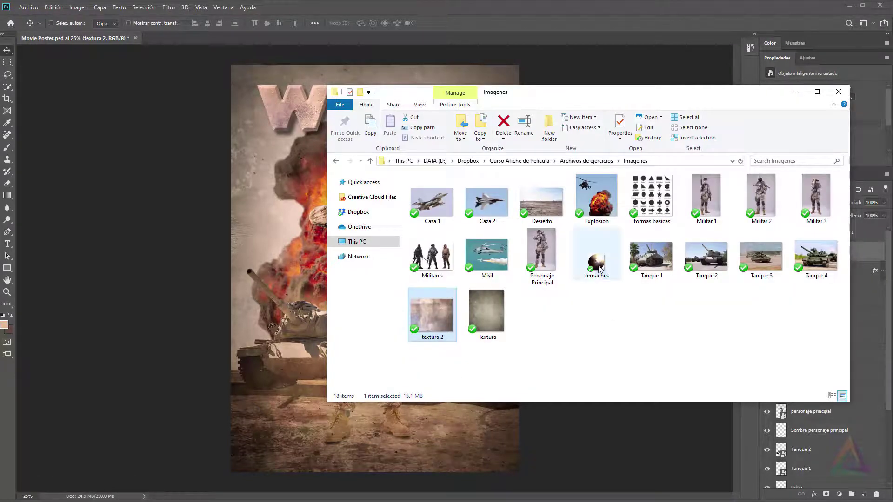
left_click(598, 269)
left_click_drag(599, 269, 275, 94)
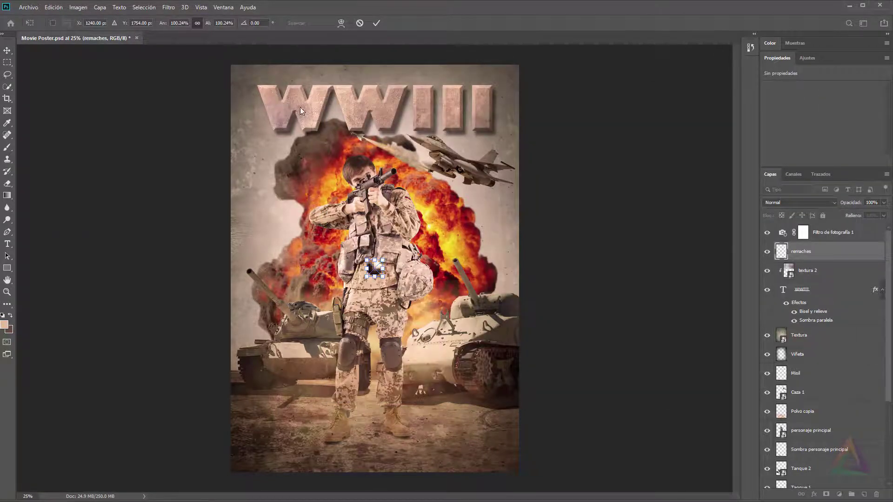
- Shrink the rivet to about 0.063 in and set it in the upper-left corner of the first W
key("ctrl+plus")
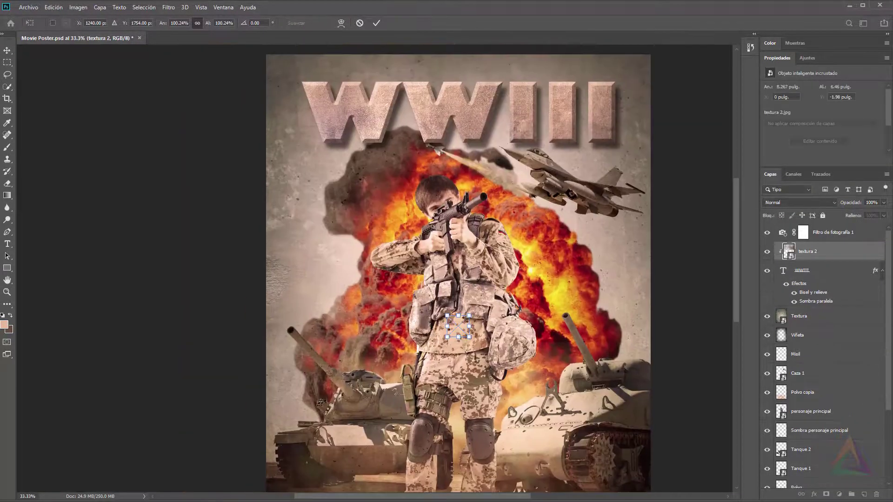
left_click_drag(458, 327, 329, 100)
scroll(335, 103, "up", 3)
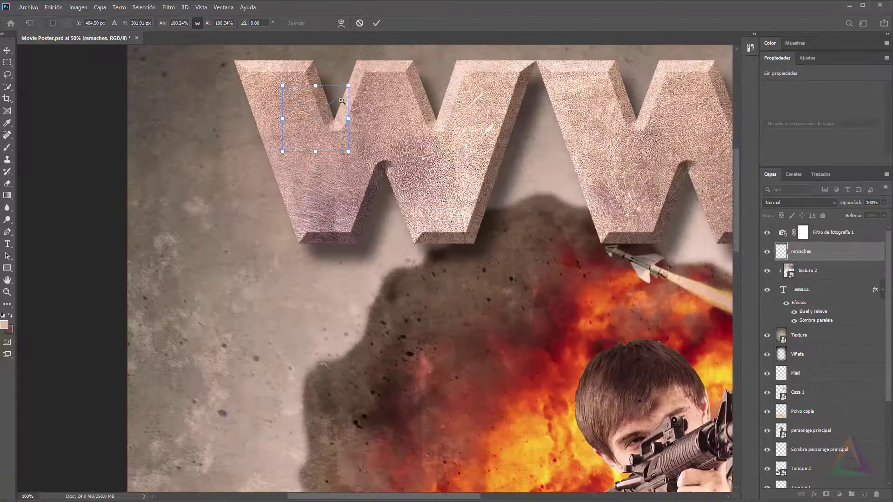
scroll(335, 128, "up", 3)
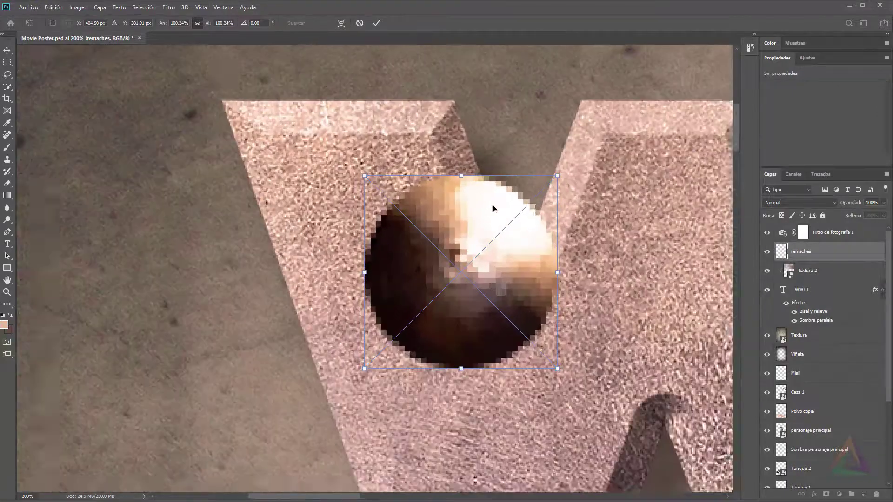
left_click_drag(558, 177, 295, 164)
key("Return")
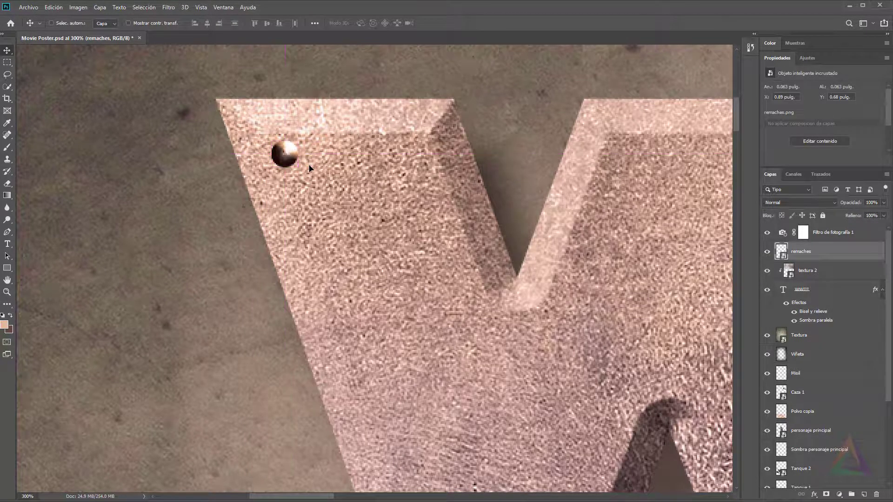
- Duplicate the rivet five times along the upper edge of the first W, giving each arm a pair at the same height
key("ctrl")
key("ctrl+j")
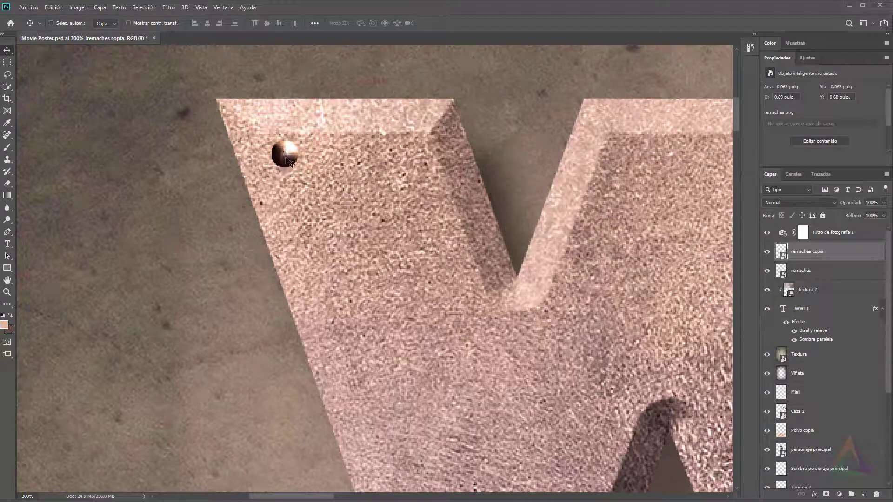
left_click_drag(286, 156, 419, 155)
left_click_drag(494, 191, 388, 216)
key("ctrl+j")
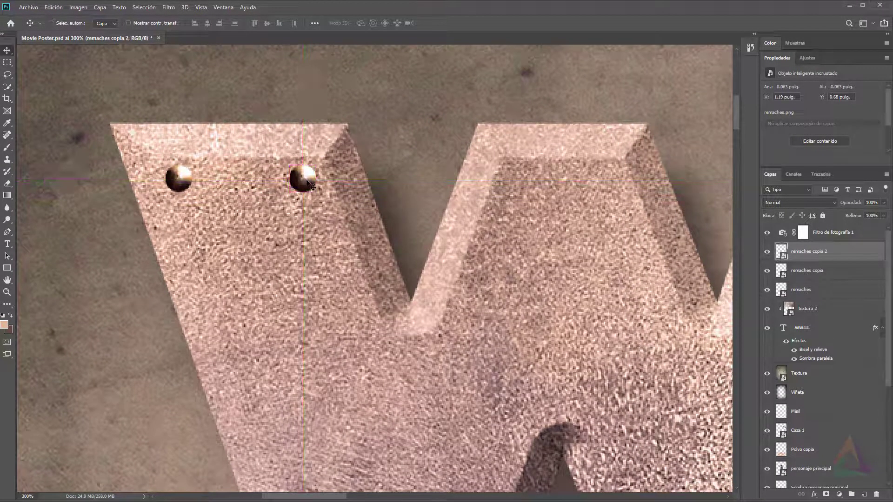
left_click_drag(306, 189, 381, 206)
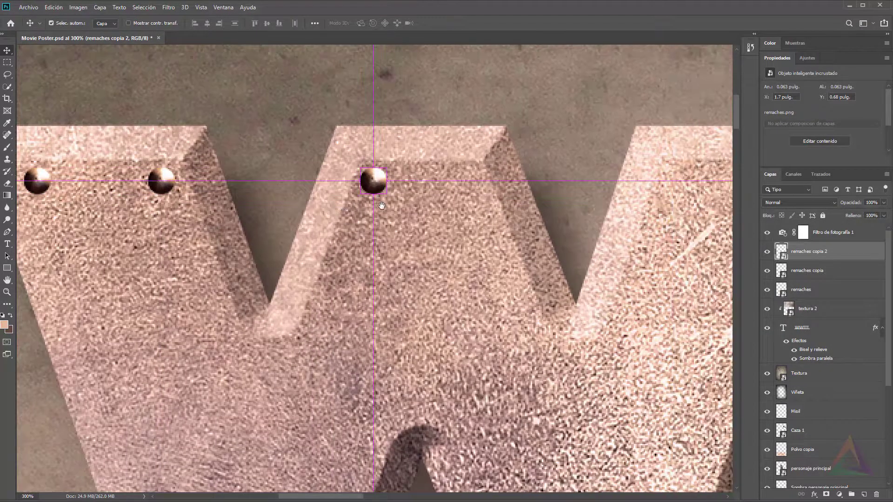
key("ctrl+j")
left_click_drag(455, 184, 482, 184)
left_click_drag(550, 193, 359, 199)
left_click_drag(288, 186, 499, 186)
left_click_drag(522, 191, 482, 191)
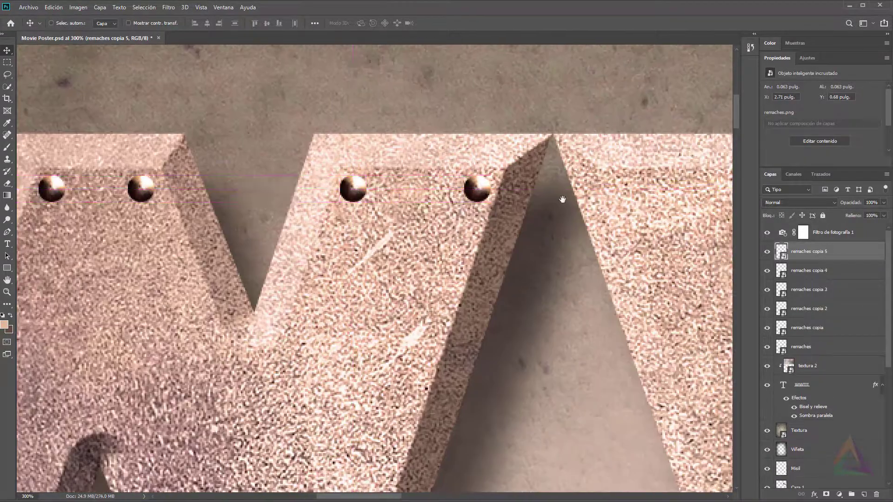
- Continue the row of duplicated rivets across the tops of the second W and the first two I letters, in pairs
left_click_drag(560, 197, 298, 201)
left_click_drag(228, 193, 386, 193)
left_click_drag(388, 195, 455, 189)
left_click_drag(454, 189, 227, 198)
left_click_drag(228, 198, 443, 199)
left_click_drag(444, 200, 198, 206)
left_click_drag(197, 207, 386, 208)
left_click_drag(443, 213, 268, 216)
left_click_drag(199, 201, 159, 211)
left_click_drag(158, 214, 286, 212)
left_click_drag(399, 220, 329, 222)
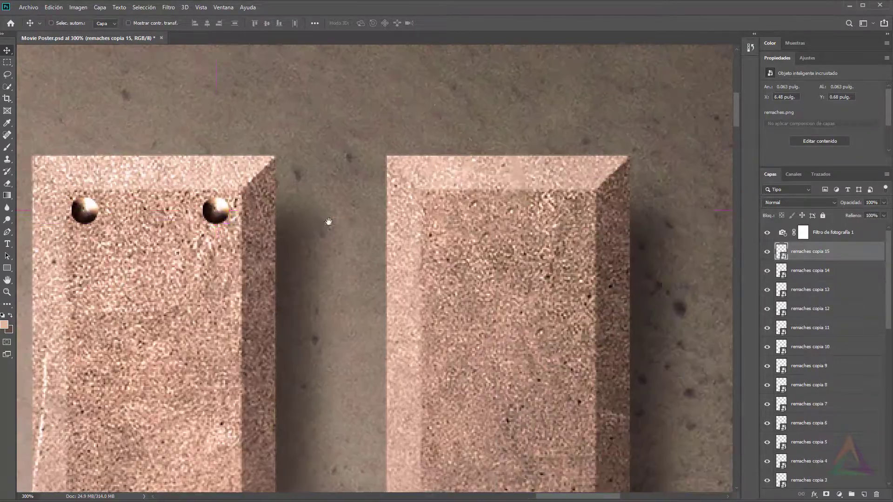
- Duplicate two more rivets onto the upper corners of the last I, level with the existing row
left_click_drag(215, 211, 438, 211)
left_click_drag(493, 216, 334, 230)
left_click_drag(281, 226, 412, 227)
left_click_drag(499, 236, 448, 151)
- Duplicate rivets onto the lower corners of the three I letters, starting from the last I
key("ctrl+minus")
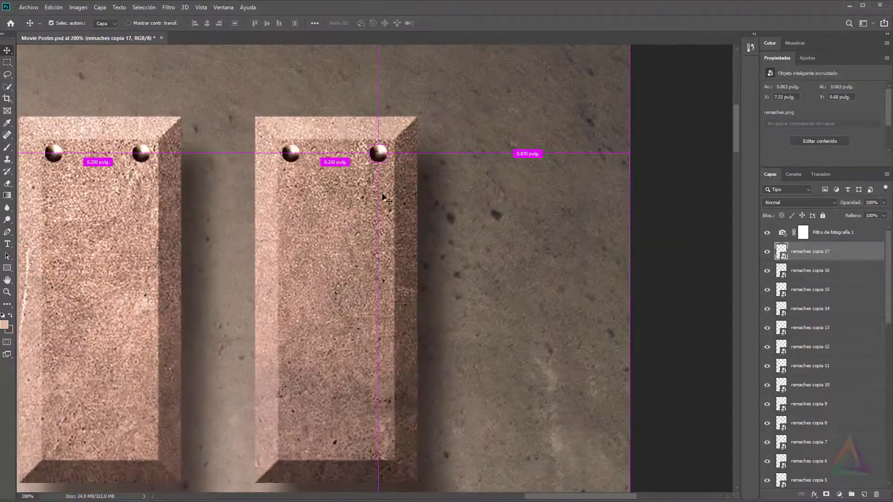
left_click_drag(383, 156, 394, 446)
key("ctrl+plus")
left_click_drag(395, 446, 492, 316)
left_click_drag(479, 399, 303, 403)
left_click_drag(302, 403, 483, 401)
left_click_drag(484, 401, 353, 400)
left_click_drag(352, 400, 550, 402)
left_click_drag(550, 402, 441, 402)
- Duplicate rivets along the lower edge of the second W, two on each foot
left_click_drag(441, 402, 652, 410)
left_click_drag(652, 410, 312, 411, "alt")
left_click_drag(311, 412, 486, 421)
left_click_drag(488, 419, 614, 415, "alt")
left_click_drag(614, 415, 375, 411, "alt")
left_click_drag(327, 386, 450, 385)
left_click_drag(503, 411, 407, 411, "alt")
- Duplicate rivets along the lower edge of the first W, two on each foot, completing the lower row
left_click_drag(407, 411, 723, 358)
left_click_drag(723, 358, 467, 361, "alt")
left_click_drag(467, 358, 364, 359, "alt")
left_click_drag(363, 359, 572, 367)
left_click_drag(571, 367, 371, 362, "alt")
left_click_drag(371, 363, 588, 361)
left_click_drag(546, 367, 441, 367, "alt")
key("ctrl+0")
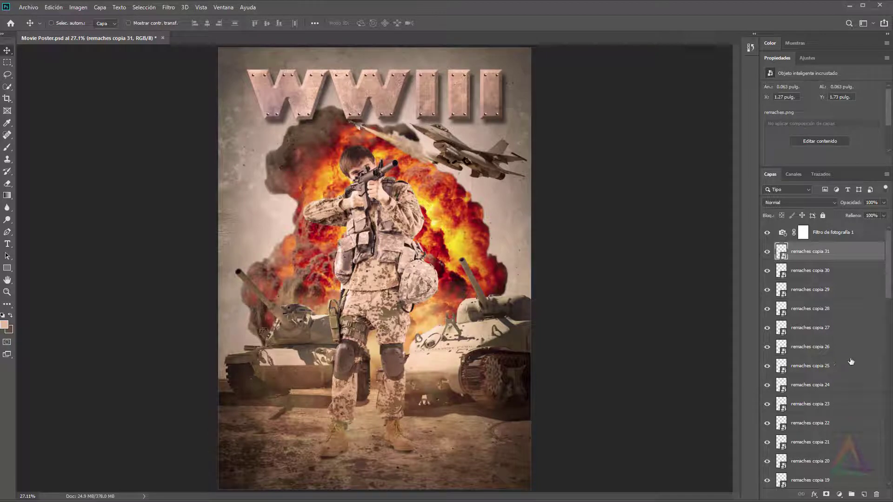
scroll(832, 336, "down", 10)
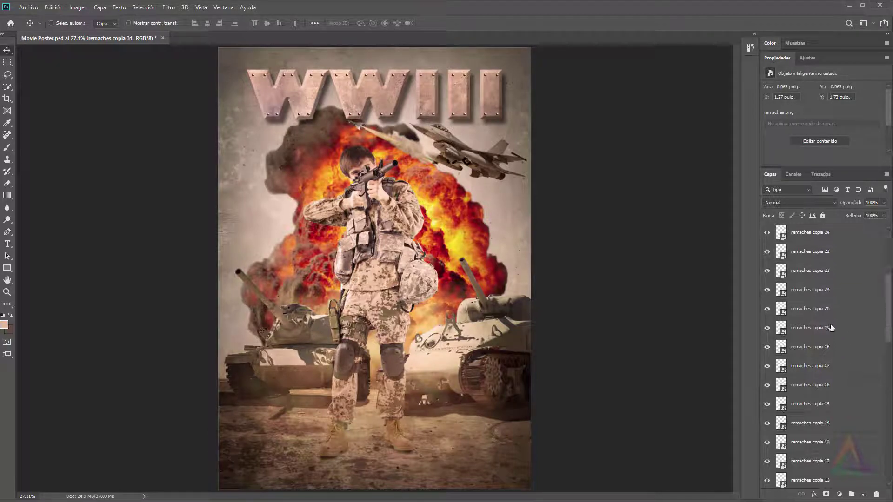
- Group all the rivet layers, from the newest copy down to the original, and name the group remaches
scroll(830, 326, "down", 4)
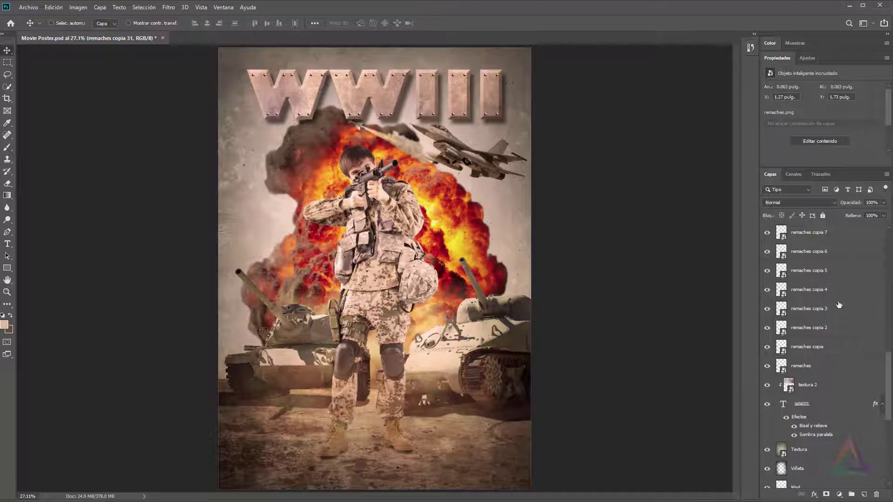
scroll(839, 305, "up", 14)
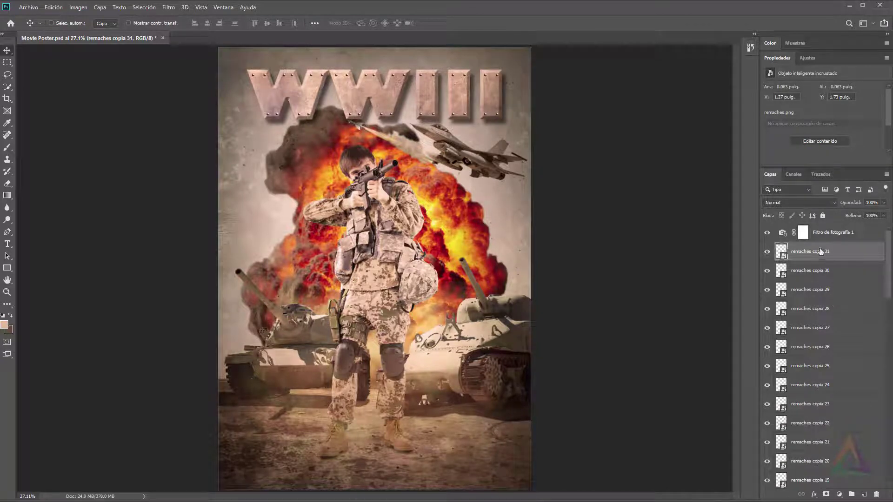
scroll(826, 252, "down", 13)
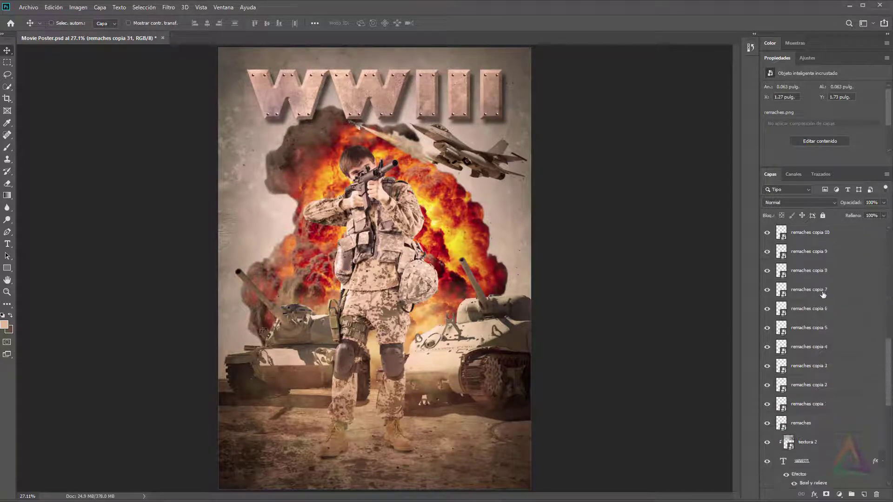
left_click(824, 293, "shift")
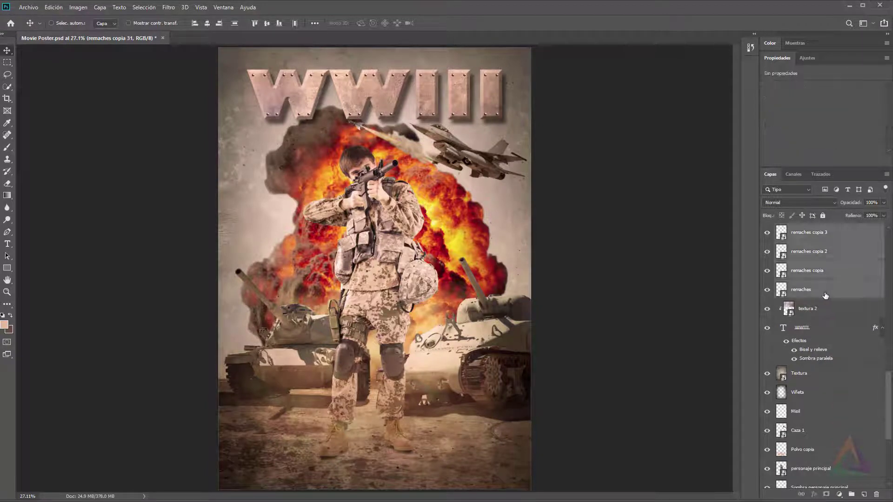
key("ctrl+g")
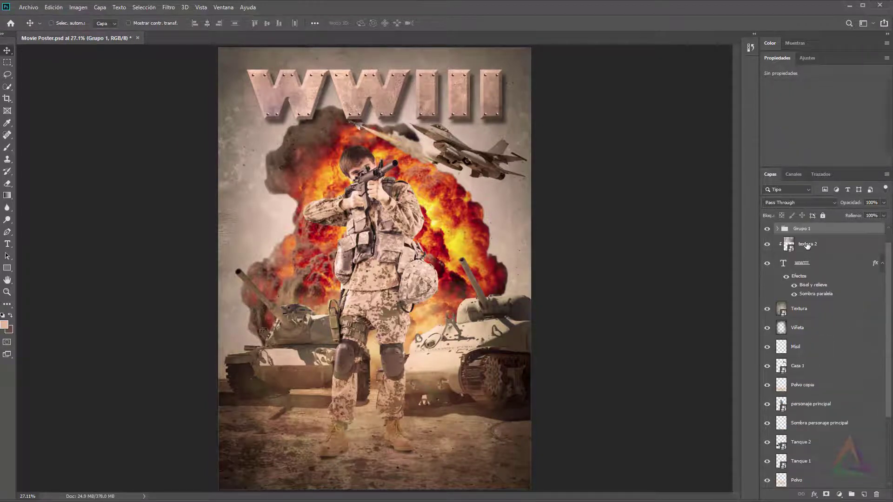
double_click(802, 229)
type("remaches")
key("Return")
- Identify the two tank layers by toggling their visibility, and open the contents of the Tanque 2 smart object
left_click(814, 246)
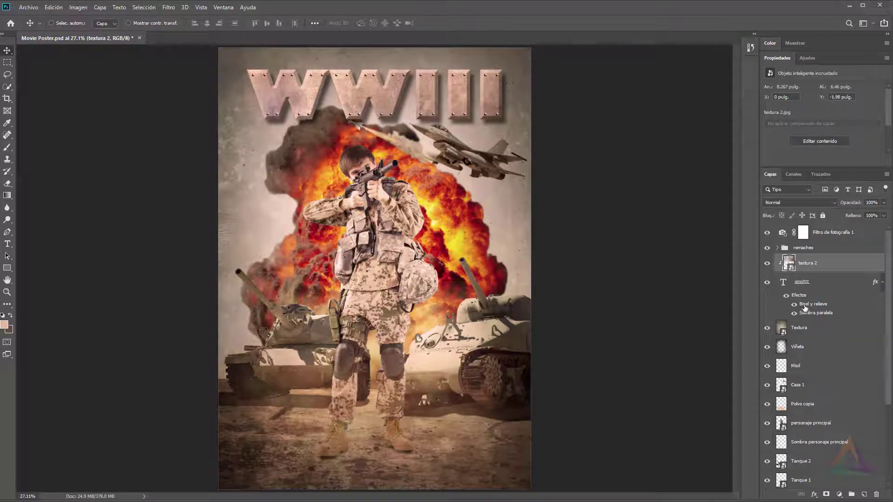
scroll(805, 308, "down", 5)
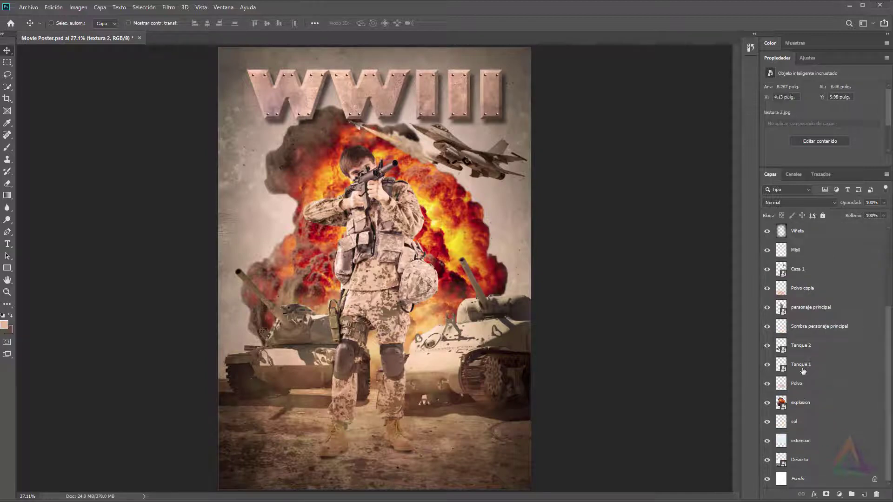
left_click(800, 368)
left_click(768, 364)
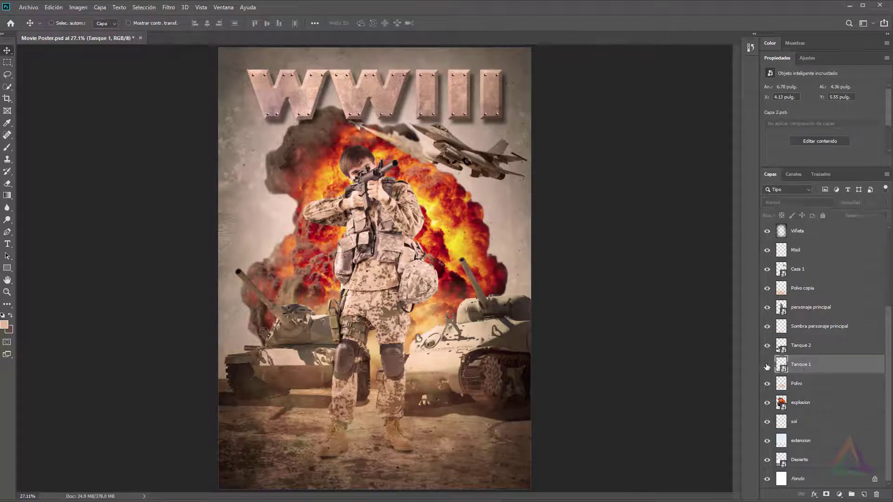
left_click(768, 365)
left_click(766, 348)
left_click(767, 347)
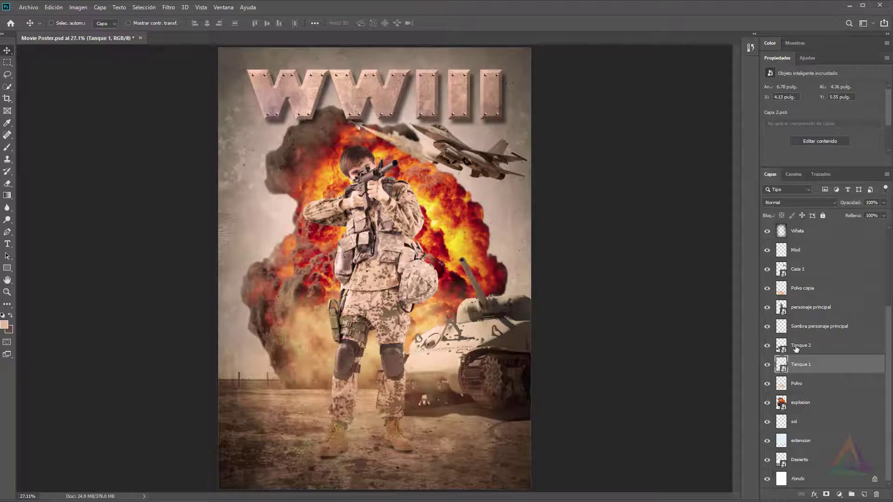
left_click(786, 352)
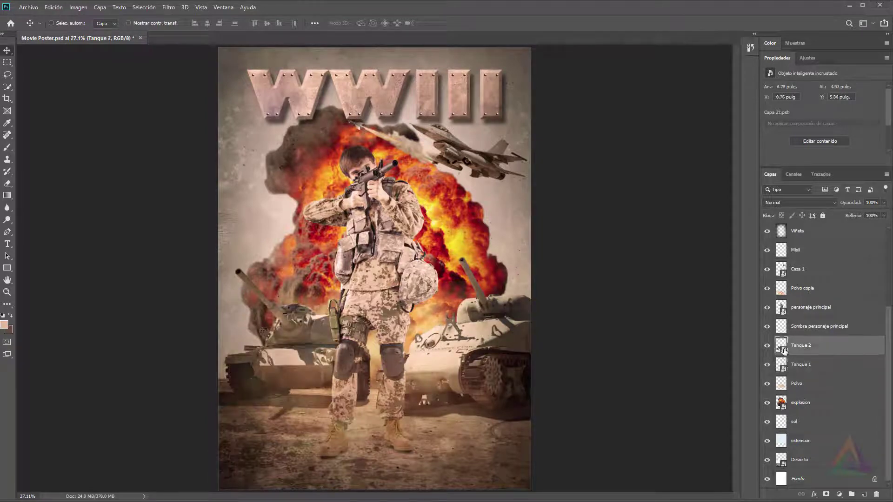
double_click(785, 351)
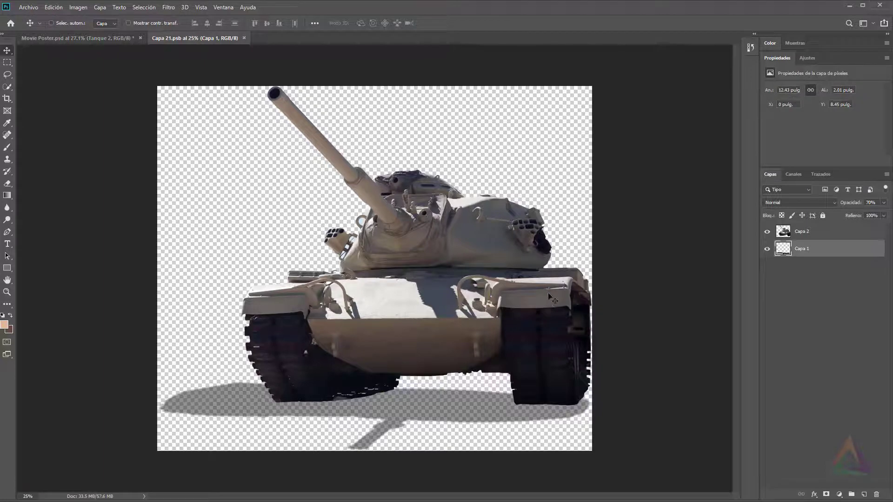
- Shift the tank to the left edge of its smart object canvas, save and close it, and reposition Tanque 2 slightly right on the poster
left_click(815, 231)
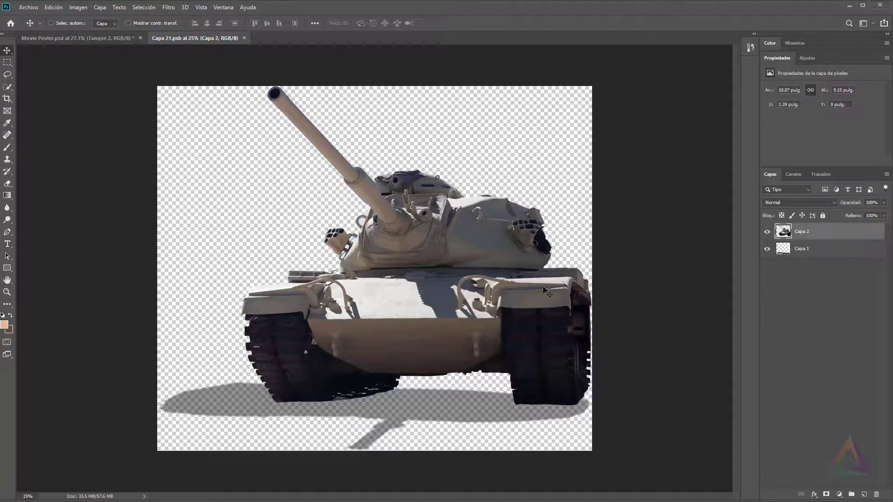
left_click_drag(540, 291, 459, 294)
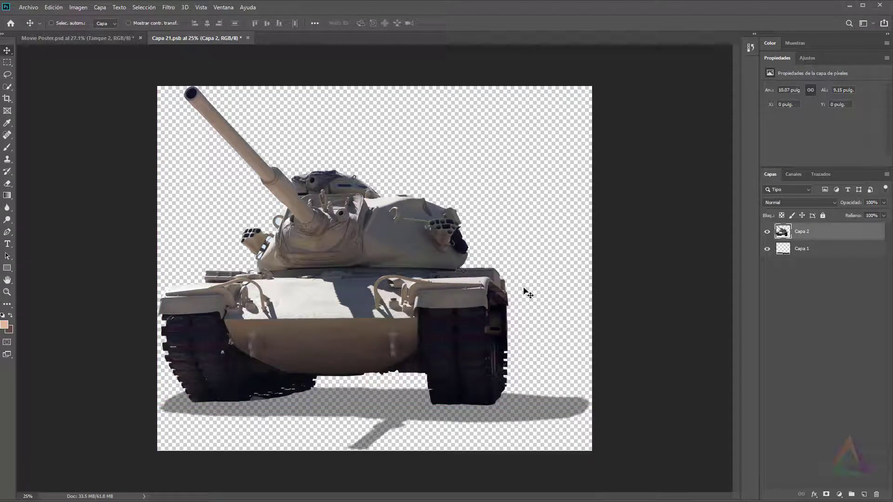
key("ctrl")
key("ctrl+s")
left_click(244, 37)
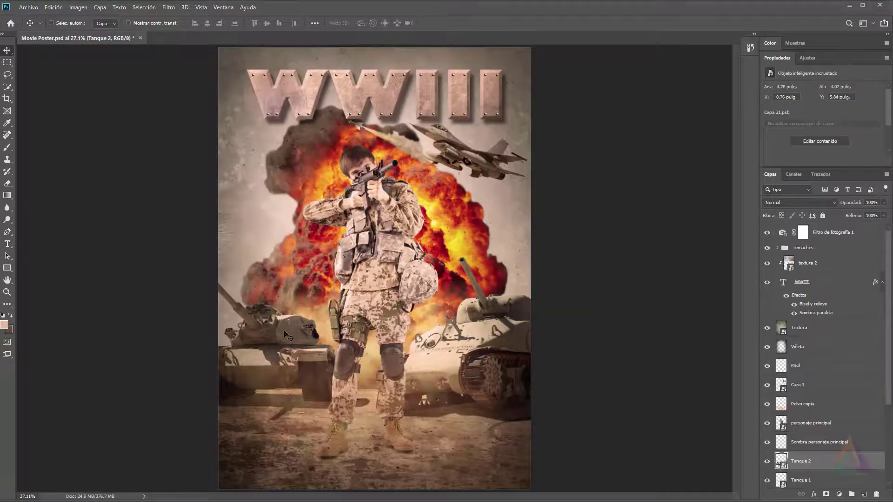
left_click_drag(284, 333, 311, 330)
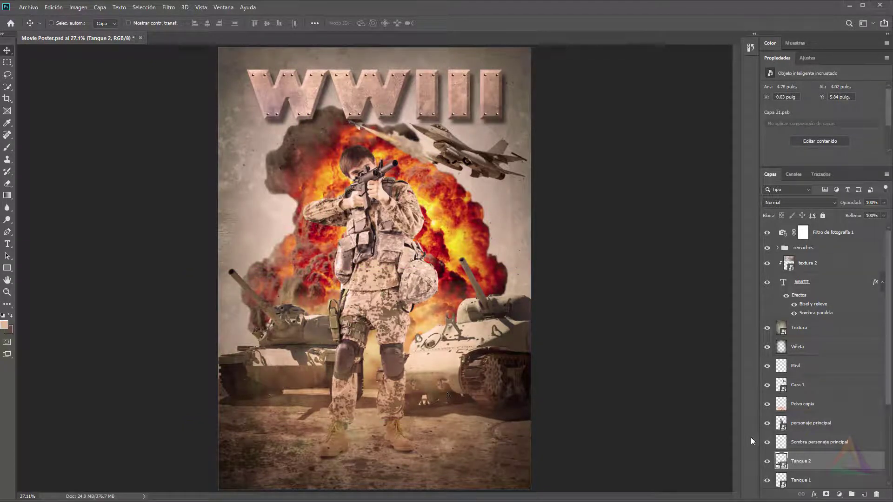
- Reopen the Tanque 2 smart object and add an empty layer between the tank and its cast shadow
double_click(782, 462)
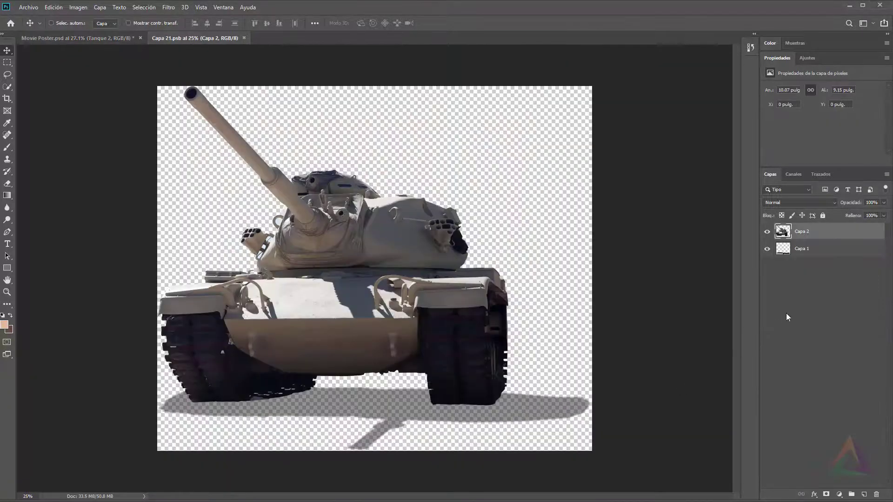
left_click(814, 249)
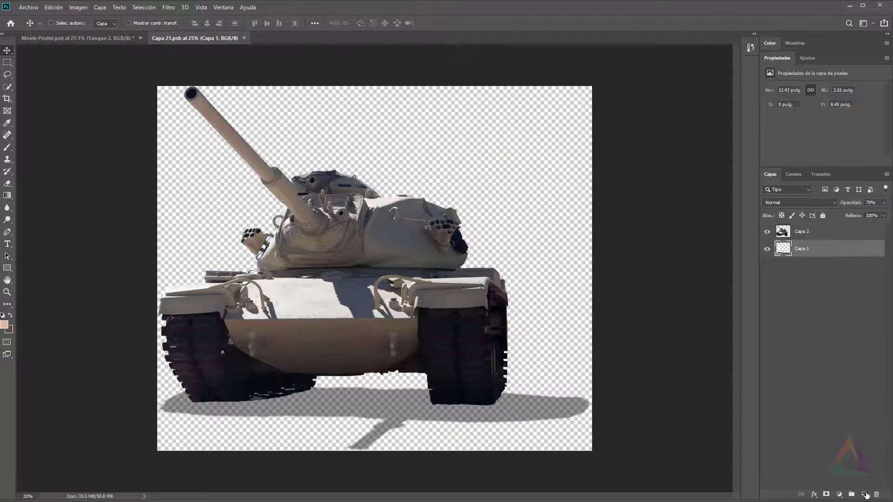
left_click(865, 494)
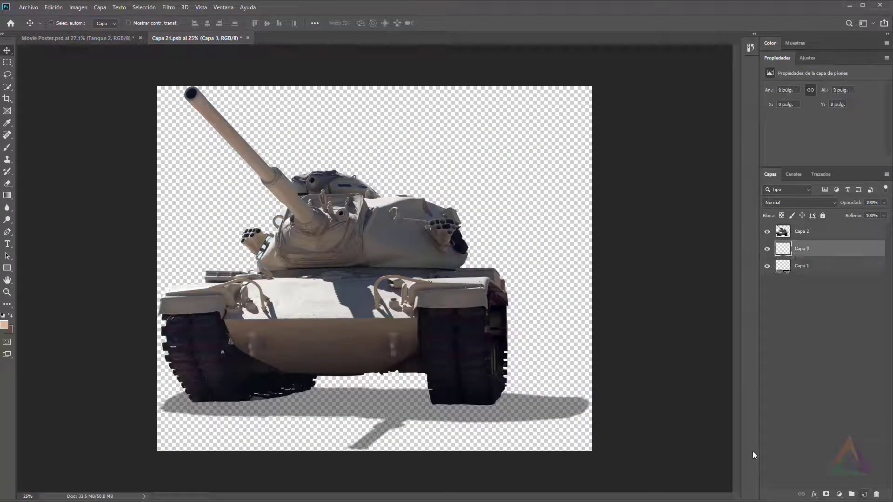
- Paint soft black contact shadows under both tracks and the hull of Tanque 2, and save and close its contents
left_click(7, 147)
left_click(3, 316)
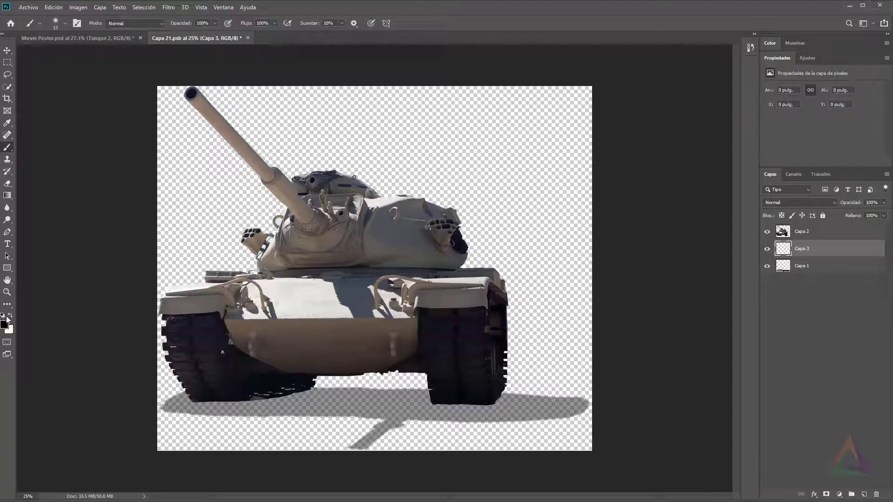
mouse_move(247, 375)
left_mouse_down()
mouse_move(256, 377)
mouse_move(244, 392)
mouse_move(207, 390)
mouse_move(303, 386)
mouse_move(207, 390)
left_mouse_up()
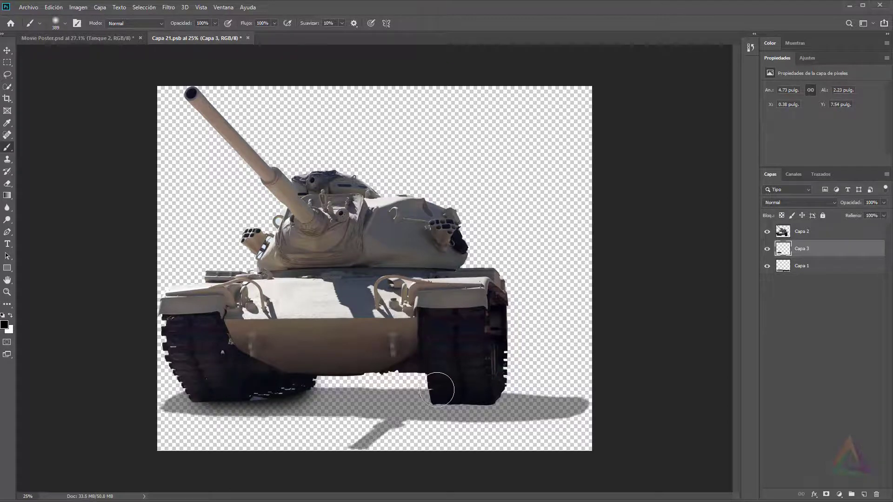
mouse_move(457, 389)
left_mouse_down()
mouse_move(442, 390)
mouse_move(489, 395)
mouse_move(484, 388)
left_mouse_up()
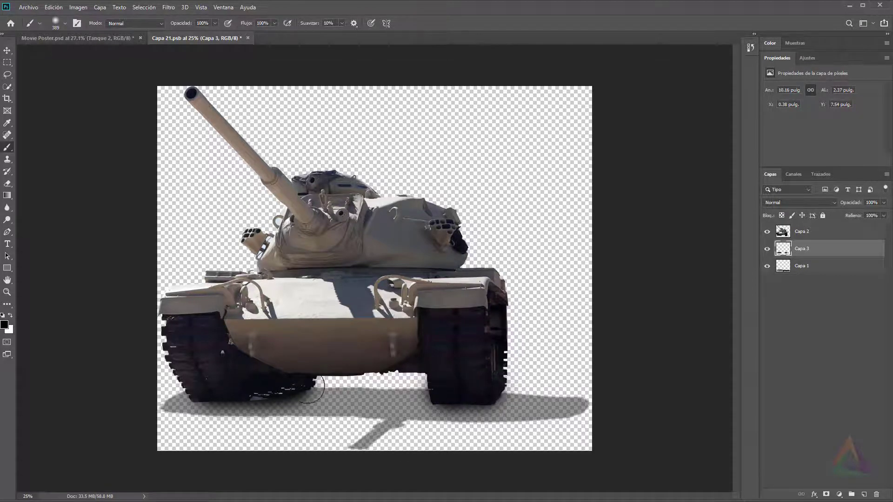
left_click_drag(338, 392, 484, 389)
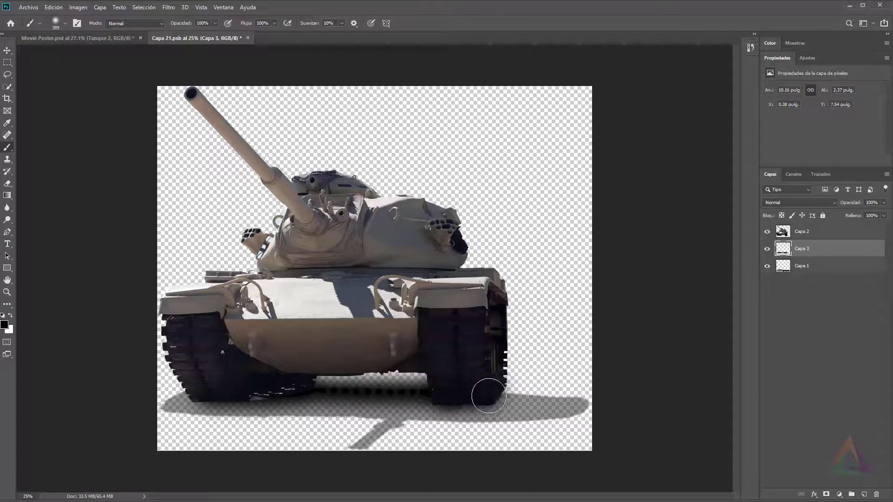
key("ctrl+s")
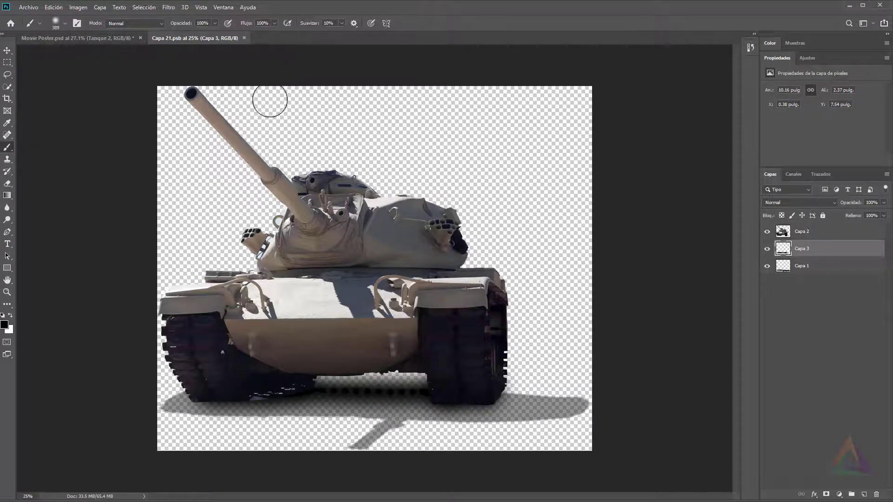
left_click(244, 38)
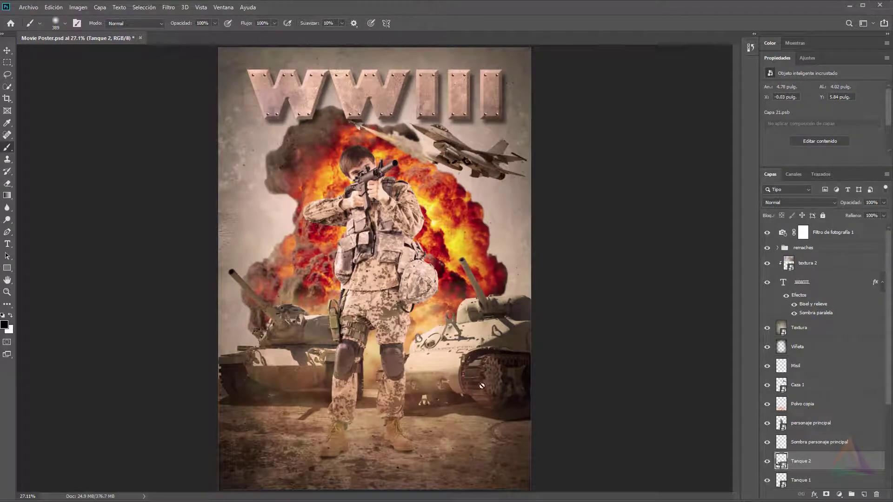
- Open the Tanque 1 smart object and add an empty layer between the tank and its cast shadow
scroll(797, 467, "down", 2)
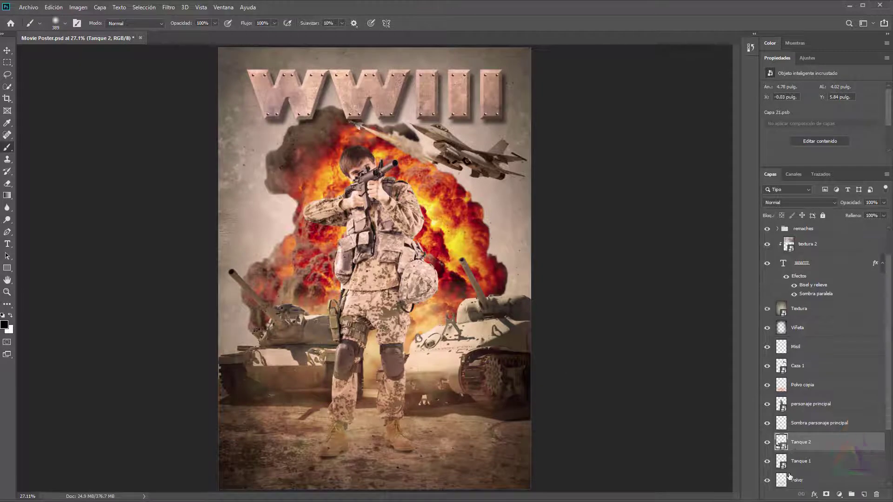
left_click(784, 447)
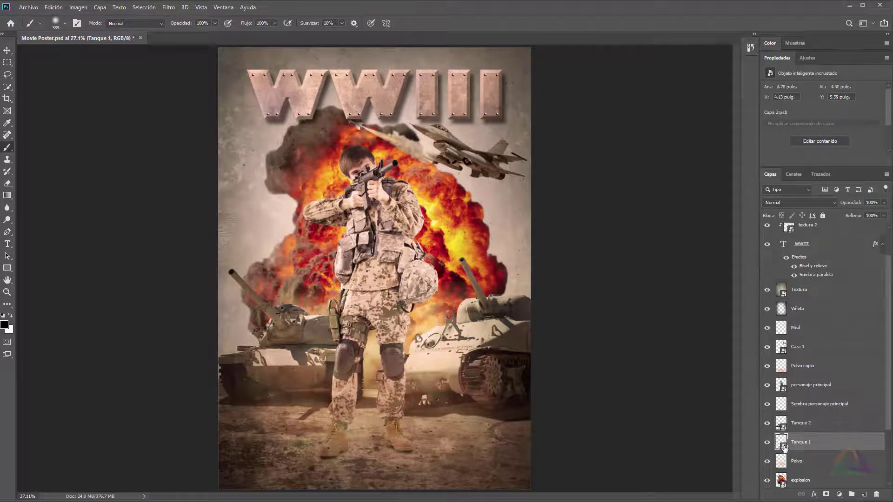
double_click(784, 447)
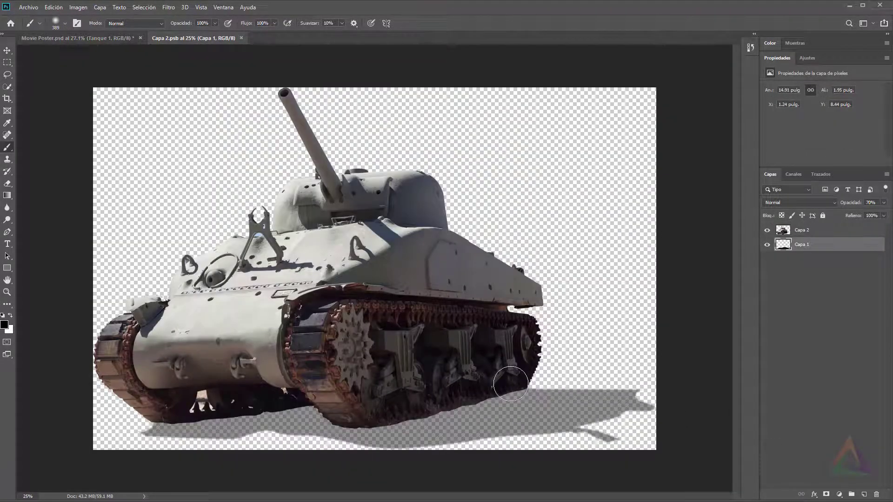
left_click_drag(511, 384, 482, 390)
left_click(864, 495)
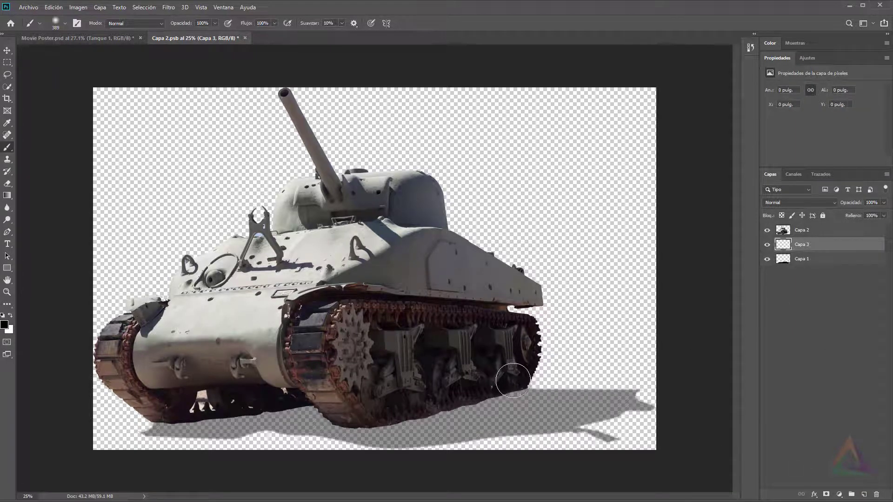
- Paint a soft black contact shadow along the underside of Tanque 1's tracks, and save and close its contents
mouse_move(513, 381)
left_mouse_down()
mouse_move(363, 416)
mouse_move(294, 399)
mouse_move(158, 412)
mouse_move(224, 411)
mouse_move(320, 392)
mouse_move(343, 415)
mouse_move(383, 416)
mouse_move(502, 389)
mouse_move(208, 406)
left_mouse_up()
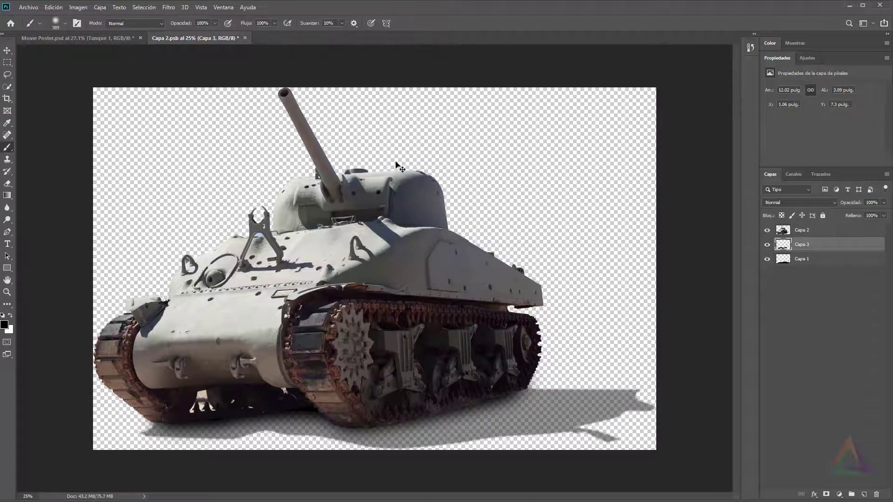
key("ctrl+s")
left_click(241, 38)
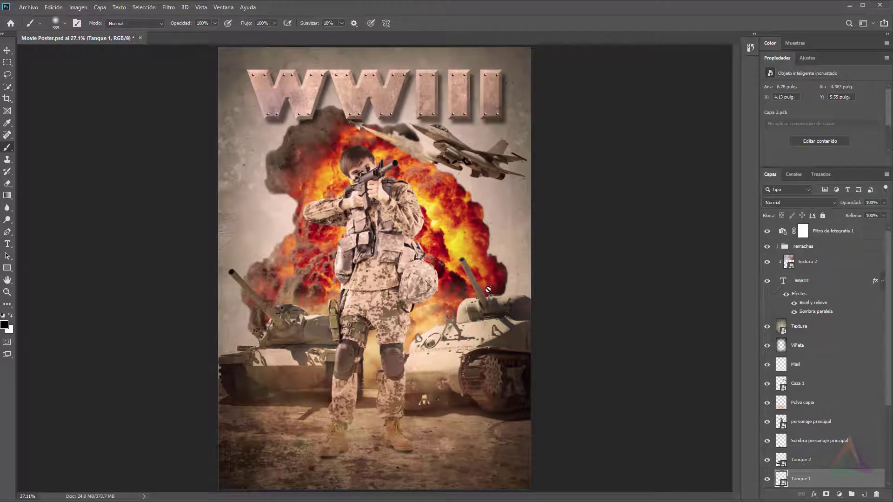
- Add a tagline reading "ESTA VEZ NOSOTROS SOMOS LOS MALOS" near the poster's lower edge, on a text layer above the remaches group
left_click(842, 251)
left_click(7, 247)
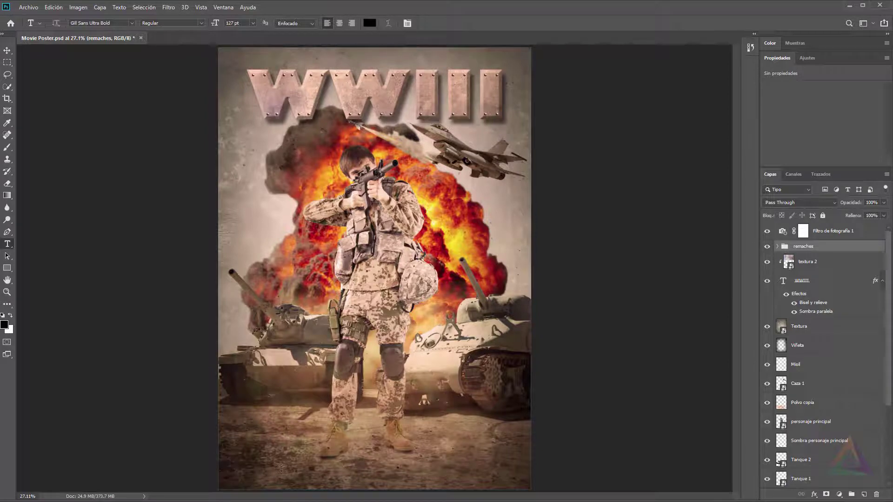
left_click(282, 468)
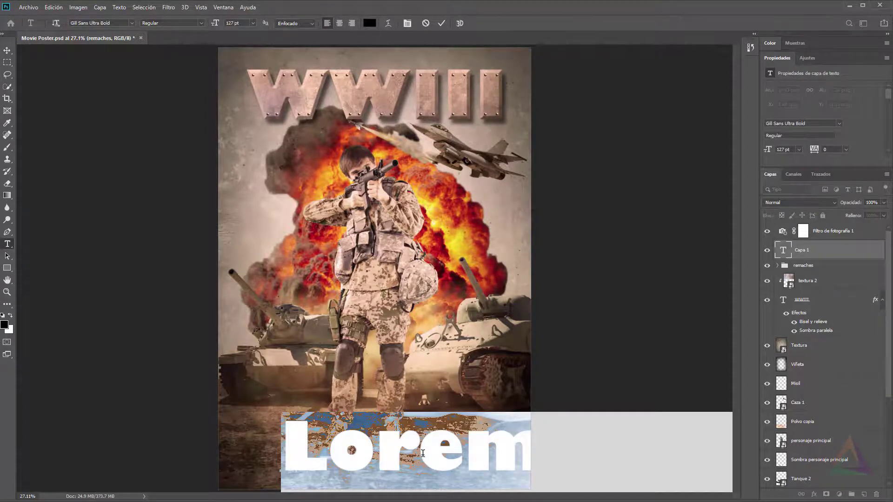
type("Esta v")
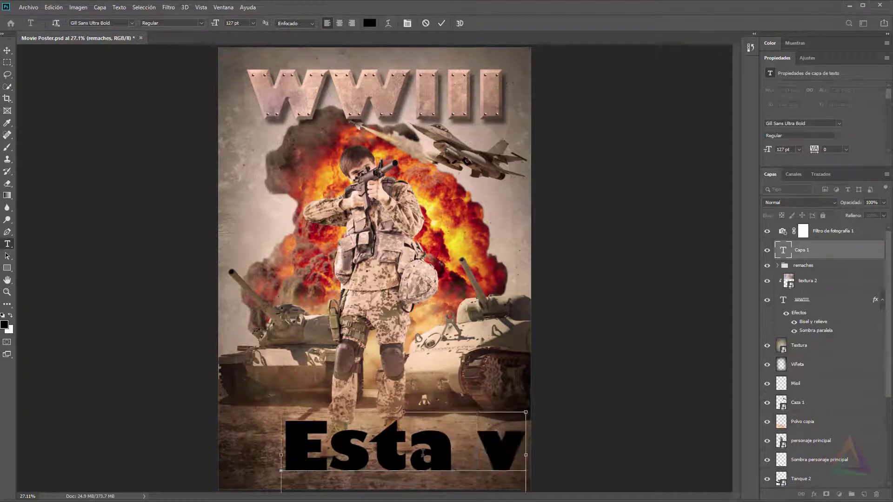
key("ctrl+a")
type("ésta ve")
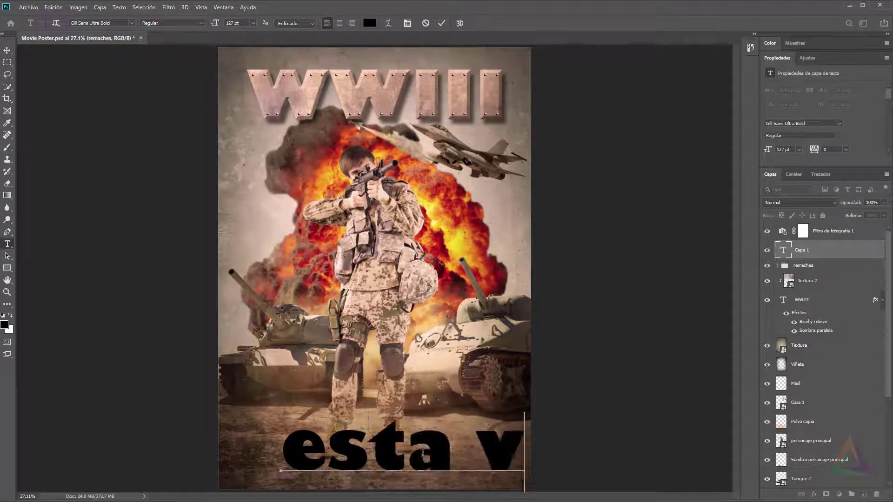
key("ctrl+a")
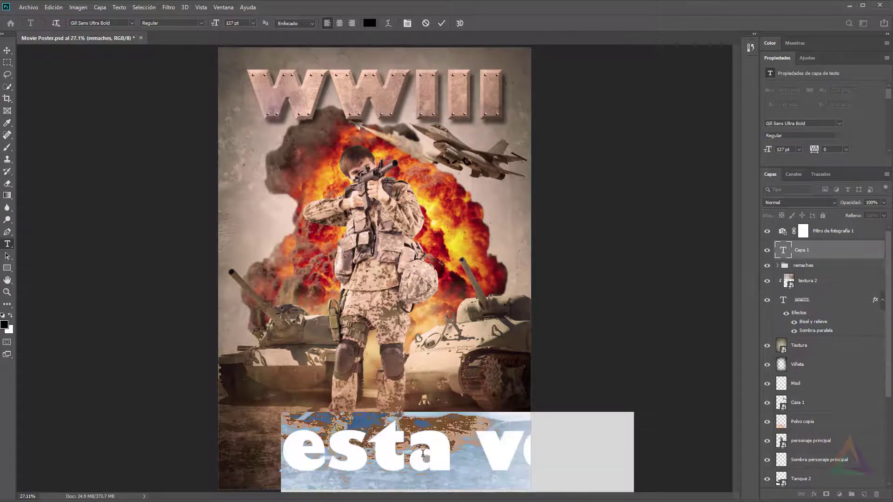
type("ESTA VEZ")
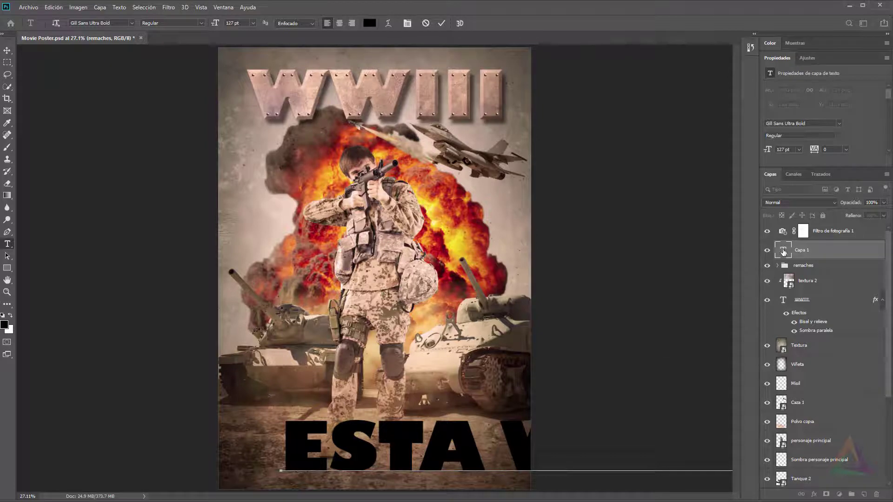
left_click(783, 252)
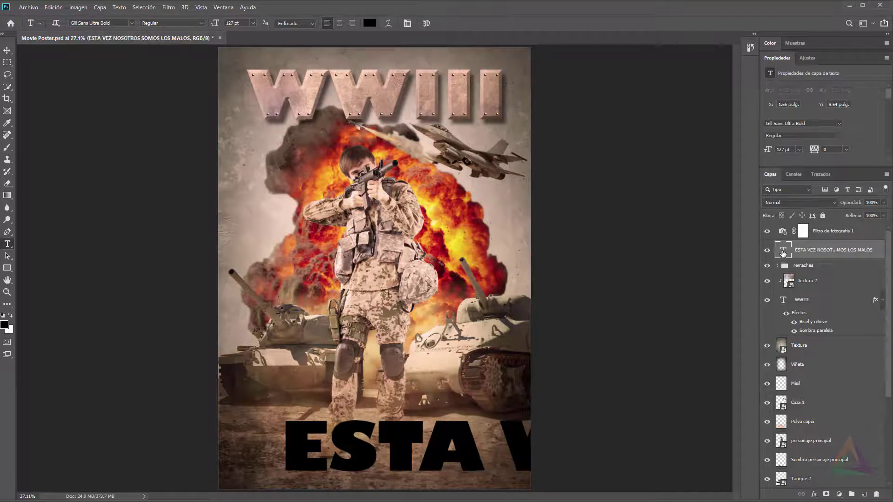
- Set the tagline's text size to 22 pt and its colour to white (ffffff)
double_click(783, 252)
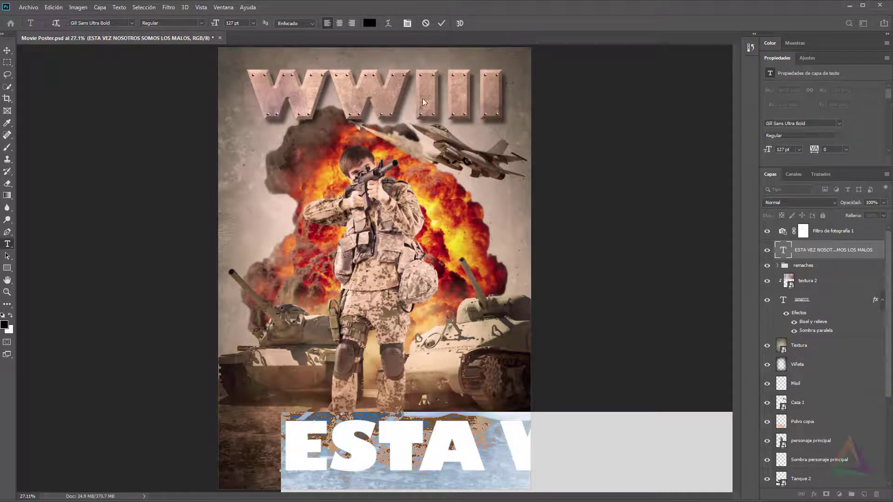
left_click_drag(222, 27, 168, 39)
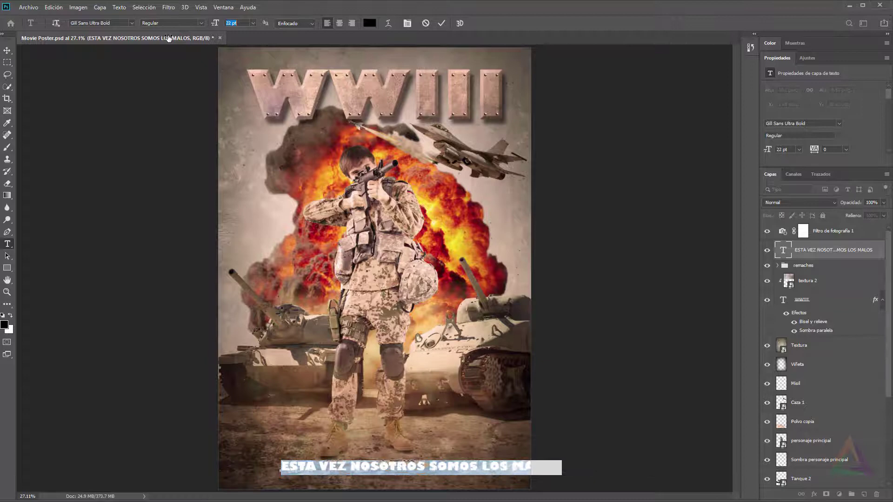
left_click(370, 23)
left_click_drag(429, 190, 304, 88)
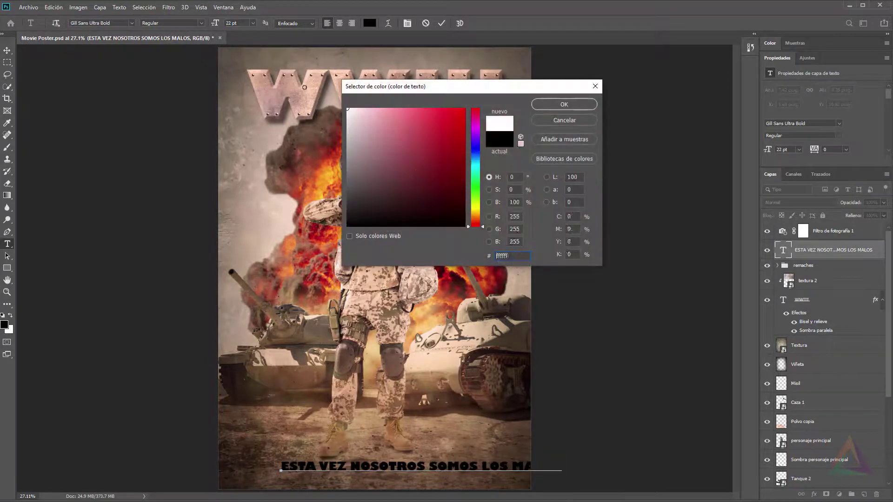
left_click(575, 106)
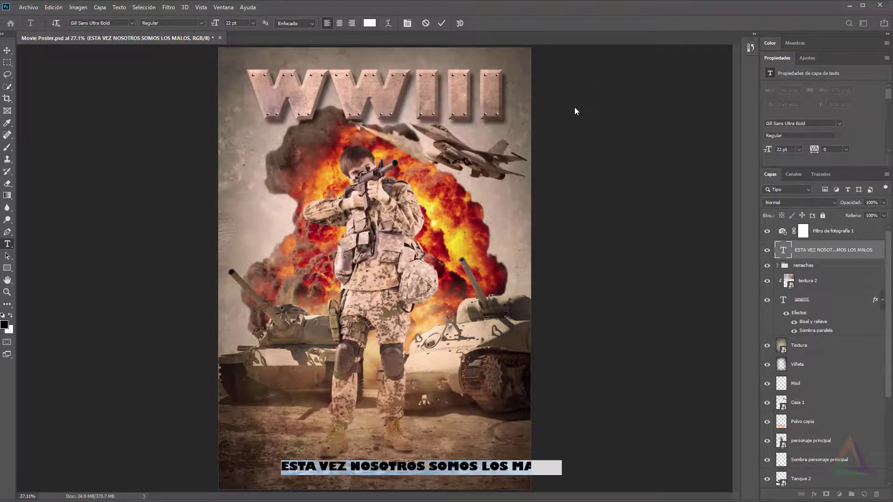
- Set the tagline's font to Arial Bold
left_click(113, 24)
left_click(133, 23)
left_click_drag(122, 22, 55, 25)
type("ARIA")
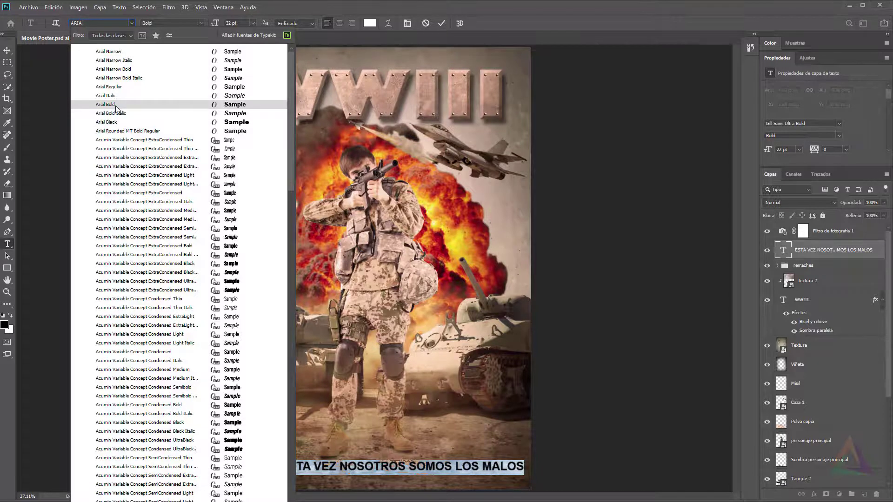
left_click(115, 107)
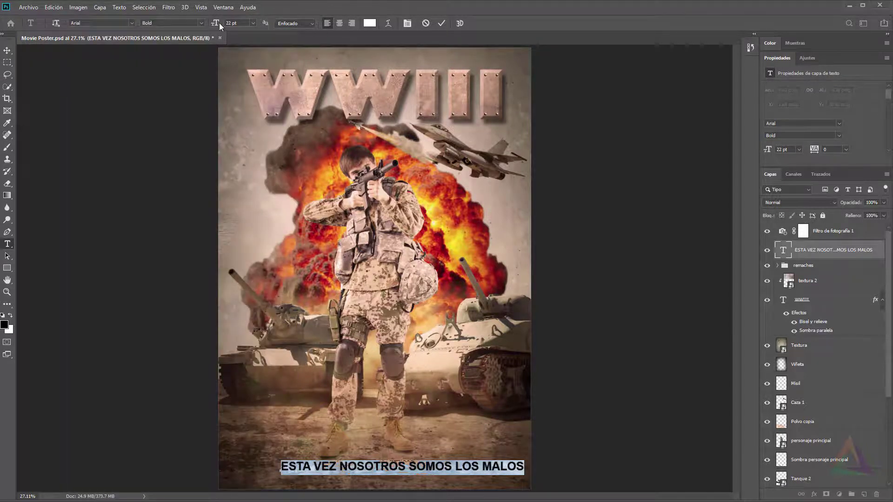
left_click_drag(220, 25, 219, 24)
- Centre the tagline horizontally on the whole canvas and shift it slightly down towards the poster's lower edge
left_click(7, 50)
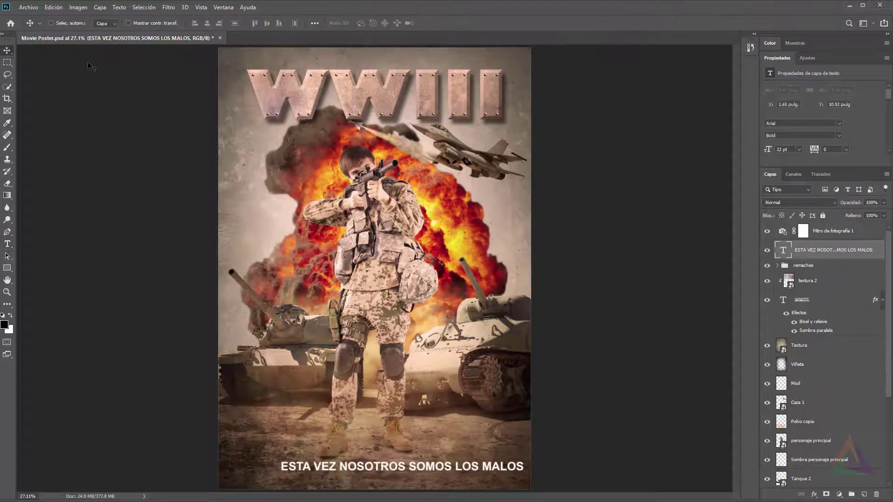
left_click(141, 8)
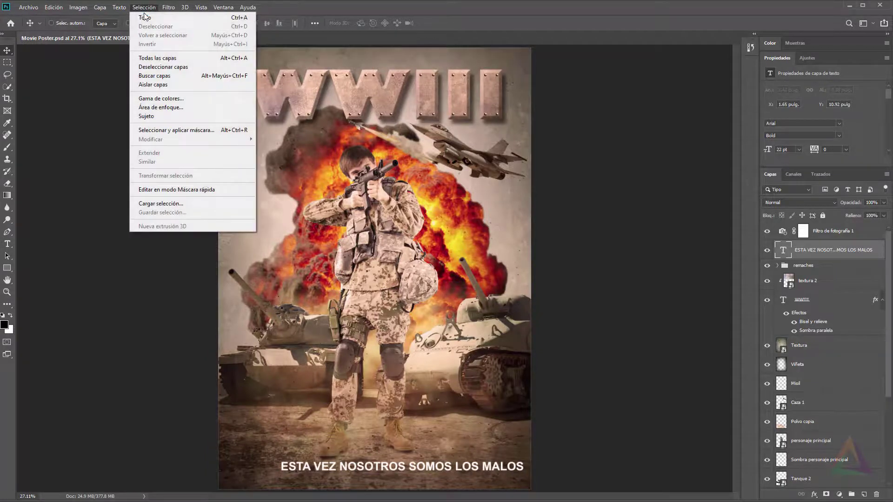
left_click(150, 21)
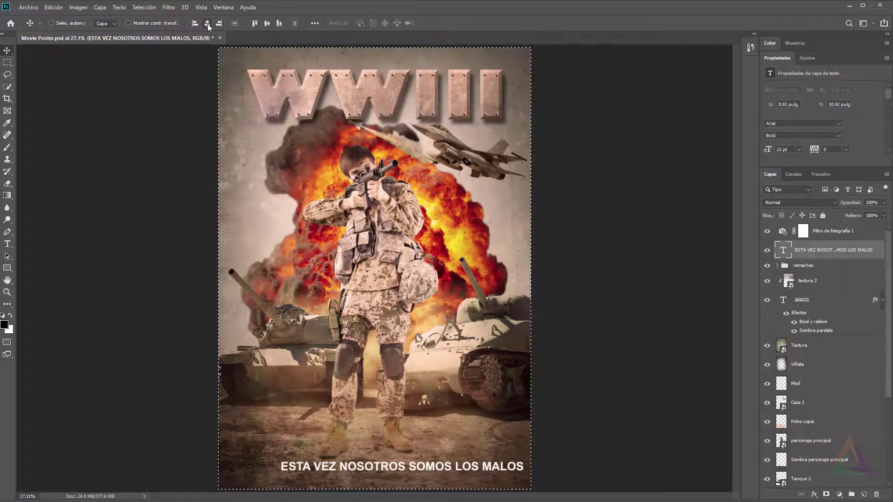
left_click(208, 24)
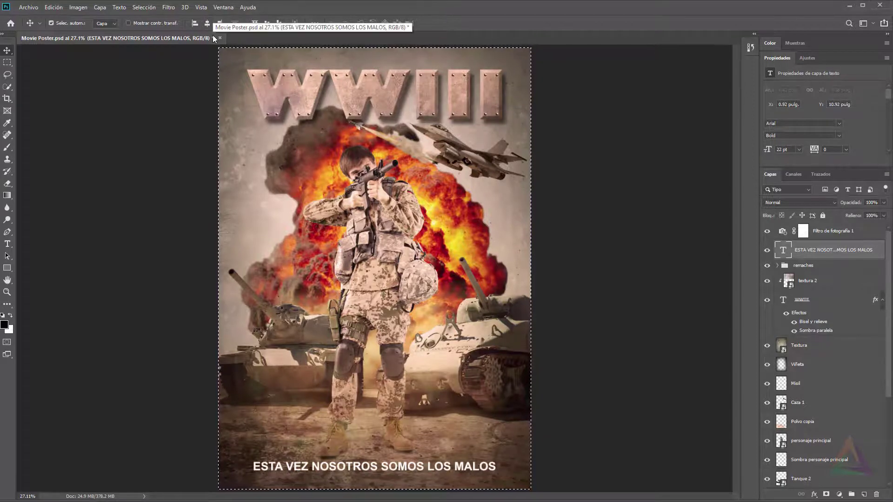
key("ctrl+d")
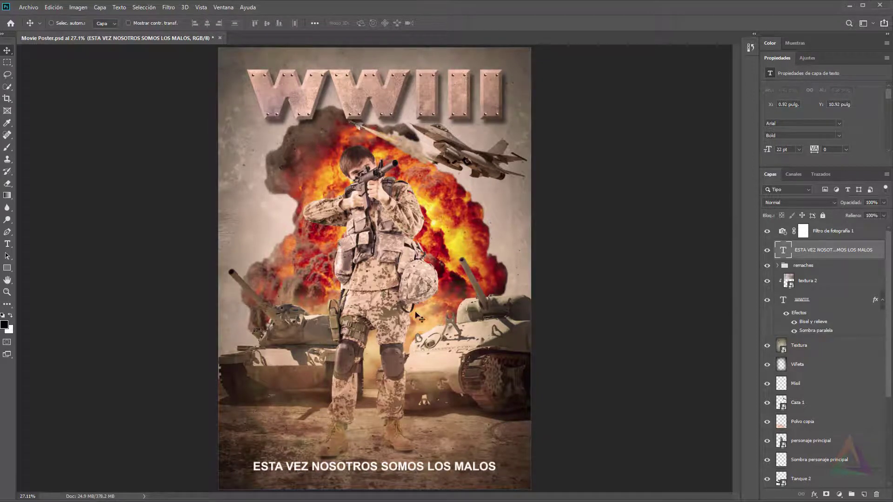
left_click_drag(422, 467, 423, 477)
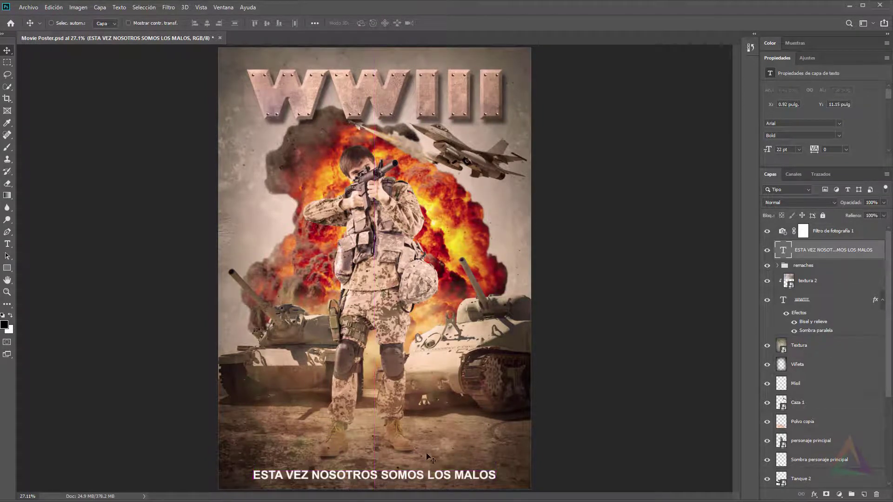
- Change the tagline's font to Helvetica Neue LT Pro in the 53 Extended style
double_click(784, 251)
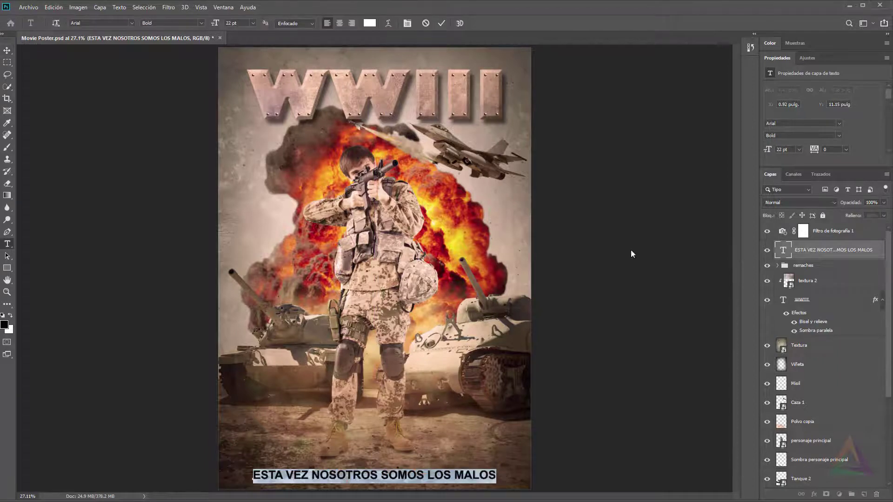
left_click(111, 23)
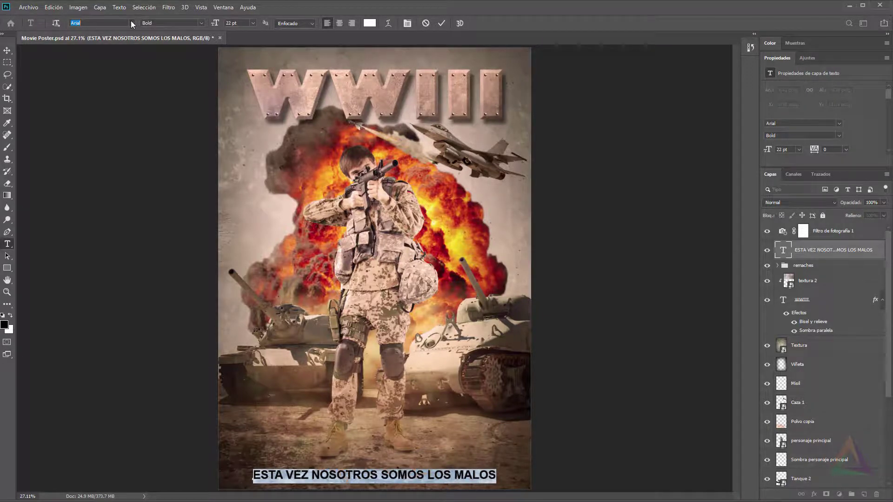
left_click(132, 24)
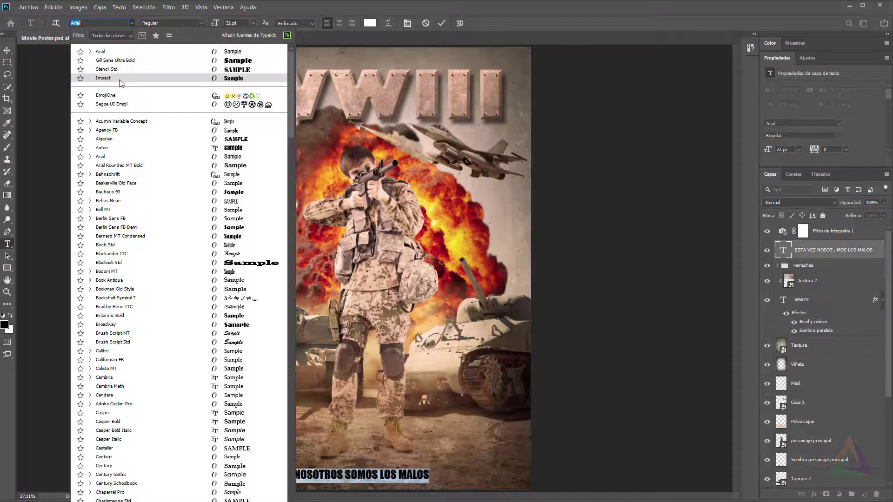
type("H")
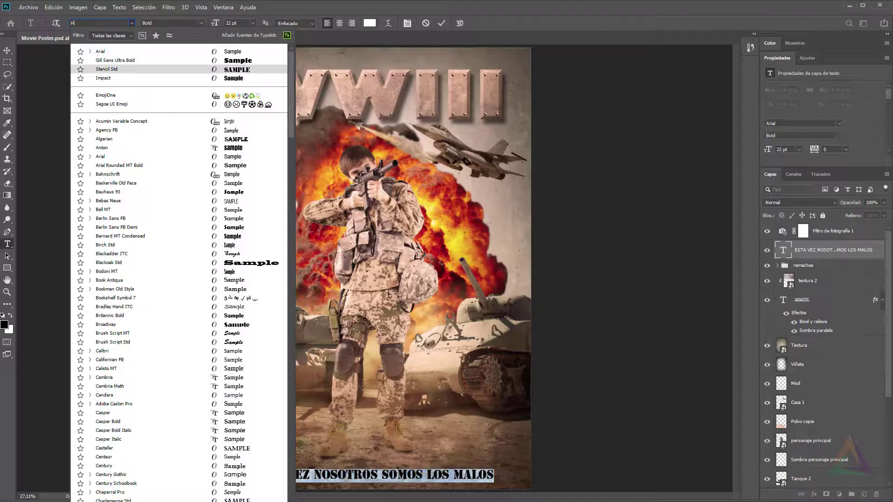
type("ELVETI")
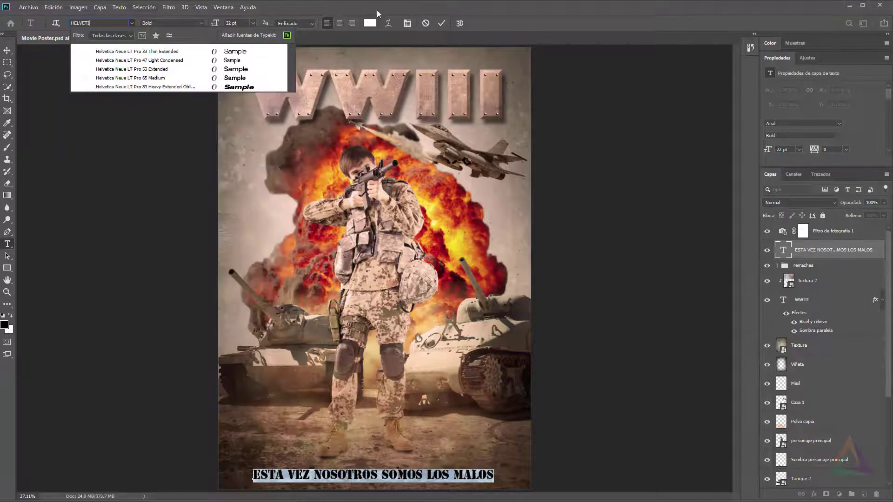
left_click(166, 70)
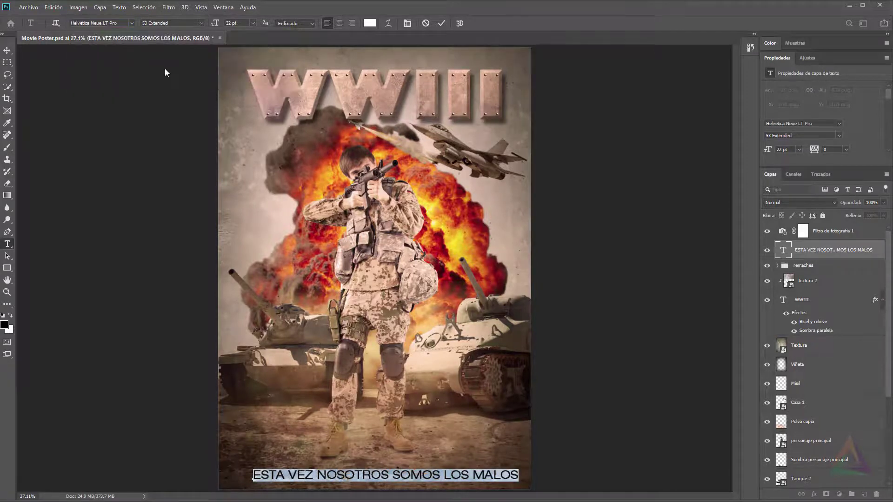
- Centre the restyled tagline horizontally on the full canvas again and clear the selection
left_click(8, 51)
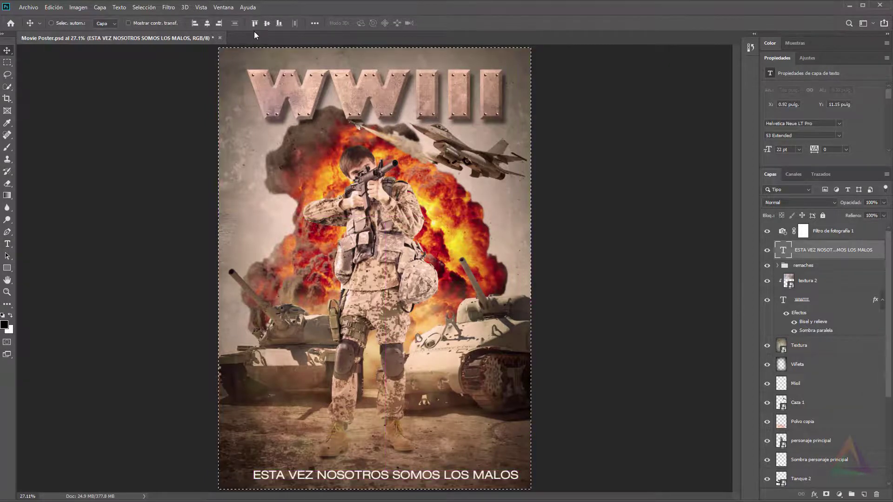
key("ctrl+a")
left_click(207, 23)
key("ctrl+d")
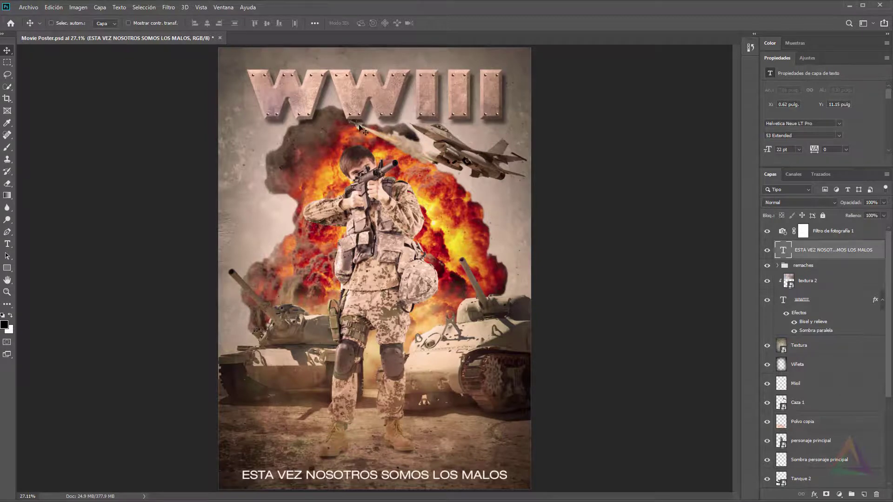
- Bring the Misil and Caza 1 layers above the remaches group and nudge them together slightly right and up towards the title
left_click(820, 405)
left_click(812, 387, "shift")
left_click_drag(812, 387, 829, 260)
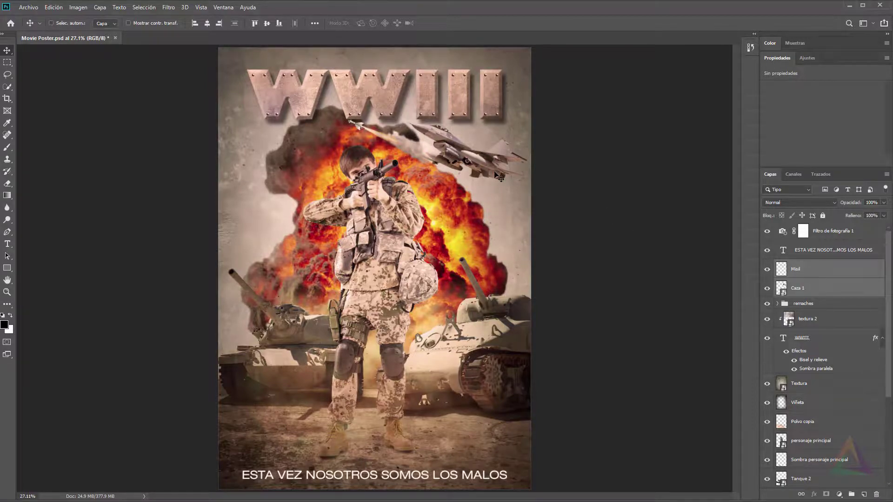
key("shift+Right")
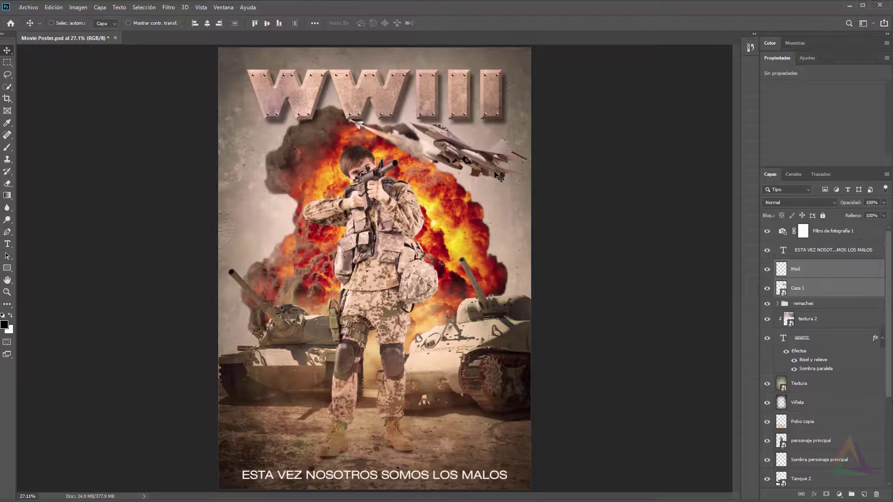
key("shift+Up")
key("shift+Up")
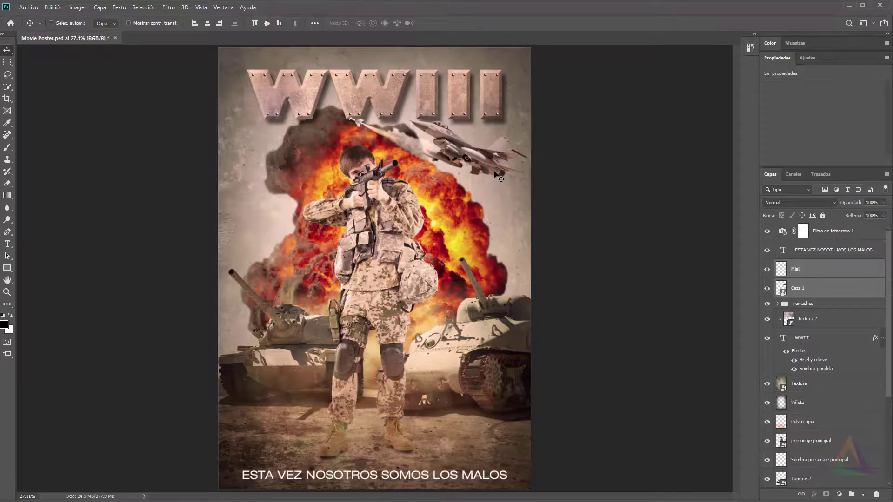
key("shift+Up")
key("shift+Up")
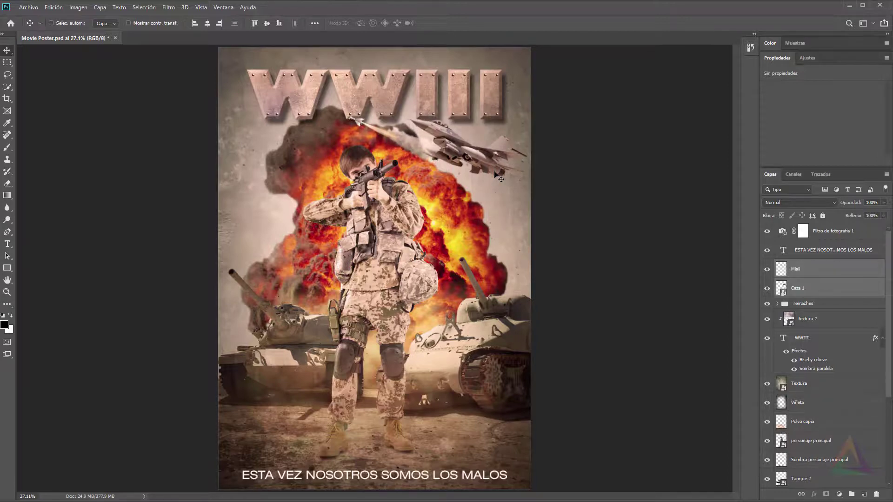
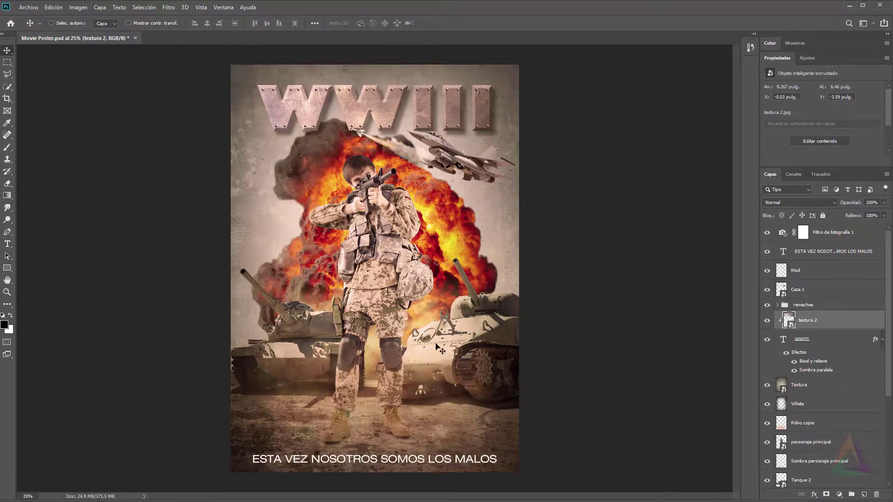
- Save a JPEG version of the poster as Movie Poster in the PSD's folder, with quality 12 (Máxima) and baseline standard format
left_click(28, 7)
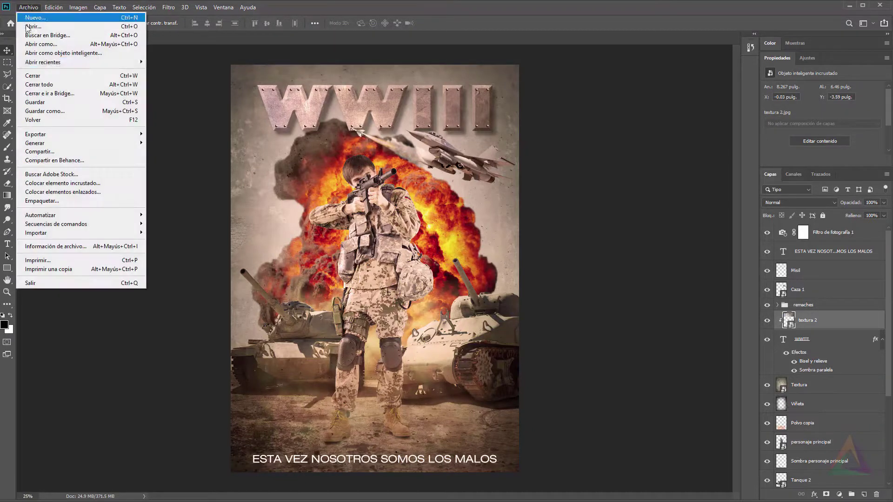
left_click(66, 112)
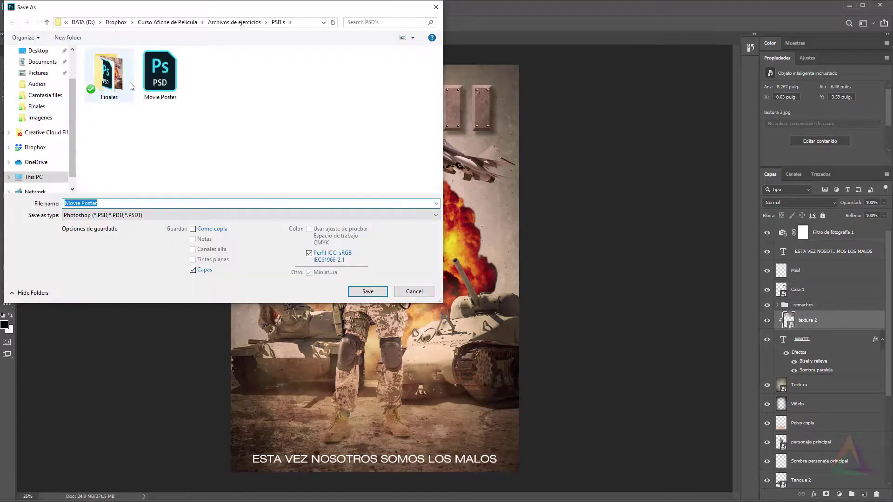
left_click_drag(183, 18, 398, 86)
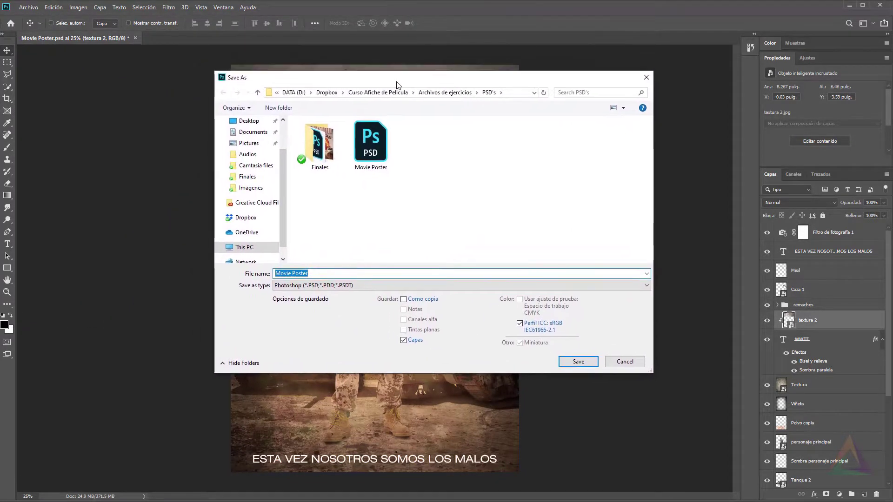
left_click(284, 288)
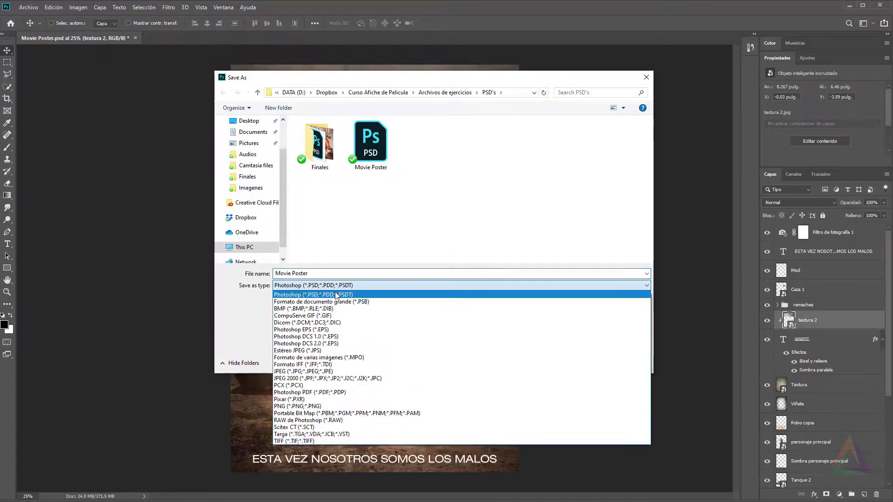
left_click(328, 372)
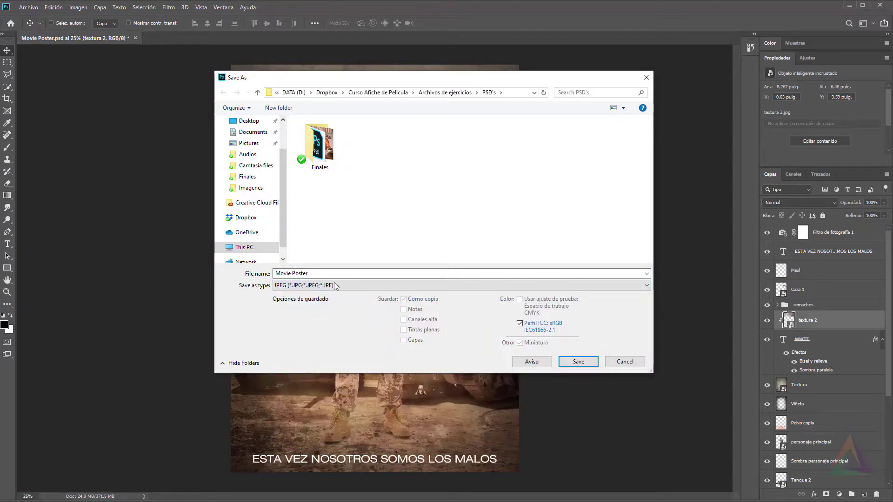
left_click(579, 362)
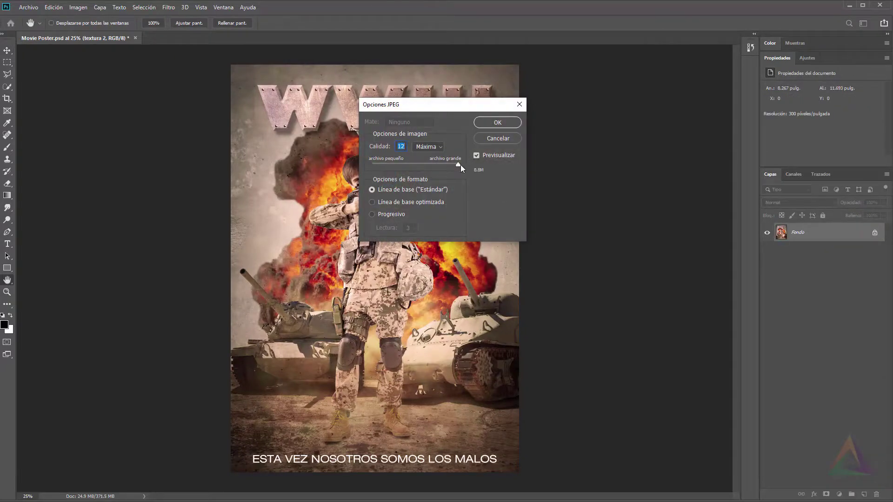
left_click(494, 122)
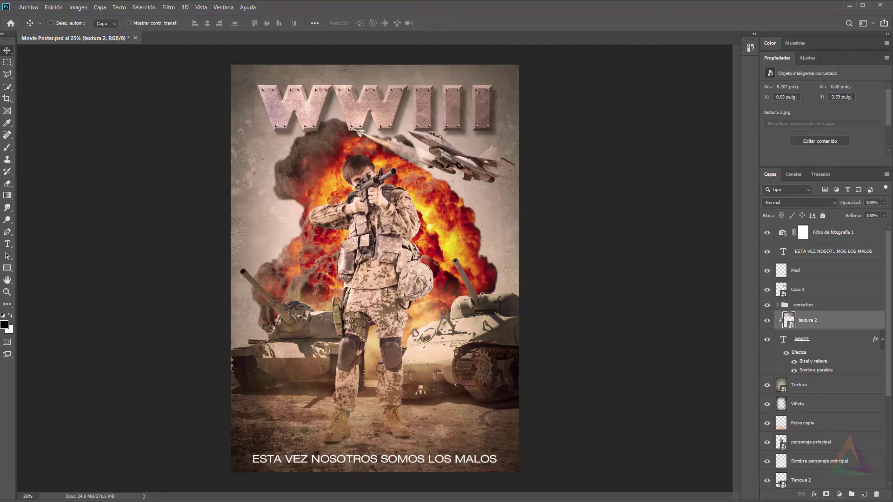
- Switch to File Explorer and open the exported Movie Poster JPEG from the PSD's folder in Fotos to review it
left_click(163, 501)
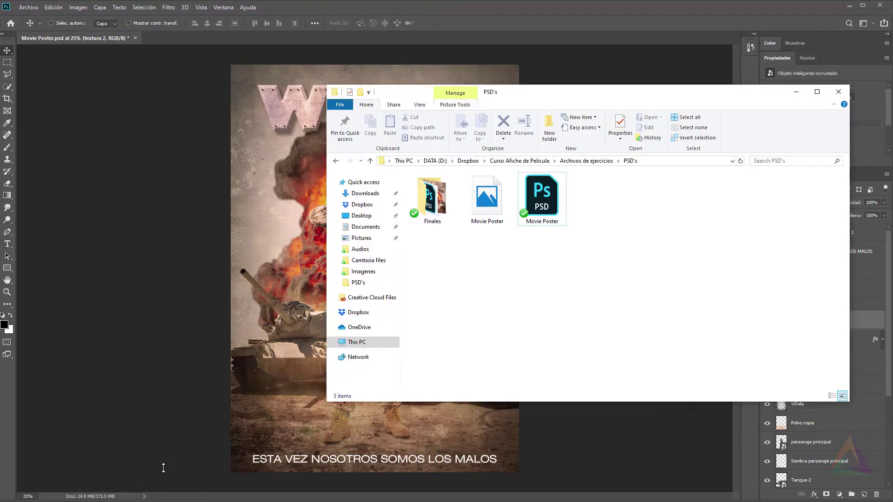
double_click(490, 204)
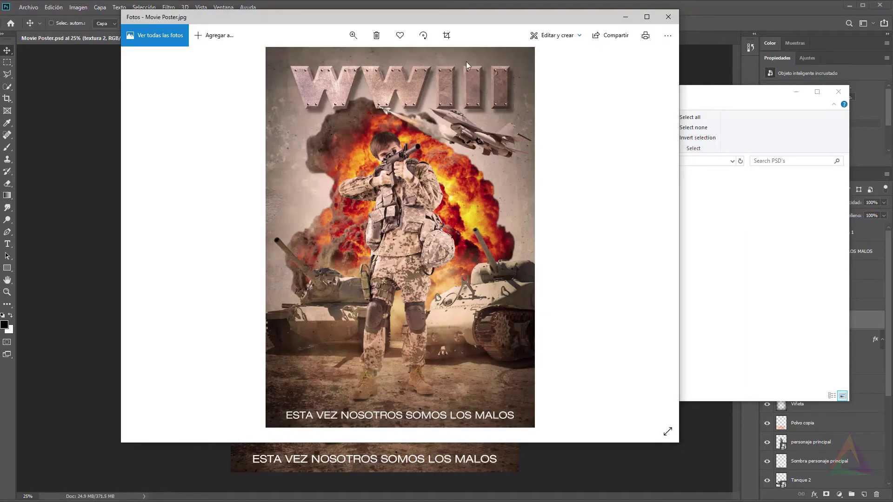
left_click_drag(477, 17, 467, 43)
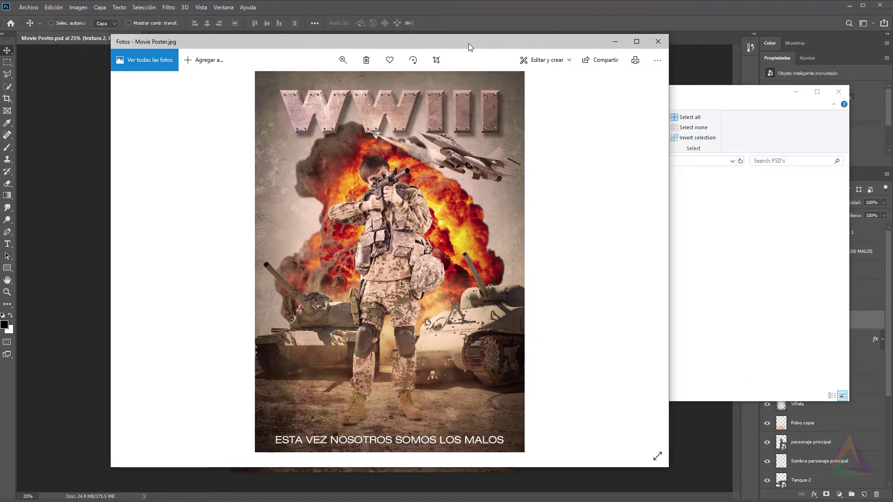